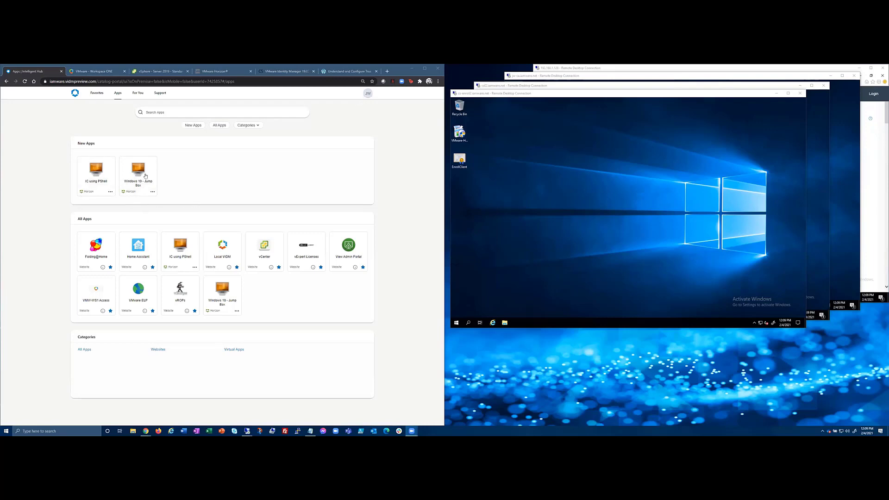
Launch the Windows 10 - Jump Box desktop, close its Horizon tab, and return to the Workspace ONE sign-in page.
{"action": "left_click", "coordinate": [138, 172]}
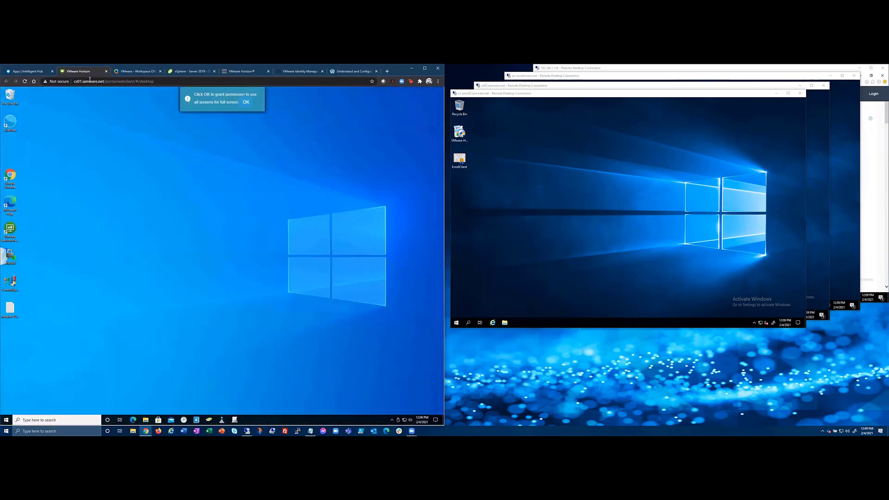
{"action": "left_click", "coordinate": [252, 104]}
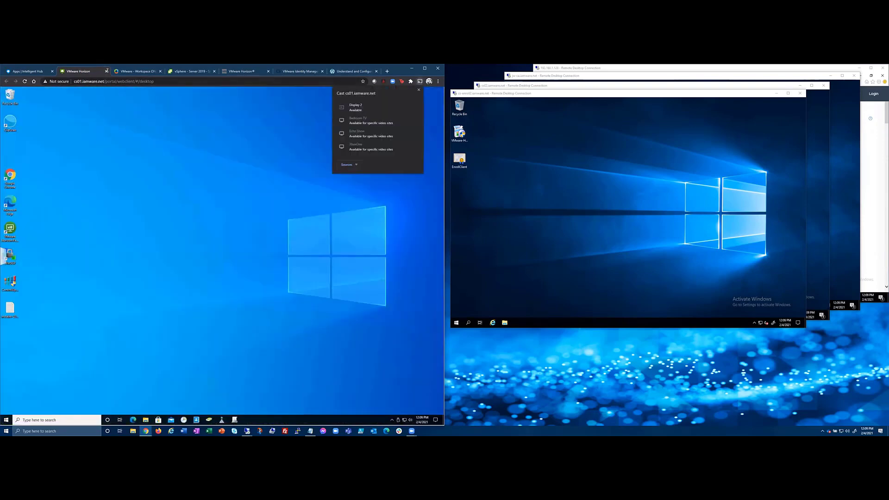
{"action": "left_click", "coordinate": [106, 71]}
{"action": "left_click", "coordinate": [106, 71]}
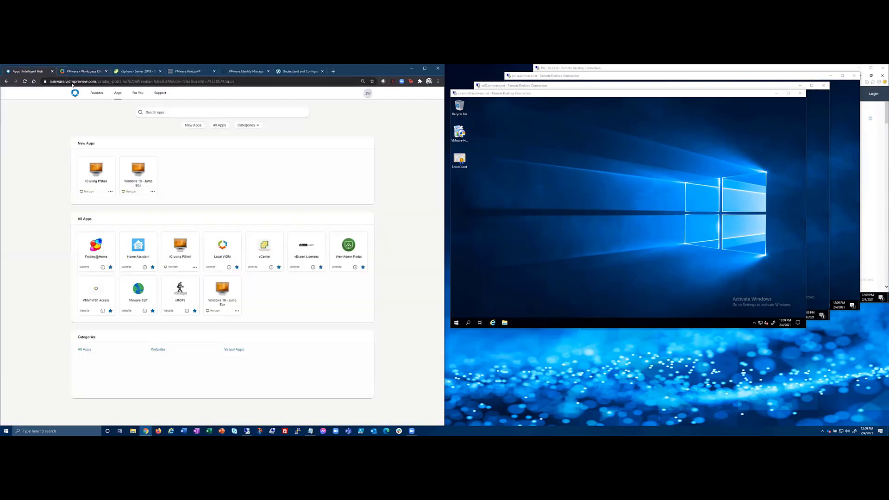
{"action": "left_click", "coordinate": [102, 74]}
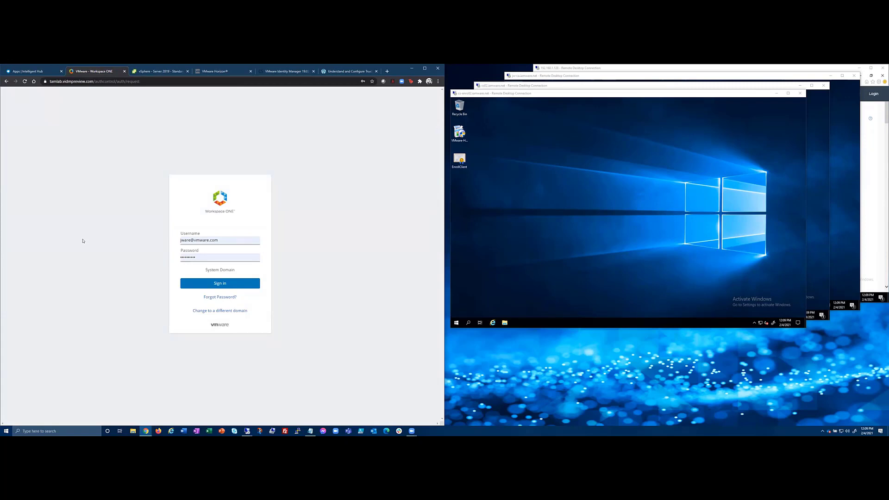
Sign in to the tenant with the saved administrator username and open the TA account menu.
{"action": "left_click", "coordinate": [63, 82]}
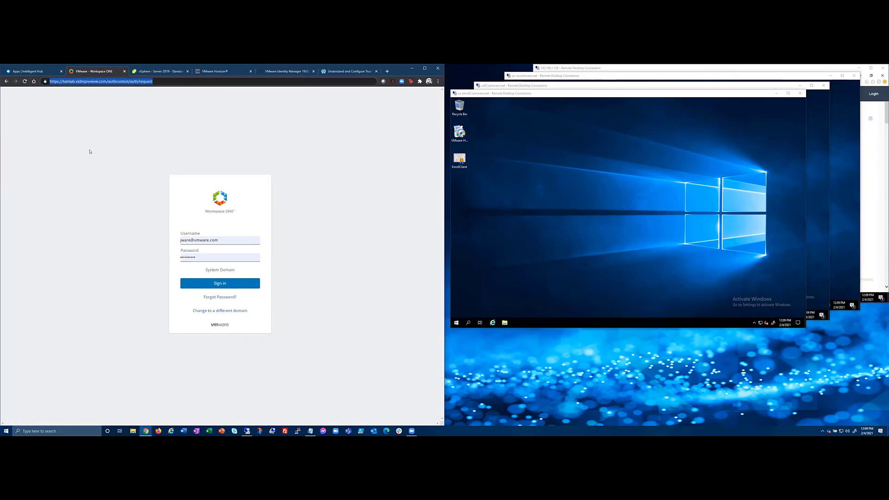
{"action": "left_click", "coordinate": [84, 136]}
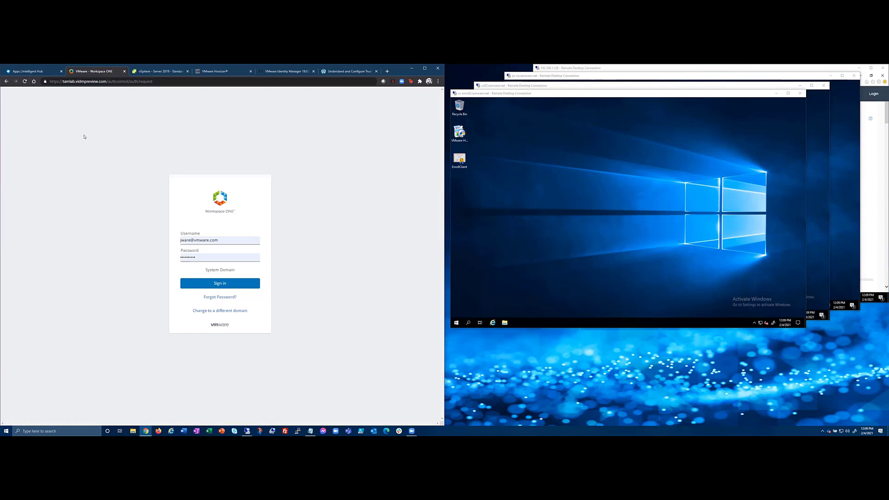
{"action": "left_click", "coordinate": [231, 240]}
{"action": "left_click", "coordinate": [346, 236]}
{"action": "left_click", "coordinate": [223, 283]}
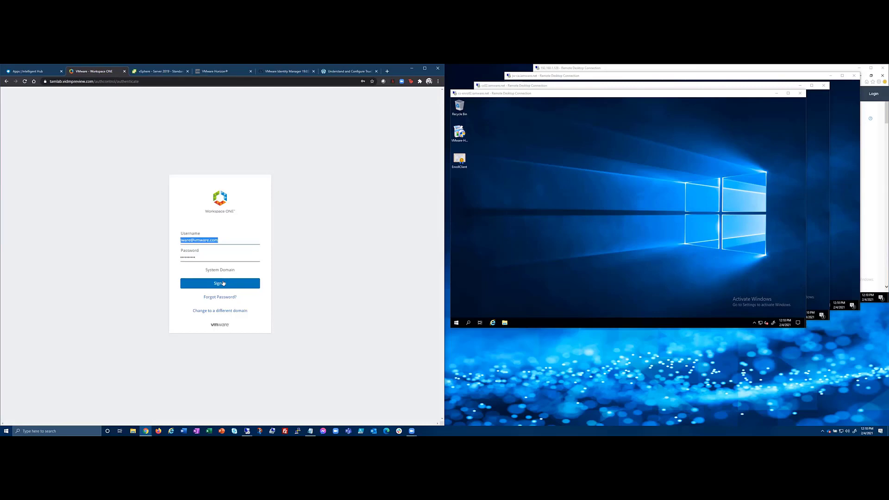
{"action": "left_click", "coordinate": [223, 284]}
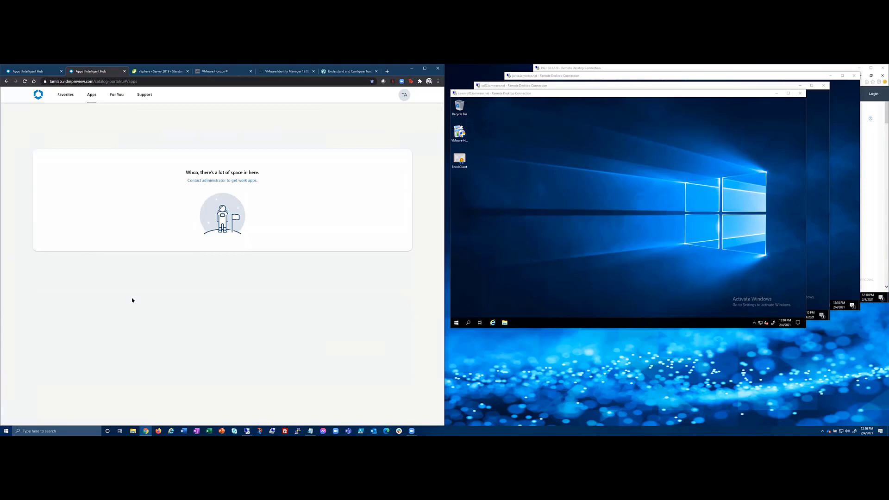
{"action": "left_click", "coordinate": [404, 99]}
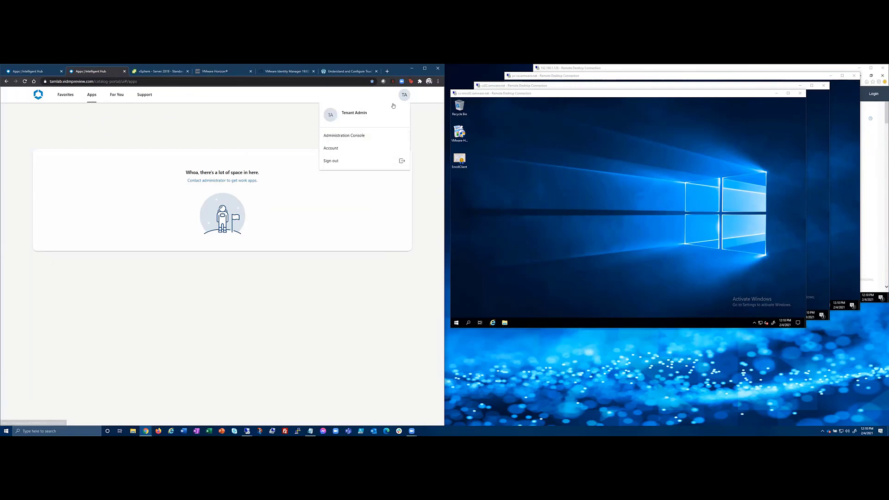
Open the Administration Console, highlight SAAS/admin in its address, then switch to the Identity Manager 19.03.0.0 article.
{"action": "left_click", "coordinate": [348, 139]}
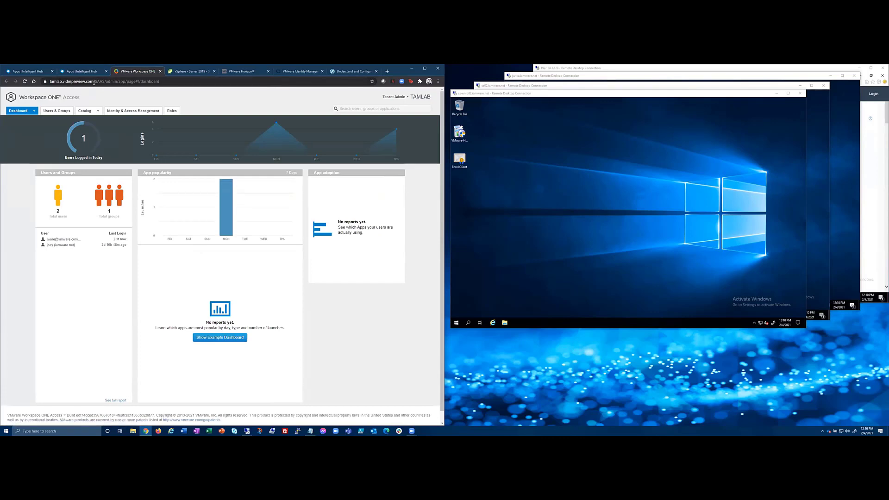
{"action": "left_click_drag", "start_coordinate": [94, 82], "coordinate": [116, 80]}
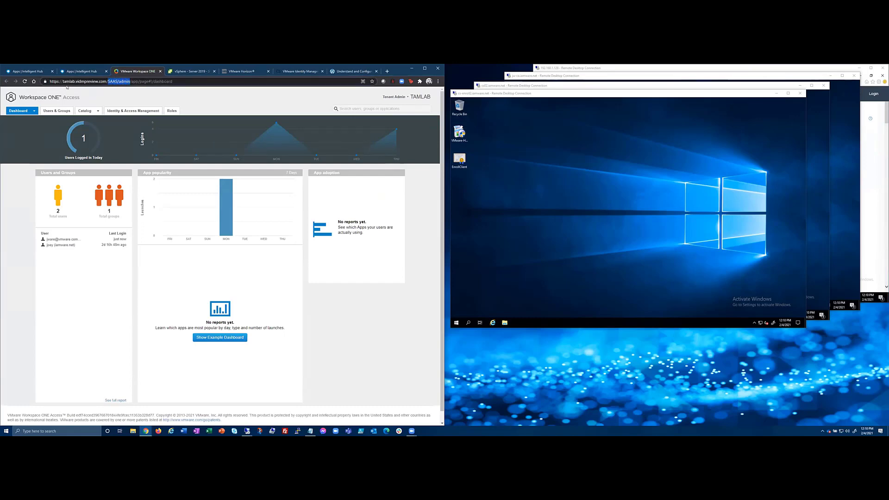
{"action": "left_click", "coordinate": [212, 96]}
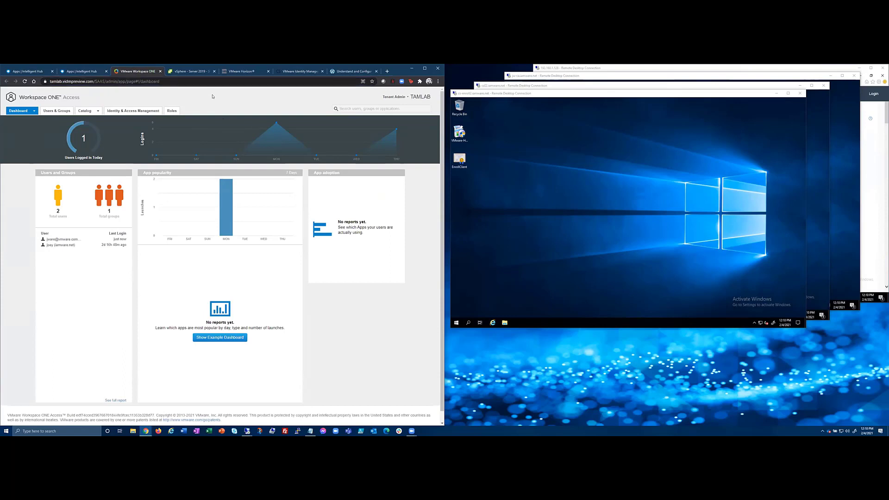
{"action": "left_click", "coordinate": [297, 71]}
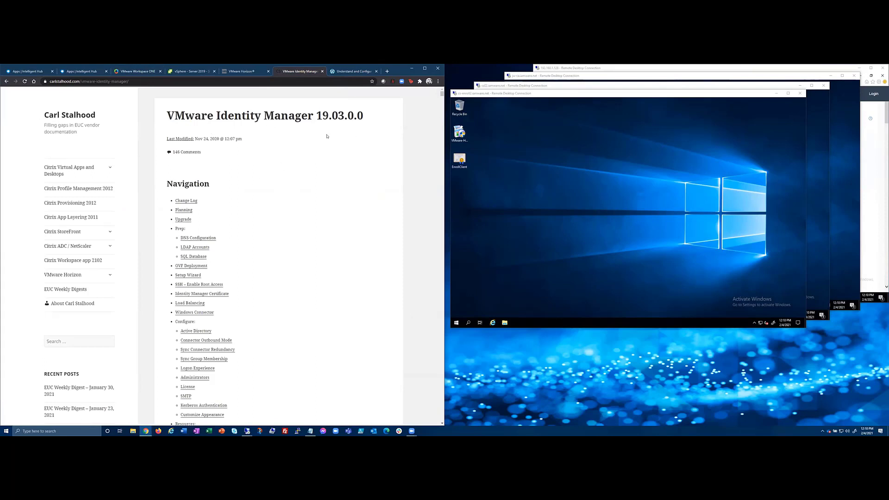
Highlight '19.03' in the article title, glance at the Intelligent Hub catalog, then return to the article.
{"action": "left_click_drag", "start_coordinate": [317, 115], "coordinate": [347, 115]}
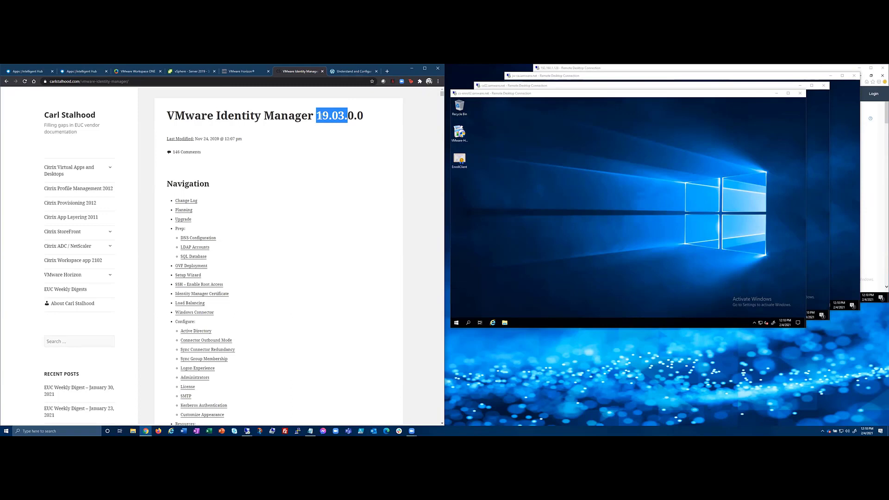
{"action": "left_click", "coordinate": [28, 72]}
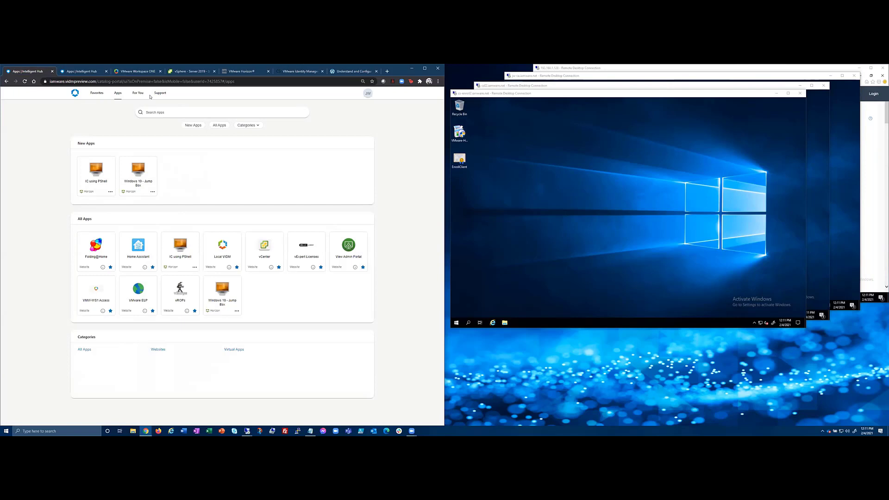
{"action": "left_click", "coordinate": [281, 72]}
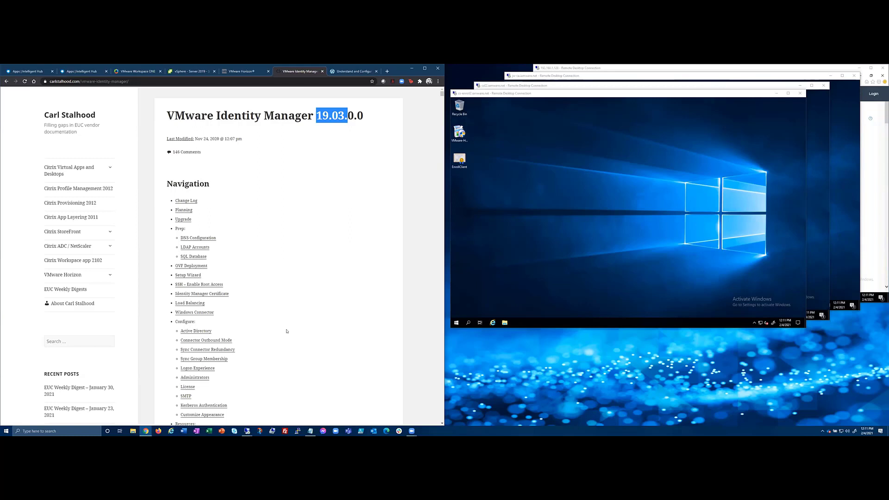
Highlight the Windows Connector notes: 20.10 and 20.01 connectors lack Horizon support; 19.03.01 is compatible.
{"action": "left_click", "coordinate": [195, 313]}
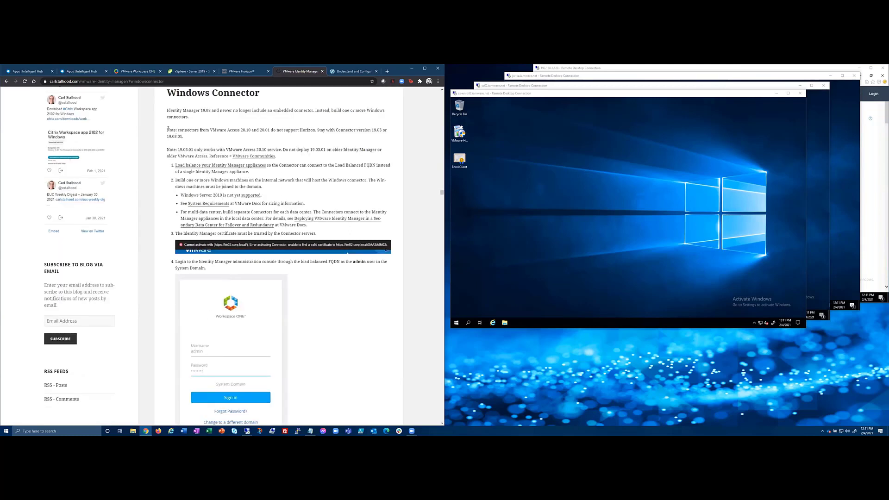
{"action": "left_click_drag", "start_coordinate": [168, 129], "coordinate": [384, 138]}
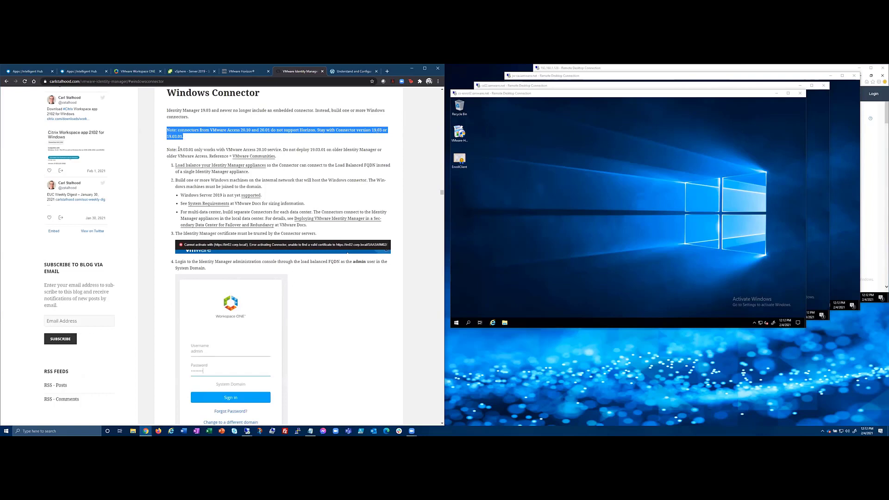
{"action": "left_click_drag", "start_coordinate": [178, 149], "coordinate": [280, 150]}
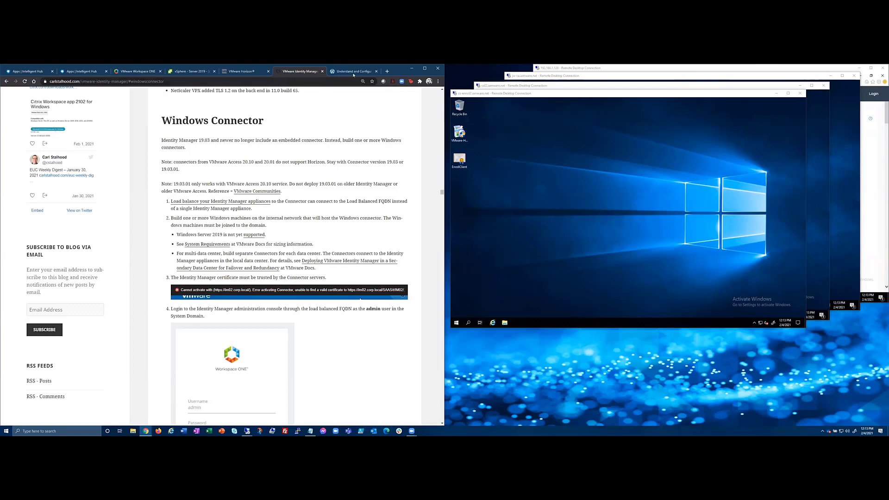
Scroll to the top of the TrueSSO blog post, then go back to the Workspace ONE Access dashboard.
{"action": "left_click", "coordinate": [338, 71]}
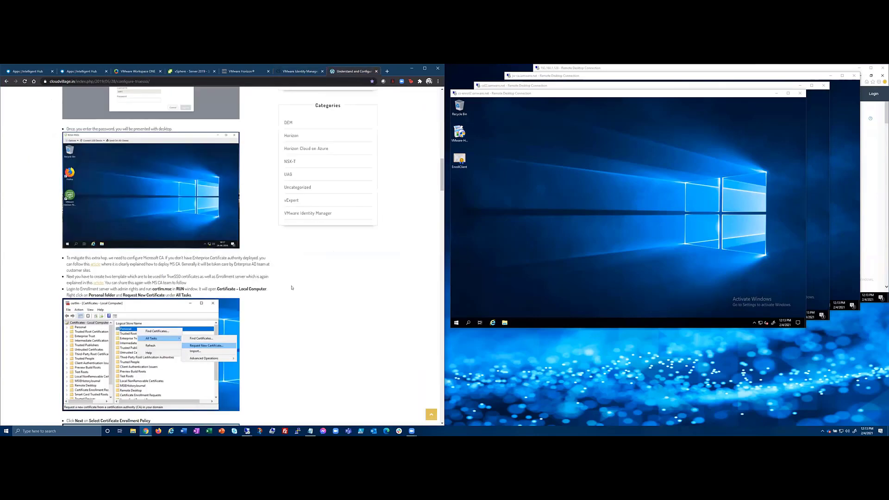
{"action": "scroll", "coordinate": [292, 288], "scroll_direction": "up", "scroll_amount": 10}
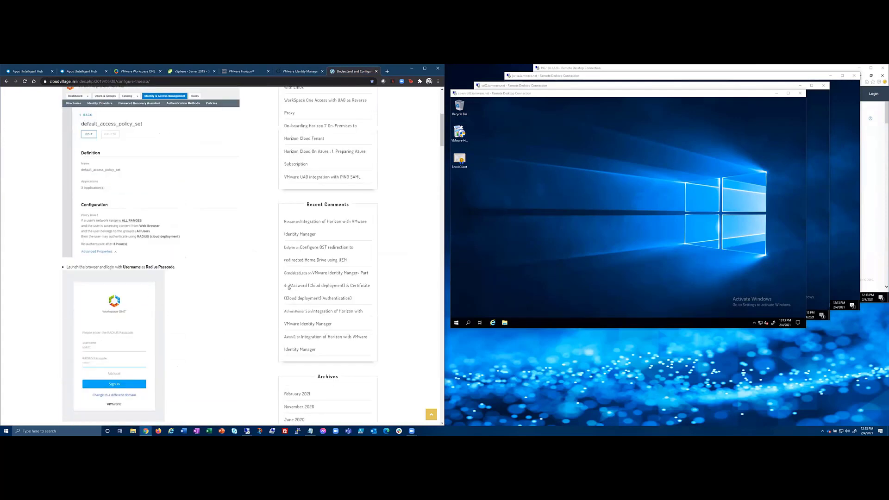
{"action": "scroll", "coordinate": [288, 287], "scroll_direction": "up", "scroll_amount": 5}
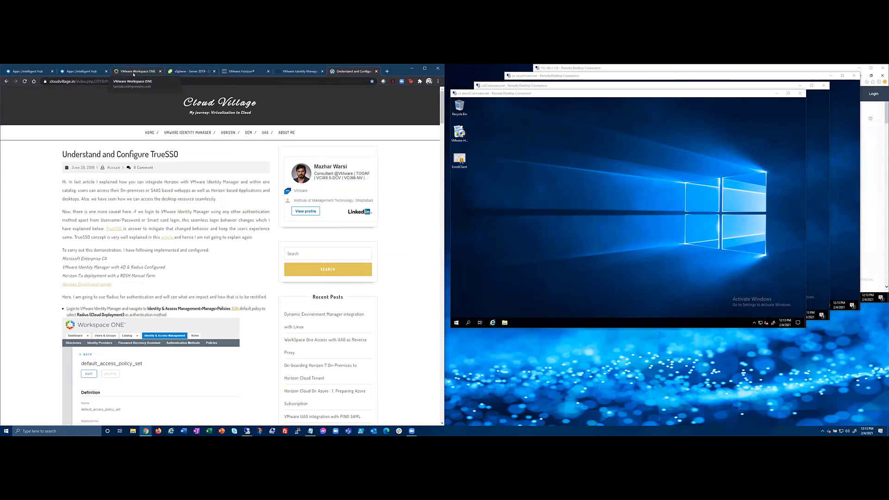
{"action": "left_click", "coordinate": [81, 71]}
{"action": "key", "text": "ctrl+Tab"}
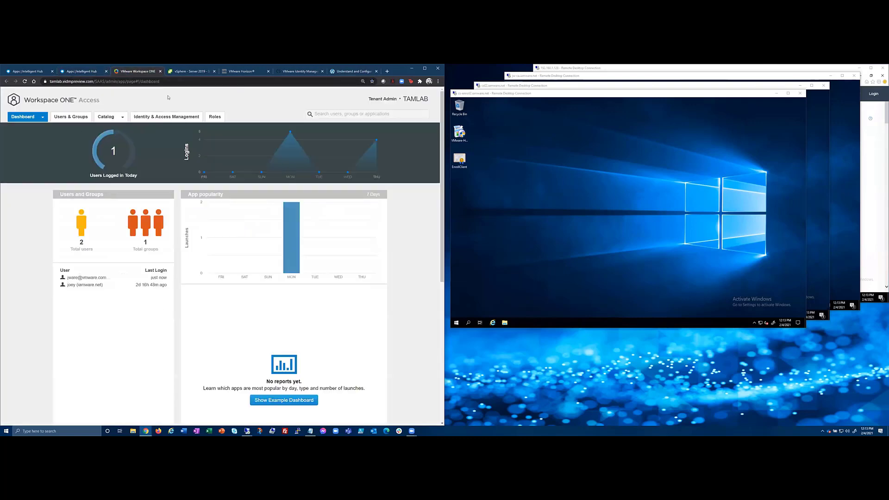
Go to Identity & Access Management Setup, check the Connectors tab, then open Legacy Connectors showing 0 connectors.
{"action": "left_click", "coordinate": [151, 117]}
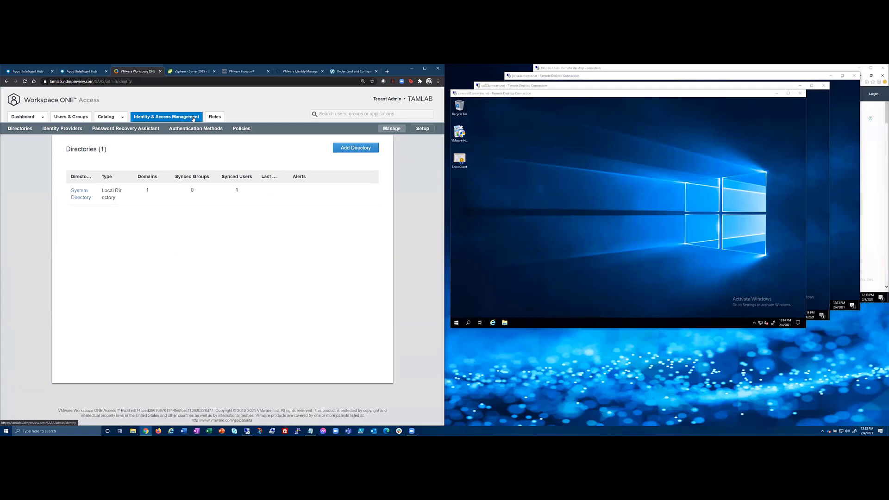
{"action": "left_click", "coordinate": [432, 129]}
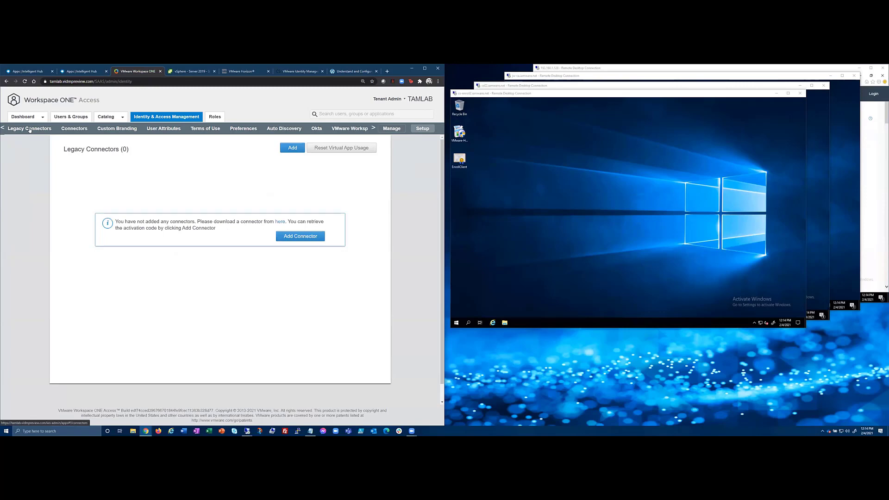
{"action": "left_click", "coordinate": [65, 129]}
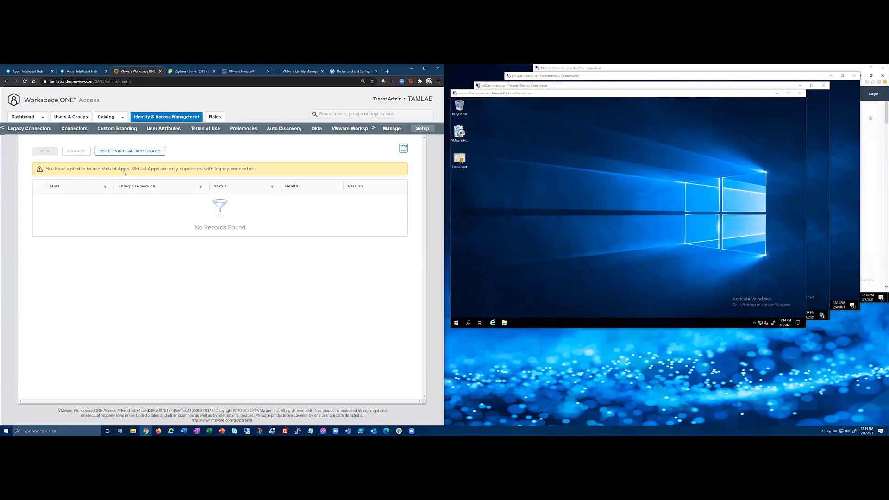
{"action": "left_click_drag", "start_coordinate": [214, 169], "coordinate": [247, 169]}
{"action": "left_click", "coordinate": [25, 131]}
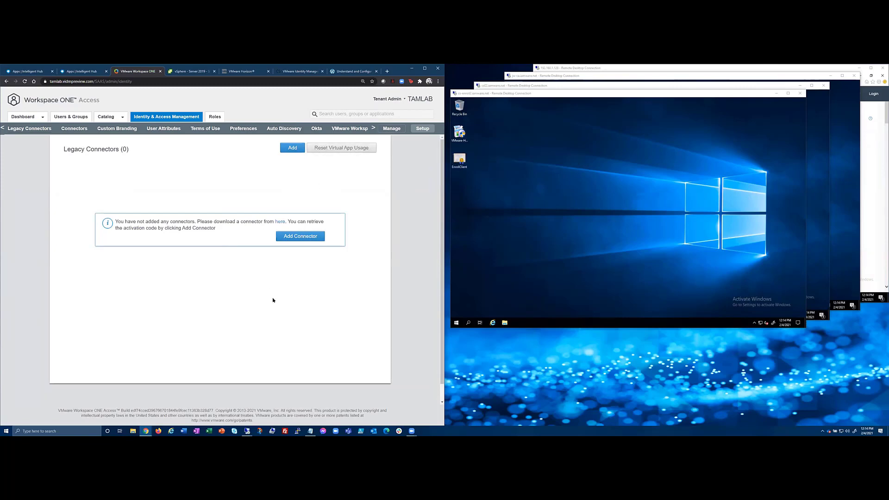
Add a connector named WS1A-TL-Connector and generate its activation code.
{"action": "left_click", "coordinate": [293, 239]}
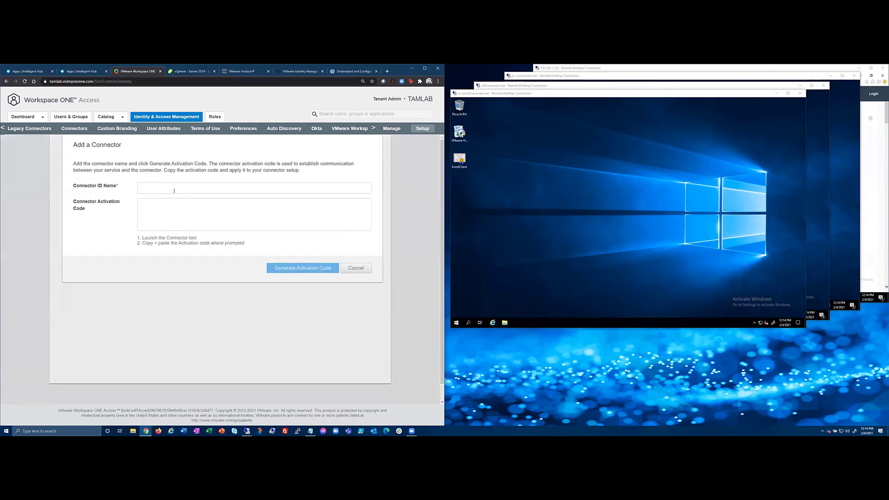
{"action": "left_click", "coordinate": [175, 191]}
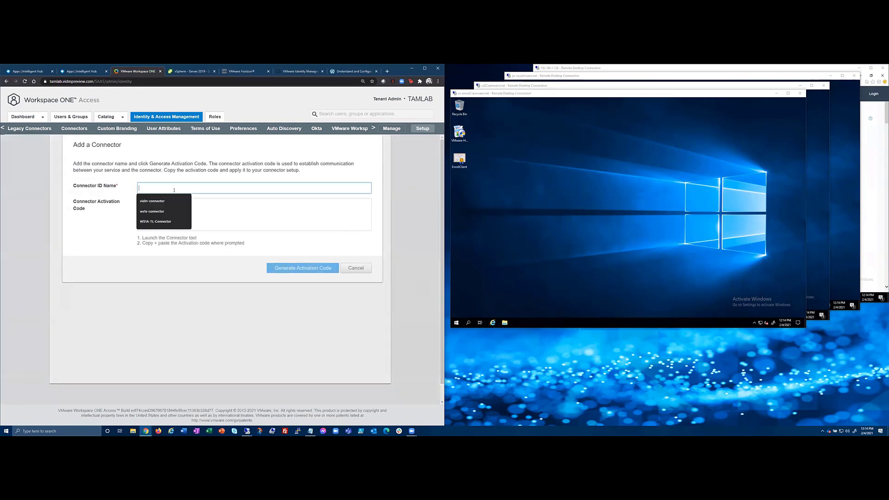
{"action": "left_click", "coordinate": [155, 222]}
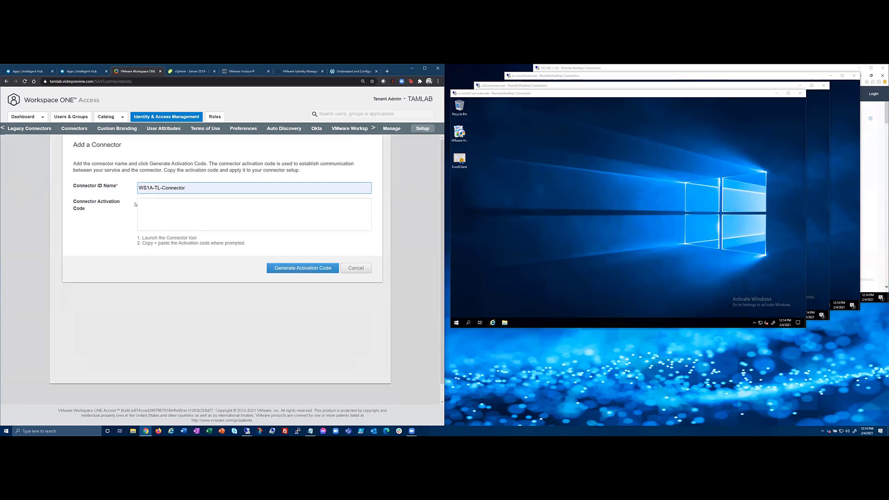
{"action": "left_click", "coordinate": [275, 270]}
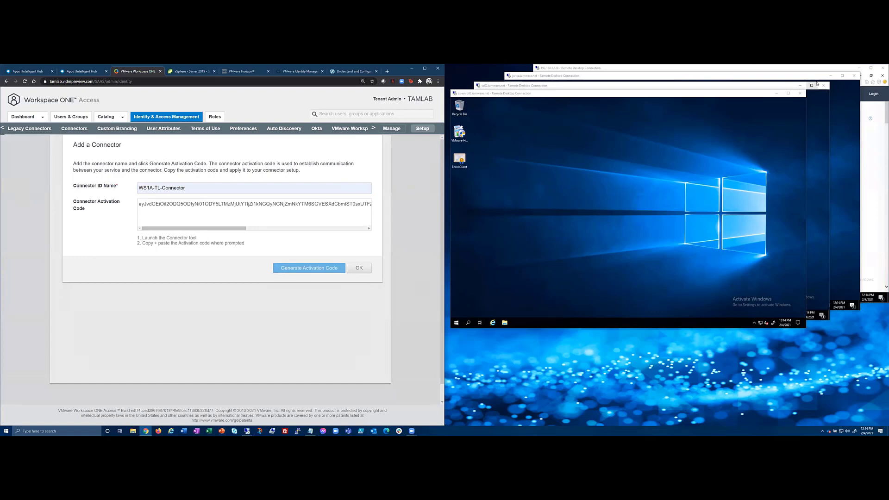
{"action": "left_click", "coordinate": [798, 77]}
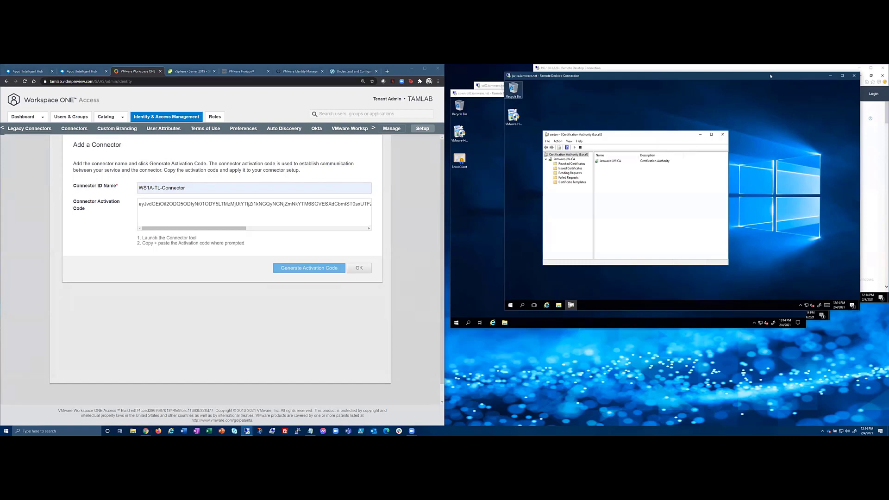
Bring the remote session's My VMware downloads browser forward and shrink it from full screen.
{"action": "left_click_drag", "start_coordinate": [755, 76], "coordinate": [746, 161]}
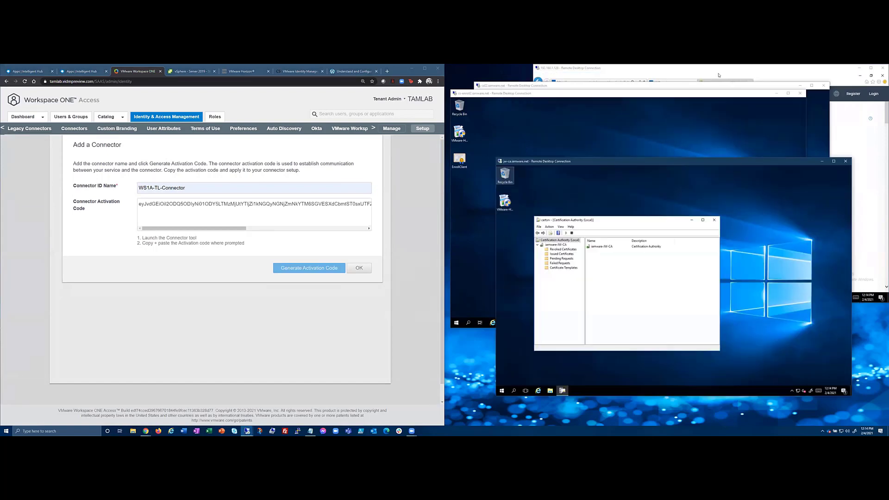
{"action": "left_click", "coordinate": [589, 150]}
{"action": "left_click_drag", "start_coordinate": [768, 78], "coordinate": [716, 109]}
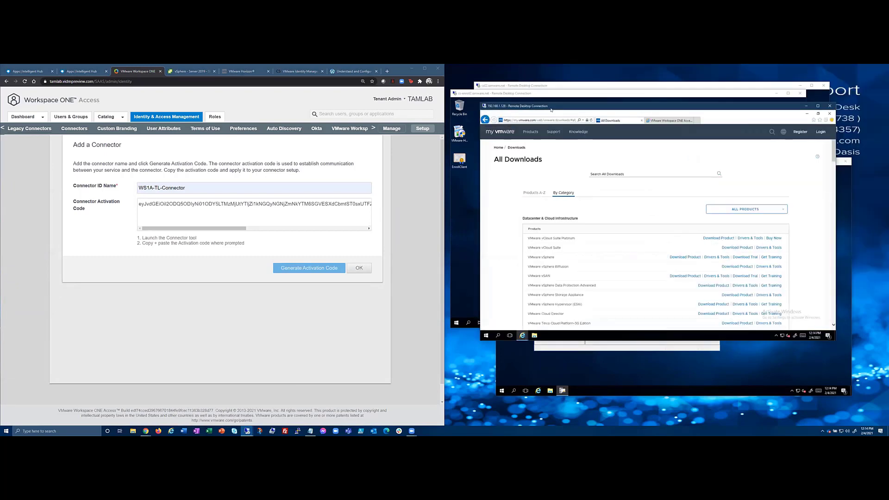
{"action": "left_click_drag", "start_coordinate": [529, 106], "coordinate": [497, 103]}
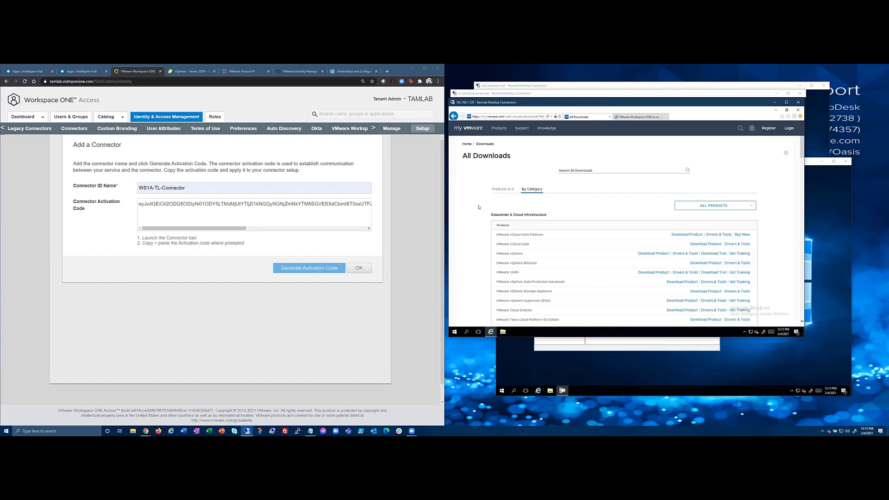
Find Workspace ONE Access in All Downloads and list its version 19.03 files, including the Windows Standalone Connector.
{"action": "key", "text": "ctrl+f"}
{"action": "type", "text": "o"}
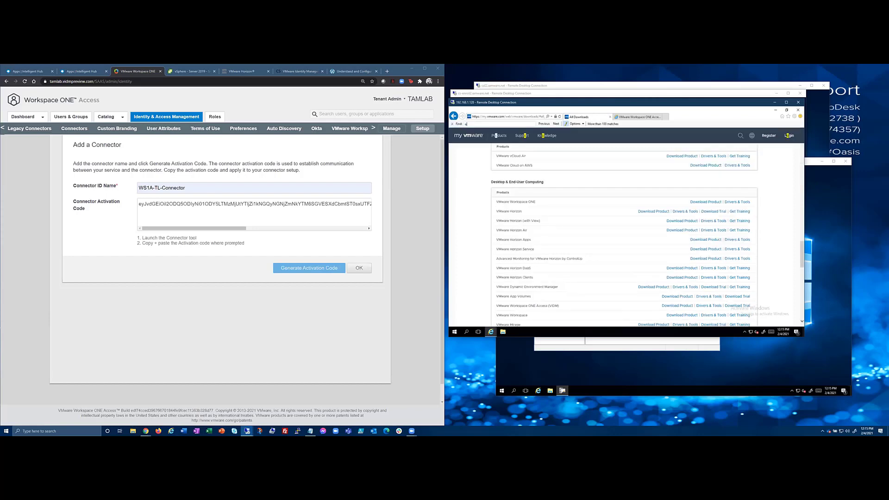
{"action": "left_click", "coordinate": [673, 306]}
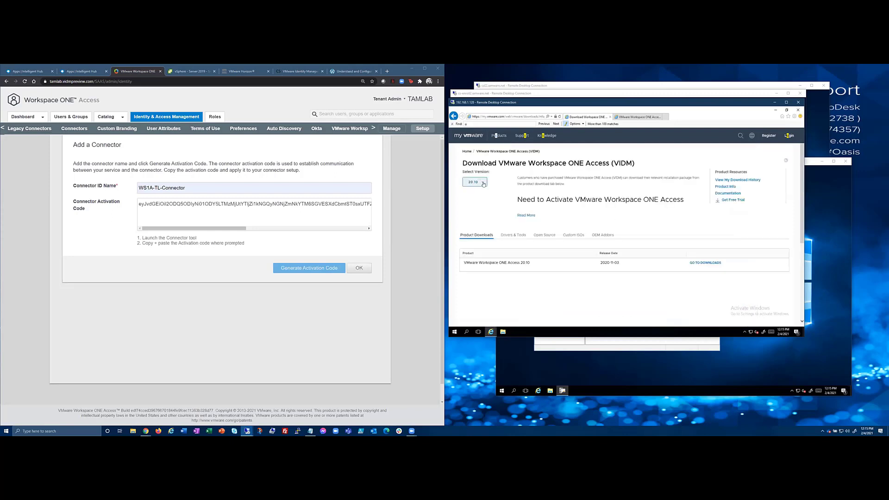
{"action": "left_click", "coordinate": [484, 184]}
{"action": "left_click", "coordinate": [473, 209]}
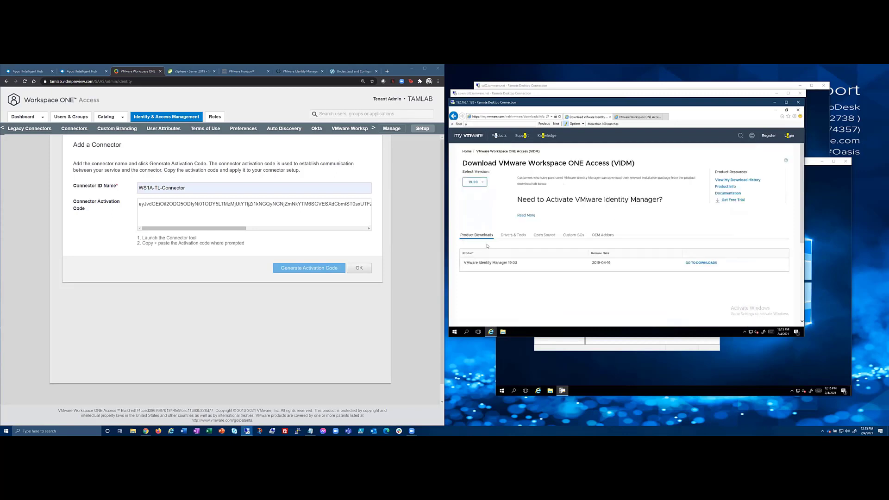
{"action": "left_click", "coordinate": [698, 264]}
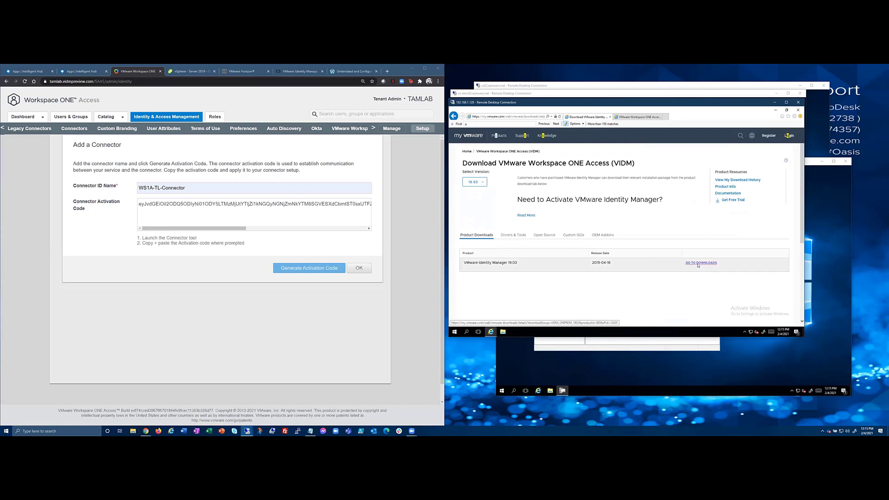
{"action": "scroll", "coordinate": [519, 295], "scroll_direction": "down", "scroll_amount": 2}
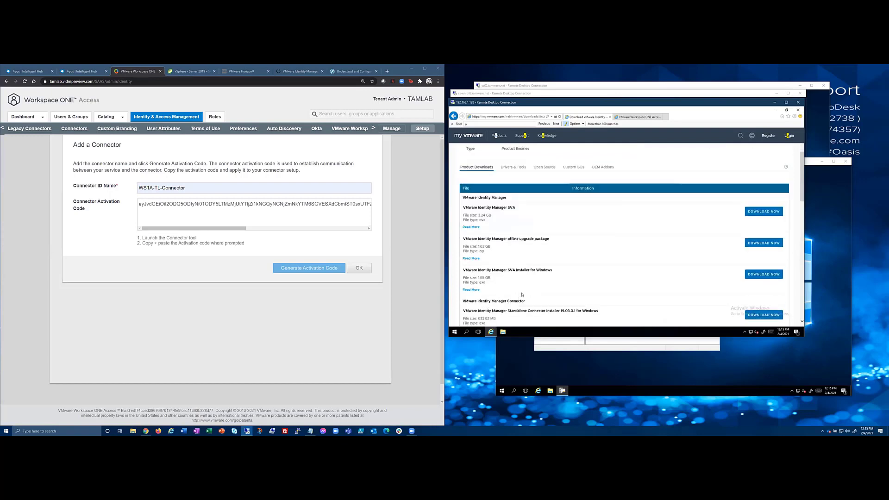
{"action": "scroll", "coordinate": [522, 297], "scroll_direction": "down", "scroll_amount": 2}
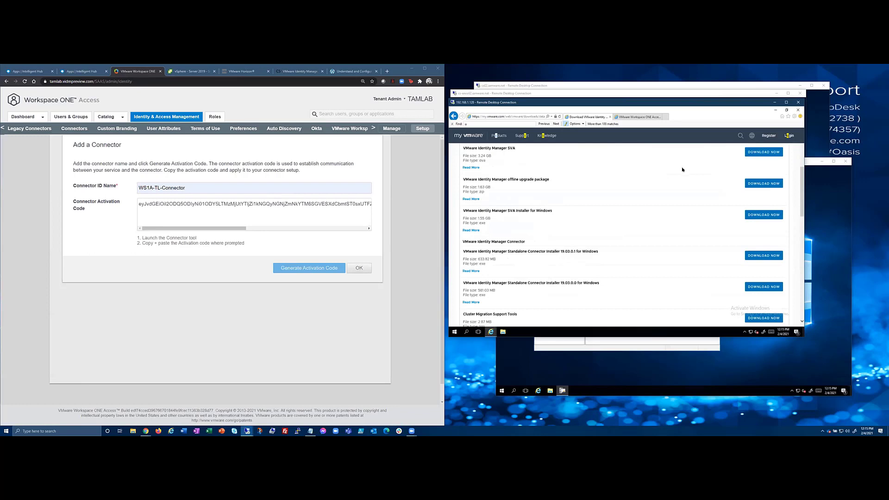
Minimize Internet Explorer, then restore the Appliance Setup wizard window from its taskbar thumbnail.
{"action": "left_click", "coordinate": [637, 117]}
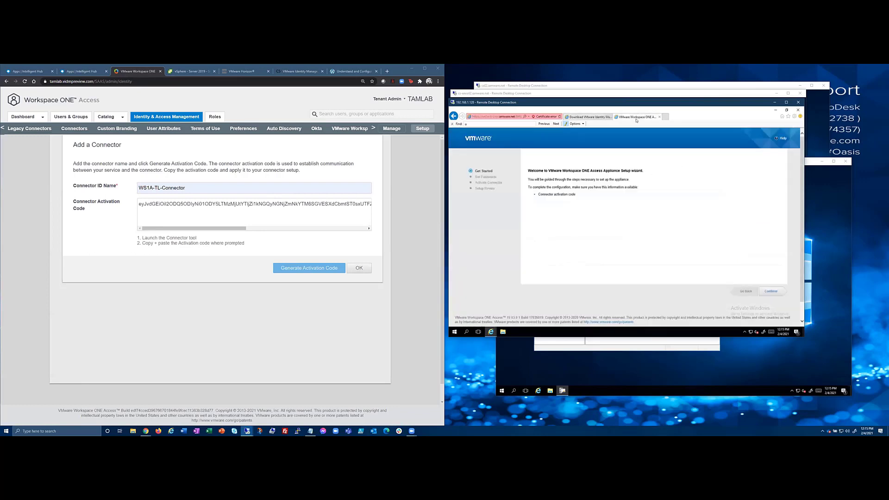
{"action": "left_click", "coordinate": [776, 110]}
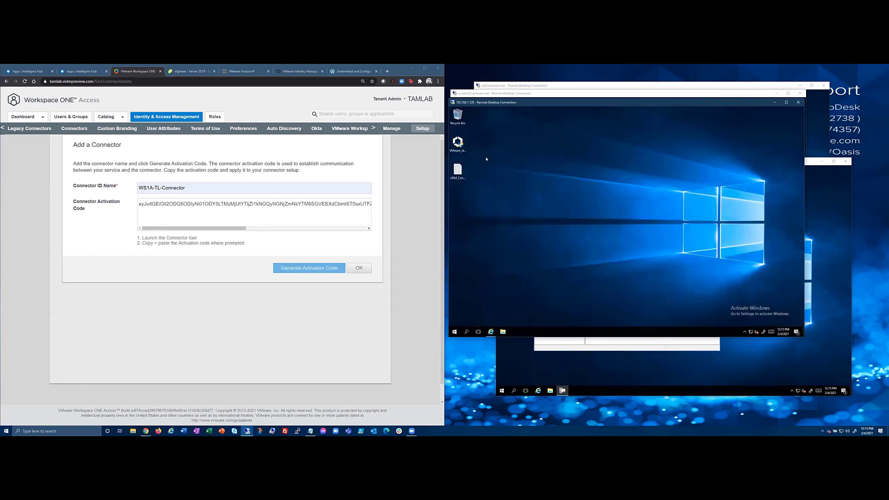
{"action": "left_click", "coordinate": [458, 150]}
{"action": "left_click", "coordinate": [491, 332]}
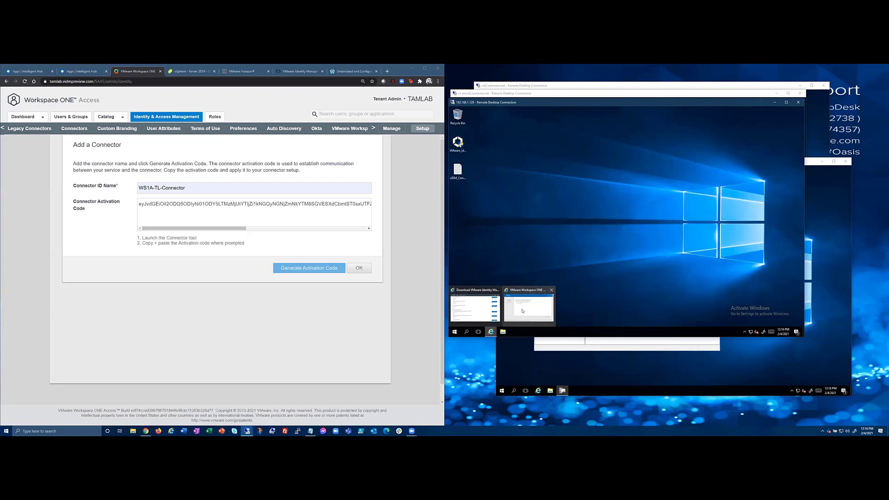
{"action": "left_click", "coordinate": [523, 310]}
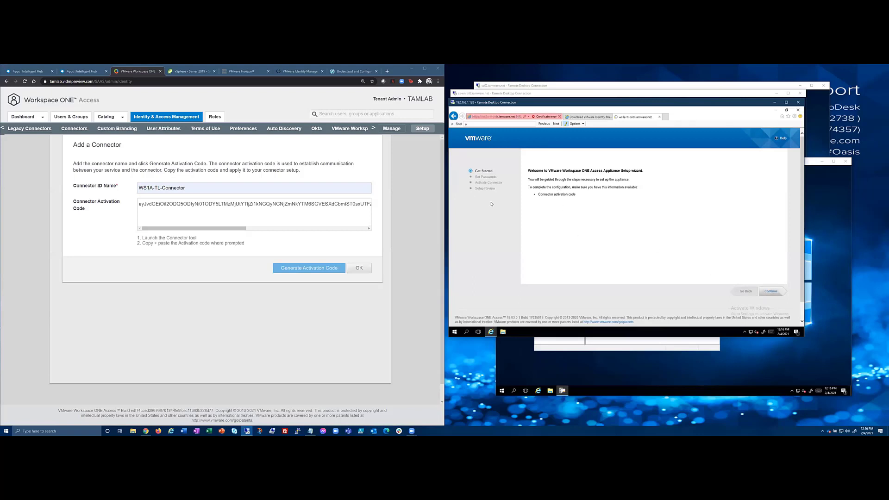
Select the whole connector activation code and copy it to the clipboard.
{"action": "left_click", "coordinate": [141, 204]}
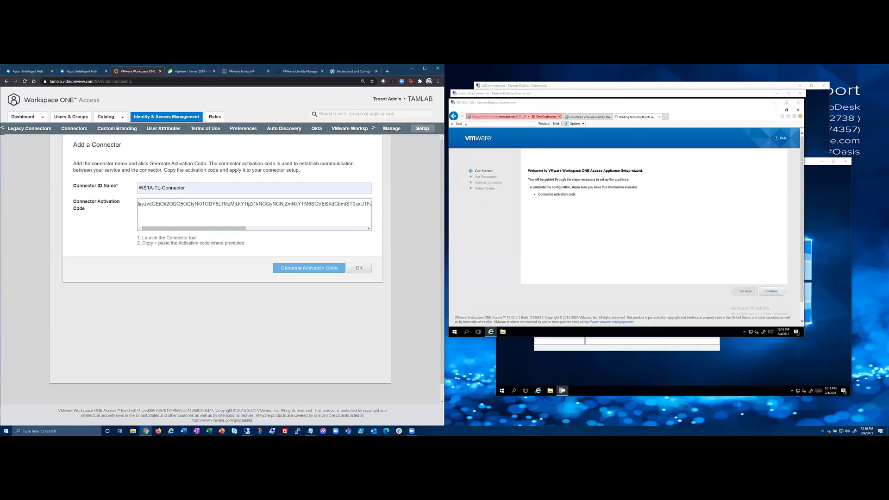
{"action": "left_click_drag", "start_coordinate": [139, 204], "coordinate": [376, 203]}
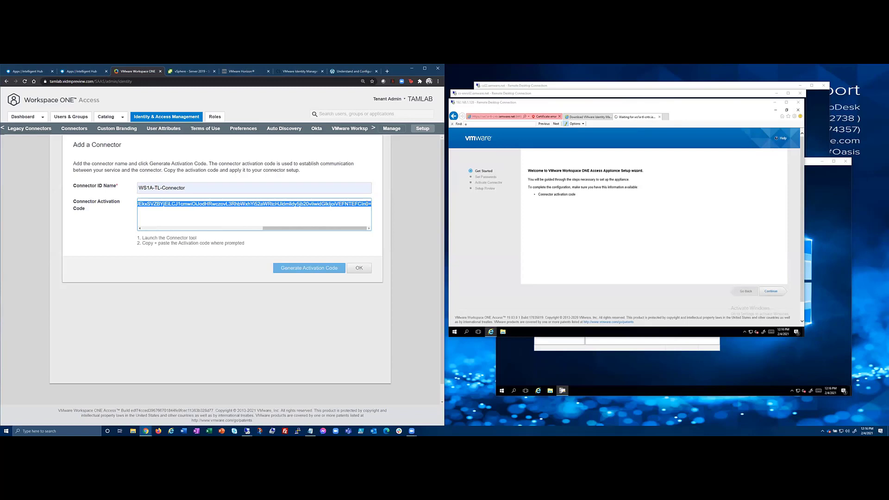
{"action": "right_click", "coordinate": [361, 203]}
{"action": "left_click", "coordinate": [376, 207]}
Reload the appliance setup wizard in the remote session and continue to Set Passwords.
{"action": "left_click", "coordinate": [717, 116]}
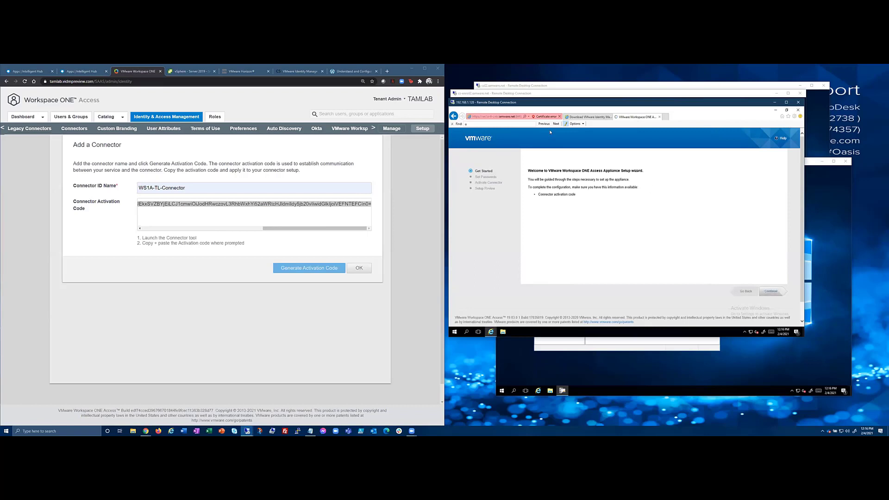
{"action": "left_click", "coordinate": [508, 116]}
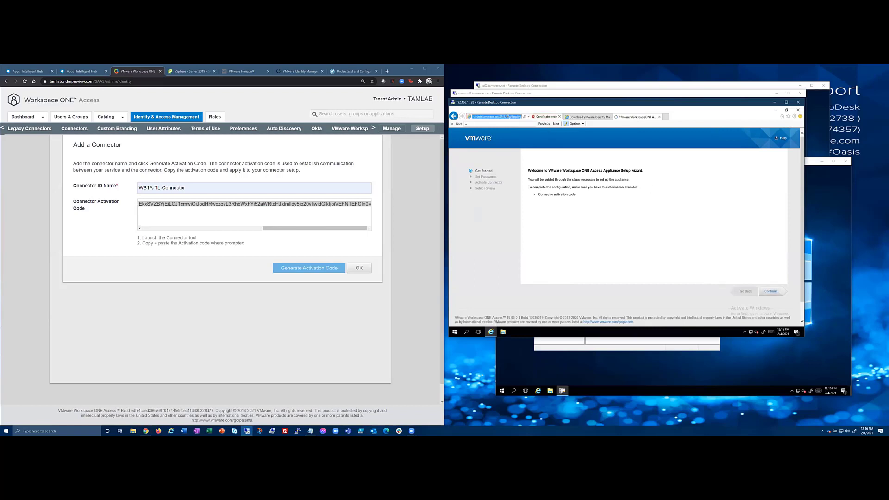
{"action": "key", "text": "Return"}
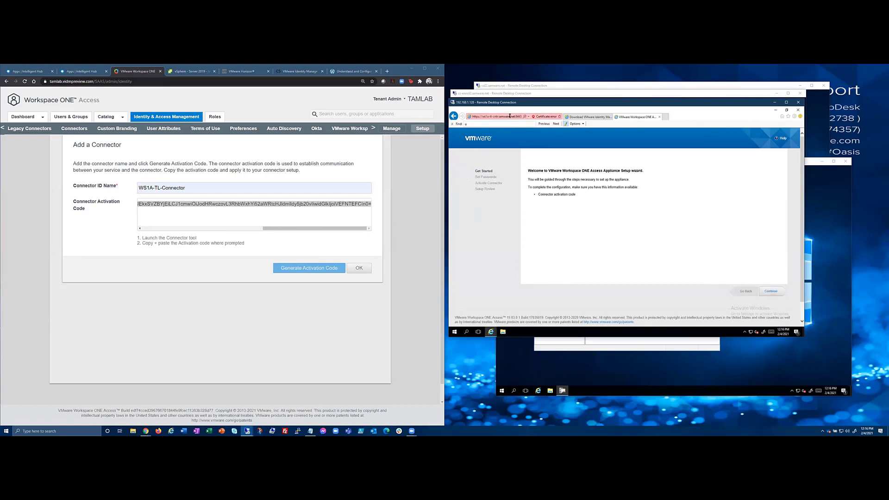
{"action": "left_click", "coordinate": [771, 291]}
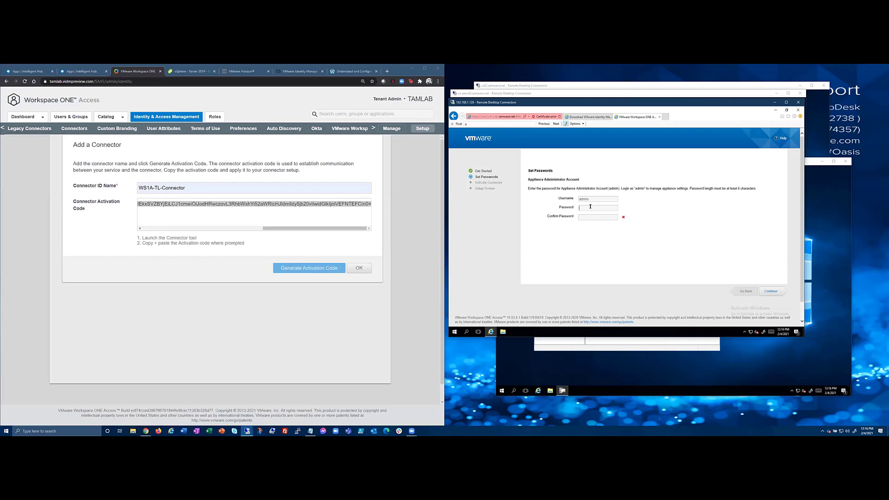
Enter and confirm the appliance admin password, re-entering it once, and save it.
{"action": "type", "text": "••••••••••"}
{"action": "double_click", "coordinate": [603, 209]}
{"action": "type", "text": "••••••••••"}
{"action": "key", "text": "Tab"}
{"action": "left_click", "coordinate": [764, 292]}
{"action": "double_click", "coordinate": [600, 208]}
{"action": "type", "text": "**********"}
{"action": "key", "text": "Tab"}
{"action": "left_click", "coordinate": [763, 289]}
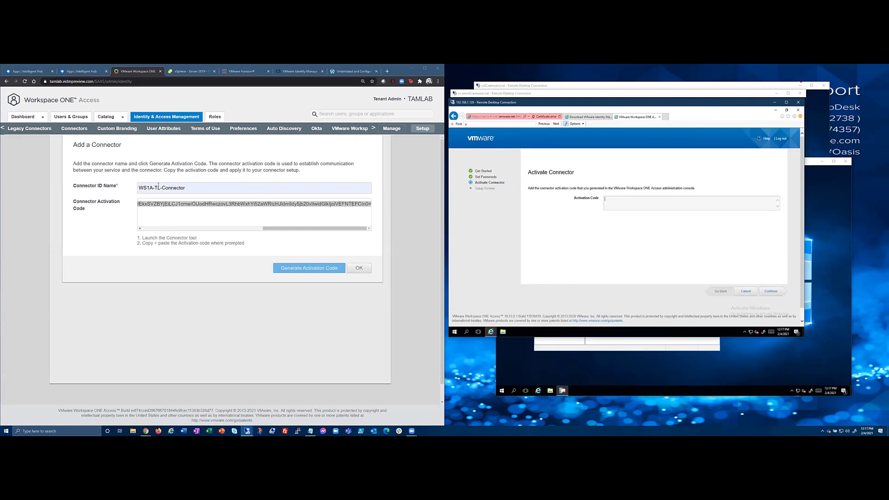
Paste the copied code into Activation Code and submit it to activate the connector.
{"action": "key", "text": "ctrl+v"}
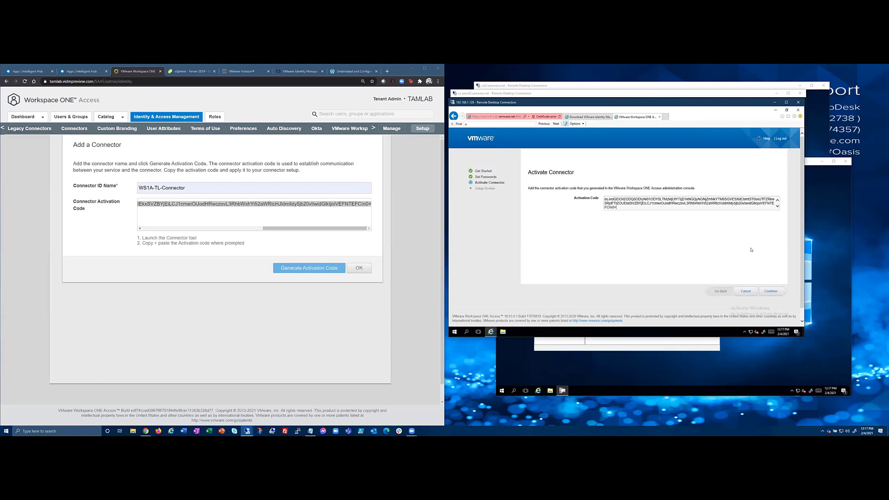
{"action": "left_click", "coordinate": [772, 291]}
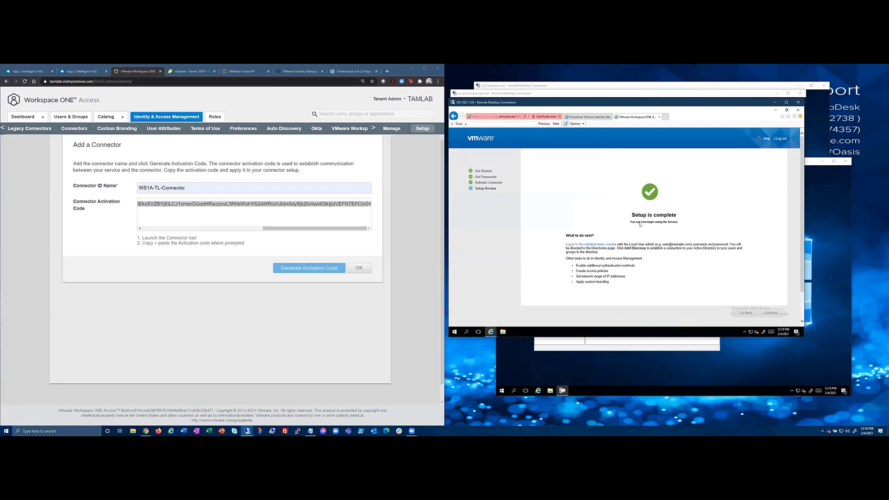
Close the Add a Connector dialog and begin adding an Active Directory directory.
{"action": "left_click", "coordinate": [359, 268]}
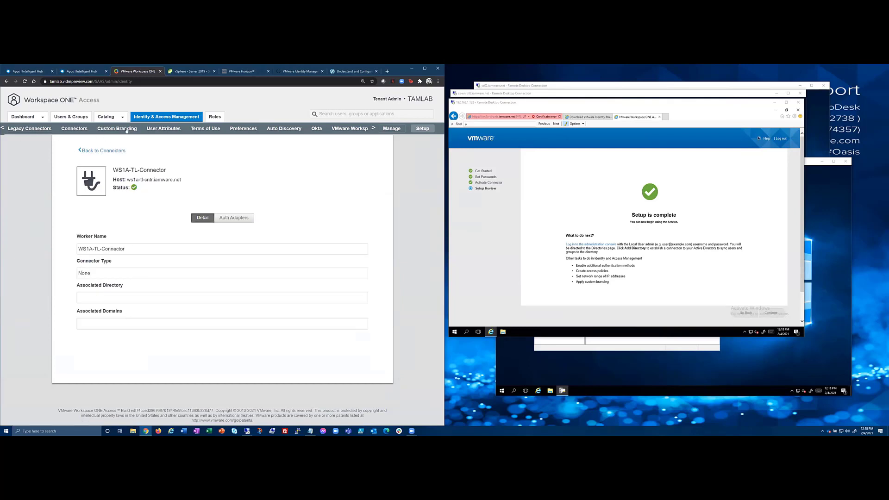
{"action": "left_click", "coordinate": [392, 129]}
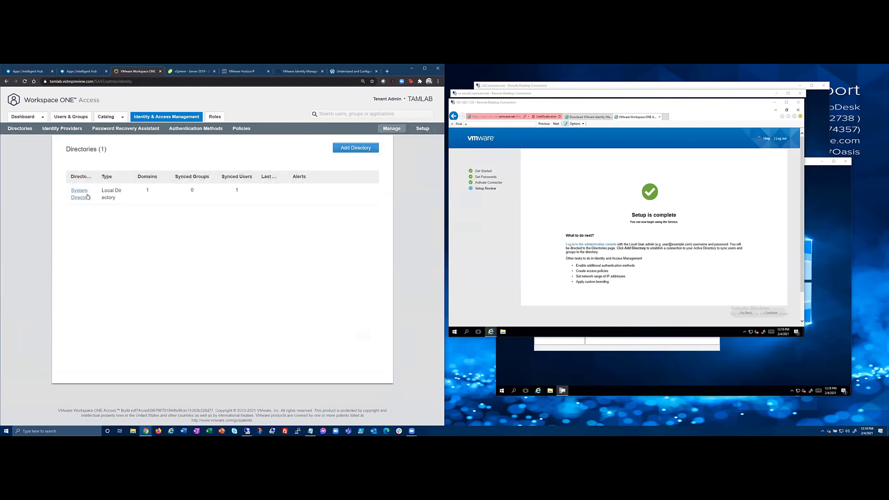
{"action": "left_click", "coordinate": [356, 148]}
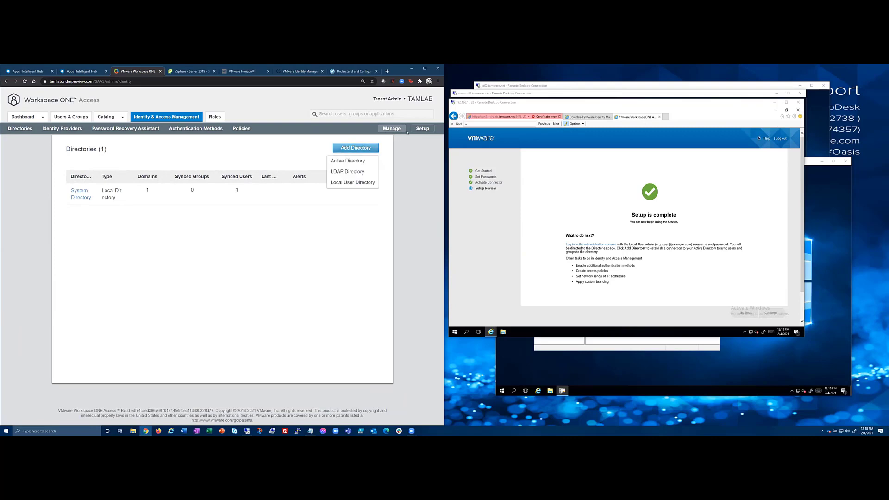
{"action": "left_click", "coordinate": [351, 162]}
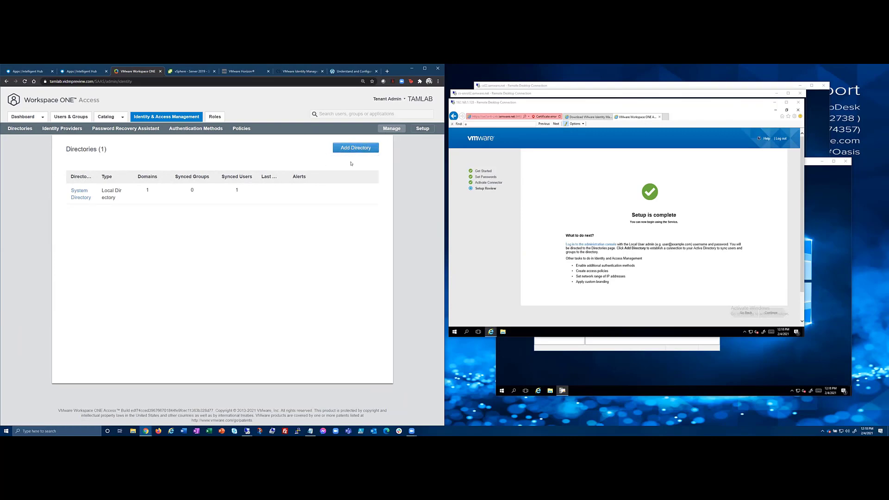
Name the directory iamware.net and choose Active Directory over Integrated Windows Authentication.
{"action": "left_click", "coordinate": [168, 175]}
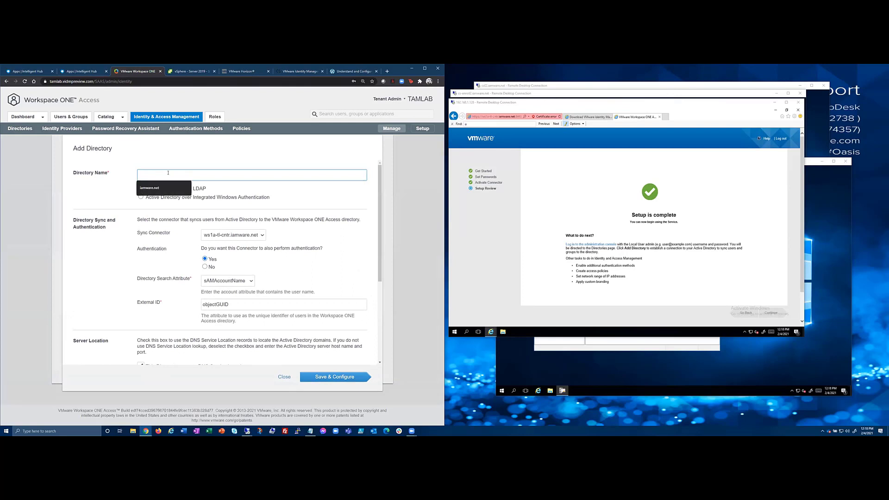
{"action": "left_click", "coordinate": [171, 187]}
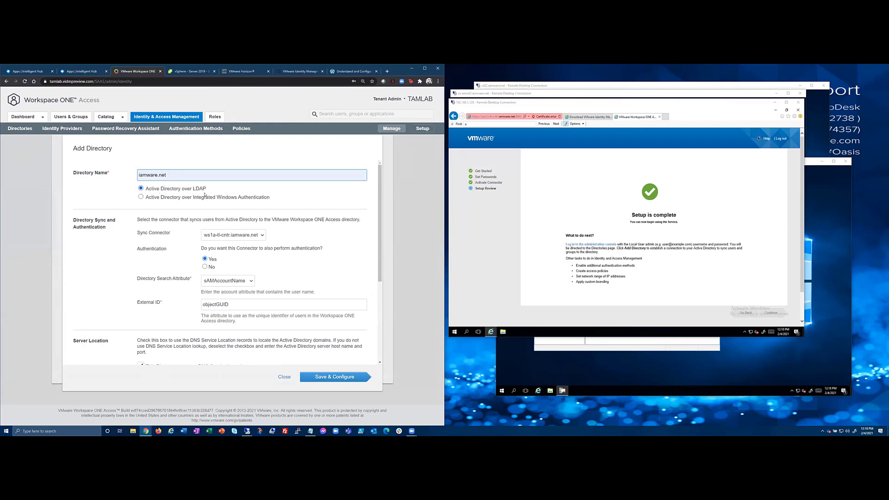
{"action": "left_click", "coordinate": [154, 198]}
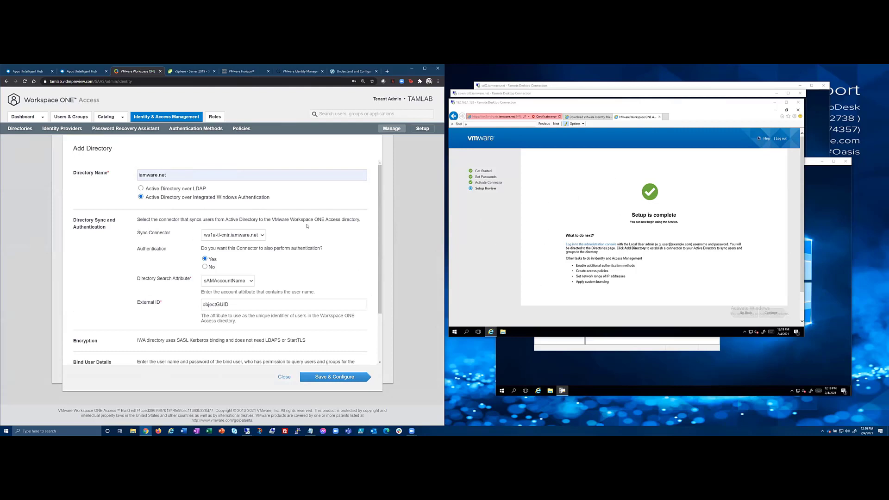
{"action": "scroll", "coordinate": [303, 283], "scroll_direction": "down", "scroll_amount": 2}
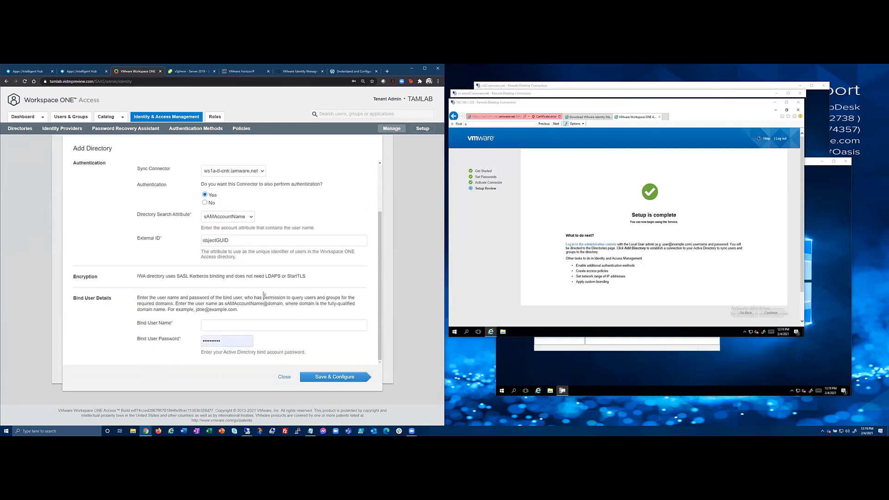
Enter the bind account's user name and save the directory with Save & Configure.
{"action": "left_click", "coordinate": [240, 324]}
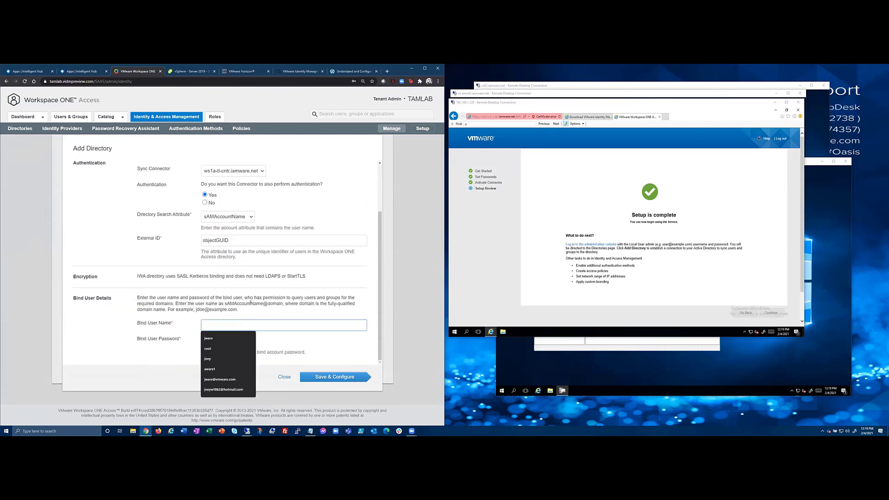
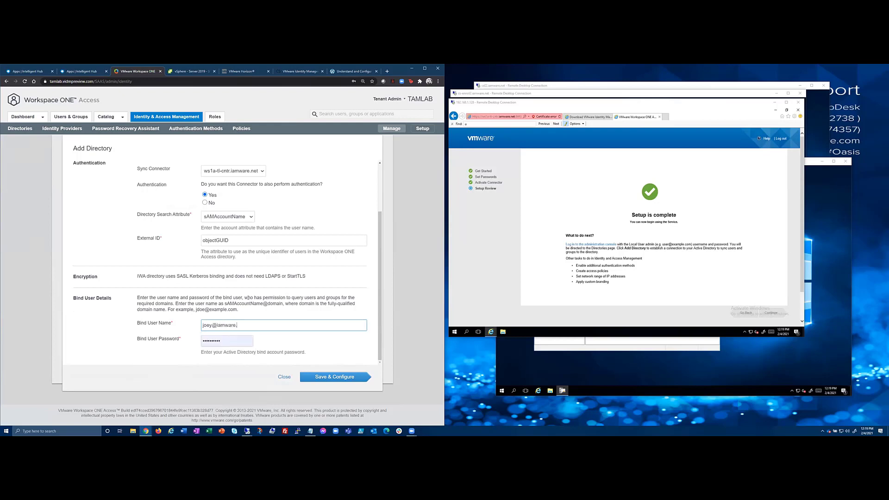
{"action": "left_click", "coordinate": [345, 379]}
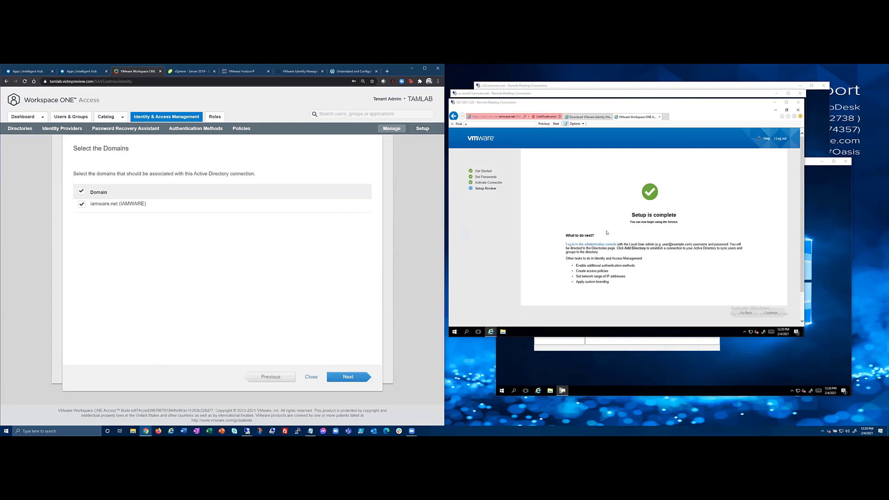
Leave iamware.net checked and proceed to Map User Attributes.
{"action": "left_click", "coordinate": [356, 376]}
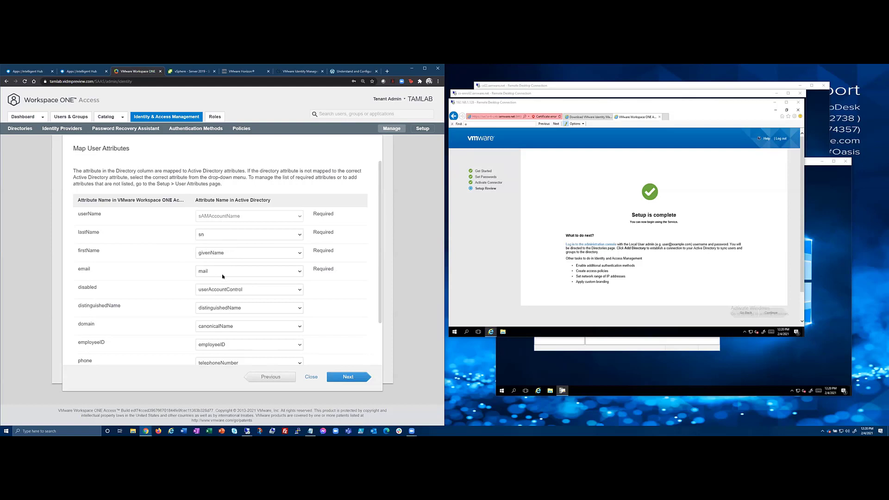
Review the default attribute mappings and continue to the group sync step.
{"action": "scroll", "coordinate": [350, 308], "scroll_direction": "down", "scroll_amount": 2}
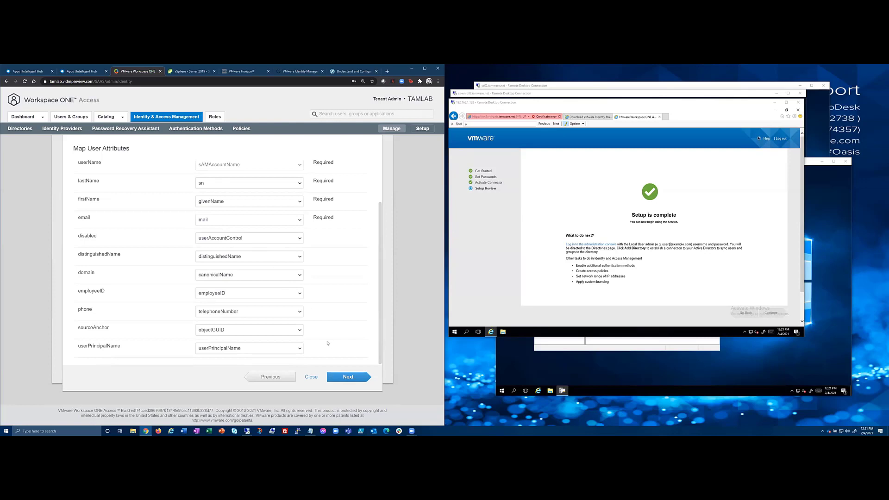
{"action": "left_click", "coordinate": [350, 378]}
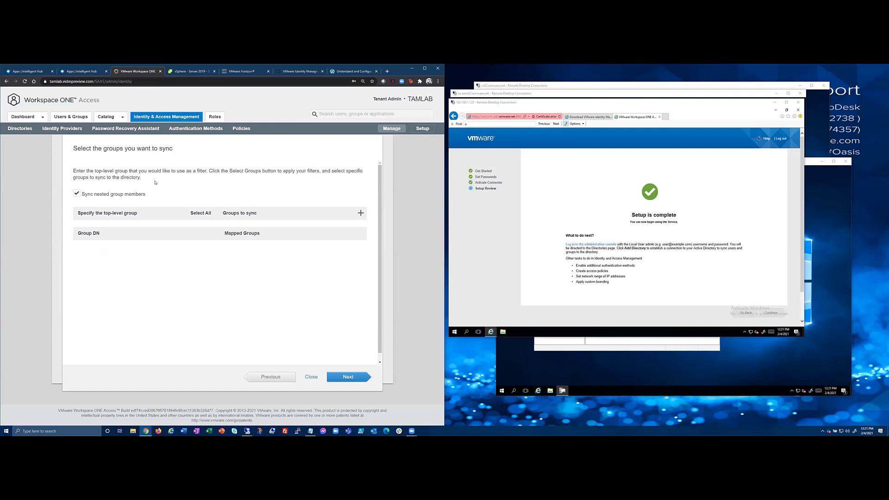
Add a ws1a top-level group filter and search for matching groups.
{"action": "left_click", "coordinate": [361, 212]}
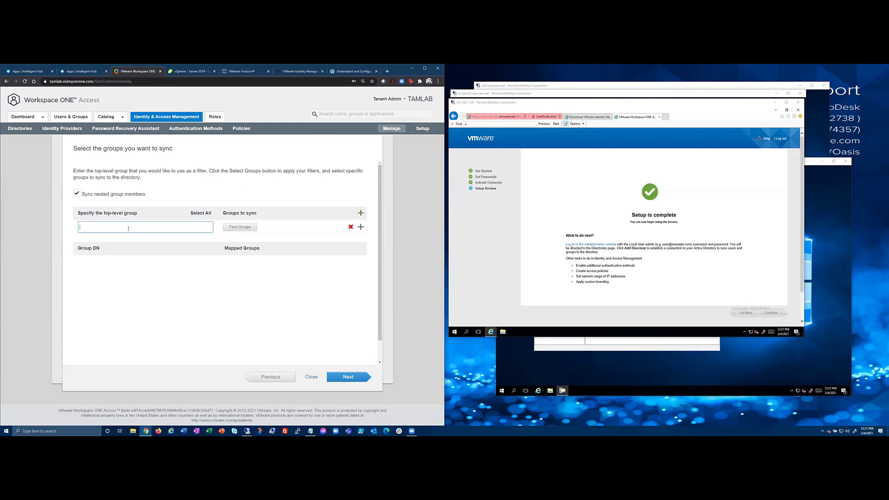
{"action": "type", "text": "ws1"}
{"action": "type", "text": "a"}
{"action": "left_click", "coordinate": [240, 227]}
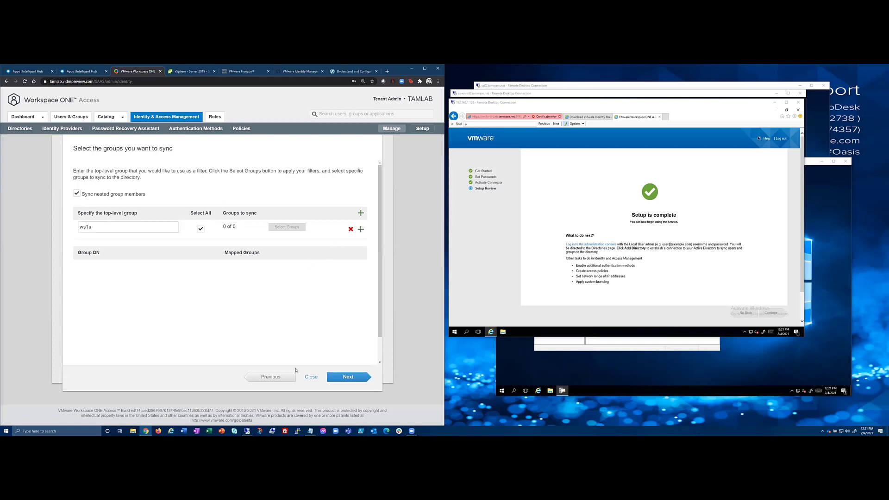
Launch the Windows 10 Jump Box desktop from the Intelligent Hub catalog.
{"action": "left_click", "coordinate": [108, 230]}
{"action": "left_click", "coordinate": [37, 75]}
{"action": "left_click", "coordinate": [119, 201]}
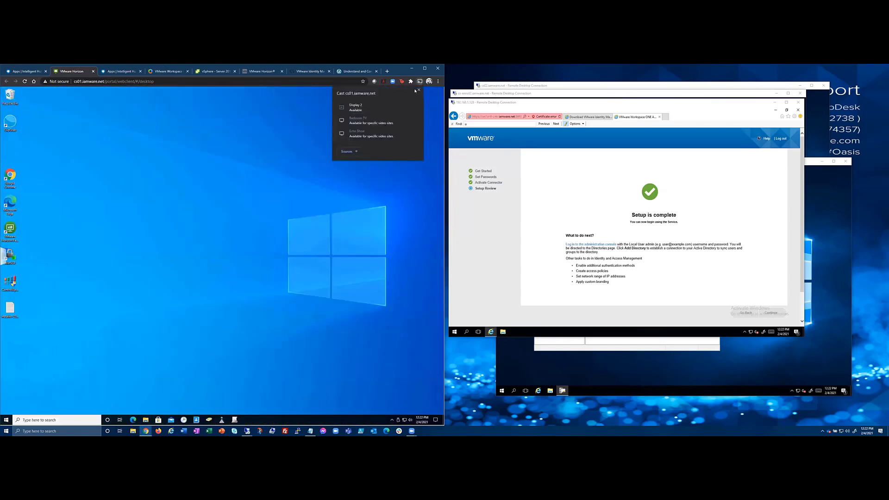
Open Active Directory Users and Computers and the WS1Access group's properties.
{"action": "left_click", "coordinate": [419, 90]}
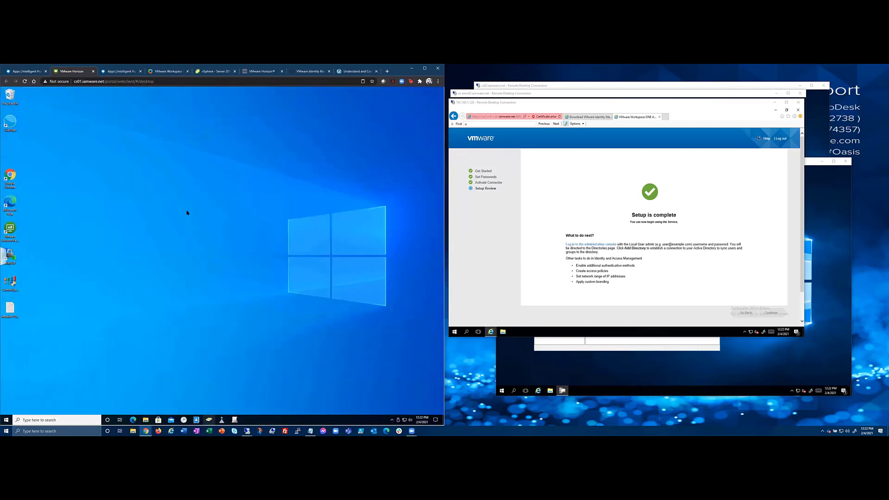
{"action": "left_click", "coordinate": [209, 419]}
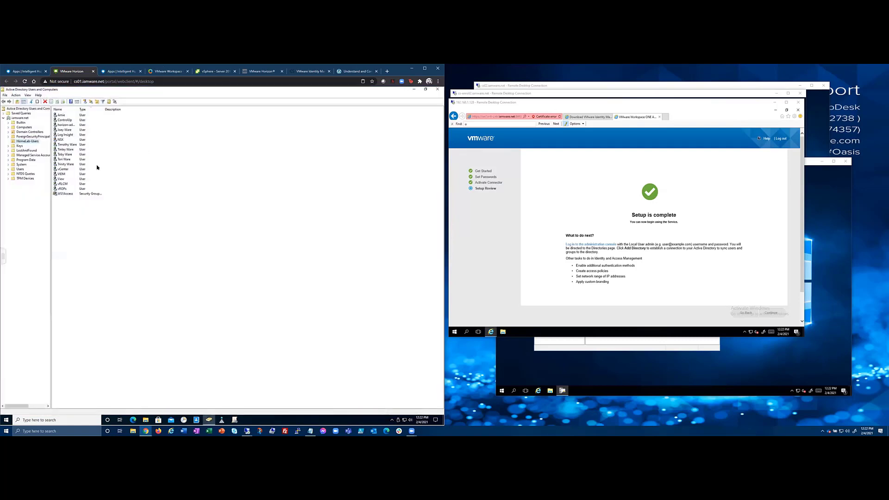
{"action": "right_click", "coordinate": [66, 193]}
{"action": "left_click", "coordinate": [84, 241]}
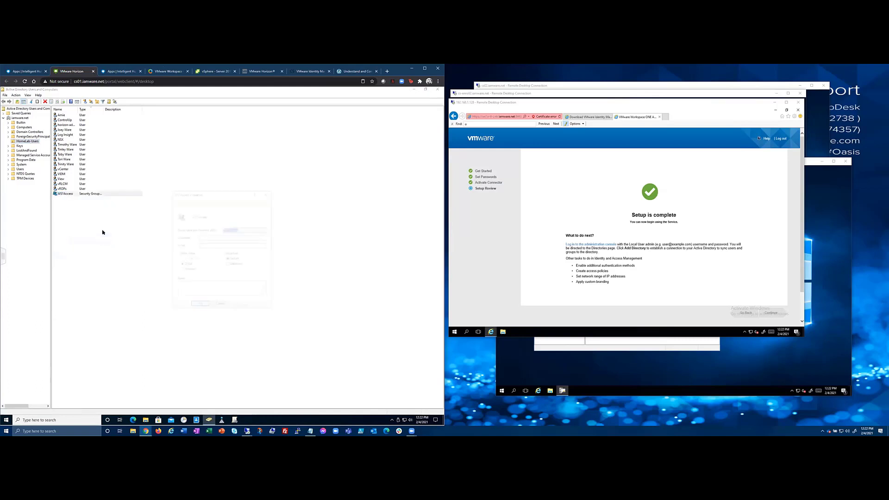
Copy the distinguishedName value from the Attribute Editor and close the dialogs.
{"action": "left_click", "coordinate": [245, 203]}
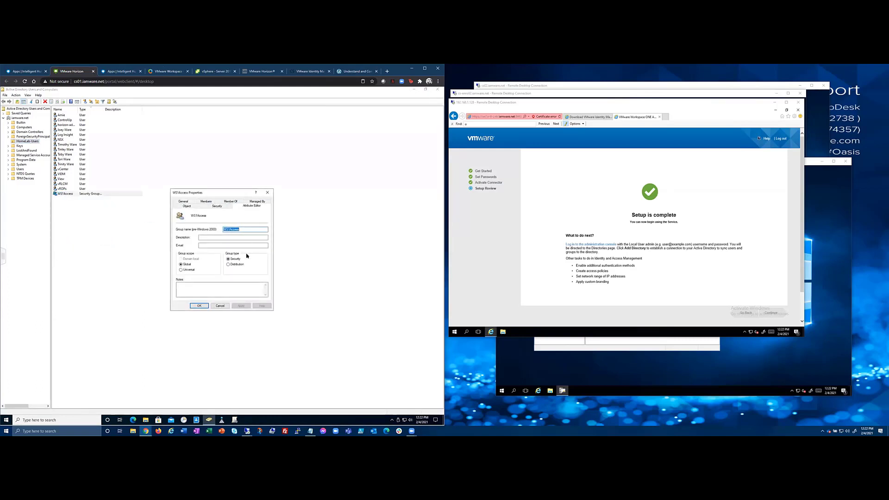
{"action": "double_click", "coordinate": [221, 274]}
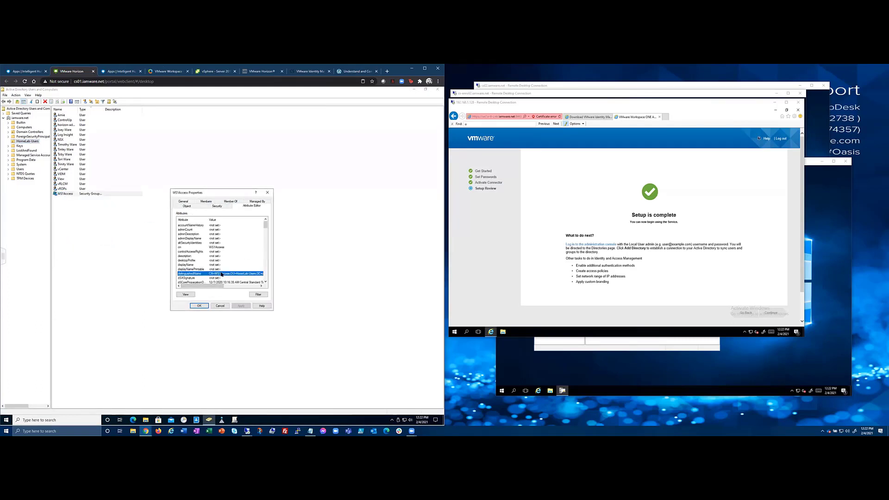
{"action": "right_click", "coordinate": [220, 255]}
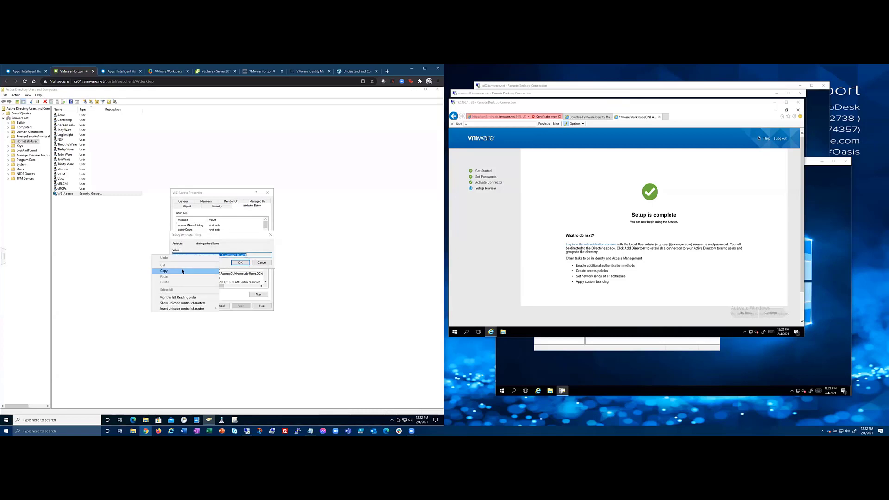
{"action": "left_click", "coordinate": [163, 271]}
{"action": "key", "text": "Escape"}
{"action": "left_click", "coordinate": [219, 306]}
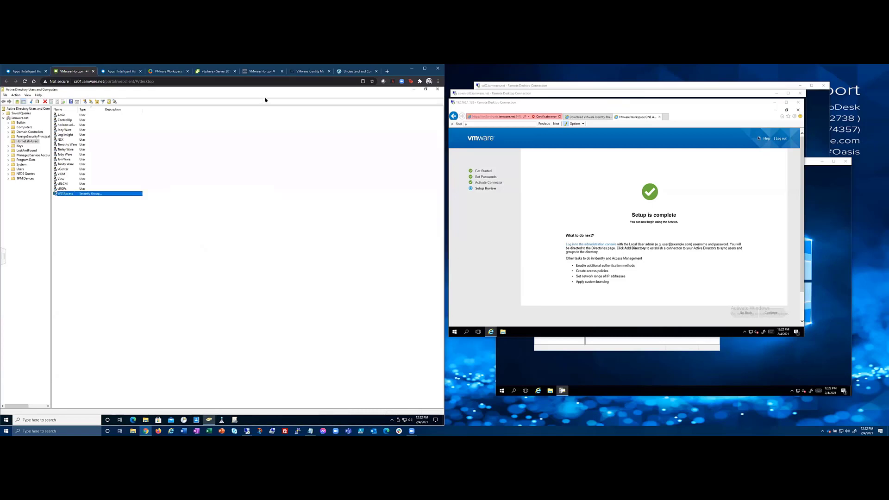
Clear the wrongly pasted ws1a text and delete the top-level group filter row.
{"action": "left_click", "coordinate": [165, 73]}
{"action": "left_click_drag", "start_coordinate": [137, 229], "coordinate": [58, 225]}
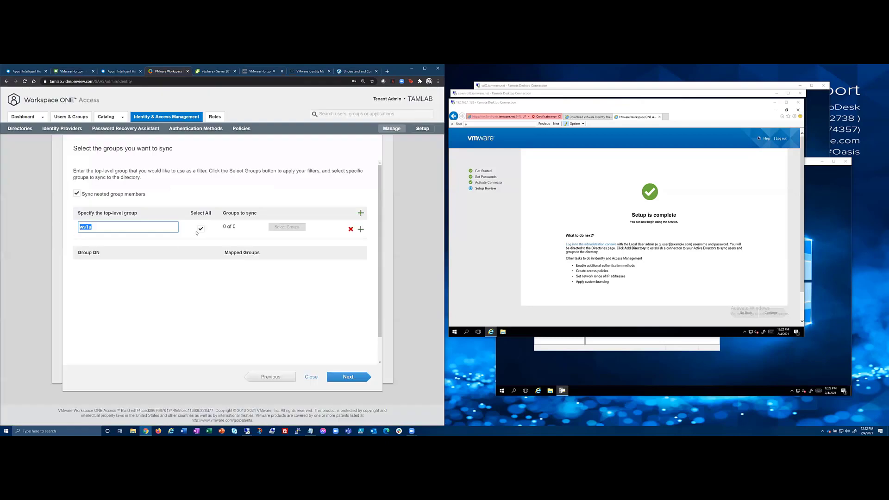
{"action": "key", "text": "ctrl+v"}
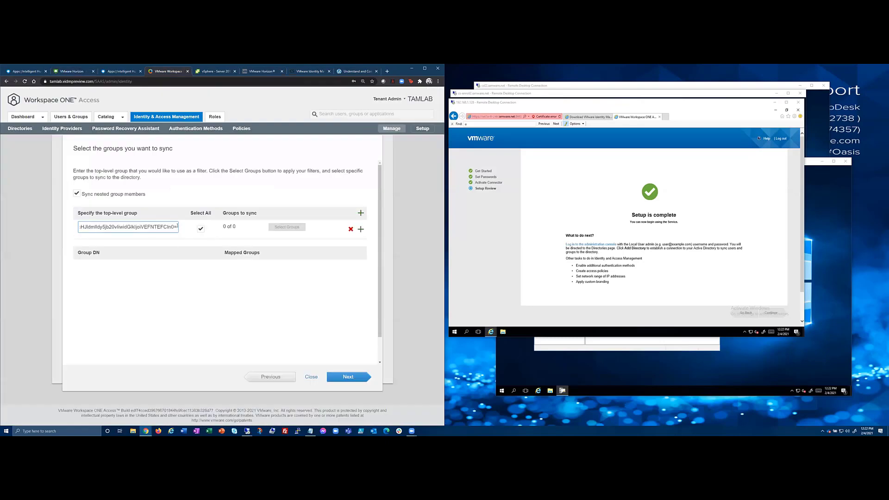
{"action": "left_click_drag", "start_coordinate": [179, 228], "coordinate": [46, 227]}
{"action": "key", "text": "BackSpace"}
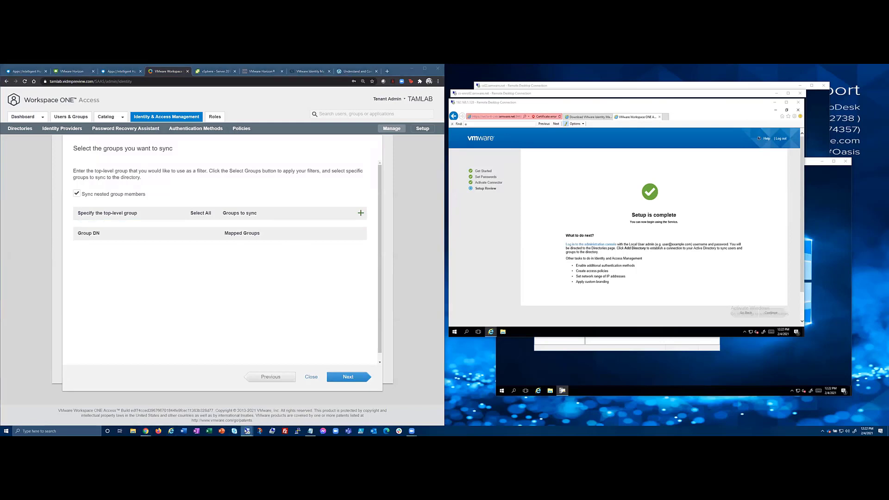
{"action": "left_click", "coordinate": [247, 431]}
{"action": "right_click", "coordinate": [247, 430]}
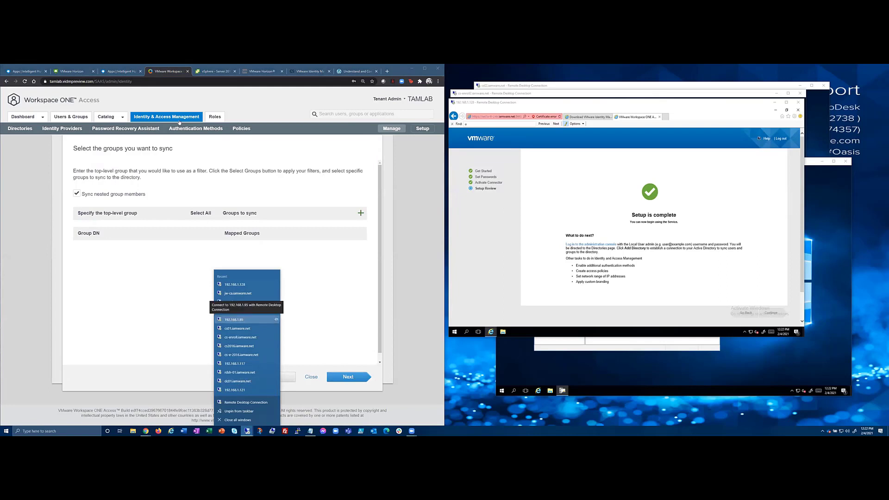
Close the VMware Horizon remote desktop browser tab.
{"action": "left_click", "coordinate": [120, 69]}
{"action": "left_click", "coordinate": [73, 74]}
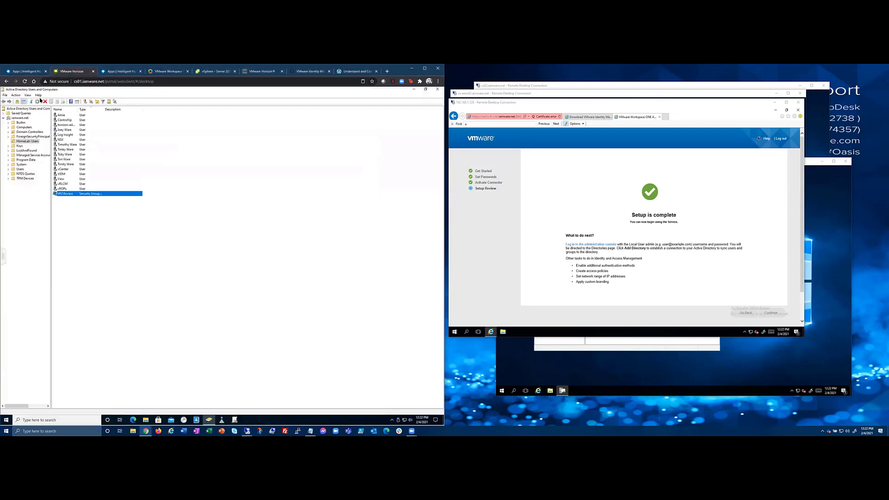
{"action": "left_click", "coordinate": [2, 257]}
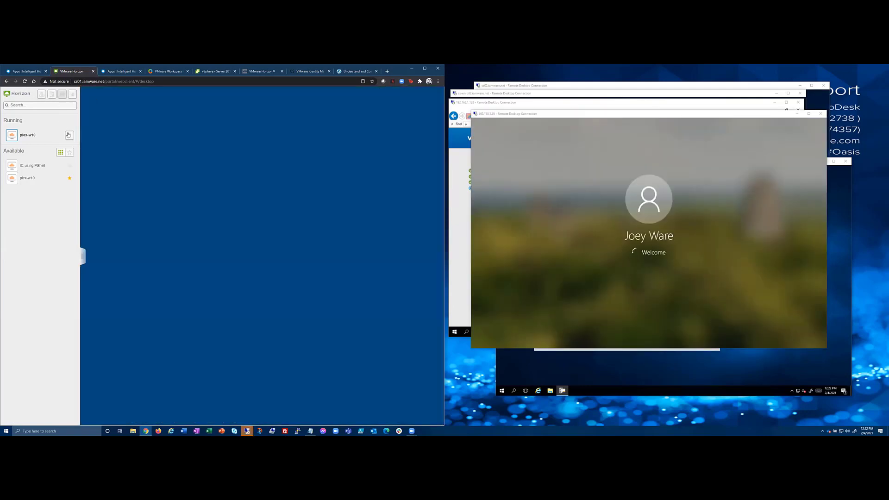
{"action": "left_click", "coordinate": [93, 71]}
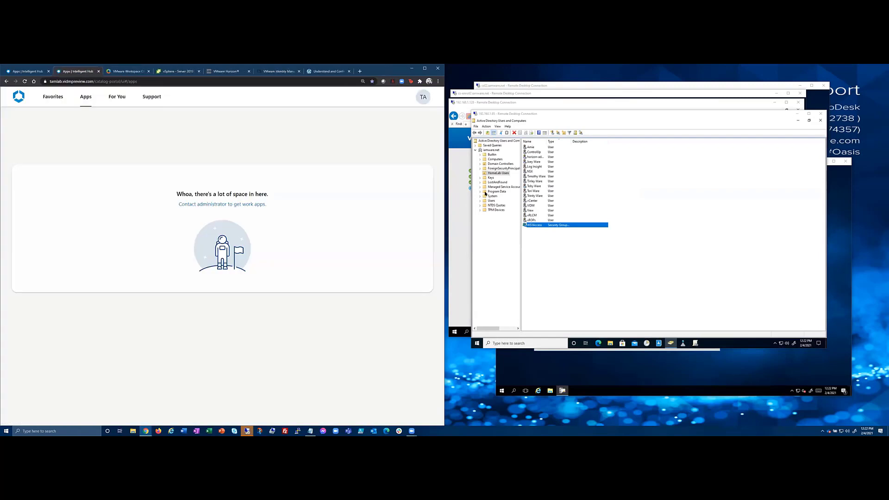
Copy the WS1Access group's distinguishedName from its Attribute Editor in ADUC.
{"action": "right_click", "coordinate": [545, 225]}
{"action": "left_click", "coordinate": [574, 272]}
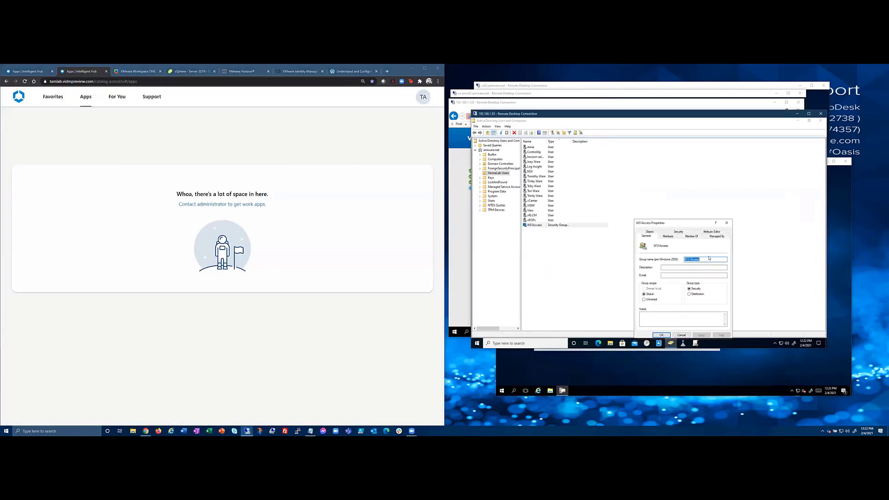
{"action": "left_click", "coordinate": [706, 236]}
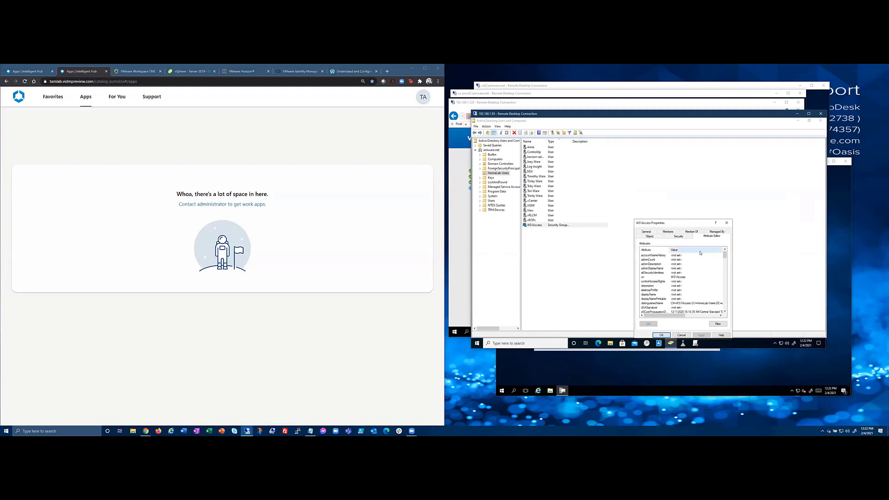
{"action": "double_click", "coordinate": [683, 304]}
{"action": "right_click", "coordinate": [672, 281]}
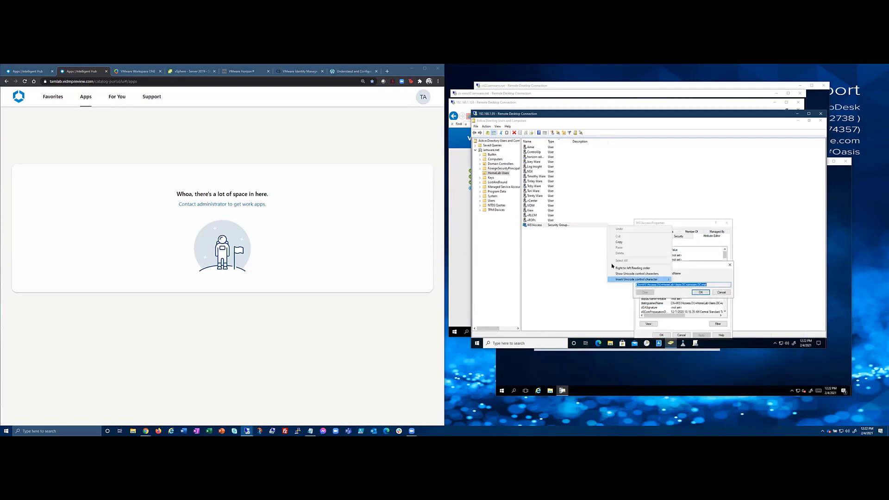
{"action": "left_click", "coordinate": [625, 242]}
Close the ADUC dialogs and paste the WS1Access DN into a new top-level group row.
{"action": "left_click", "coordinate": [719, 293]}
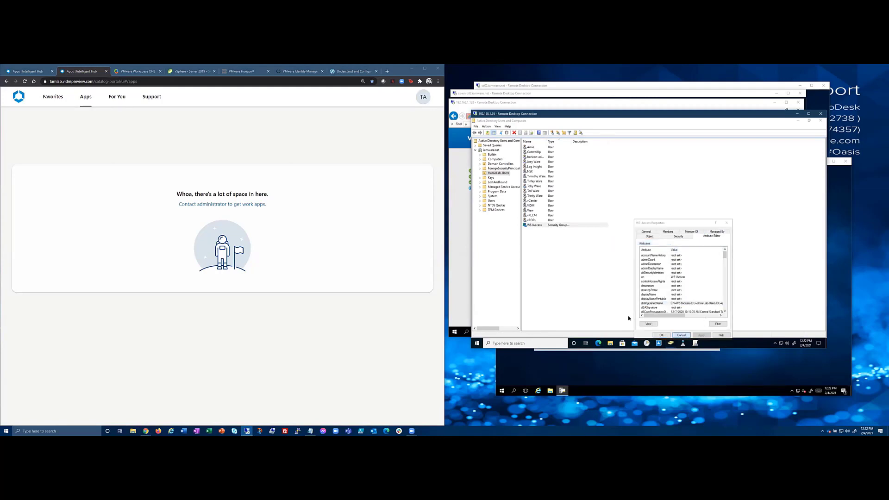
{"action": "left_click", "coordinate": [681, 335]}
{"action": "left_click", "coordinate": [137, 72]}
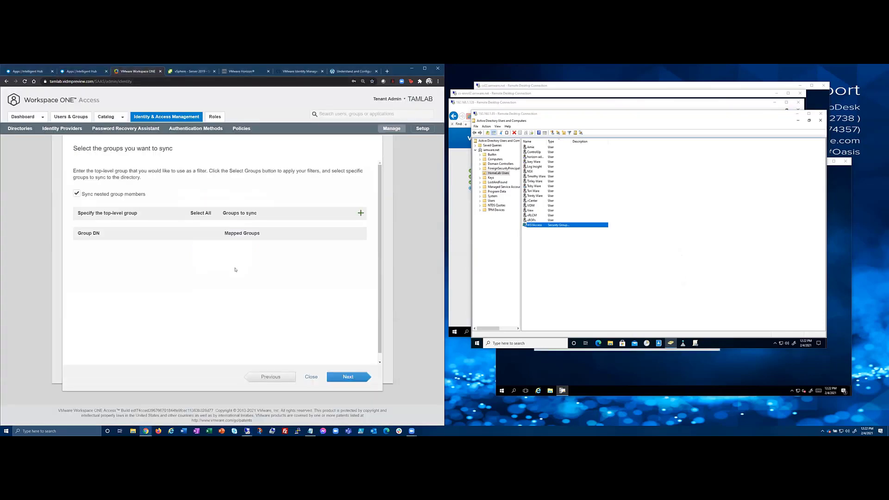
{"action": "left_click", "coordinate": [361, 213]}
{"action": "left_click", "coordinate": [81, 224]}
{"action": "key", "text": "ctrl+v"}
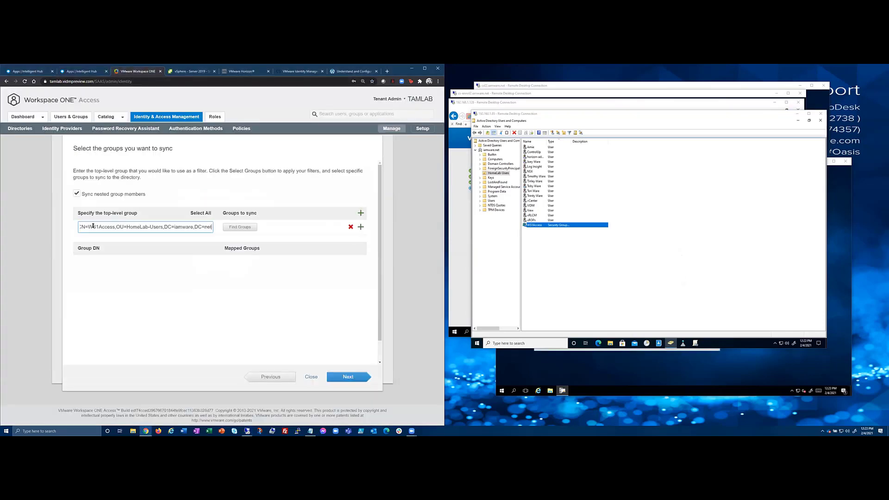
Find groups under the DN, select WS1Access, and save the 1 of 1 selection.
{"action": "left_click", "coordinate": [240, 227]}
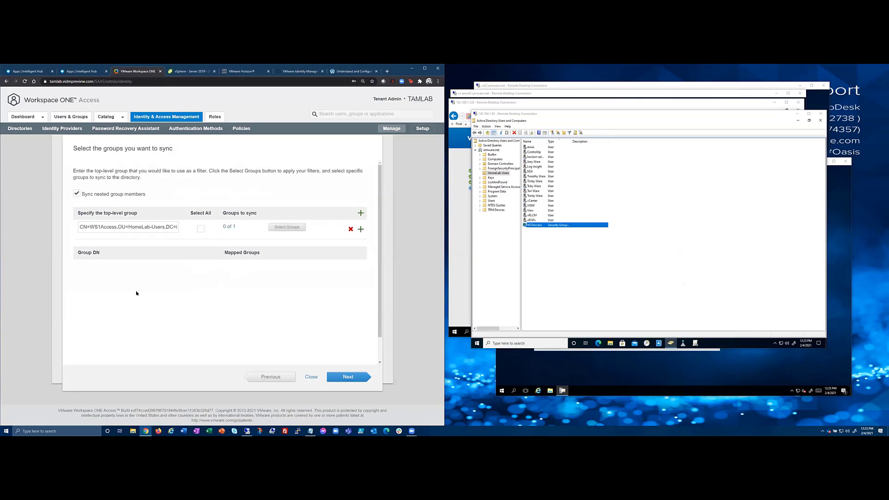
{"action": "left_click", "coordinate": [232, 227]}
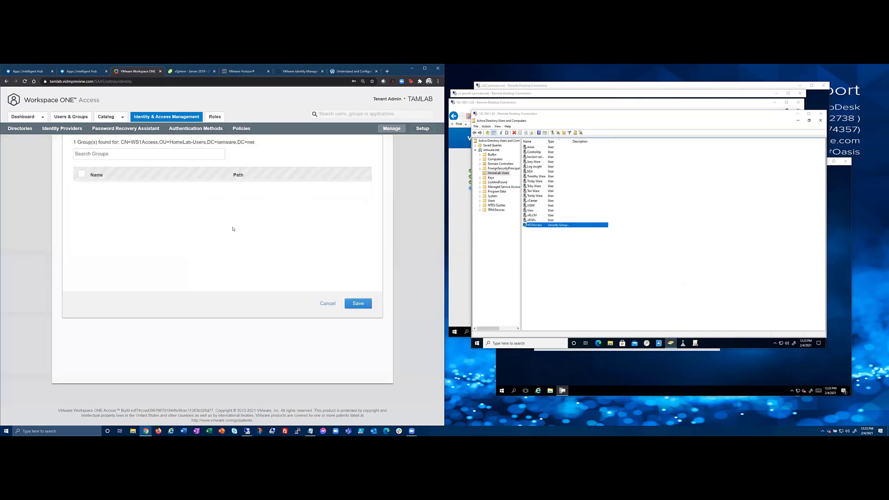
{"action": "left_click", "coordinate": [372, 90]}
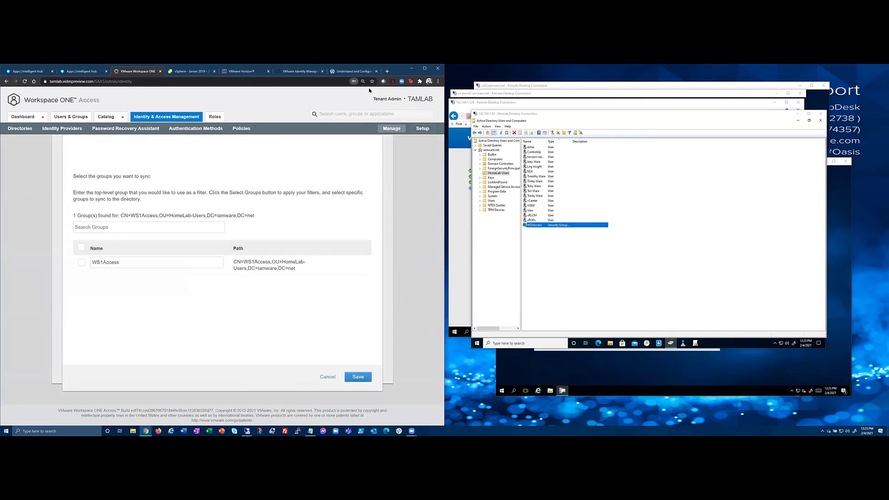
{"action": "left_click", "coordinate": [82, 262]}
{"action": "left_click", "coordinate": [358, 377]}
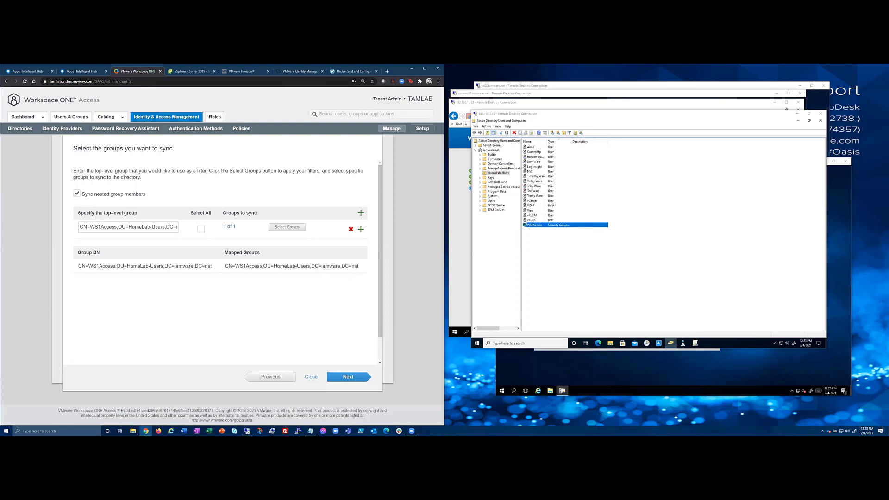
{"action": "left_click", "coordinate": [533, 147]}
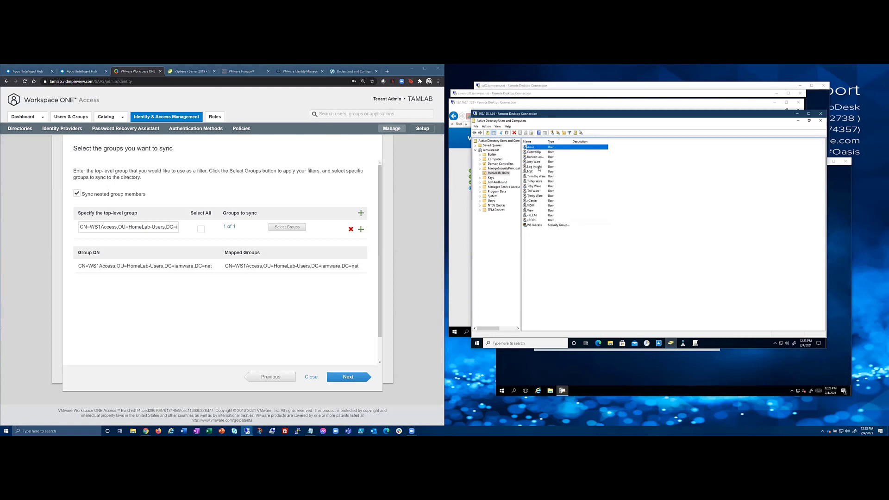
{"action": "double_click", "coordinate": [534, 225]}
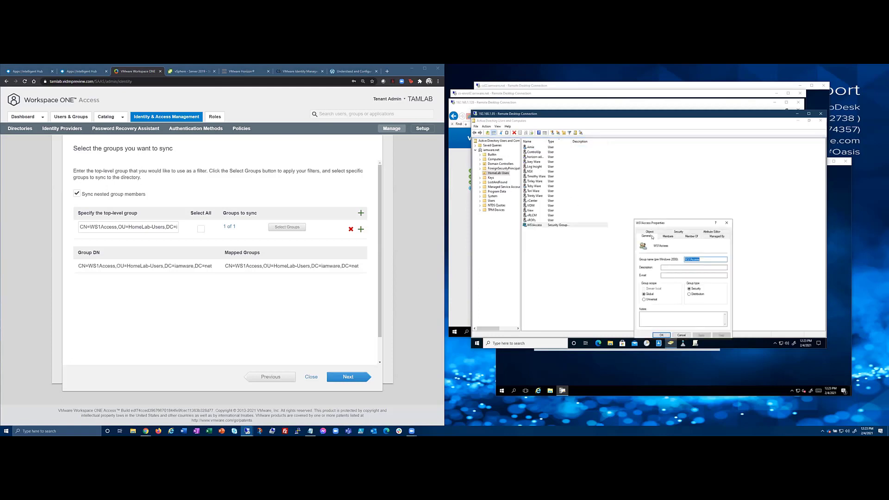
{"action": "left_click", "coordinate": [668, 237]}
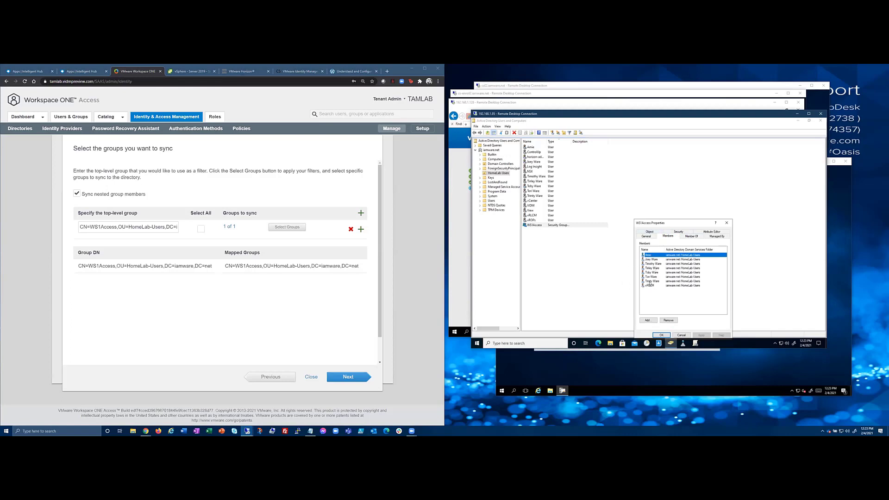
{"action": "left_click", "coordinate": [649, 285]}
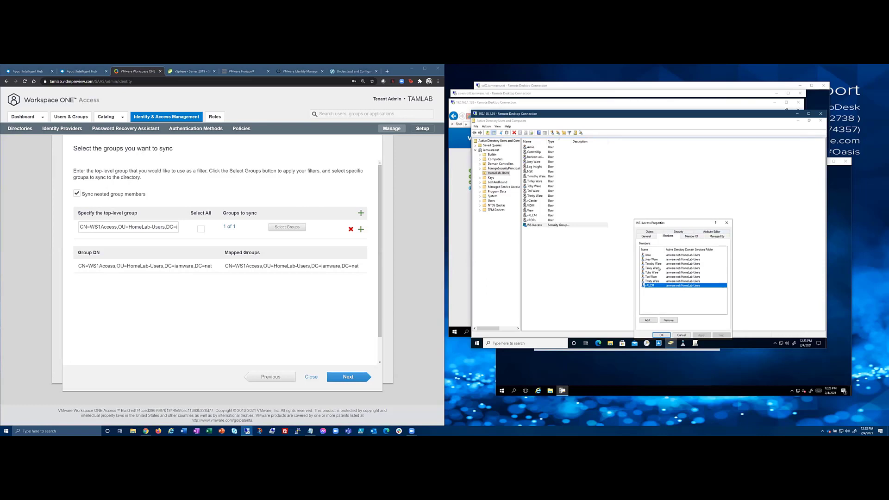
{"action": "left_click", "coordinate": [726, 223]}
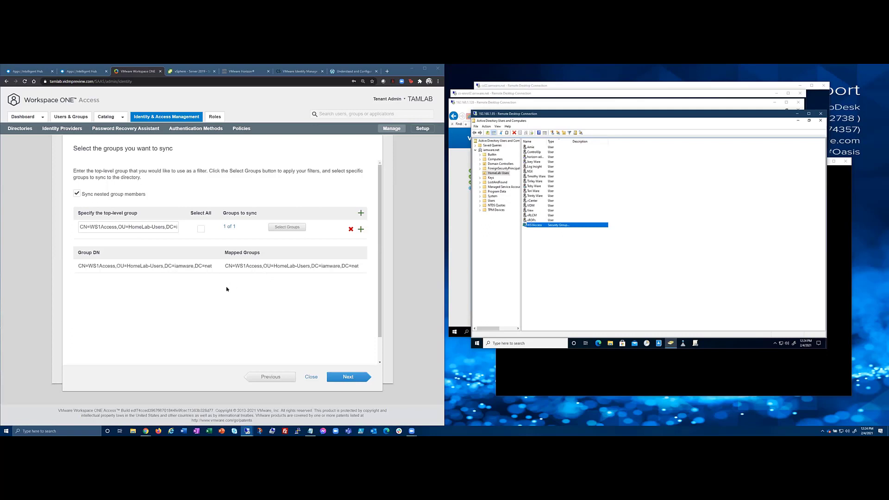
Advance to Review, keep the user DNs, sync iamware.net, and refresh the Directories list.
{"action": "left_click", "coordinate": [351, 382]}
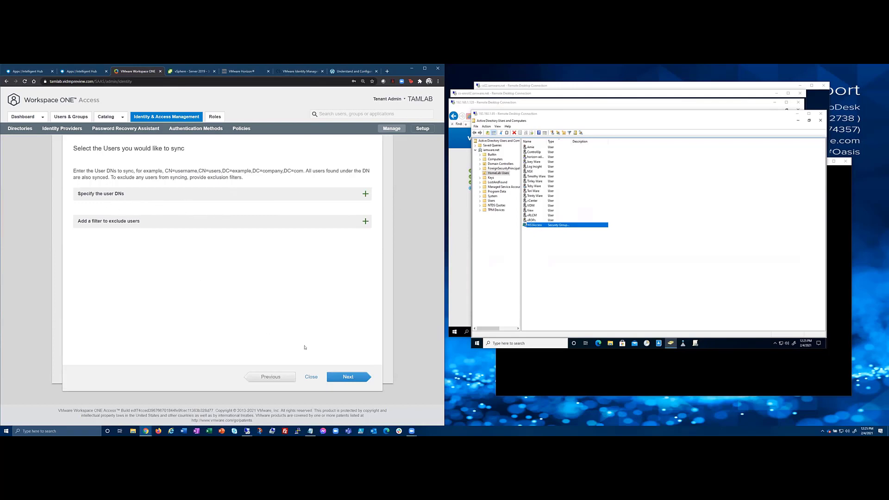
{"action": "left_click", "coordinate": [349, 378]}
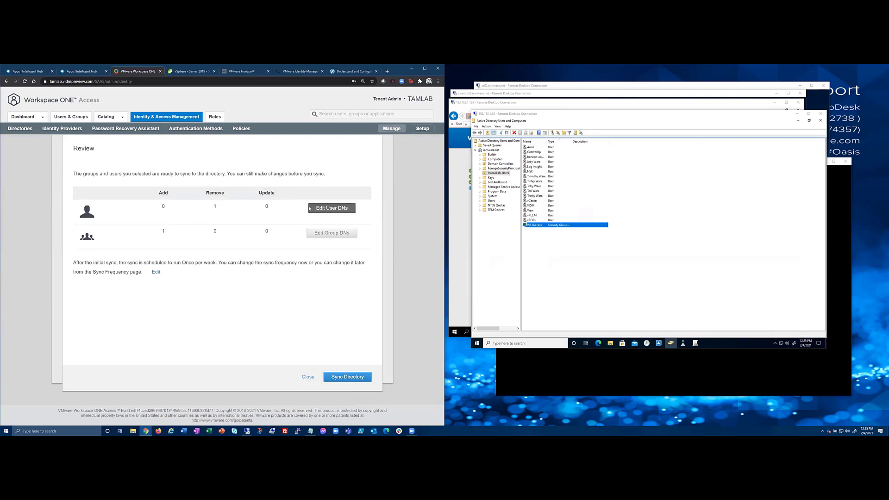
{"action": "left_click", "coordinate": [332, 208]}
{"action": "left_click", "coordinate": [358, 377]}
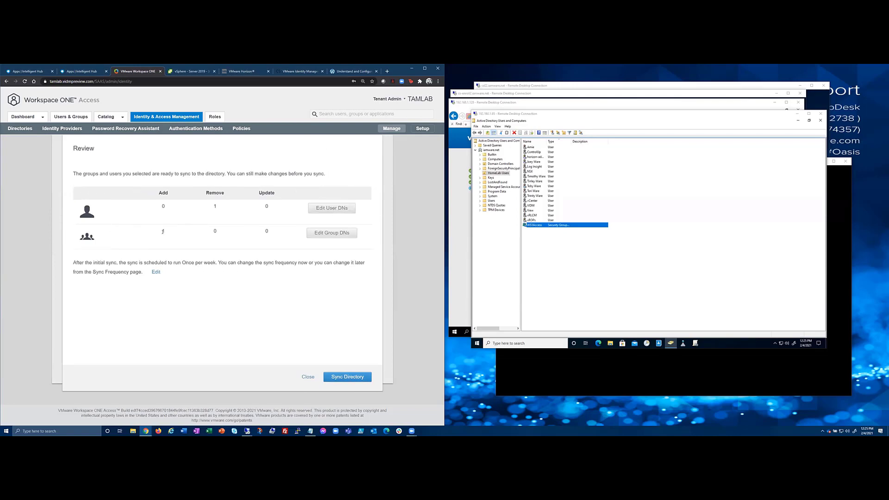
{"action": "left_click", "coordinate": [361, 375]}
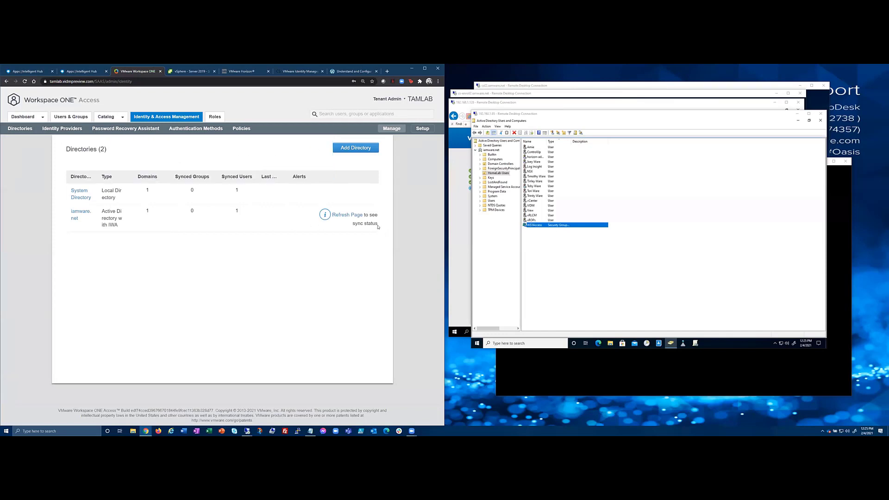
{"action": "left_click", "coordinate": [348, 215]}
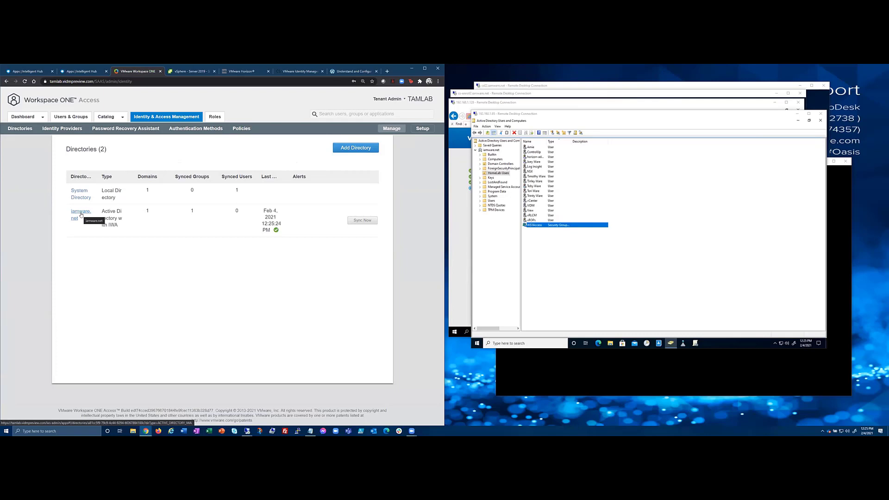
{"action": "right_click", "coordinate": [146, 431]}
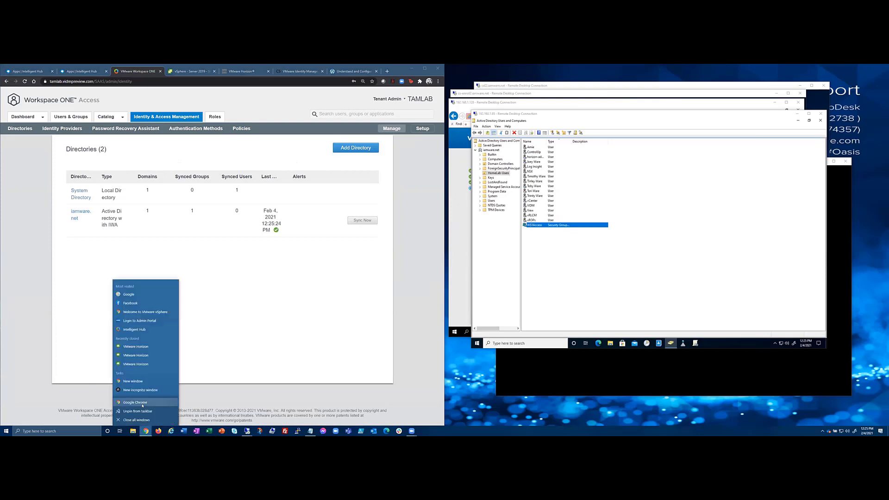
Open tamlab.vidmpreview.com in a new incognito Chrome window.
{"action": "left_click", "coordinate": [146, 390]}
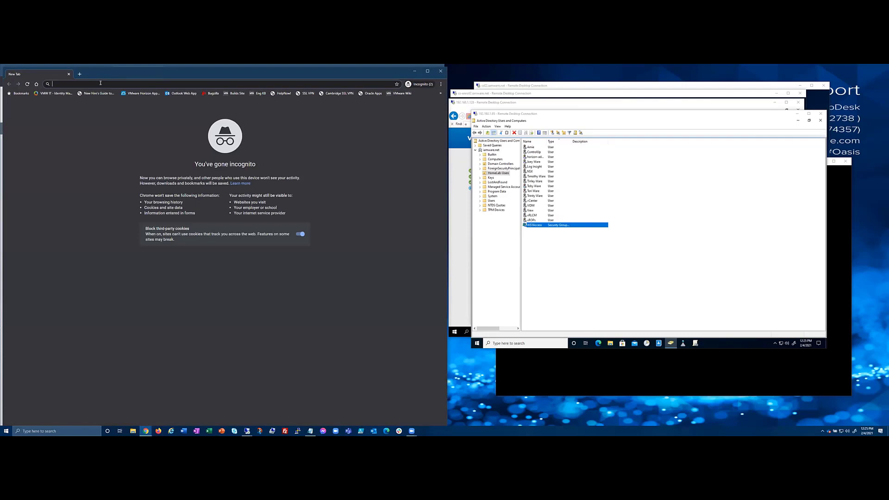
{"action": "type", "text": "https://tamlab.vidmpreview.com"}
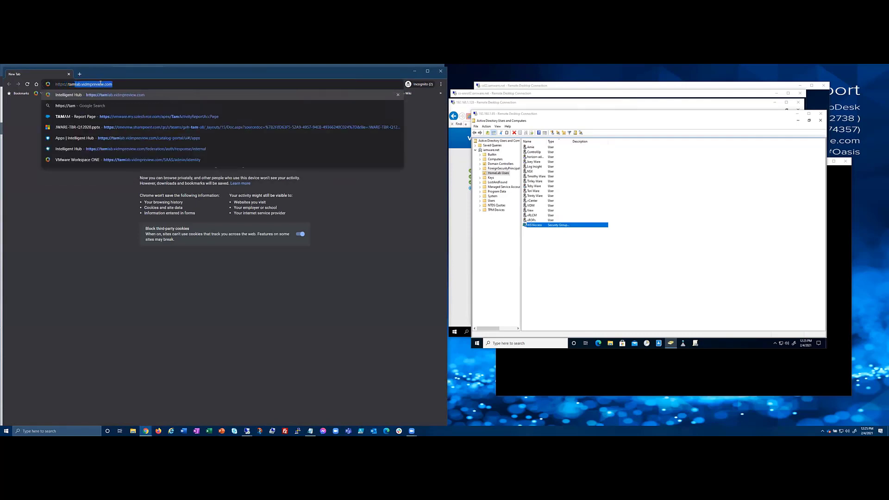
{"action": "key", "text": "Return"}
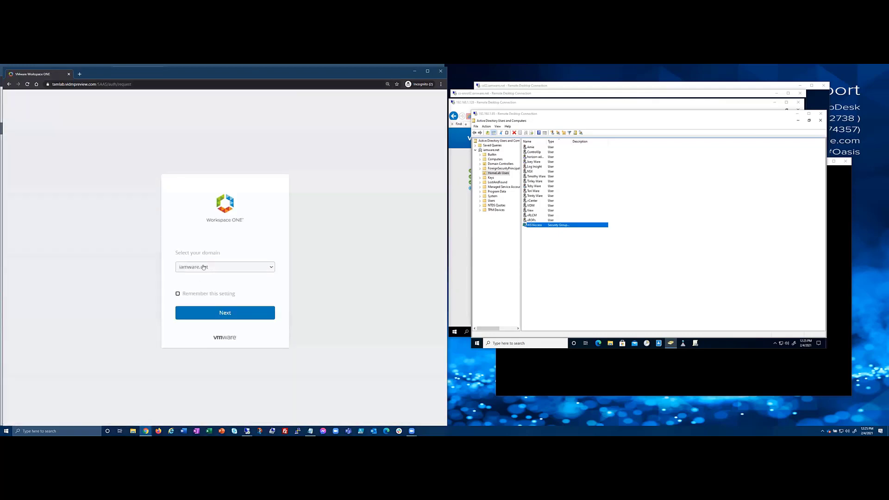
Sign in with the iamware.net domain, remembering the domain choice.
{"action": "left_click", "coordinate": [204, 267]}
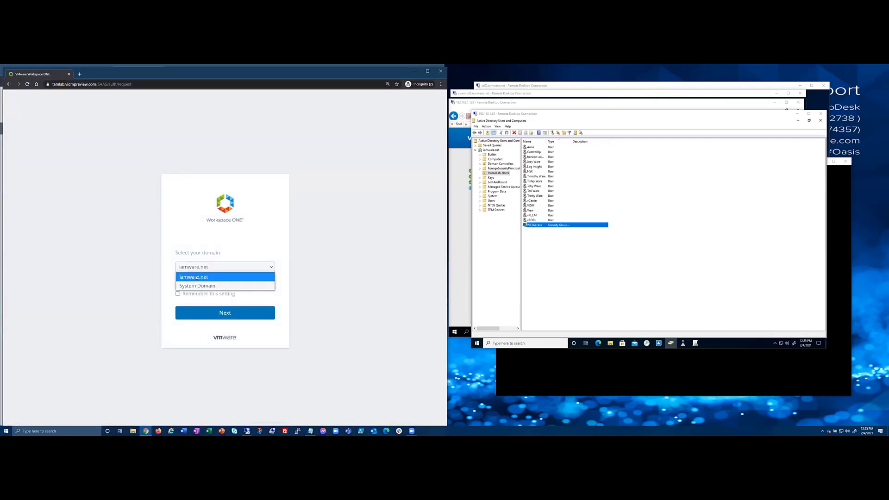
{"action": "left_click", "coordinate": [197, 277]}
{"action": "left_click", "coordinate": [184, 295]}
{"action": "left_click", "coordinate": [185, 313]}
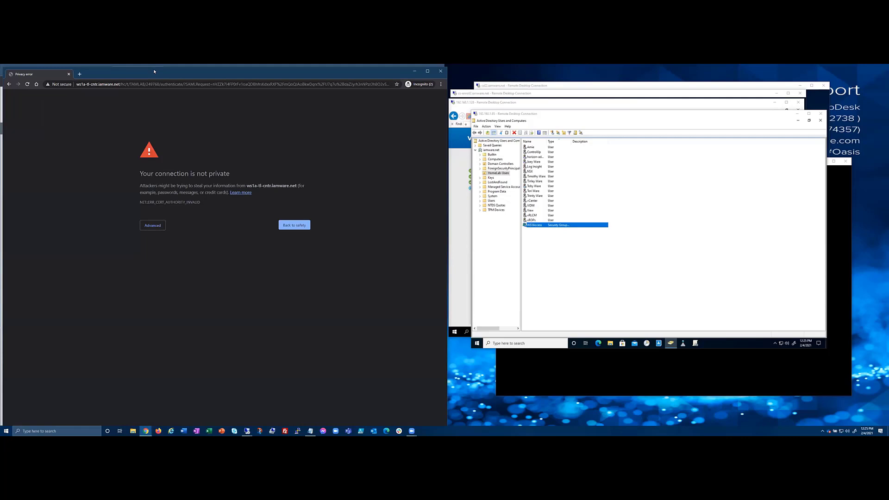
{"action": "left_click_drag", "start_coordinate": [155, 71], "coordinate": [270, 83]}
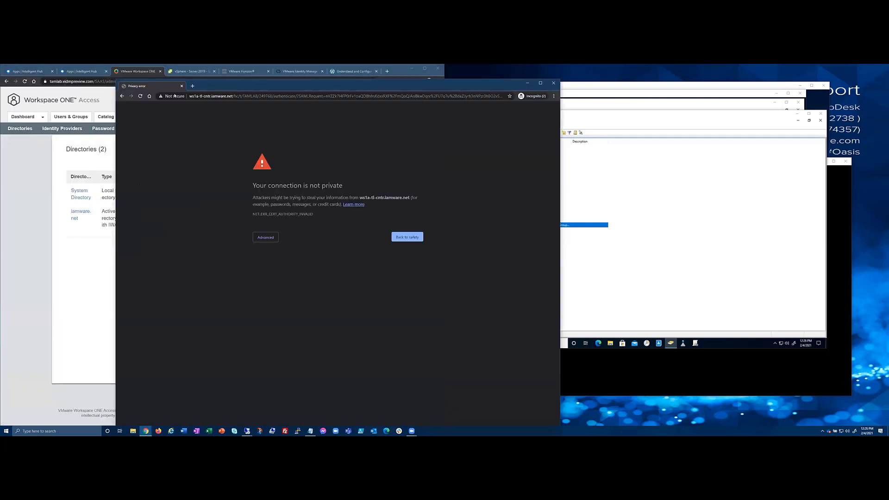
Check the connector server address, then close the incognito window showing the certificate warning.
{"action": "left_click_drag", "start_coordinate": [188, 97], "coordinate": [245, 97]}
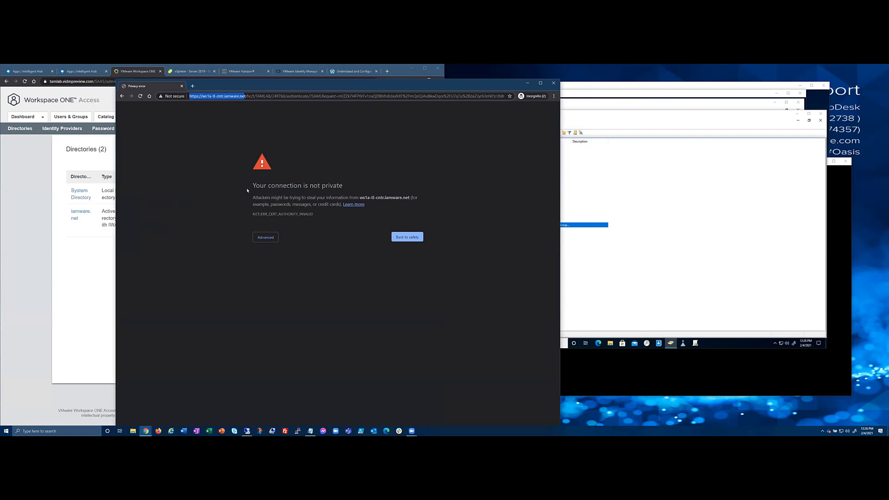
{"action": "left_click", "coordinate": [605, 107]}
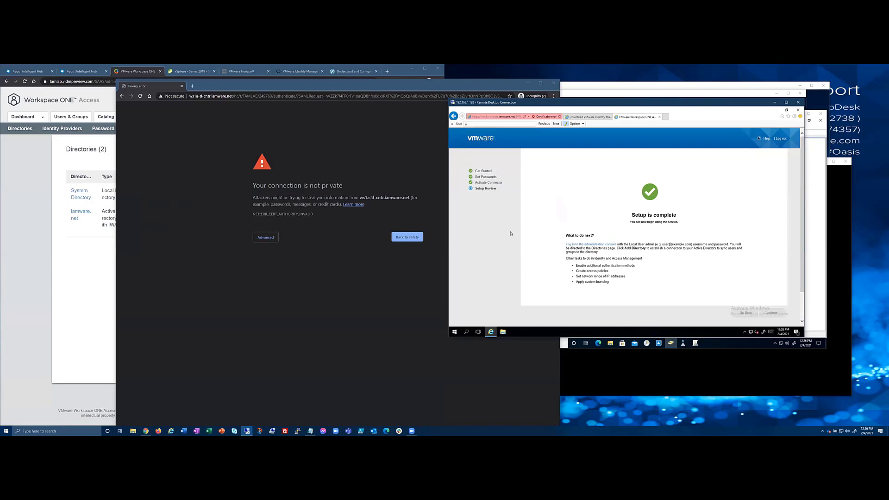
{"action": "left_click", "coordinate": [274, 178]}
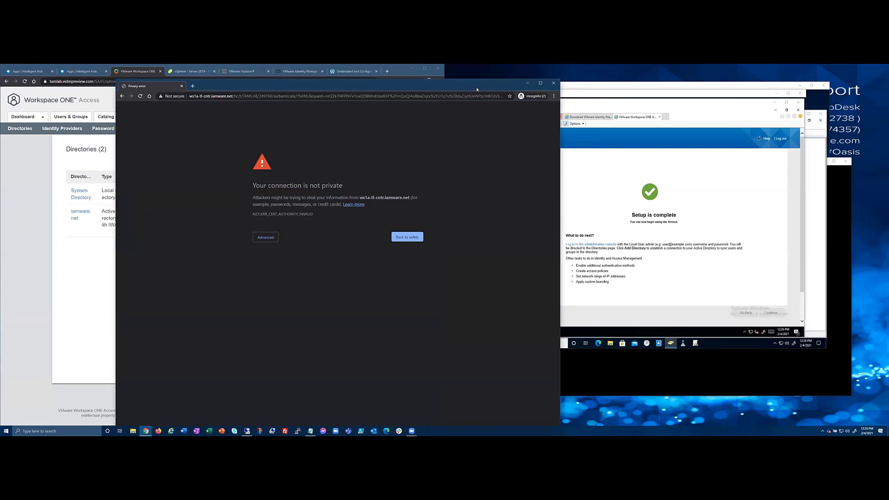
{"action": "left_click_drag", "start_coordinate": [477, 89], "coordinate": [461, 89]}
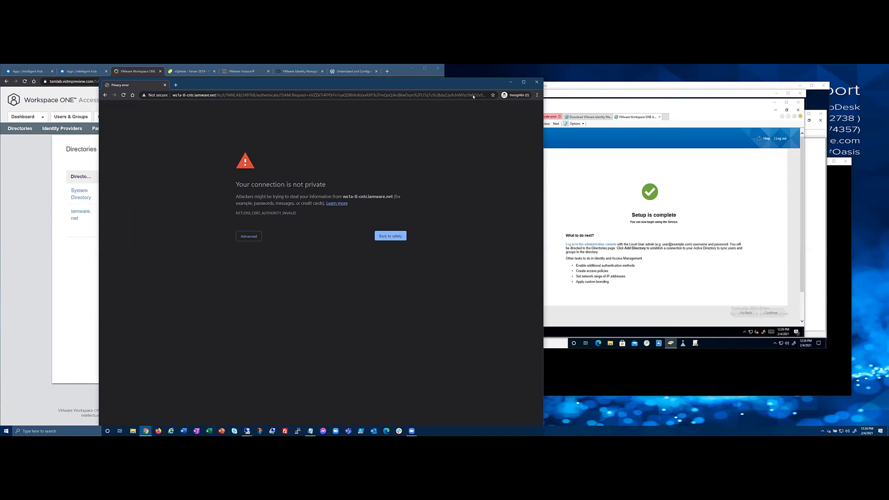
{"action": "left_click_drag", "start_coordinate": [473, 97], "coordinate": [475, 106]}
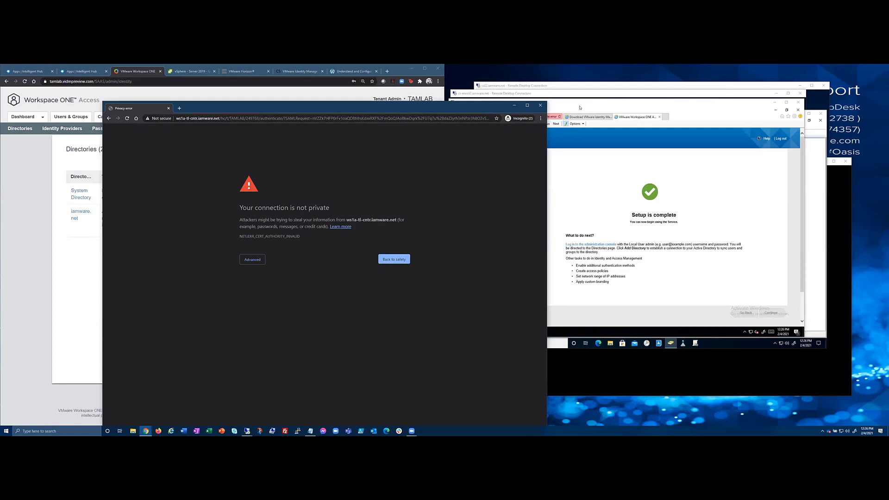
{"action": "left_click", "coordinate": [540, 105]}
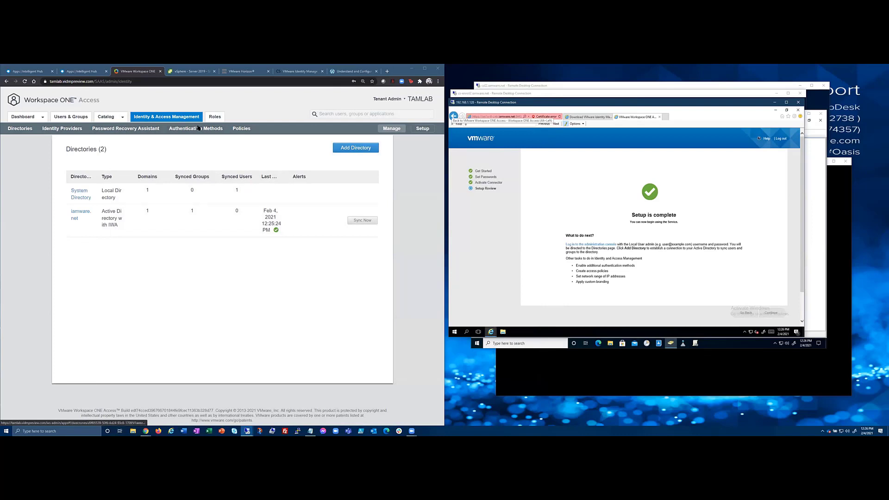
Open the Built-in identity provider under Identity & Access Management > Identity Providers.
{"action": "left_click", "coordinate": [422, 128]}
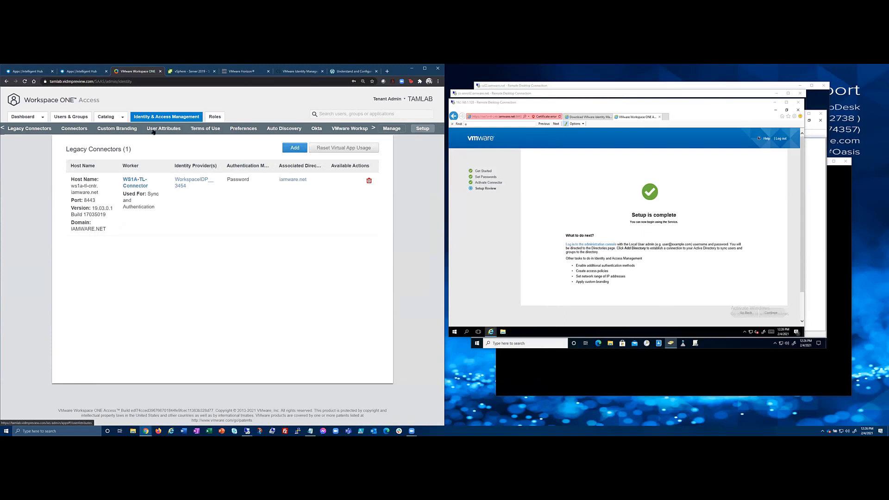
{"action": "left_click", "coordinate": [392, 129]}
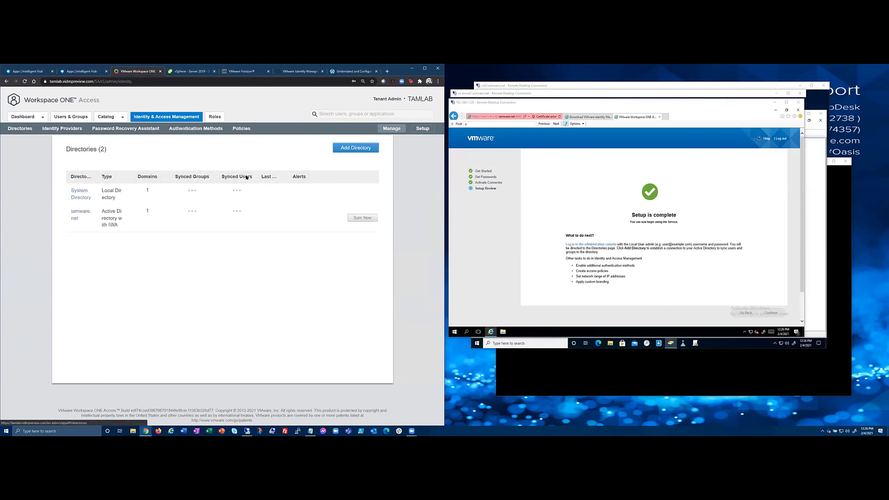
{"action": "left_click", "coordinate": [65, 129]}
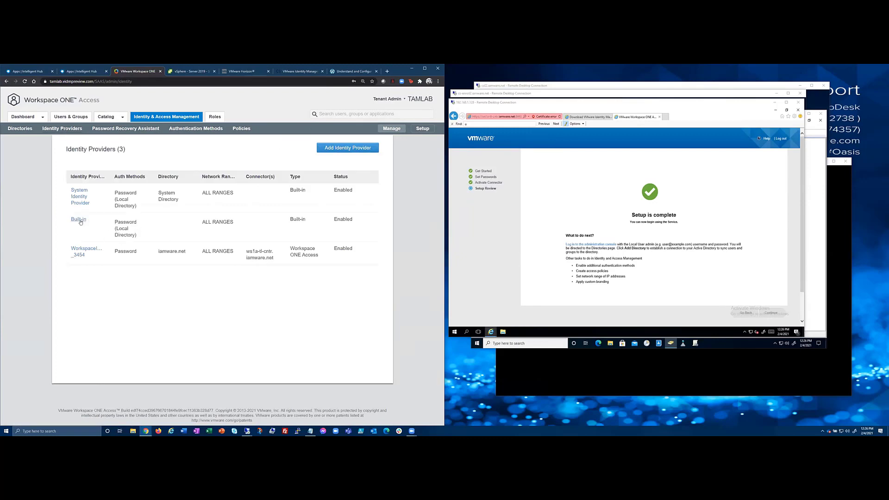
{"action": "left_click", "coordinate": [78, 220]}
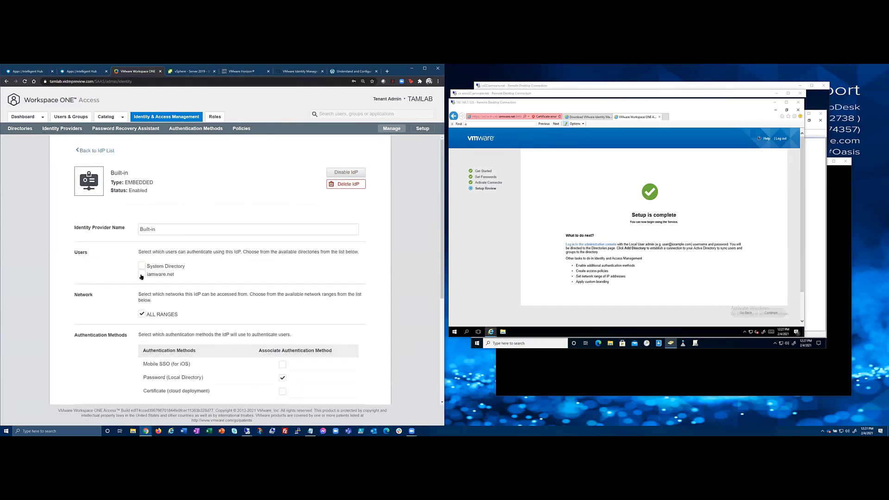
Add the ws1a-tl-cntr.iamware.net connector to the Built-in identity provider.
{"action": "scroll", "coordinate": [159, 263], "scroll_direction": "down", "scroll_amount": 1}
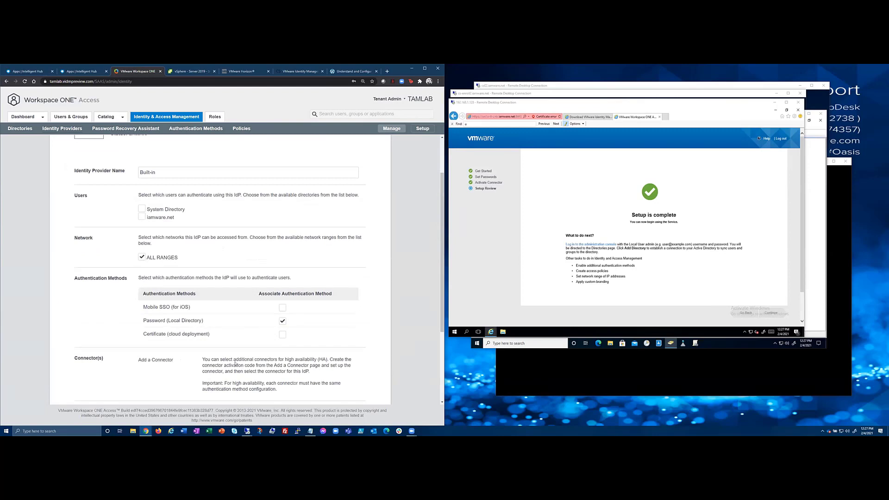
{"action": "left_click", "coordinate": [282, 337]}
{"action": "scroll", "coordinate": [173, 312], "scroll_direction": "down", "scroll_amount": 2}
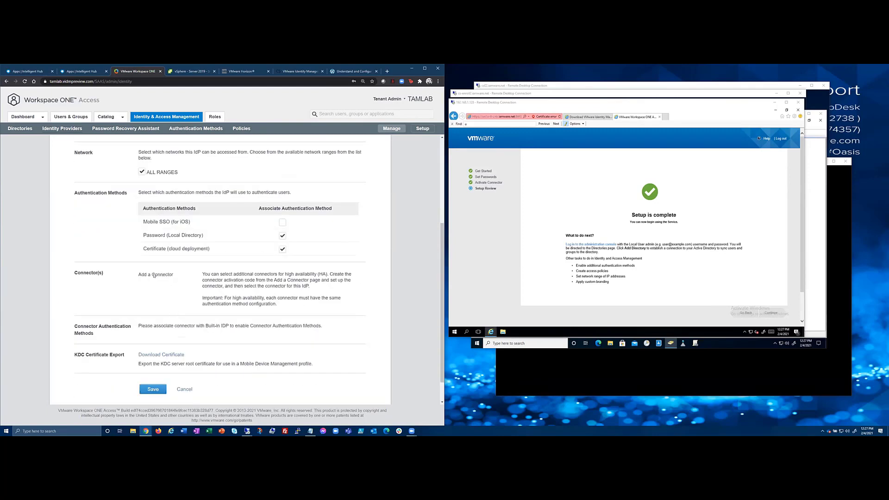
{"action": "scroll", "coordinate": [154, 285], "scroll_direction": "up", "scroll_amount": 2}
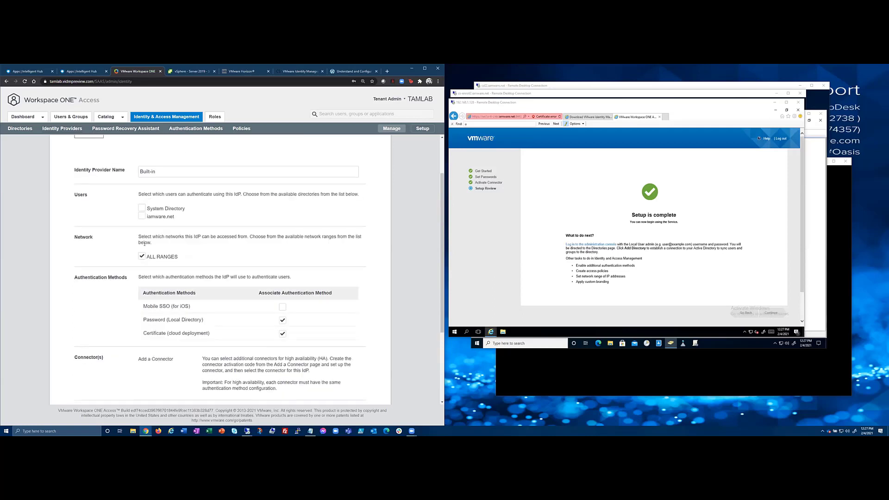
{"action": "scroll", "coordinate": [222, 353], "scroll_direction": "down", "scroll_amount": 1}
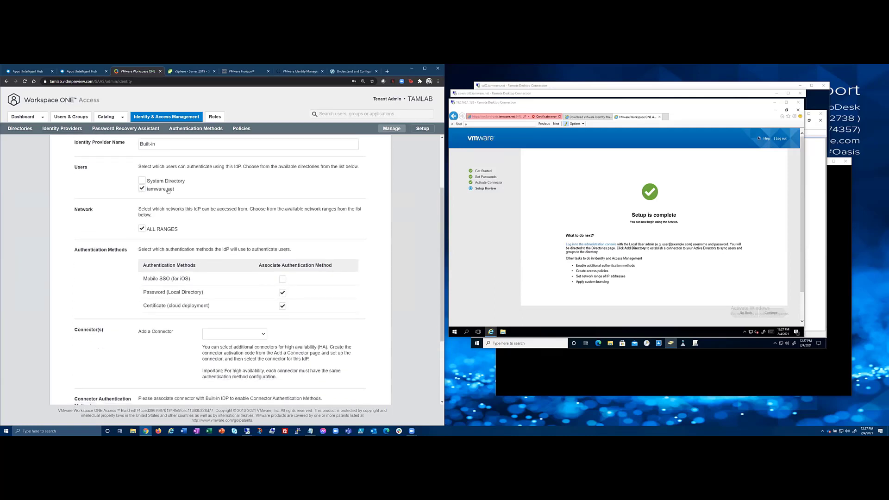
{"action": "scroll", "coordinate": [194, 232], "scroll_direction": "down", "scroll_amount": 2}
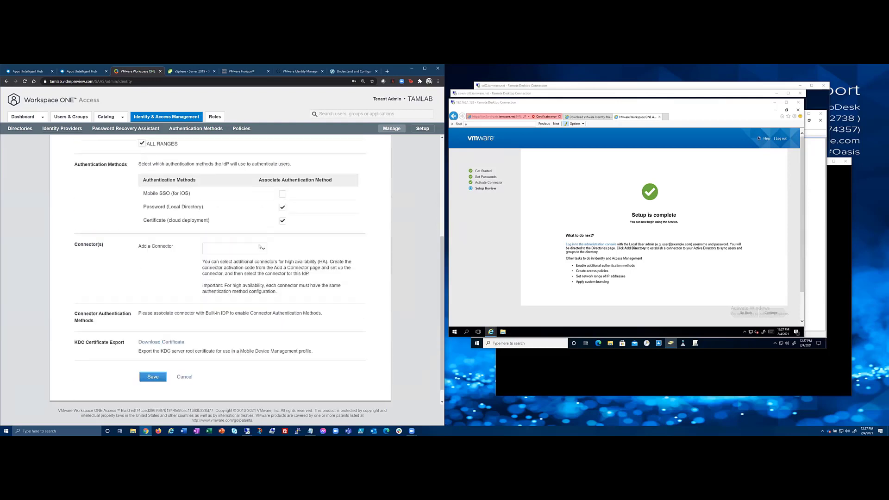
{"action": "left_click", "coordinate": [232, 249]}
{"action": "left_click", "coordinate": [229, 269]}
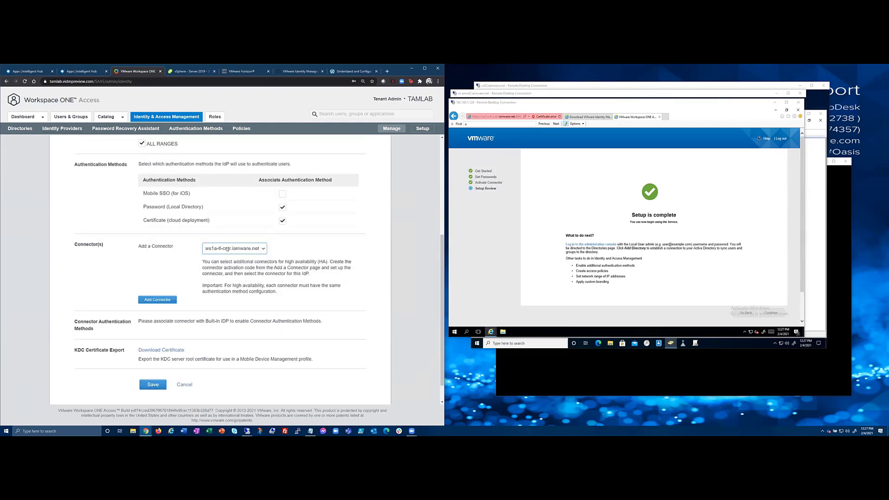
{"action": "left_click", "coordinate": [171, 299]}
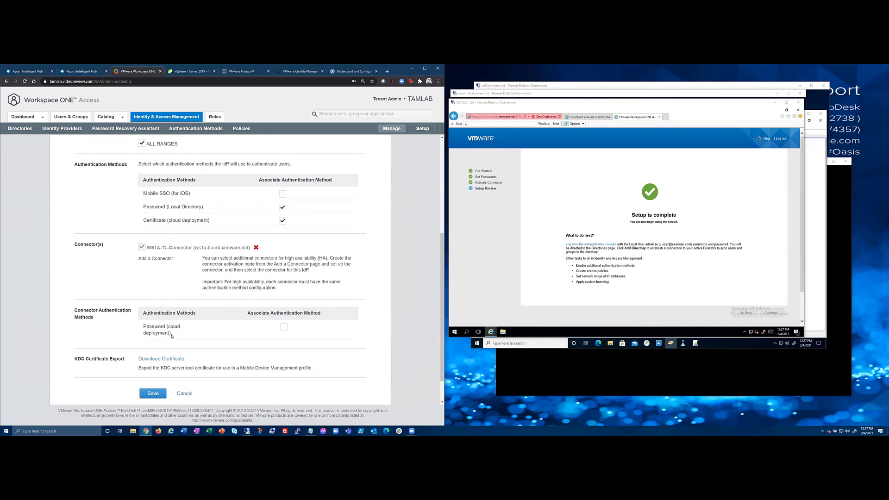
Replace Certificate with Password (cloud deployment) for the connector and save the provider.
{"action": "left_click", "coordinate": [281, 222]}
{"action": "left_click_drag", "start_coordinate": [149, 221], "coordinate": [217, 227]}
{"action": "scroll", "coordinate": [150, 174], "scroll_direction": "up", "scroll_amount": 2}
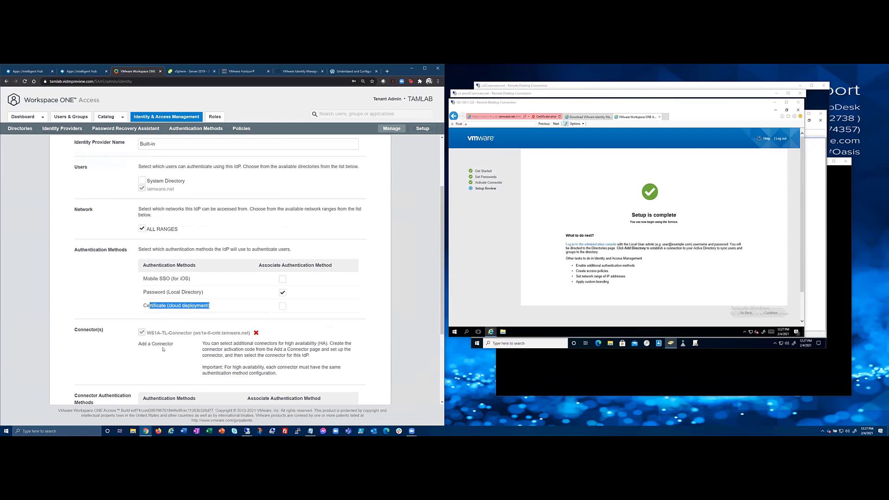
{"action": "left_click_drag", "start_coordinate": [158, 334], "coordinate": [186, 334]}
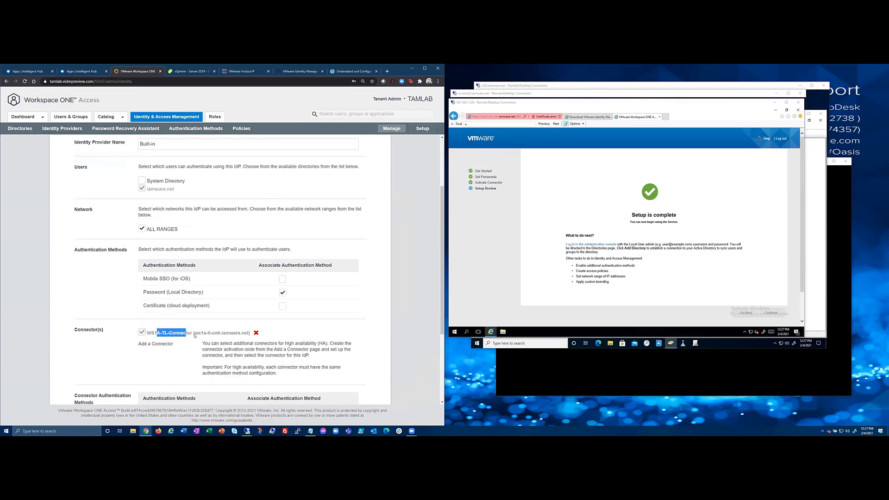
{"action": "scroll", "coordinate": [200, 333], "scroll_direction": "down", "scroll_amount": 2}
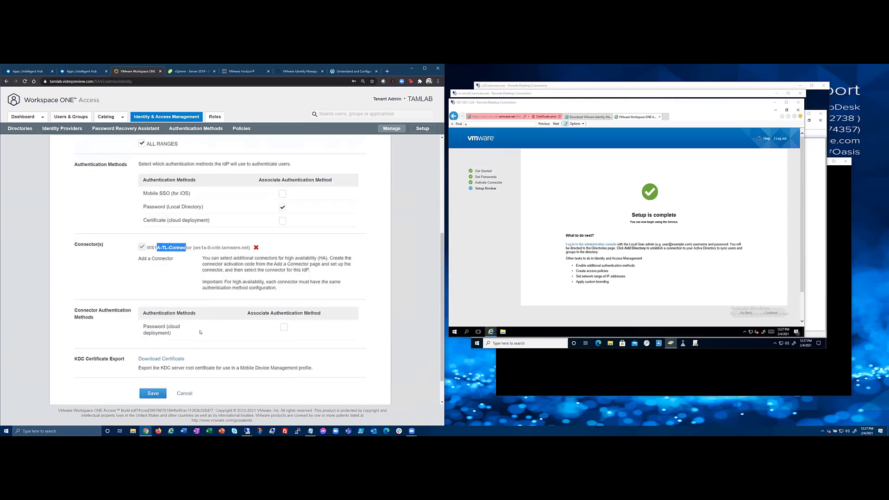
{"action": "left_click", "coordinate": [283, 327]}
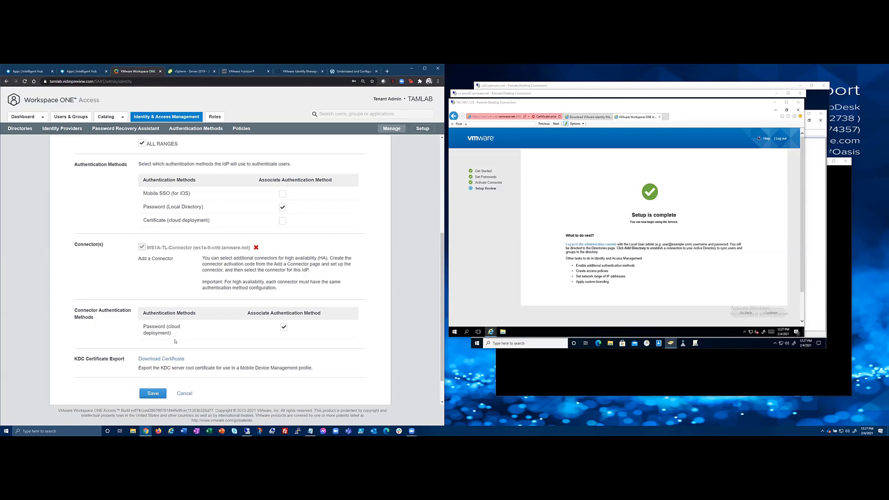
{"action": "left_click", "coordinate": [153, 392]}
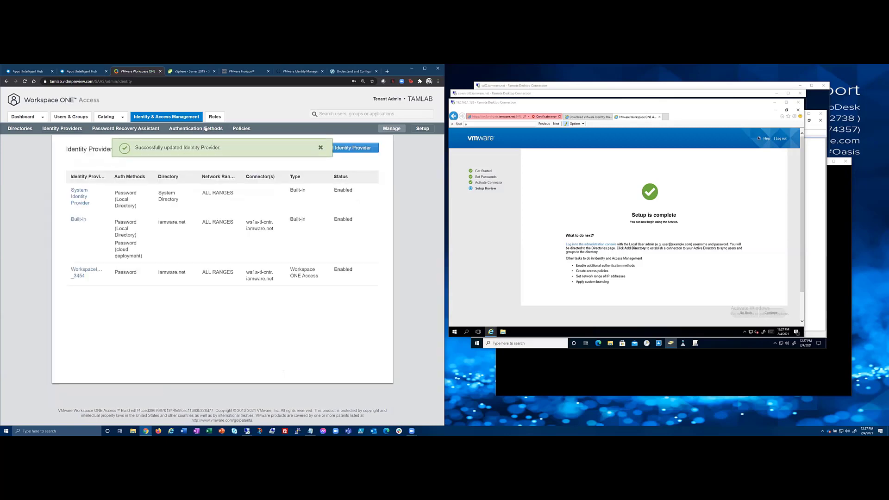
{"action": "left_click", "coordinate": [241, 129]}
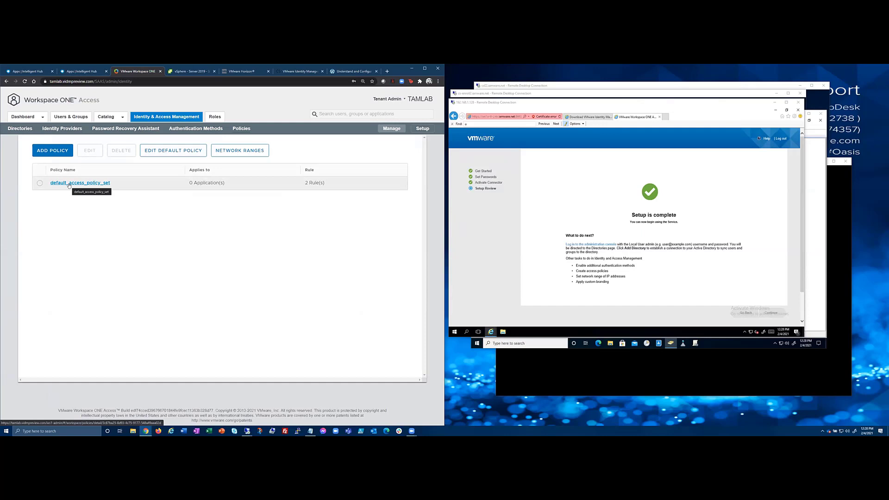
Edit default_access_policy_set and go to its rule configuration.
{"action": "left_click", "coordinate": [69, 184]}
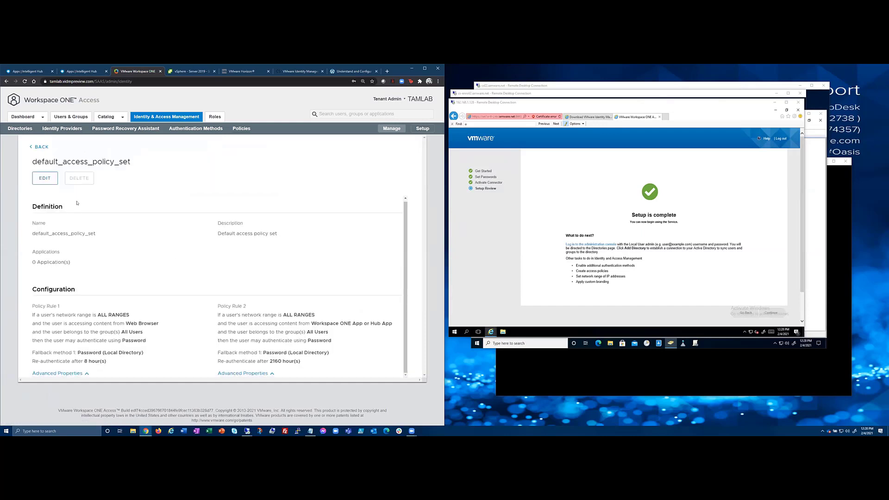
{"action": "left_click", "coordinate": [45, 178]}
{"action": "scroll", "coordinate": [249, 264], "scroll_direction": "down", "scroll_amount": 1}
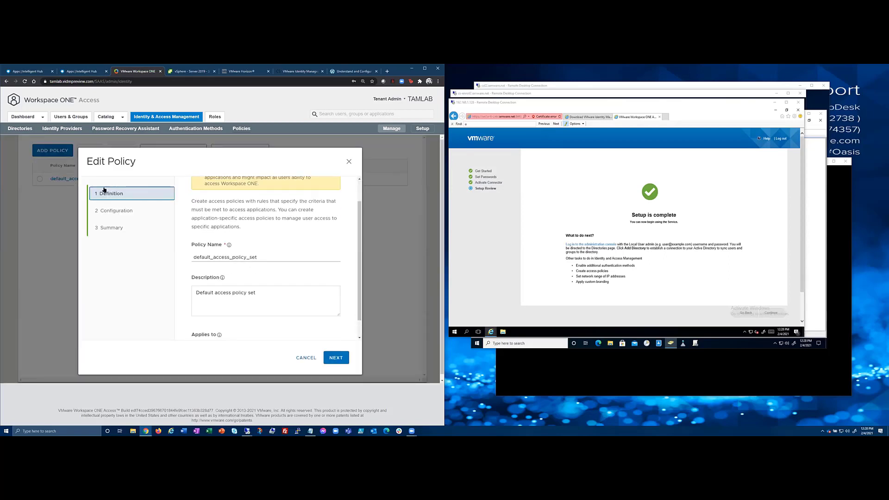
{"action": "left_click", "coordinate": [118, 211]}
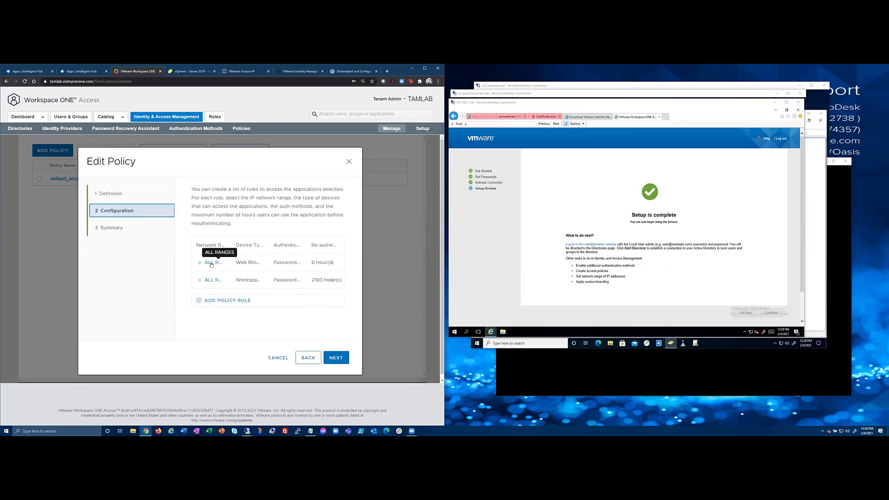
{"action": "key", "text": "ctrl+minus"}
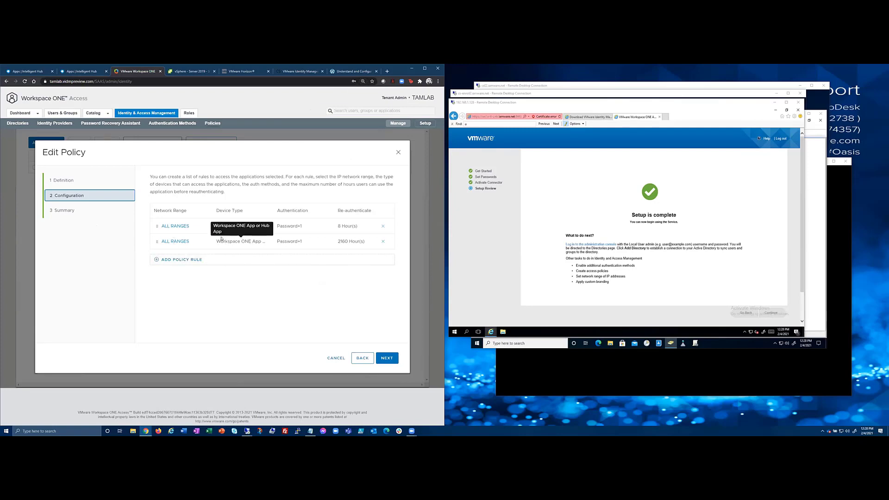
{"action": "key", "text": "ctrl+plus"}
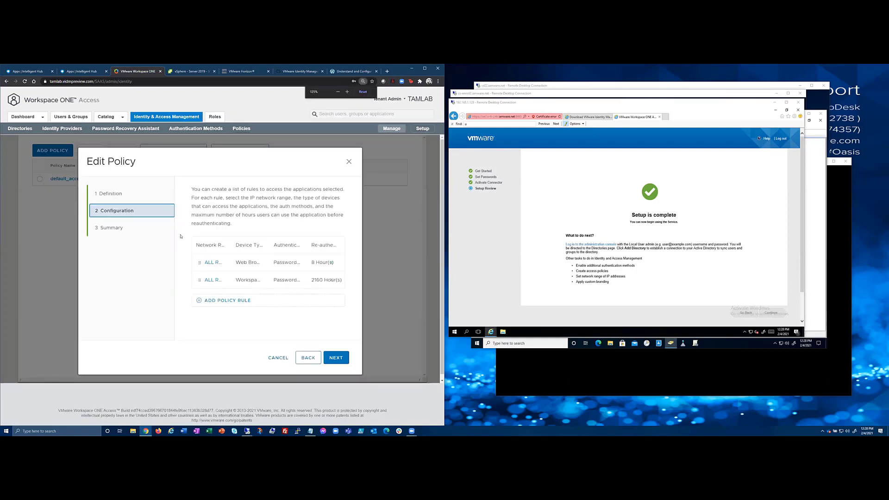
Make Password (cloud deployment) the first authentication method in the web browser rule.
{"action": "left_click", "coordinate": [209, 258]}
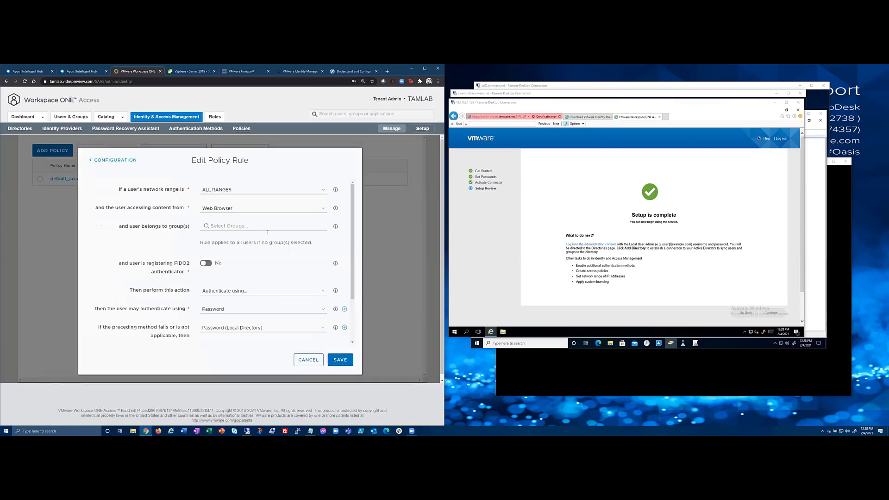
{"action": "scroll", "coordinate": [238, 245], "scroll_direction": "down", "scroll_amount": 3}
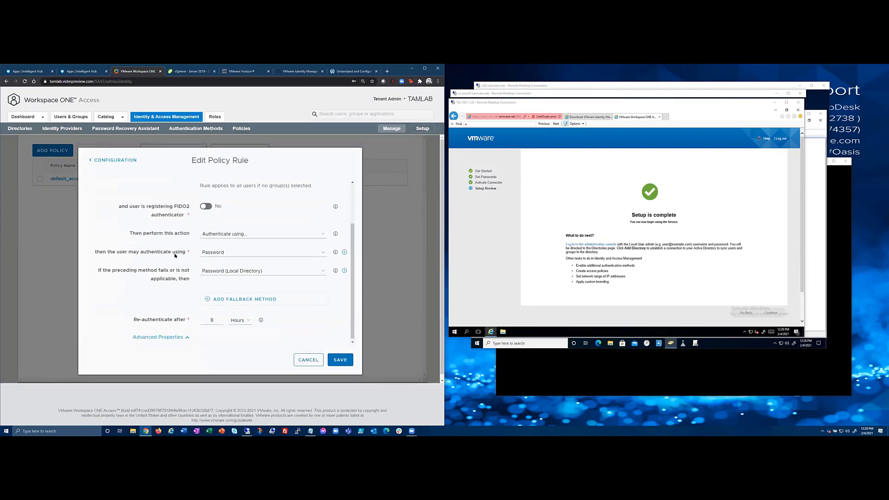
{"action": "left_click", "coordinate": [238, 255]}
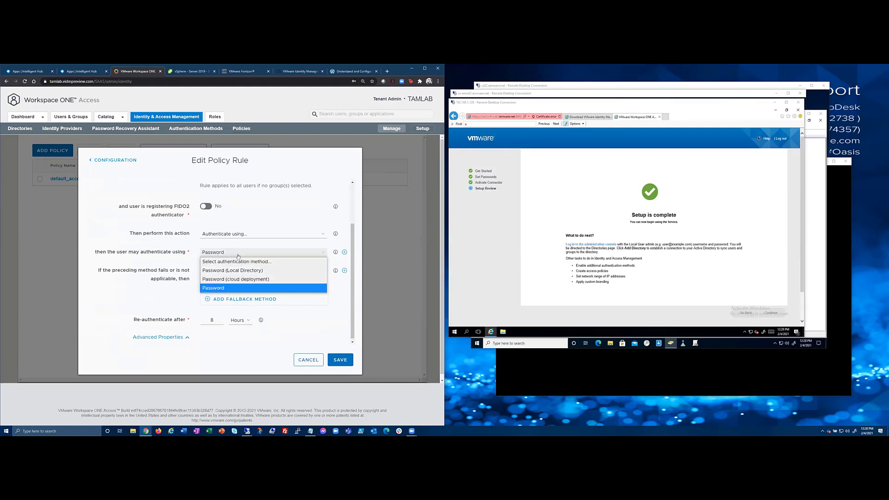
{"action": "left_click", "coordinate": [243, 281]}
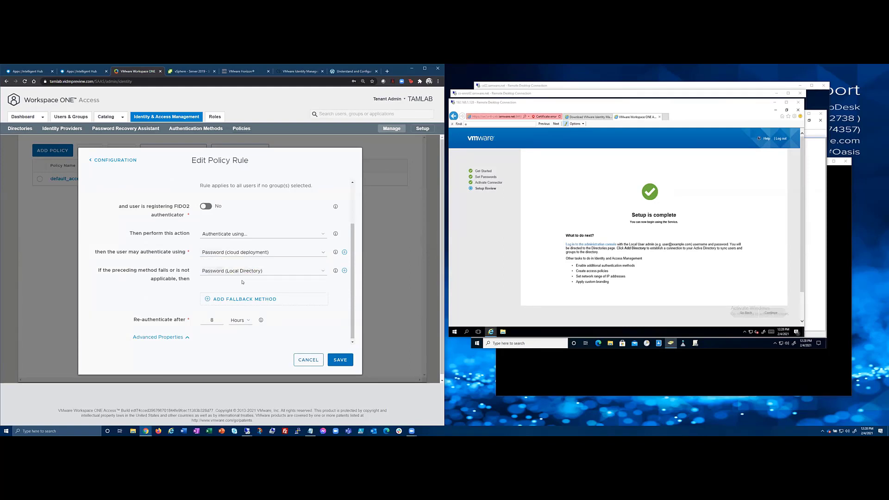
{"action": "left_click", "coordinate": [340, 360]}
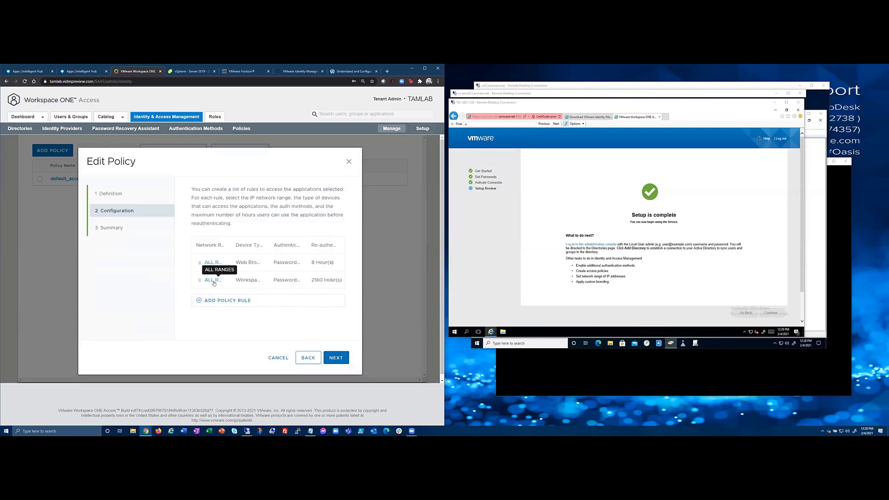
Set the Workspace ONE App rule to Password (cloud deployment) and save the policy.
{"action": "left_click", "coordinate": [214, 280]}
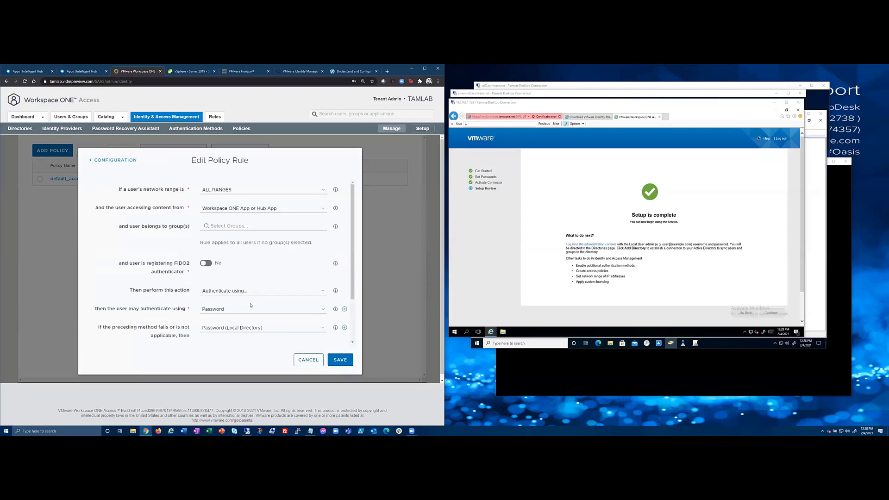
{"action": "scroll", "coordinate": [246, 296], "scroll_direction": "down", "scroll_amount": 1}
{"action": "left_click", "coordinate": [247, 281]}
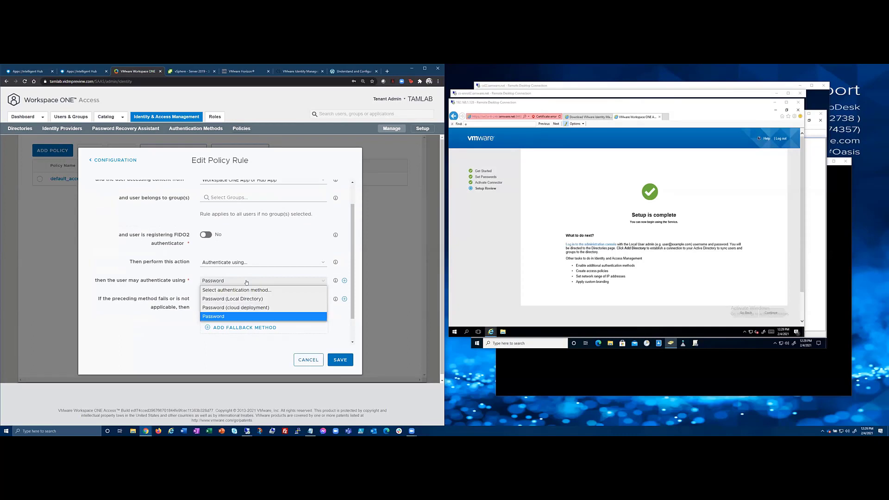
{"action": "left_click", "coordinate": [236, 308]}
{"action": "left_click", "coordinate": [344, 362]}
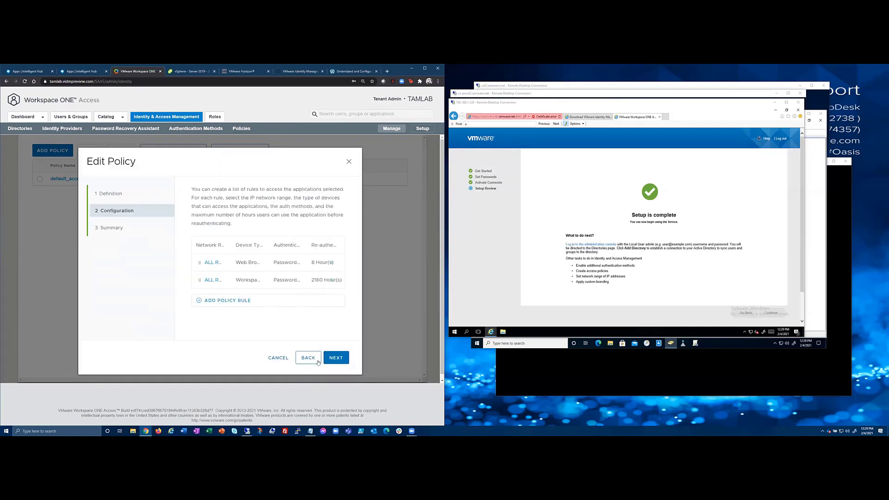
{"action": "left_click", "coordinate": [335, 359]}
{"action": "left_click", "coordinate": [334, 359]}
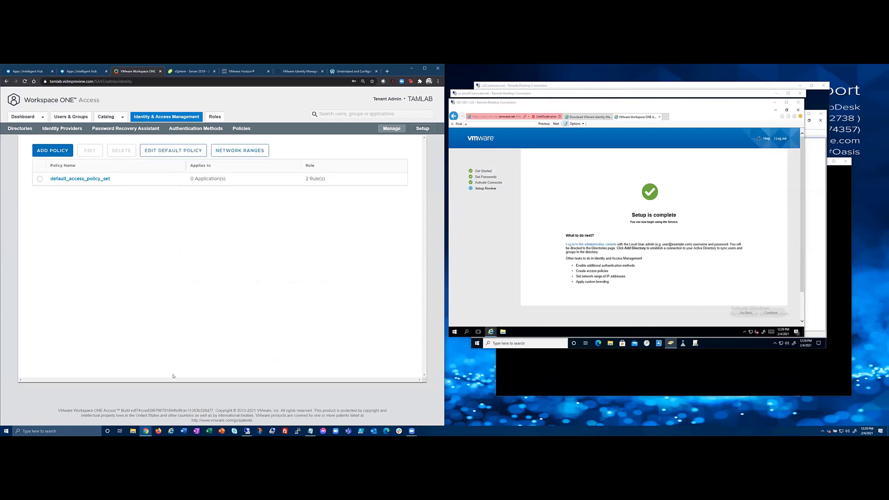
{"action": "left_click", "coordinate": [146, 432]}
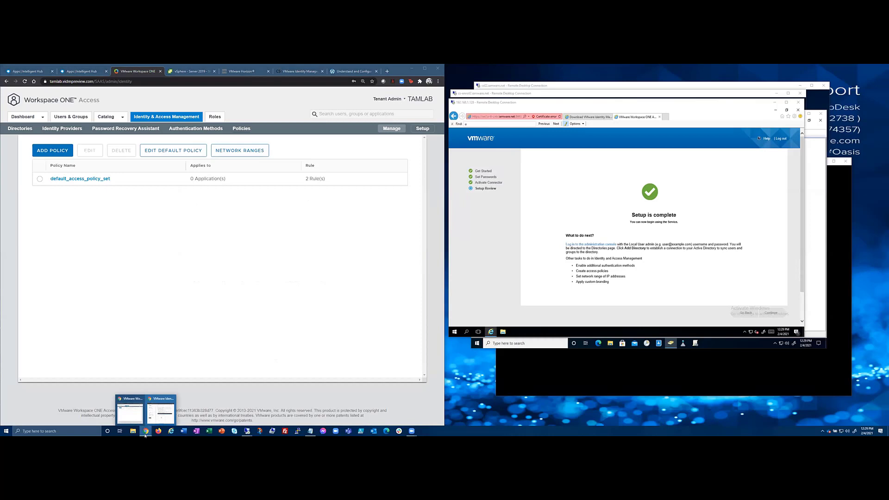
{"action": "right_click", "coordinate": [145, 435]}
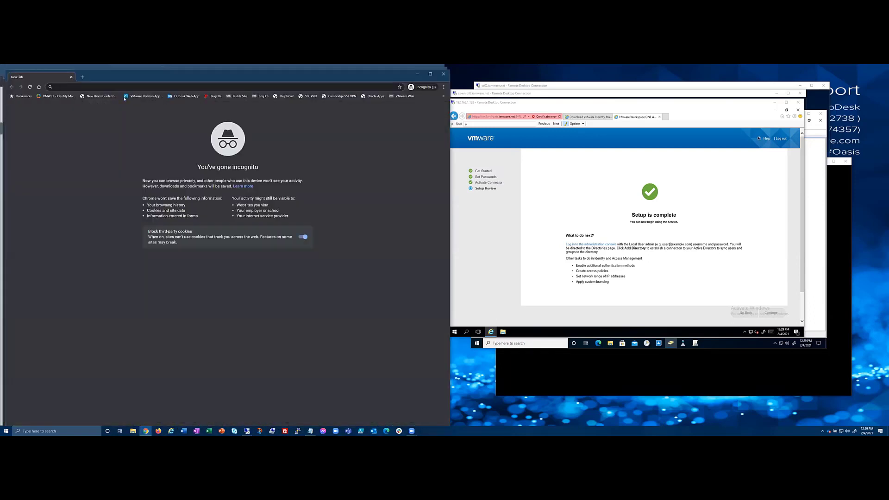
{"action": "type", "text": "https://tam"}
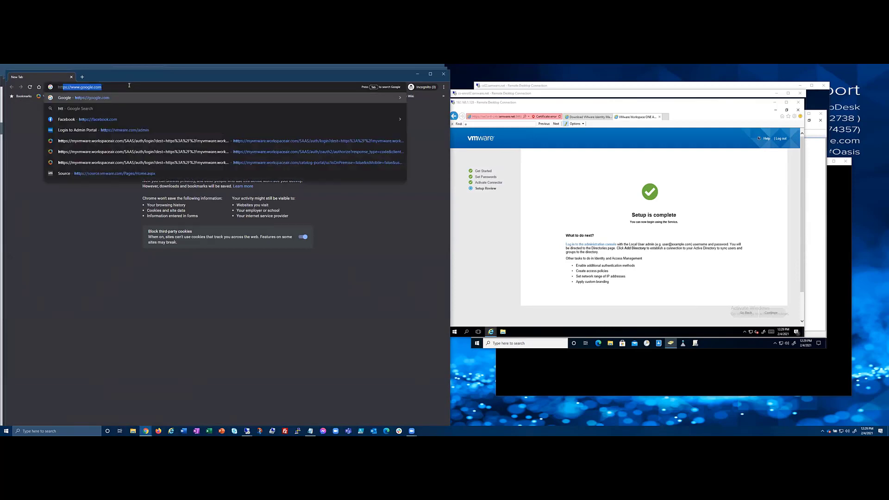
{"action": "key", "text": "Return"}
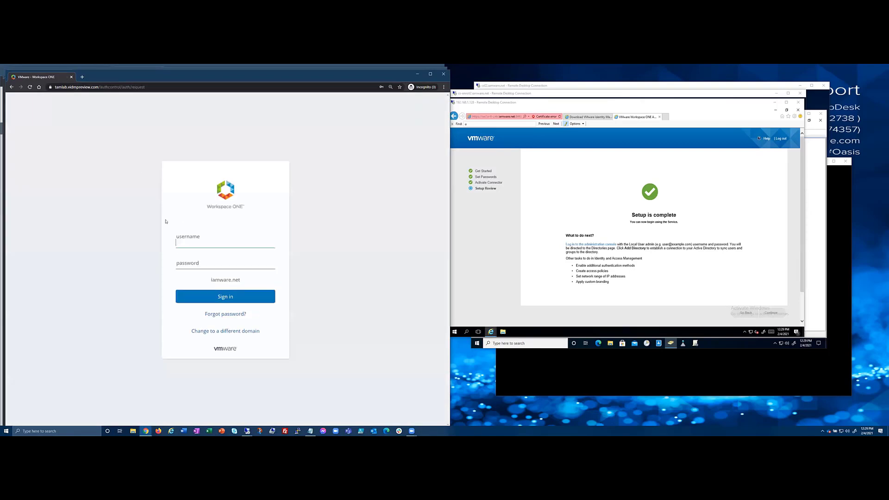
{"action": "left_click", "coordinate": [192, 244]}
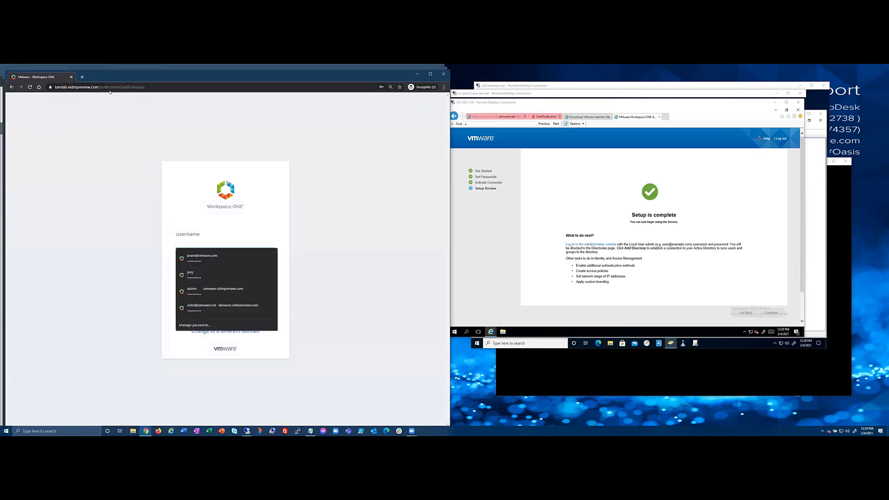
{"action": "left_click", "coordinate": [197, 241]}
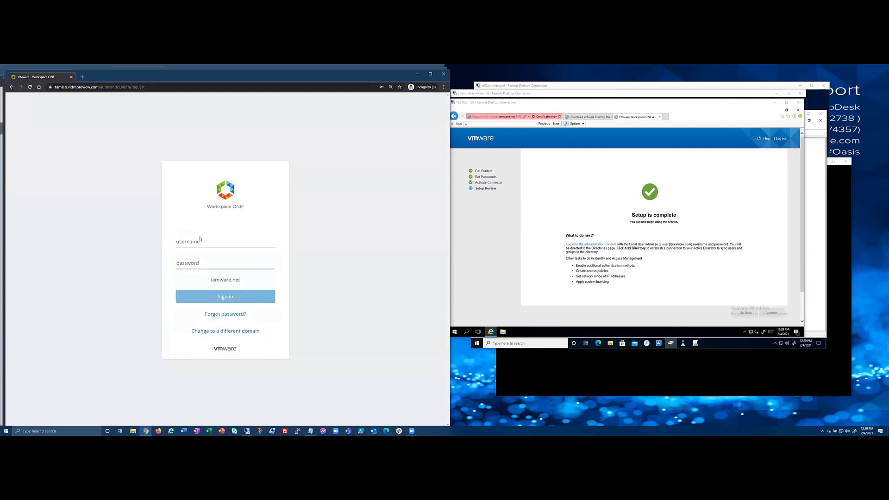
{"action": "type", "text": "joey"}
{"action": "key", "text": "Tab"}
{"action": "type", "text": "**********"}
{"action": "key", "text": "Return"}
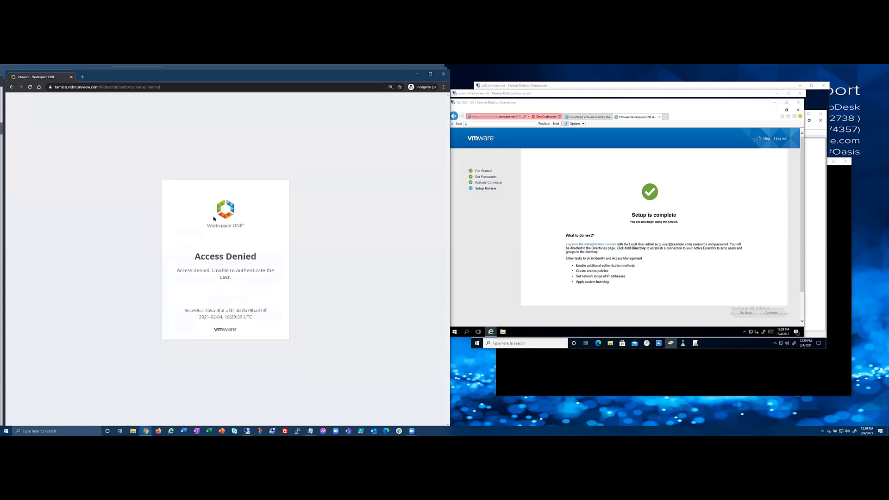
{"action": "left_click", "coordinate": [444, 74]}
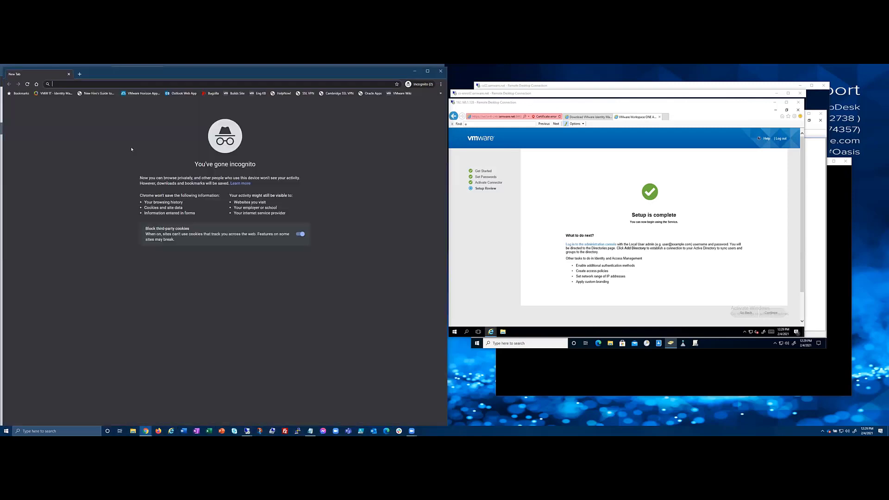
{"action": "left_click", "coordinate": [441, 71]}
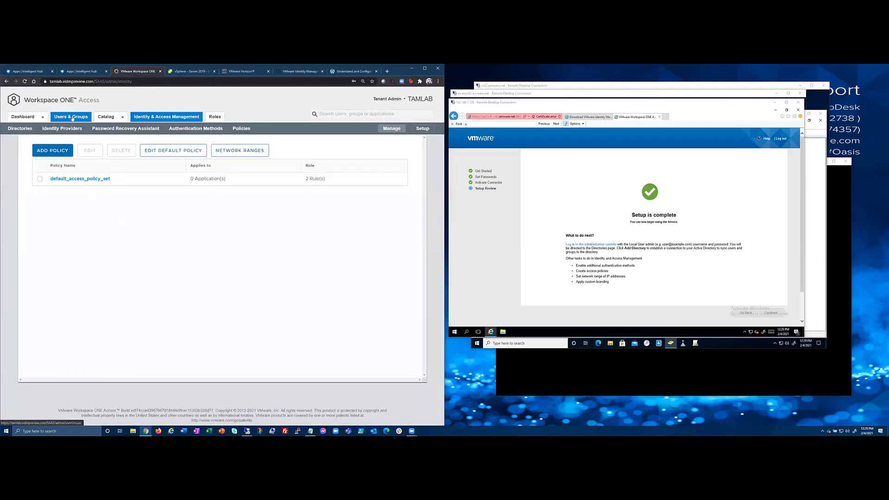
Begin adding a System Directory user in Users & Groups, then cancel.
{"action": "left_click", "coordinate": [65, 119]}
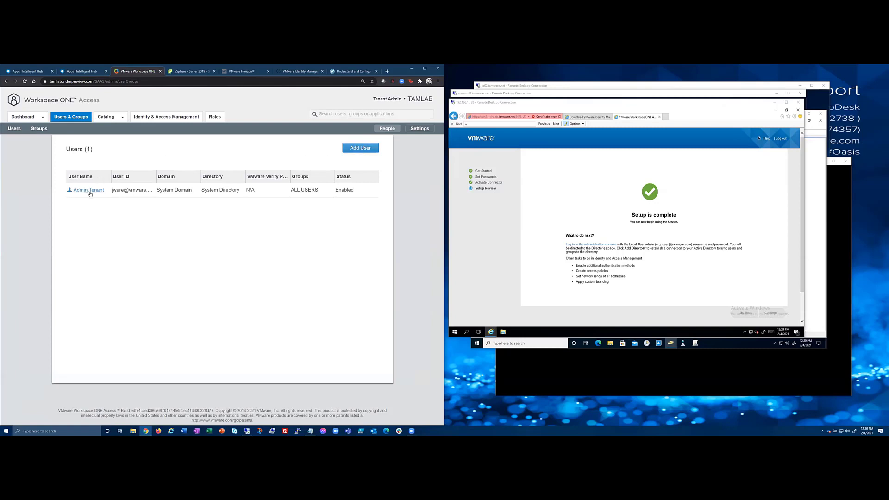
{"action": "left_click", "coordinate": [357, 149]}
{"action": "left_click", "coordinate": [178, 169]}
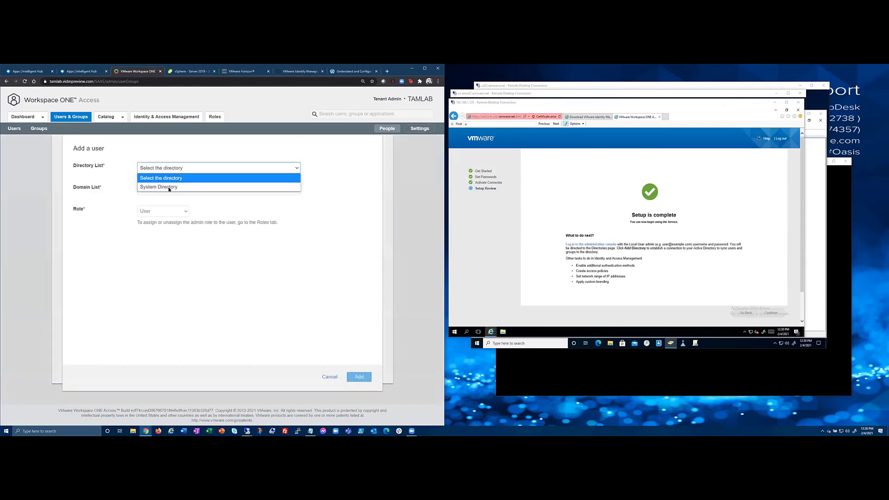
{"action": "left_click", "coordinate": [170, 186]}
{"action": "left_click", "coordinate": [188, 190]}
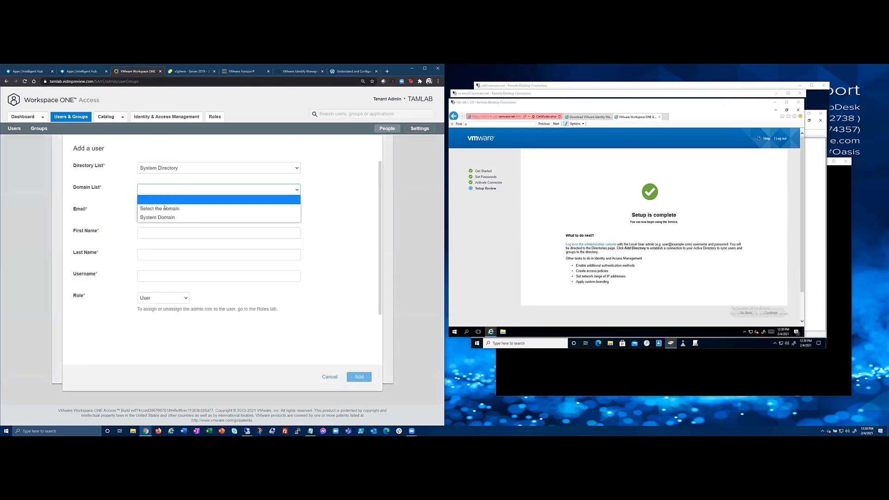
{"action": "left_click", "coordinate": [168, 207]}
{"action": "left_click", "coordinate": [326, 377]}
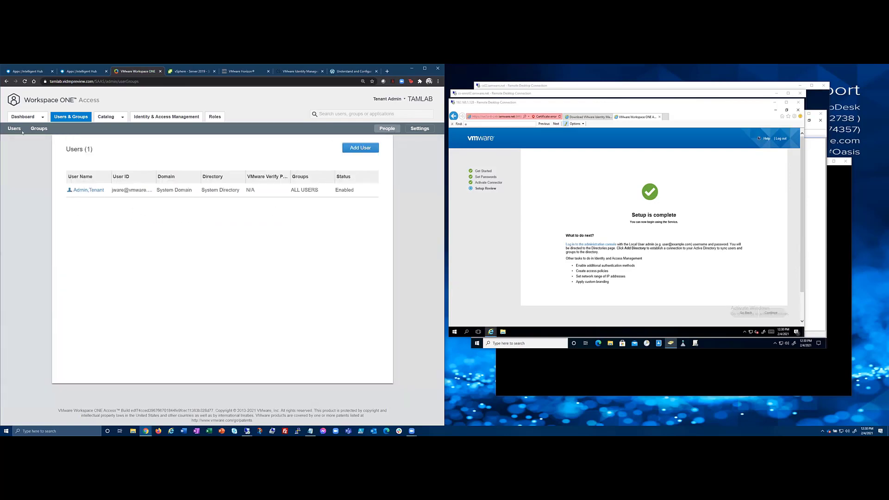
{"action": "left_click", "coordinate": [45, 129]}
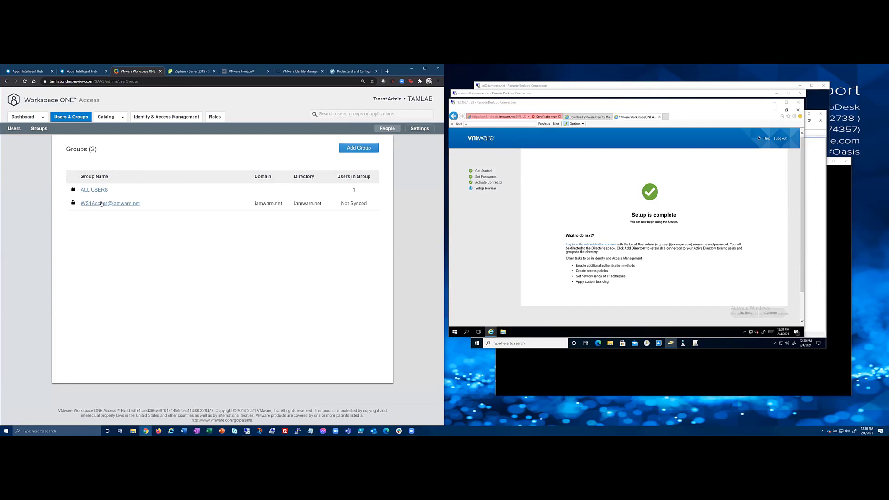
{"action": "left_click", "coordinate": [102, 204]}
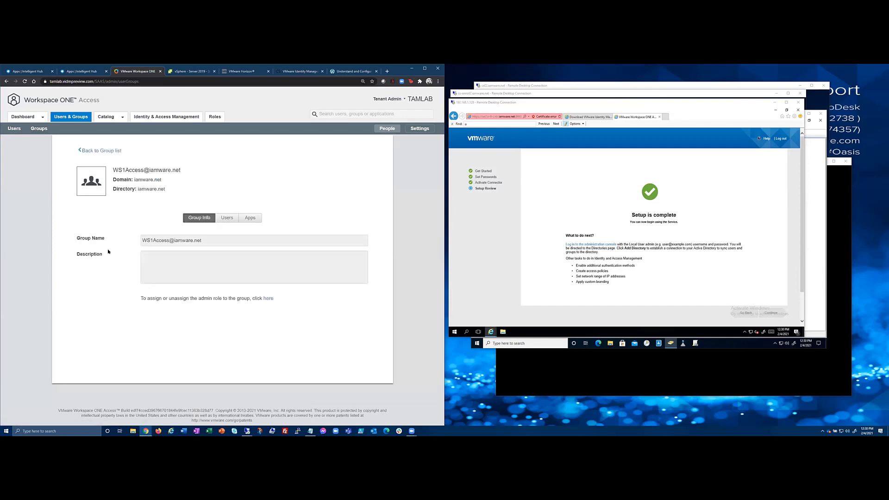
{"action": "left_click", "coordinate": [228, 218]}
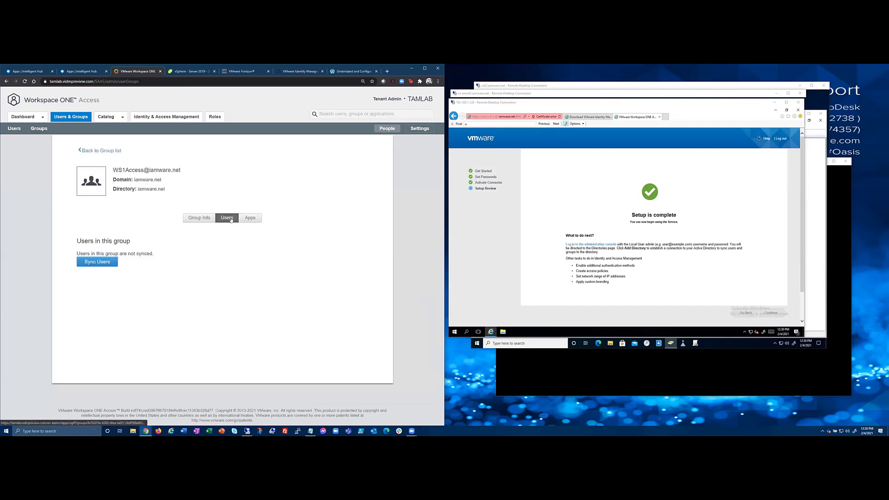
{"action": "left_click", "coordinate": [109, 261]}
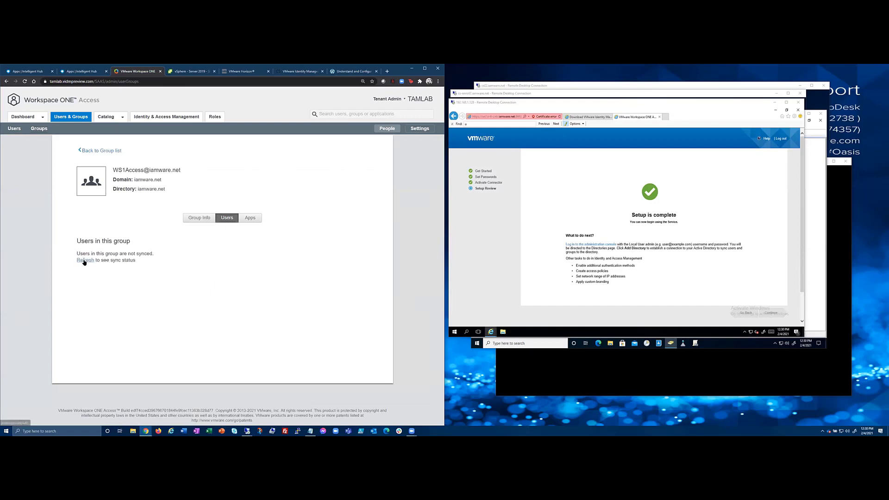
{"action": "left_click", "coordinate": [85, 260]}
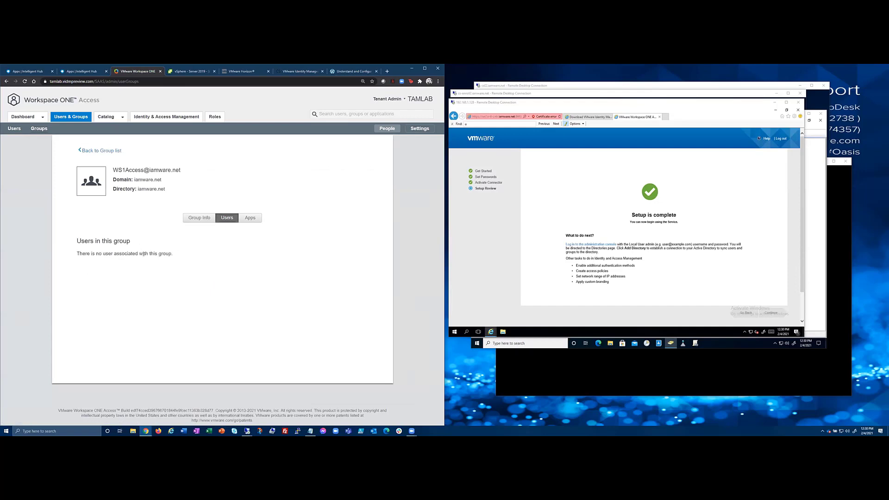
{"action": "left_click", "coordinate": [245, 219]}
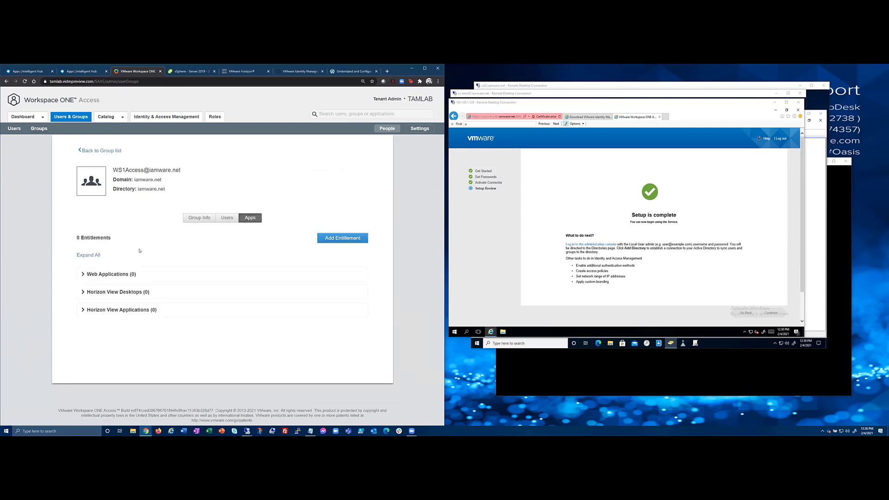
{"action": "left_click", "coordinate": [100, 151]}
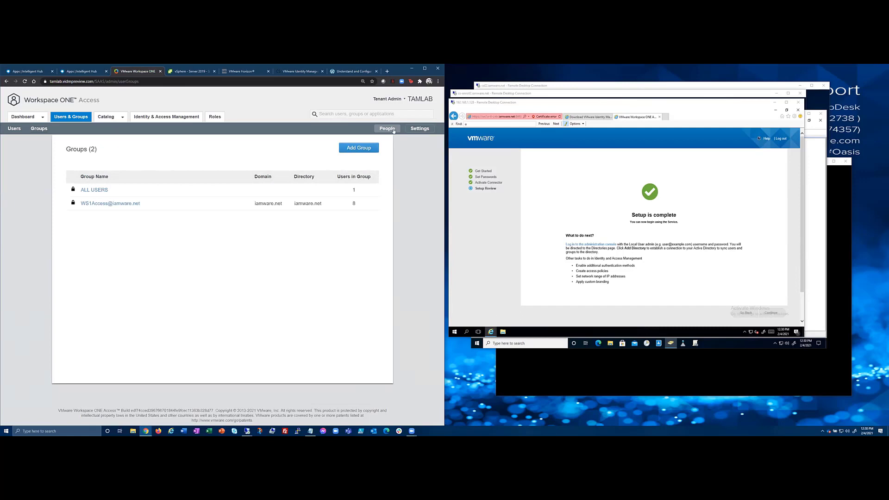
{"action": "left_click", "coordinate": [420, 129]}
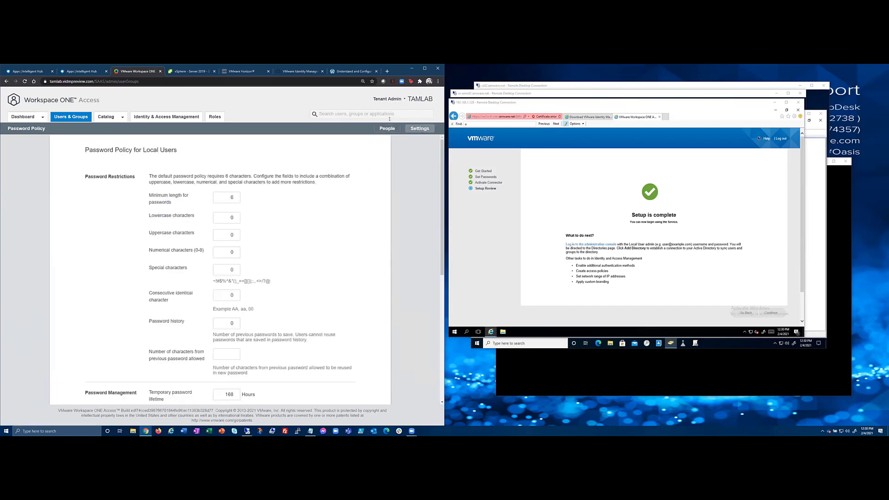
Start an iamware.net sync and review the WS1Access group DN in the group-sync selection.
{"action": "left_click", "coordinate": [136, 118]}
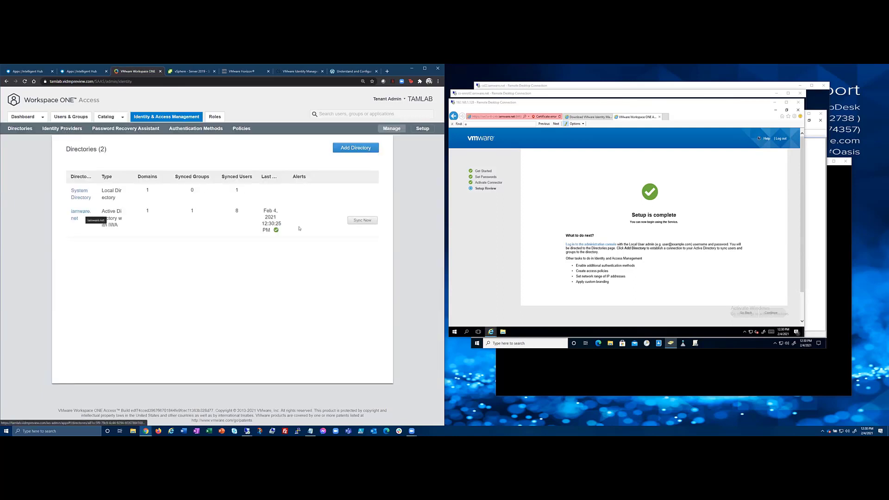
{"action": "left_click", "coordinate": [359, 222]}
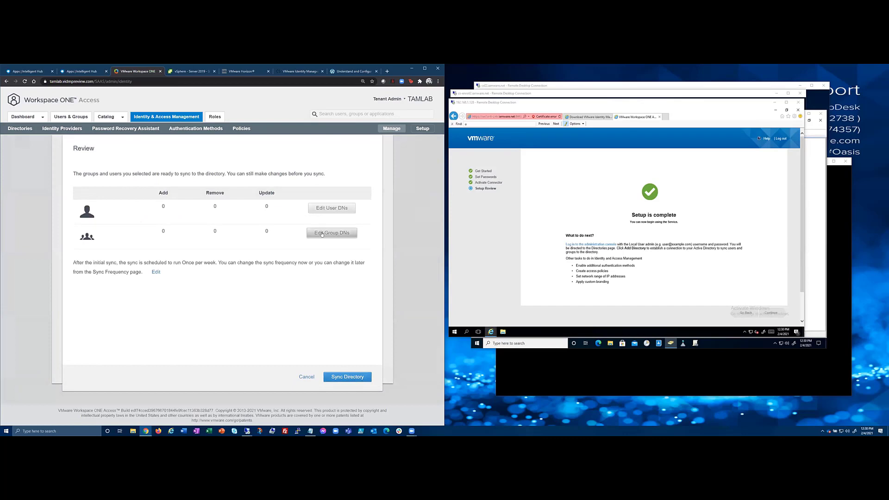
{"action": "left_click", "coordinate": [322, 234]}
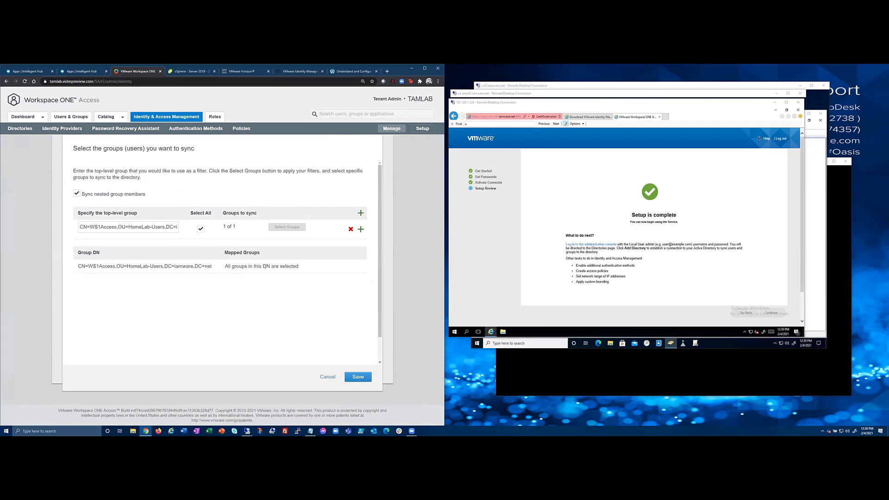
{"action": "left_click_drag", "start_coordinate": [75, 267], "coordinate": [244, 291]}
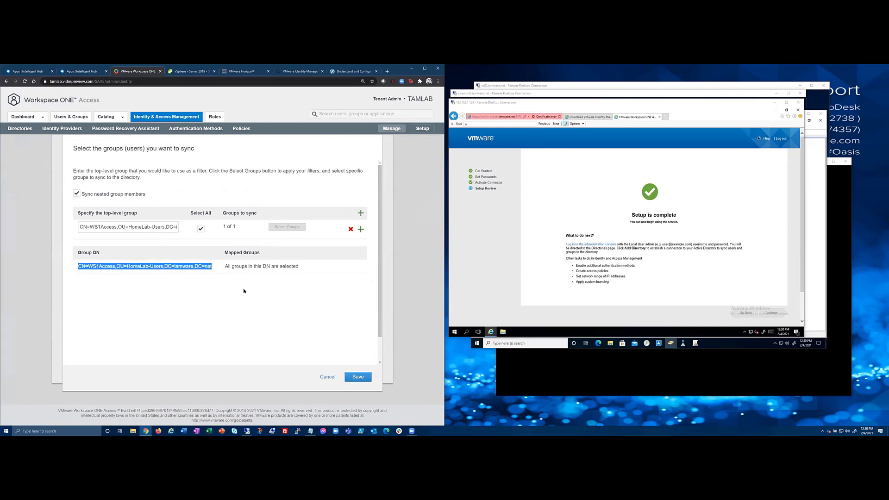
{"action": "left_click", "coordinate": [353, 377]}
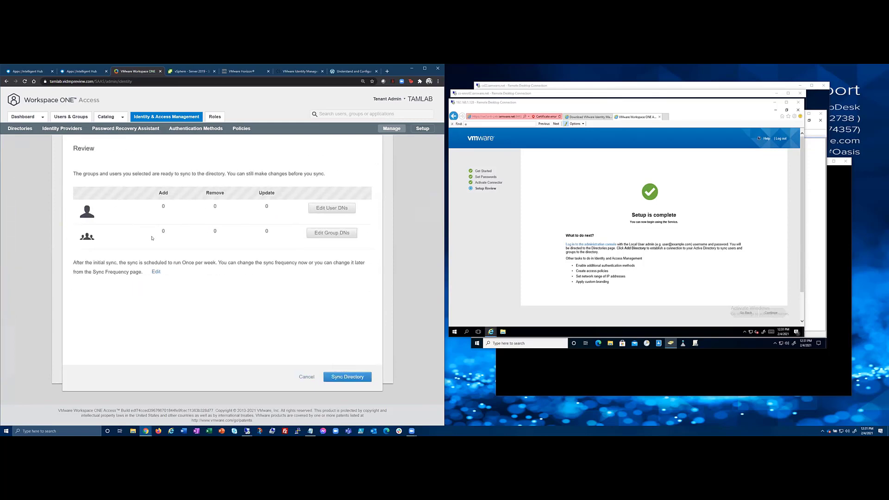
{"action": "left_click", "coordinate": [325, 236]}
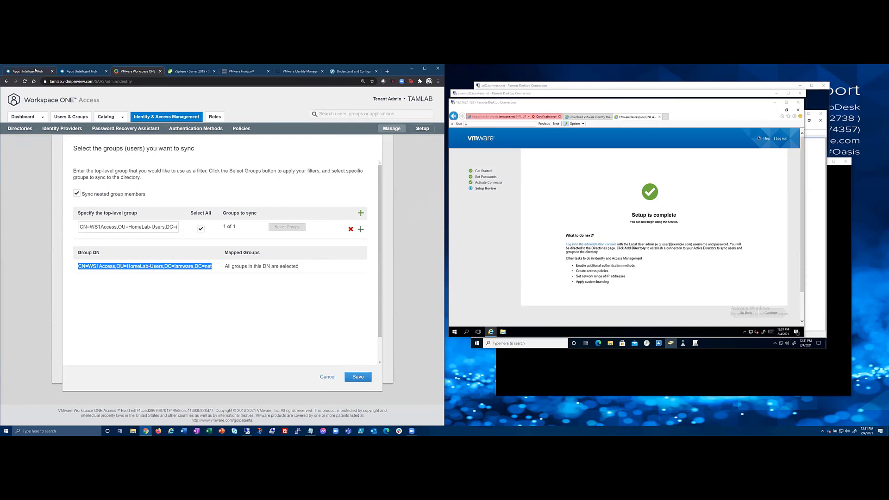
From the Intelligent Hub account menu, open the IAMWARE tenant's Identity & Access Management dashboard.
{"action": "left_click", "coordinate": [21, 72]}
{"action": "left_click", "coordinate": [404, 94]}
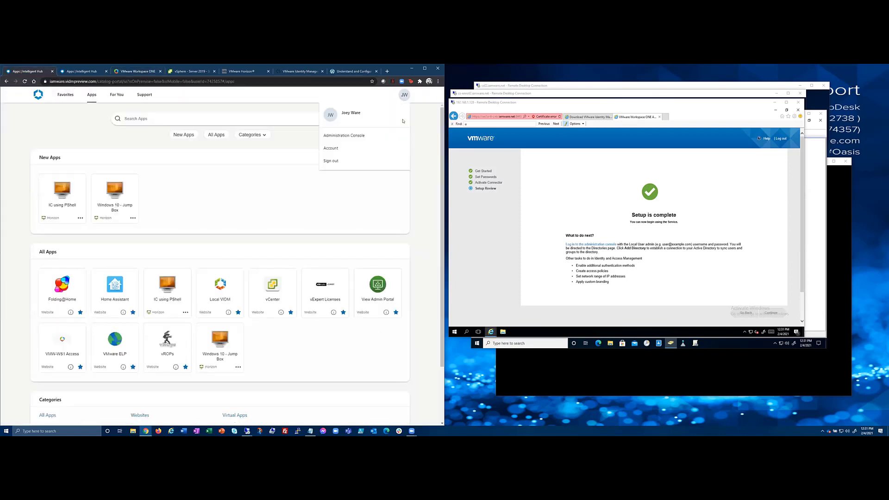
{"action": "left_click", "coordinate": [366, 135]}
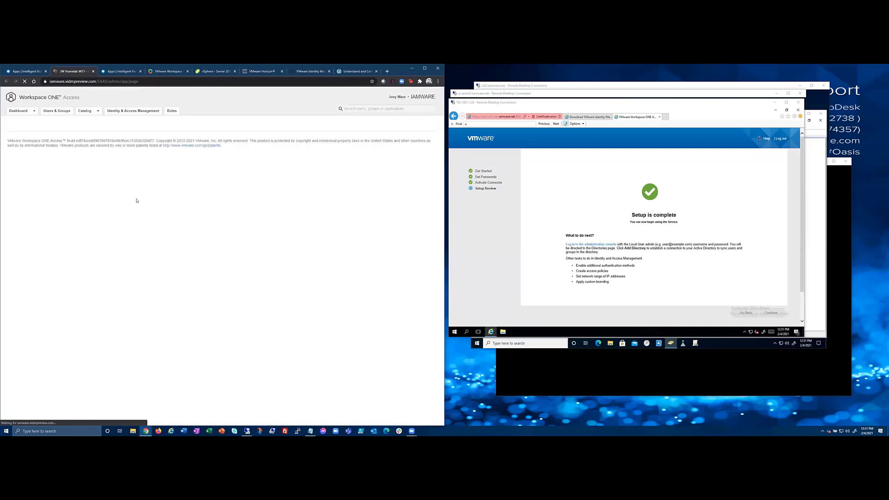
{"action": "left_click", "coordinate": [136, 111]}
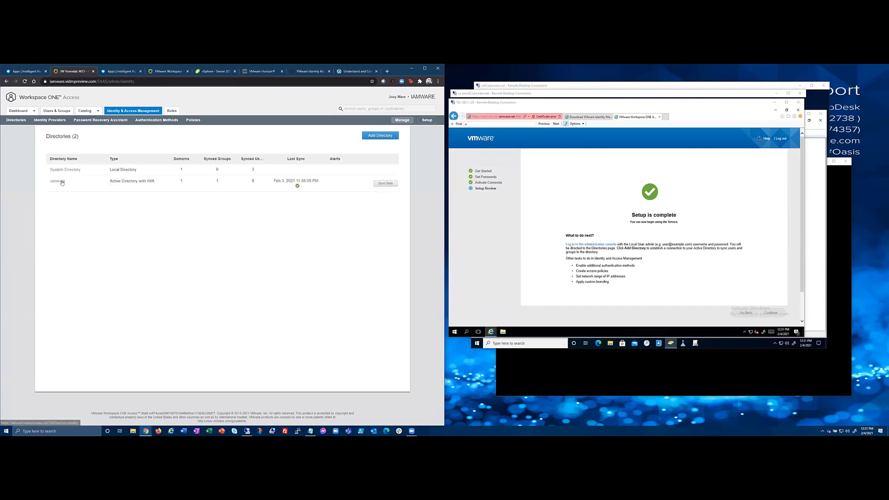
Copy the top-level group DN from the iamware directory's group sync settings.
{"action": "left_click", "coordinate": [58, 181]}
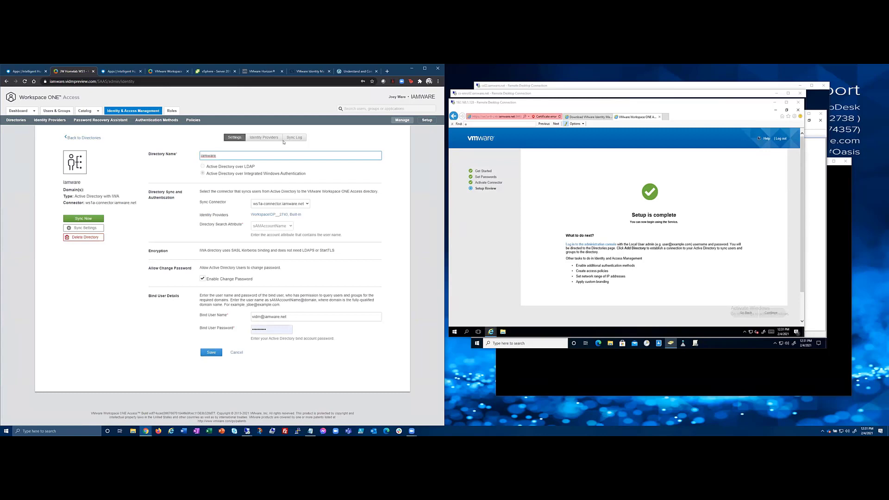
{"action": "left_click", "coordinate": [83, 228]}
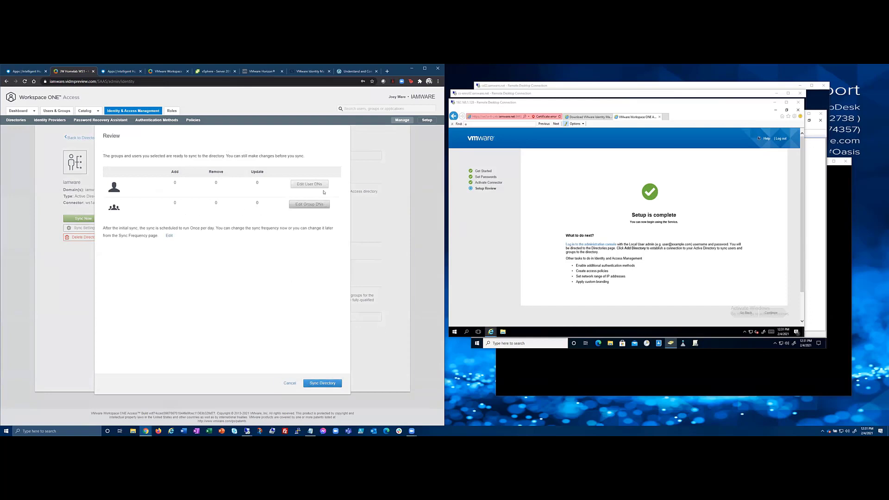
{"action": "left_click", "coordinate": [309, 204]}
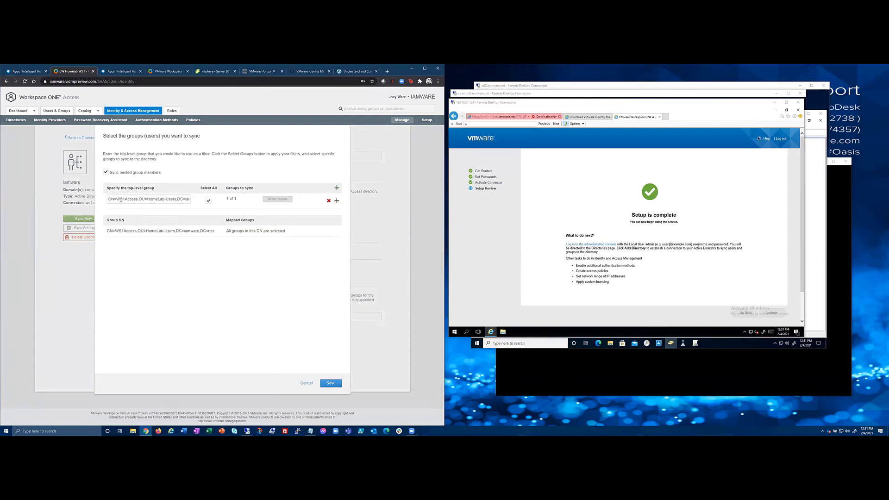
{"action": "left_click_drag", "start_coordinate": [107, 200], "coordinate": [189, 199]}
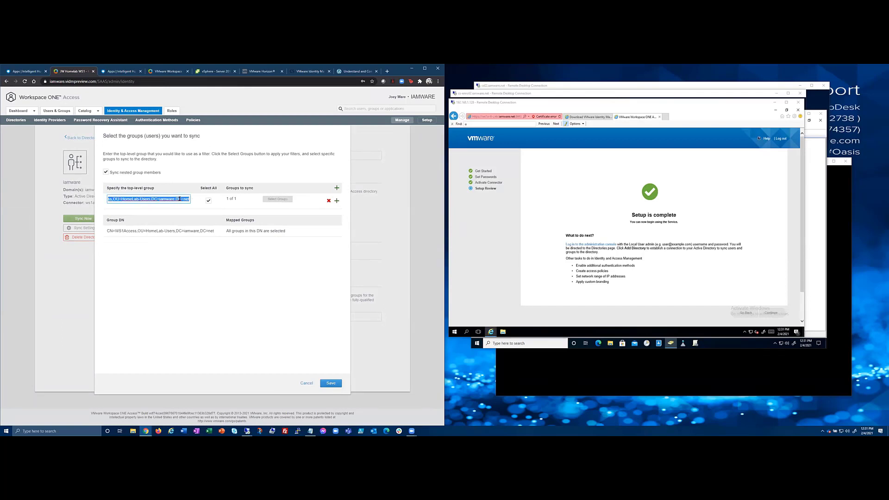
{"action": "right_click", "coordinate": [180, 198]}
{"action": "left_click", "coordinate": [202, 221]}
Save the group settings without syncing and list the 11 synced users.
{"action": "left_click", "coordinate": [335, 386]}
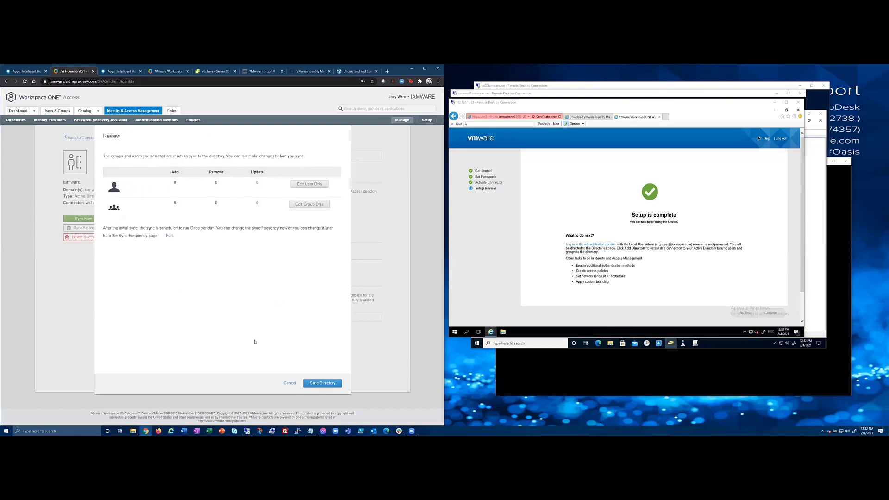
{"action": "left_click", "coordinate": [291, 384]}
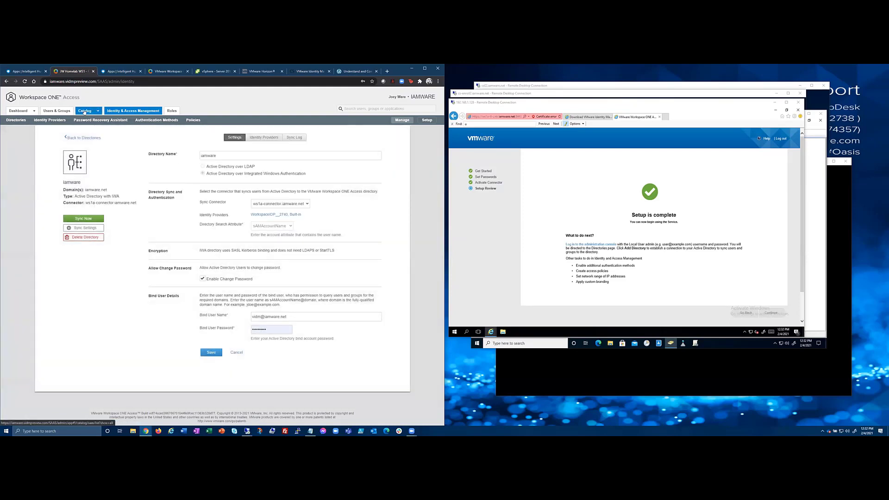
{"action": "left_click", "coordinate": [56, 111]}
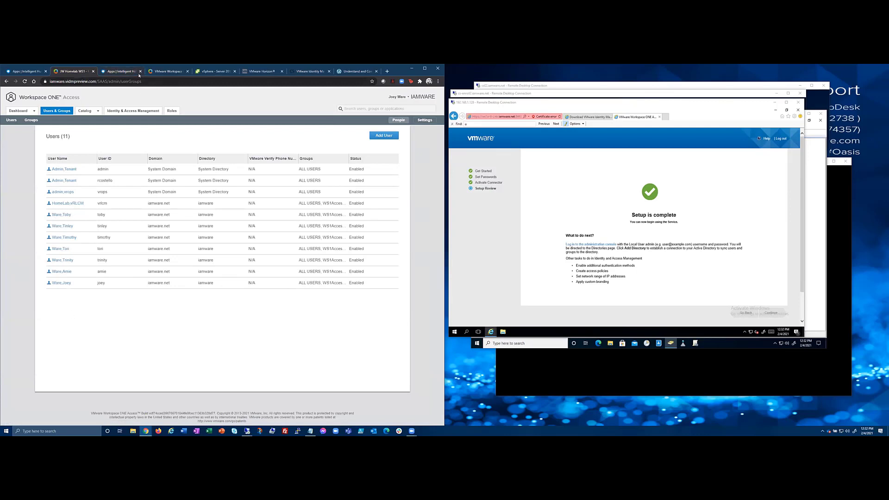
On the TAMLAB tenant, save the top-level group DN as the sync filter without syncing.
{"action": "left_click", "coordinate": [168, 72]}
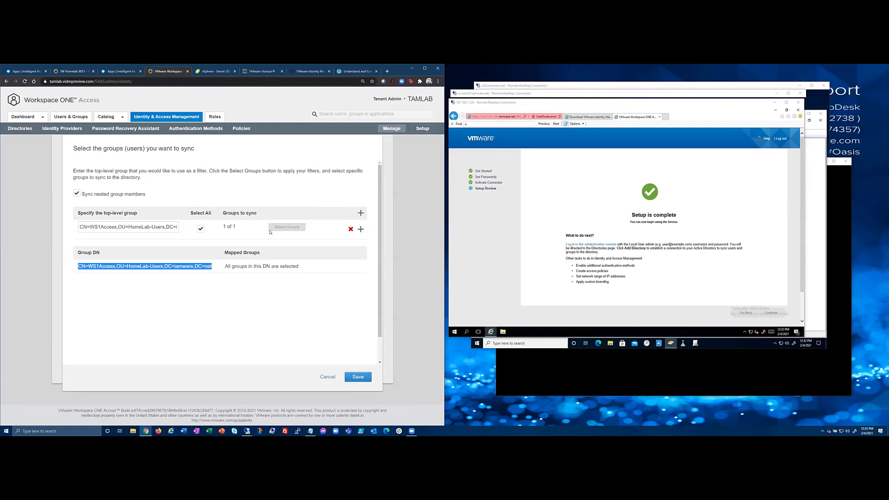
{"action": "left_click_drag", "start_coordinate": [79, 226], "coordinate": [208, 227]}
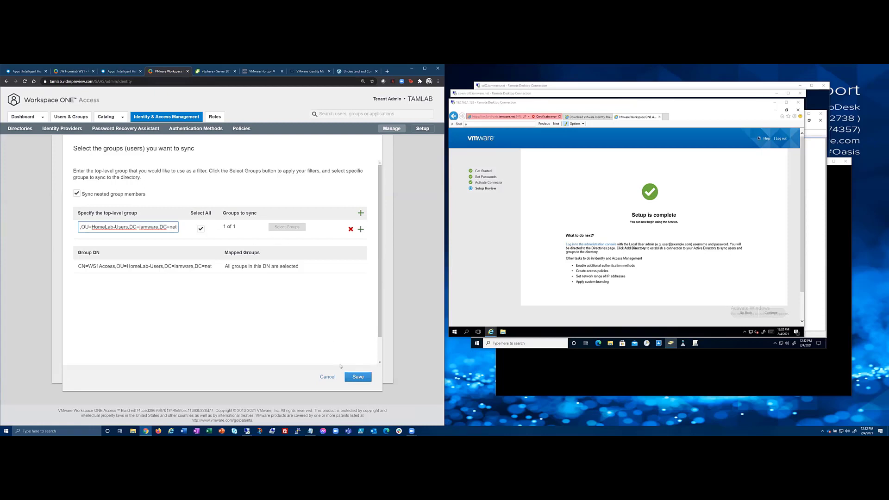
{"action": "left_click", "coordinate": [358, 377]}
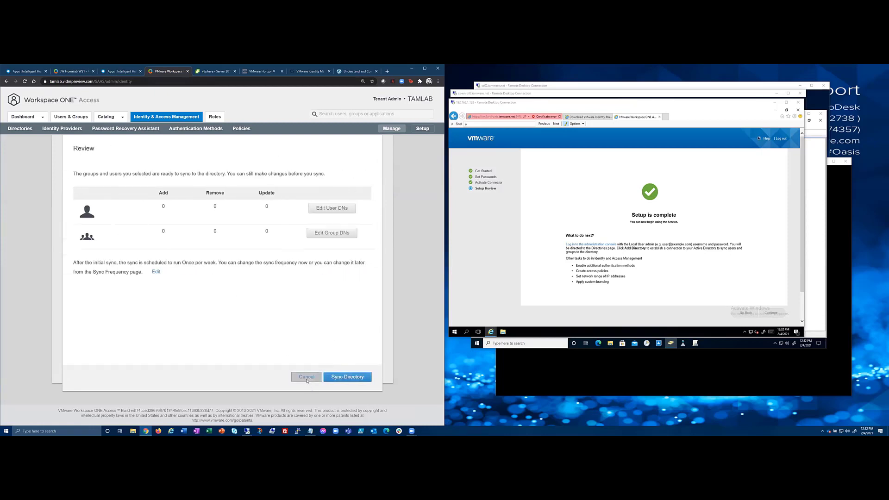
{"action": "left_click", "coordinate": [307, 377]}
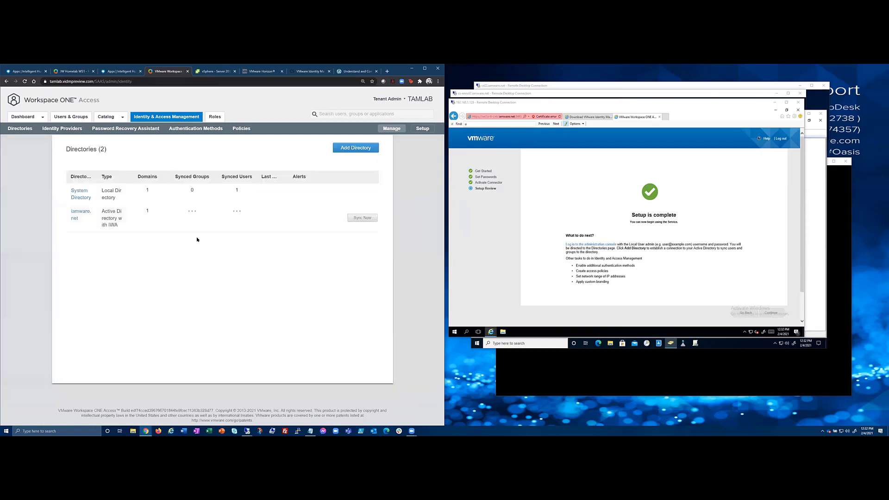
Update the iamware.net directory's bind user name and password and save the configuration.
{"action": "left_click", "coordinate": [79, 214]}
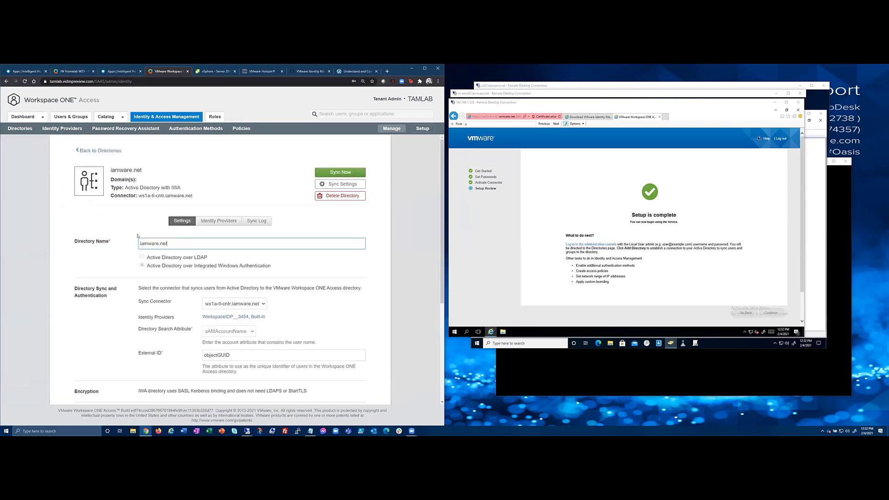
{"action": "scroll", "coordinate": [137, 236], "scroll_direction": "down", "scroll_amount": 5}
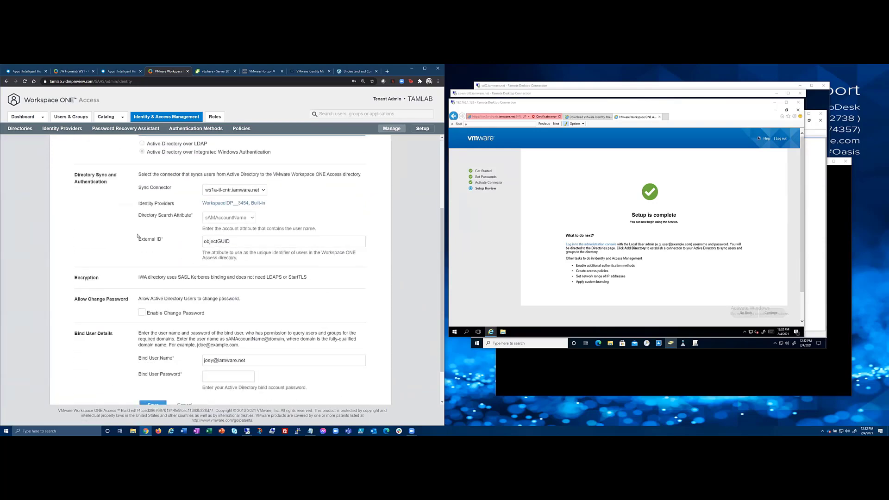
{"action": "scroll", "coordinate": [167, 287], "scroll_direction": "down", "scroll_amount": 2}
{"action": "left_click_drag", "start_coordinate": [262, 313], "coordinate": [181, 312]}
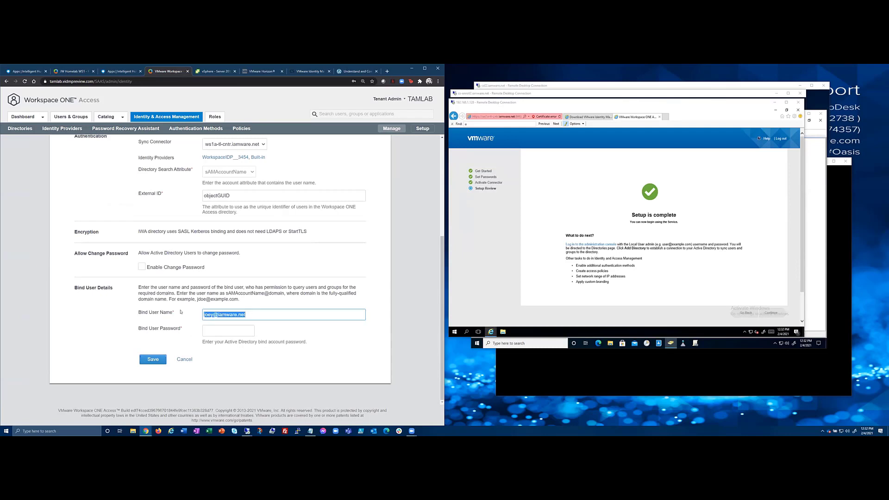
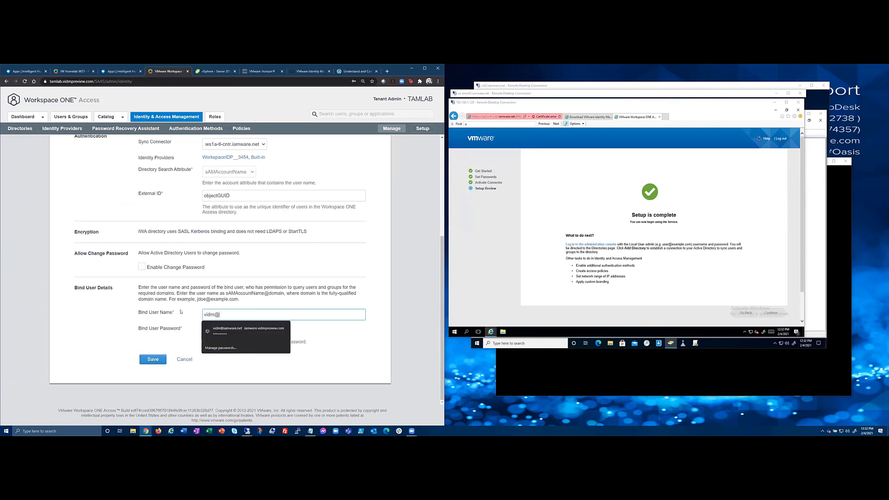
{"action": "key", "text": "Tab"}
{"action": "type", "text": "••••"}
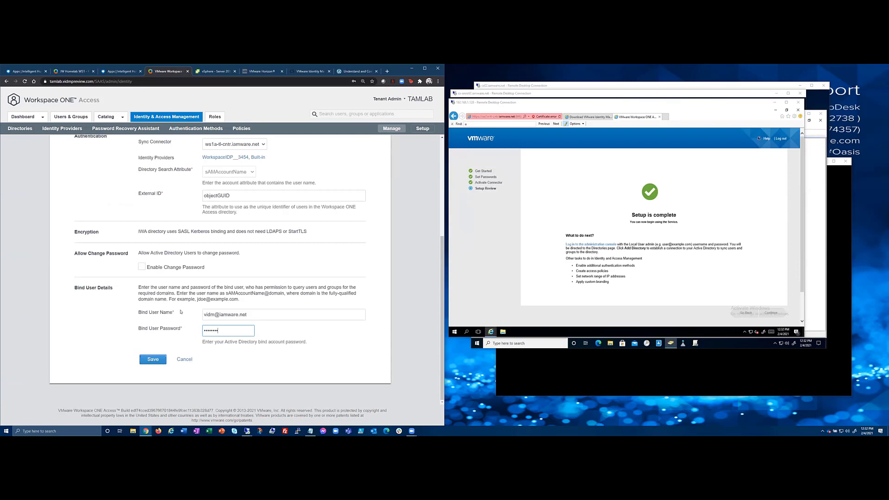
{"action": "left_click", "coordinate": [151, 355]}
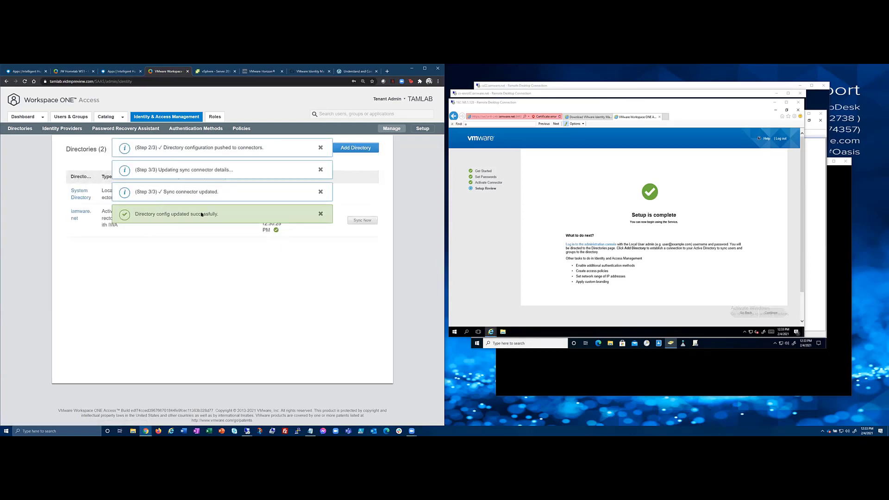
Review the iamware.net directory's identity providers and sync log.
{"action": "left_click", "coordinate": [78, 214]}
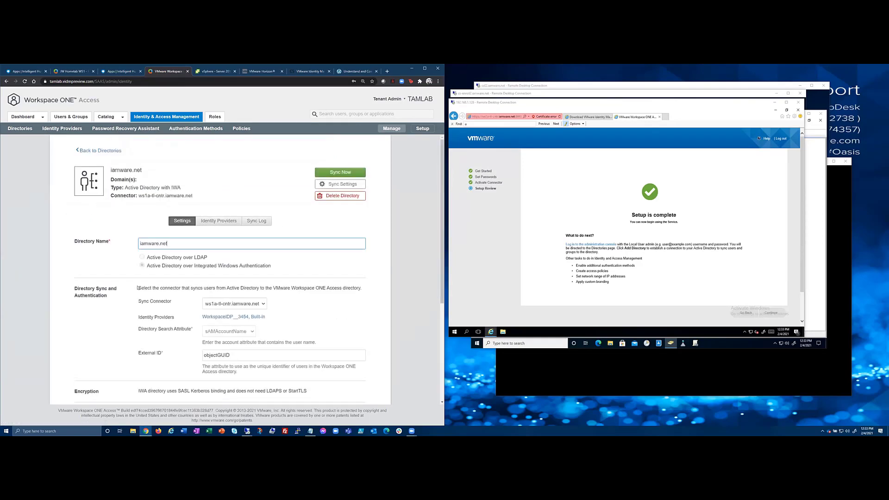
{"action": "scroll", "coordinate": [138, 288], "scroll_direction": "down", "scroll_amount": 4}
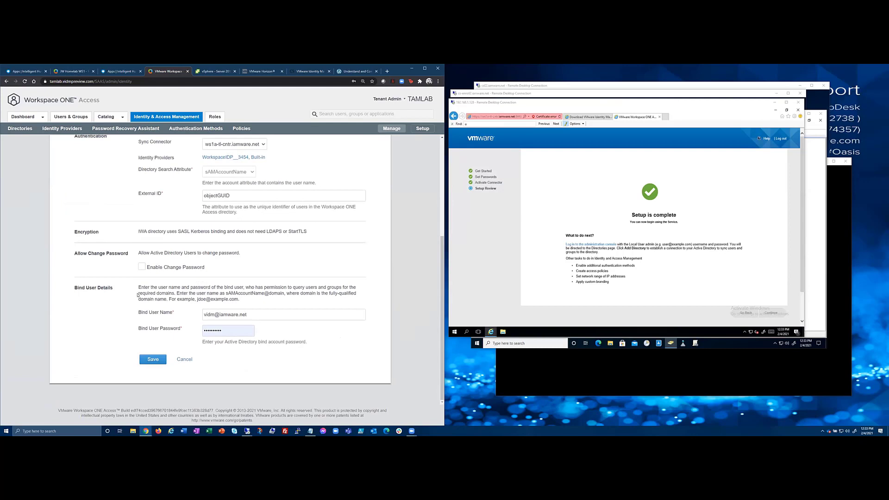
{"action": "scroll", "coordinate": [137, 298], "scroll_direction": "up", "scroll_amount": 5}
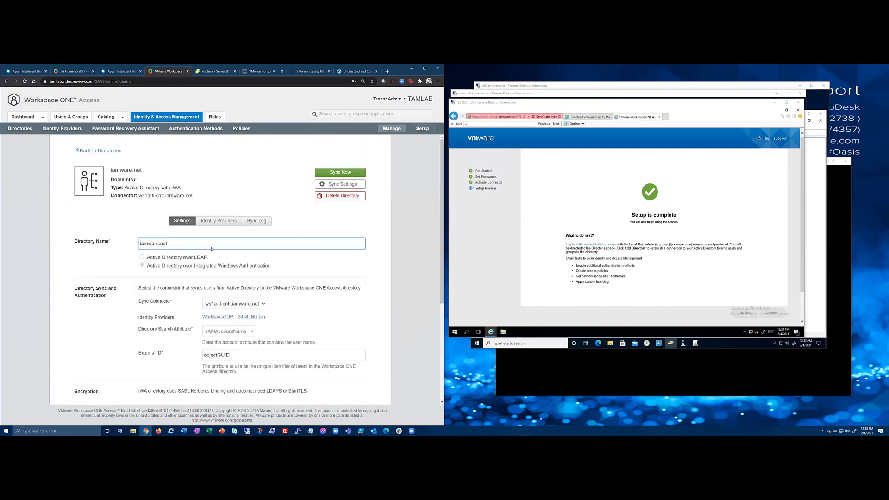
{"action": "left_click", "coordinate": [222, 222]}
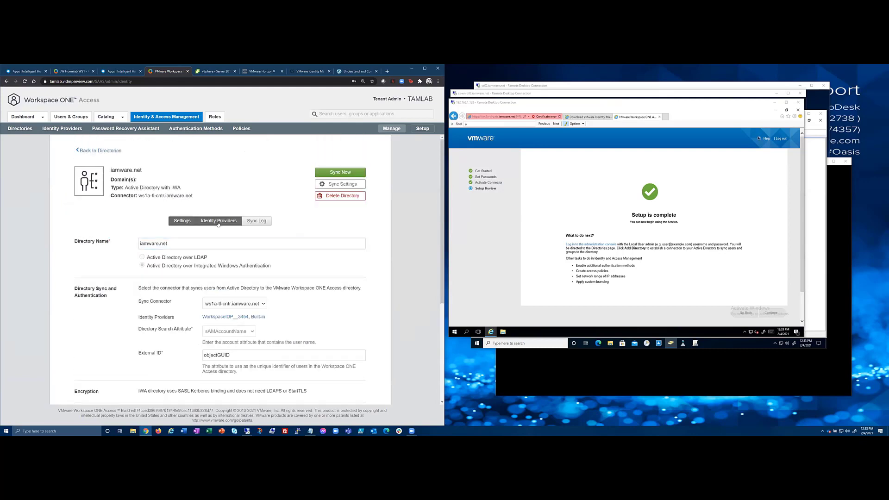
{"action": "left_click", "coordinate": [263, 222]}
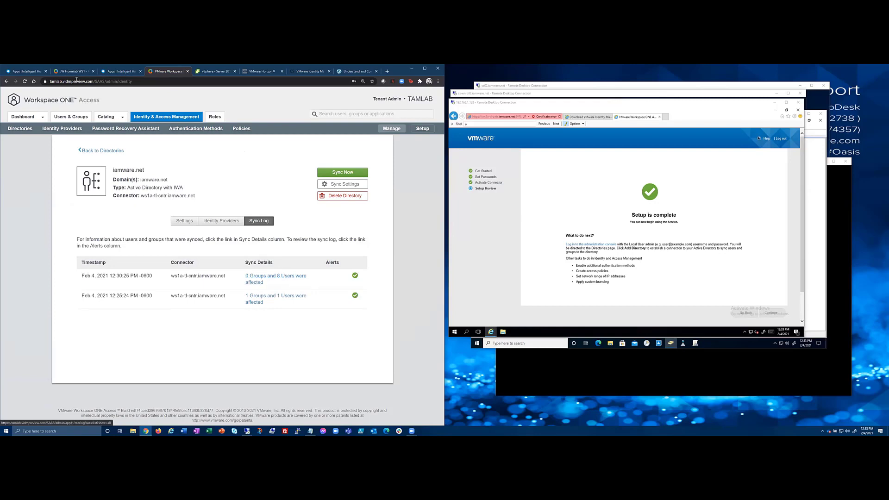
Compare with the iamware tenant's users and check which users the latest sync affected.
{"action": "left_click", "coordinate": [72, 72]}
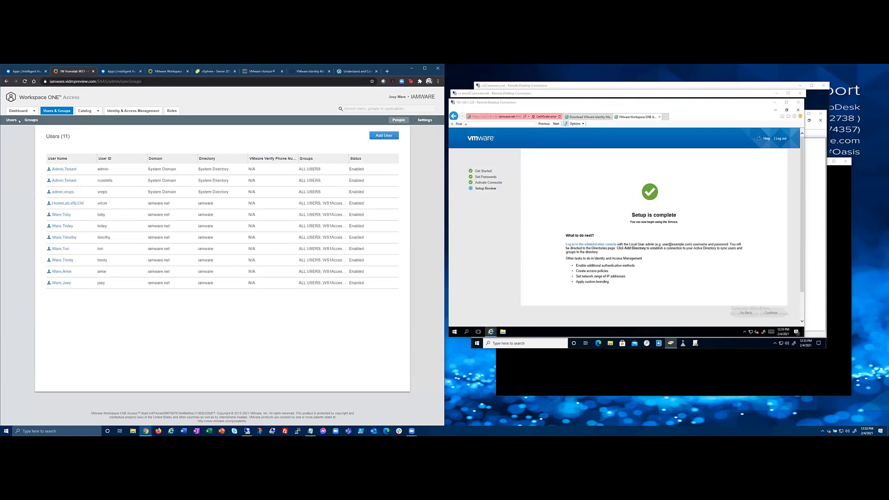
{"action": "left_click", "coordinate": [27, 71]}
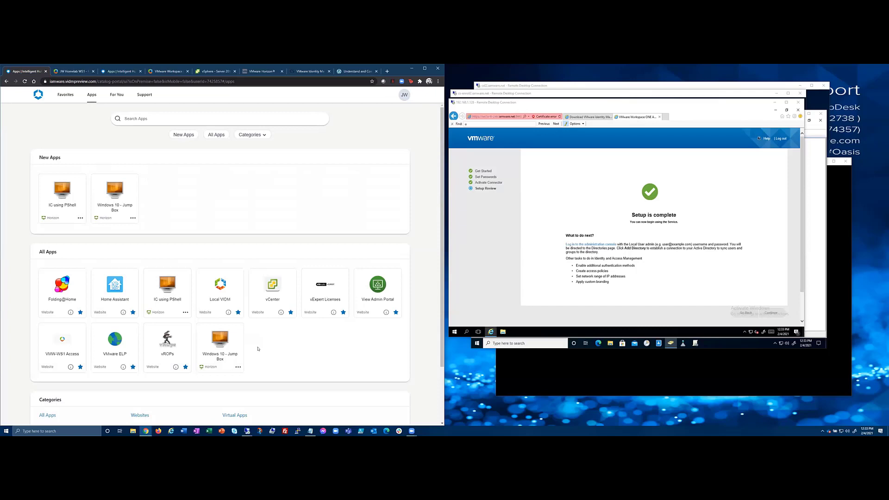
{"action": "left_click", "coordinate": [159, 71]}
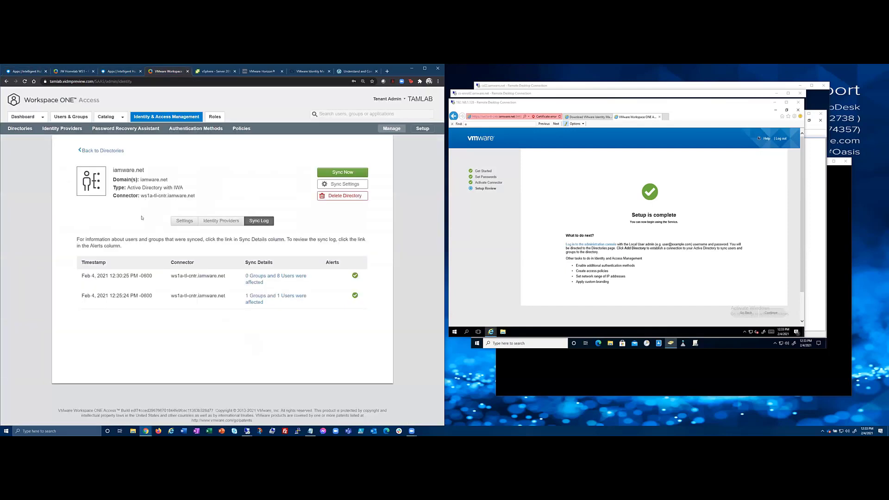
{"action": "left_click", "coordinate": [290, 280]}
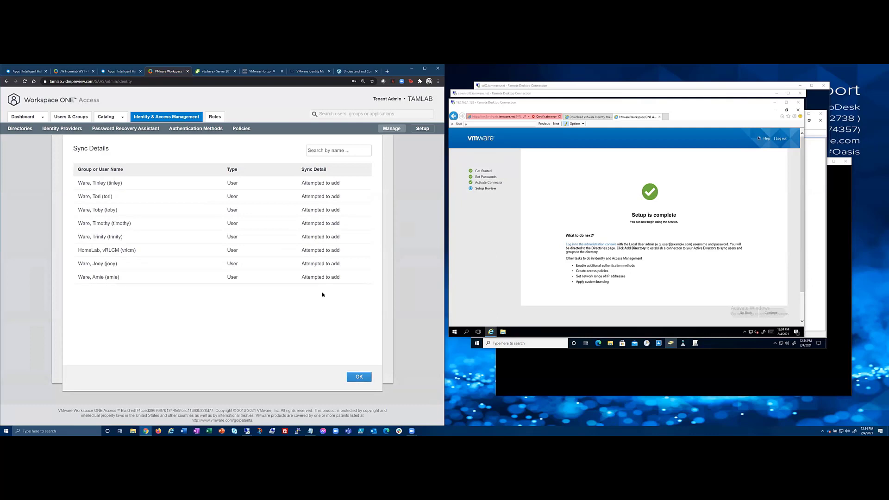
{"action": "left_click", "coordinate": [359, 378]}
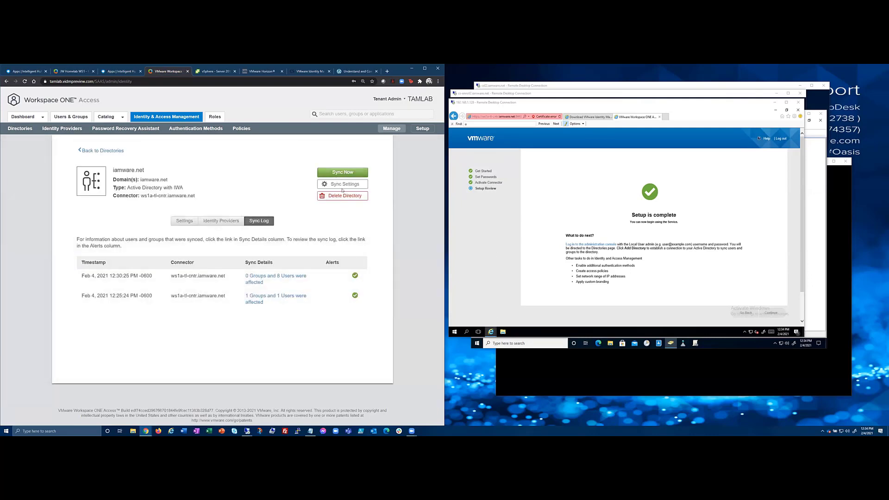
Run a new directory sync and open the Users & Groups list.
{"action": "left_click", "coordinate": [337, 172]}
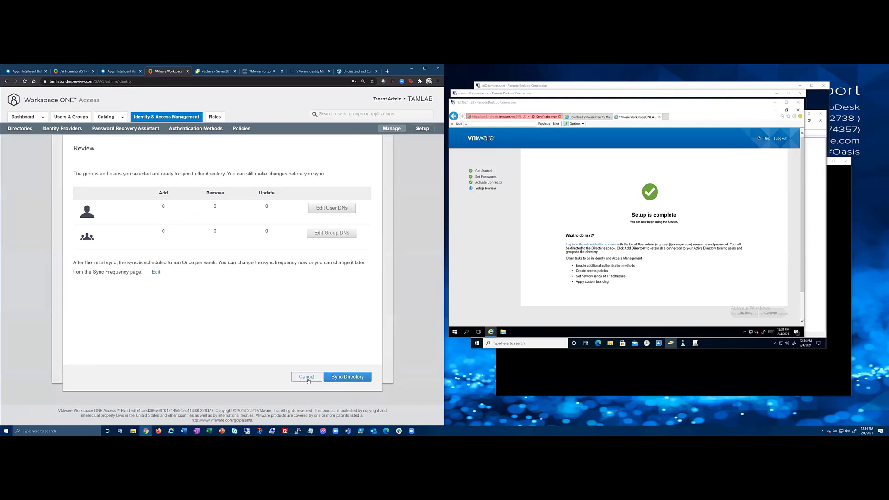
{"action": "left_click", "coordinate": [335, 378]}
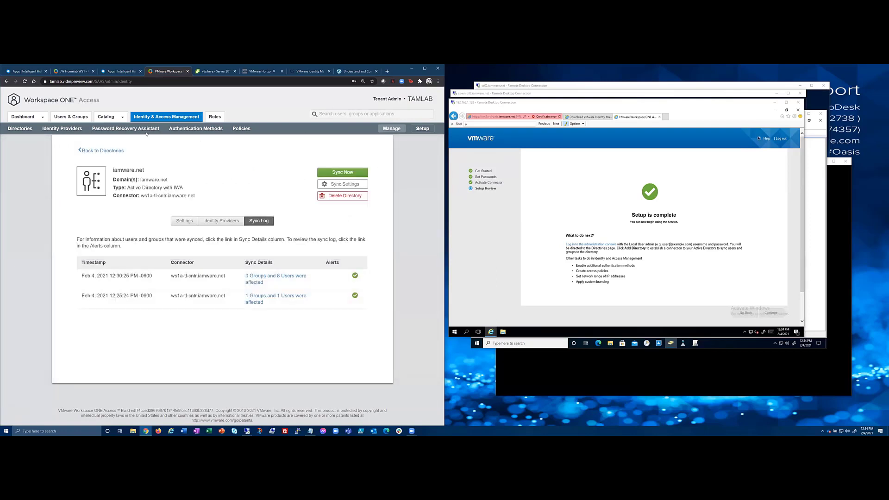
{"action": "left_click", "coordinate": [71, 117]}
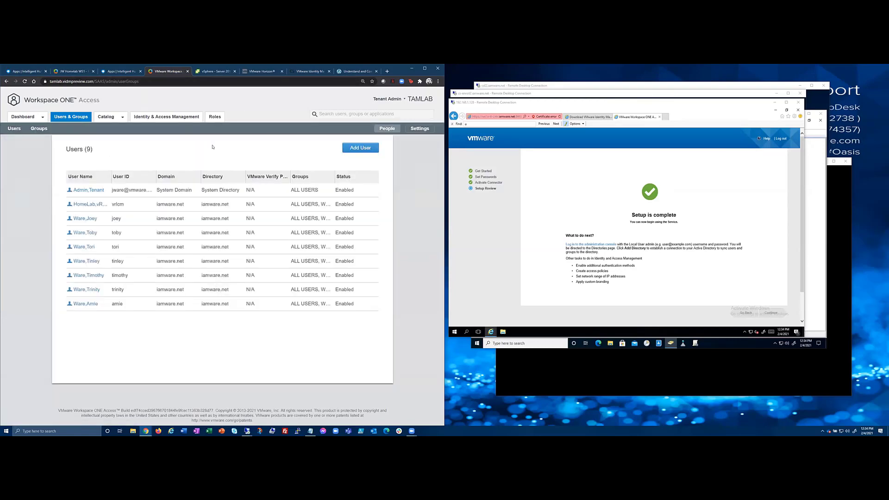
{"action": "right_click", "coordinate": [146, 431]}
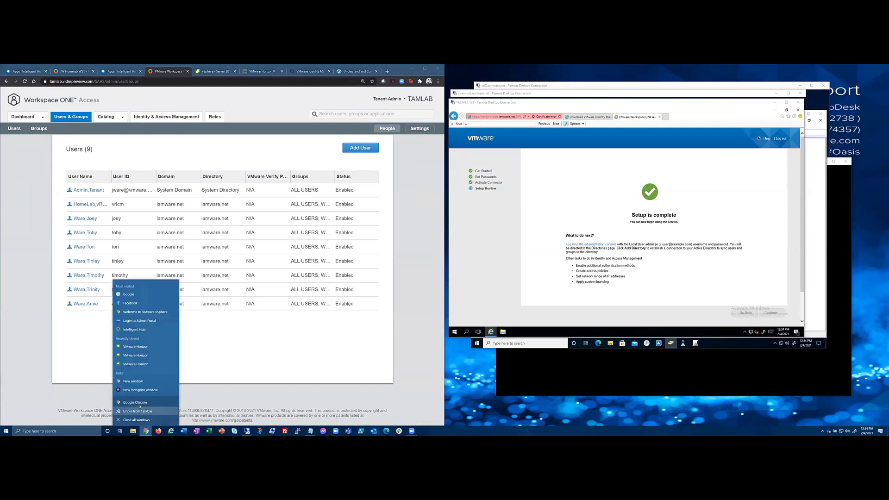
{"action": "left_click", "coordinate": [141, 390]}
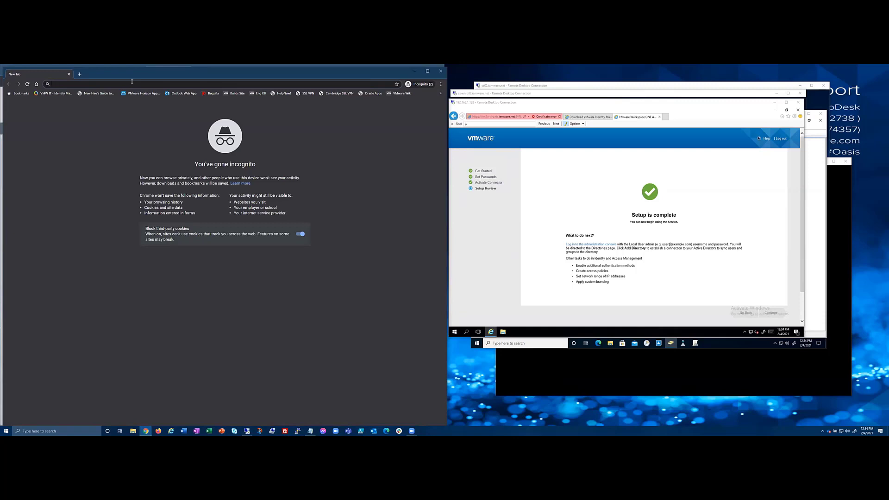
{"action": "type", "text": "https://j"}
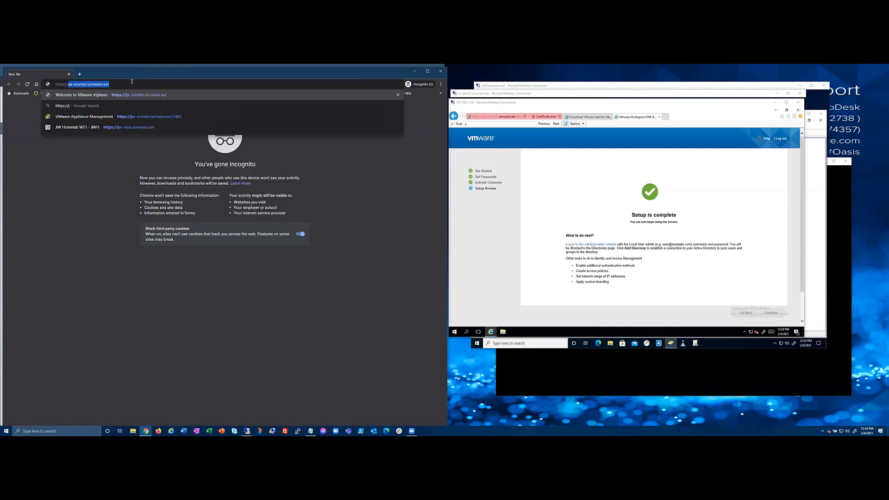
{"action": "key", "text": "BackSpace"}
{"action": "type", "text": "tam"}
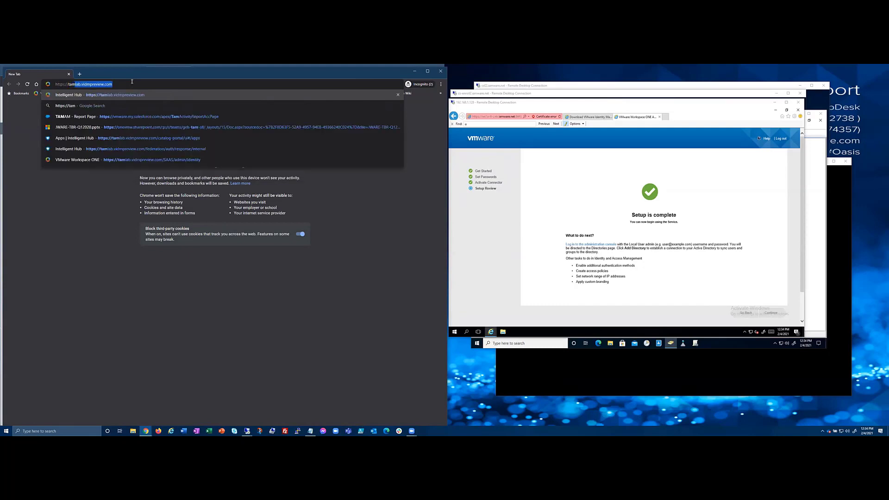
{"action": "key", "text": "Return"}
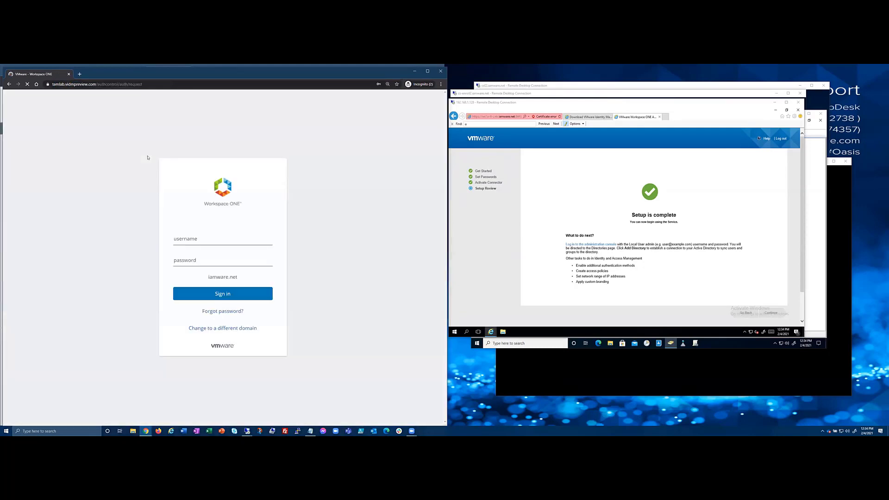
{"action": "left_click", "coordinate": [213, 238]}
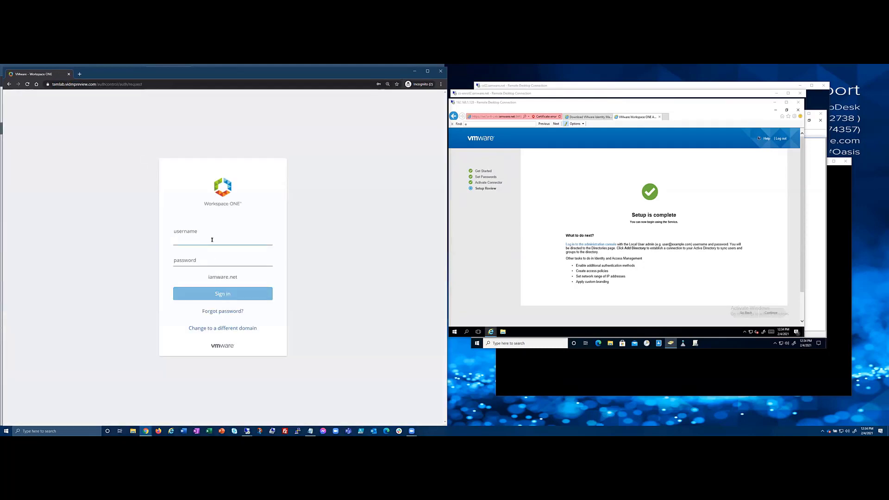
{"action": "type", "text": "joey"}
{"action": "key", "text": "Tab"}
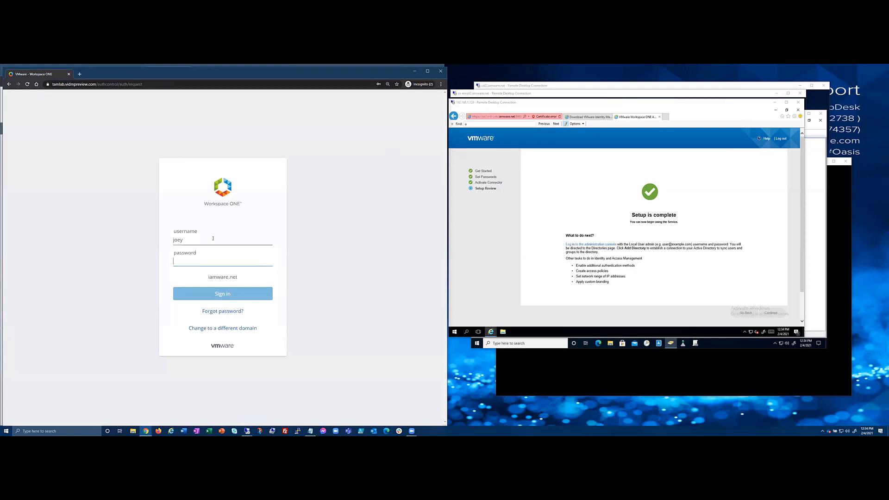
{"action": "type", "text": "••••••••••"}
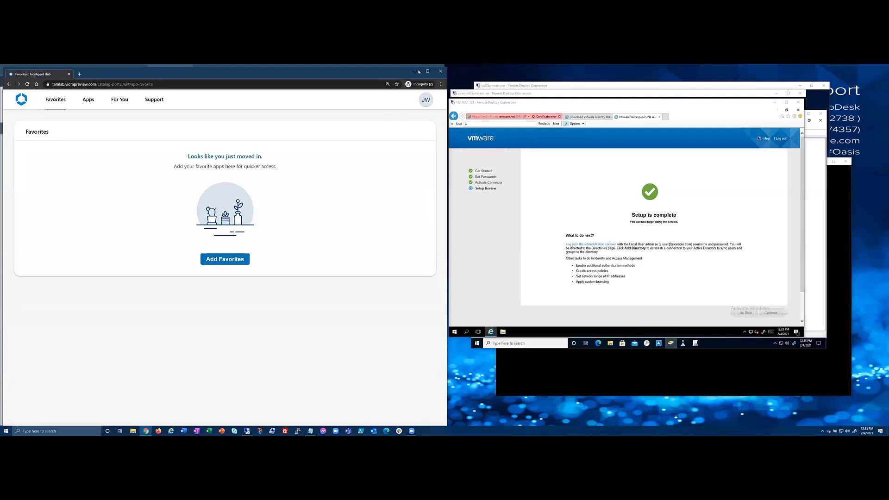
{"action": "left_click", "coordinate": [440, 71]}
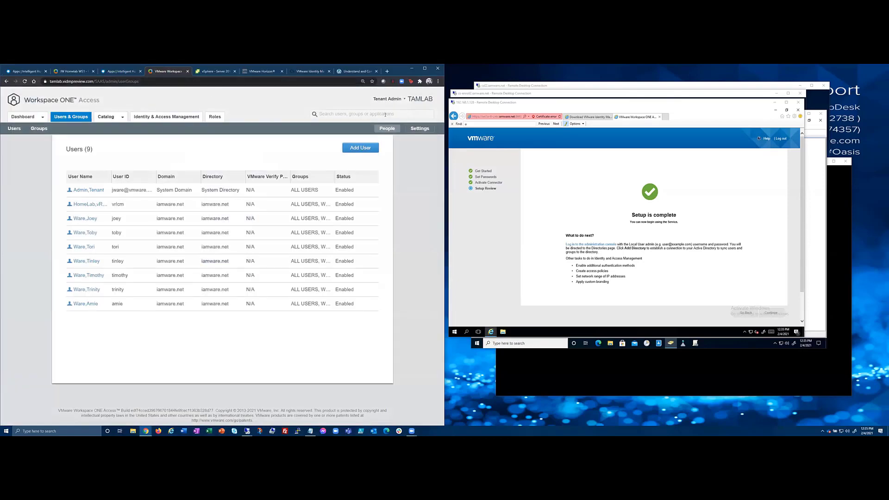
Go to the Catalog's Virtual Apps Collections page.
{"action": "left_click", "coordinate": [419, 129]}
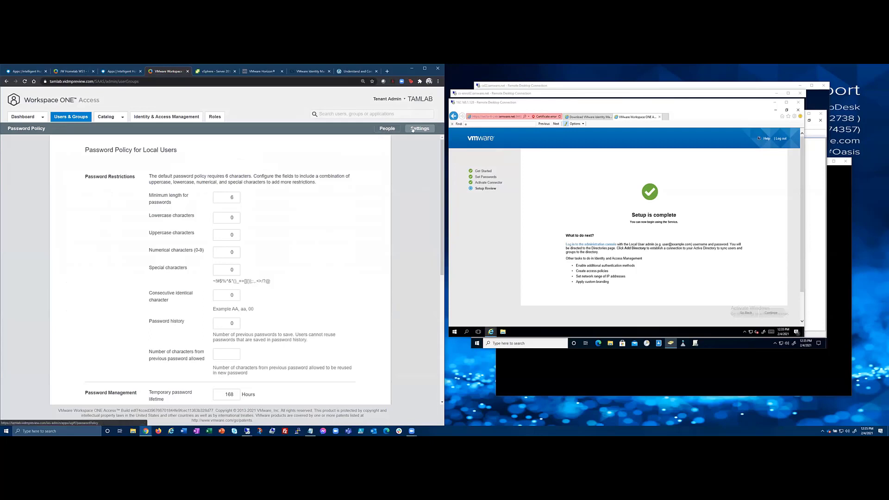
{"action": "left_click", "coordinate": [111, 119]}
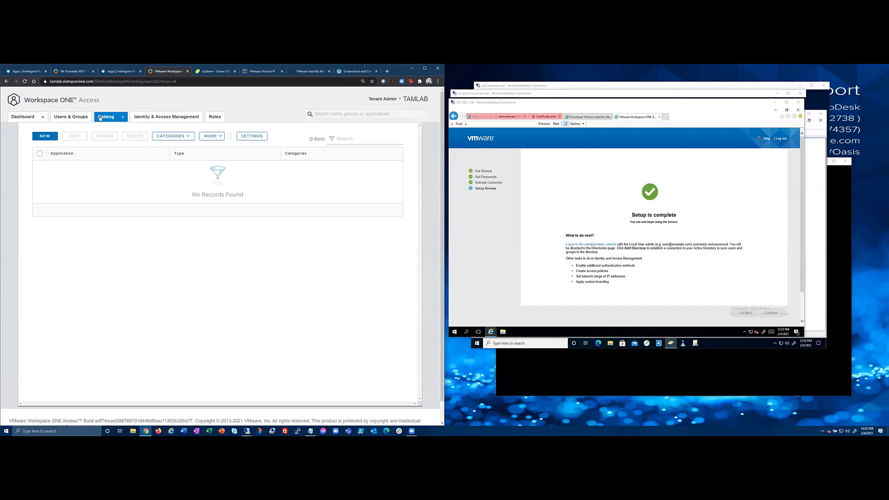
{"action": "left_click", "coordinate": [123, 117]}
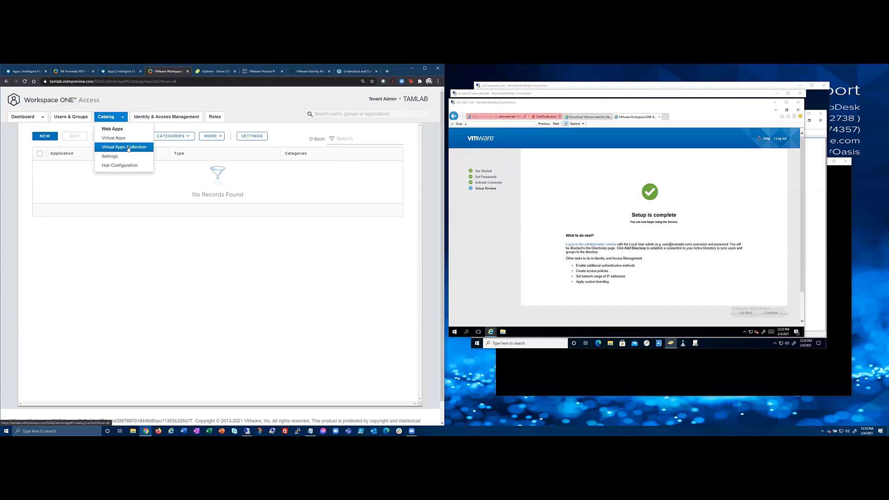
{"action": "left_click", "coordinate": [128, 147]}
Create a Horizon collection named cs02.iamware.net on the ws1a-tl-cntr.iamware.net connector.
{"action": "left_click", "coordinate": [39, 167]}
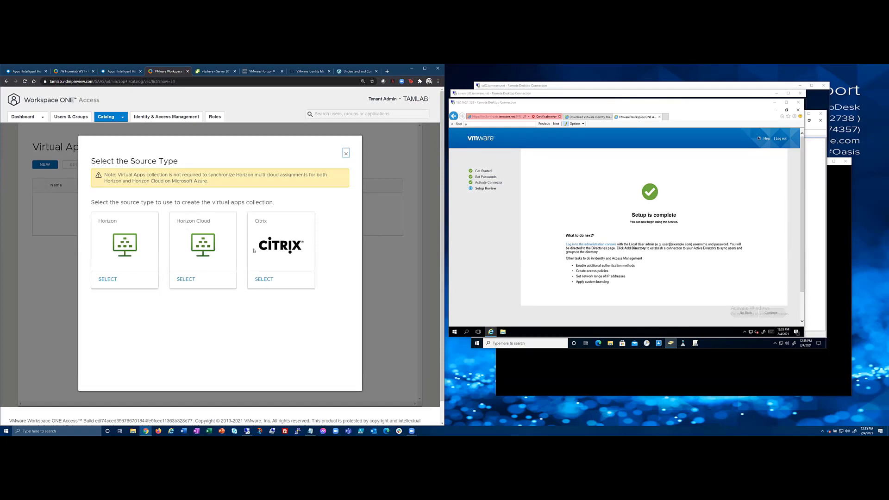
{"action": "left_click", "coordinate": [107, 279]}
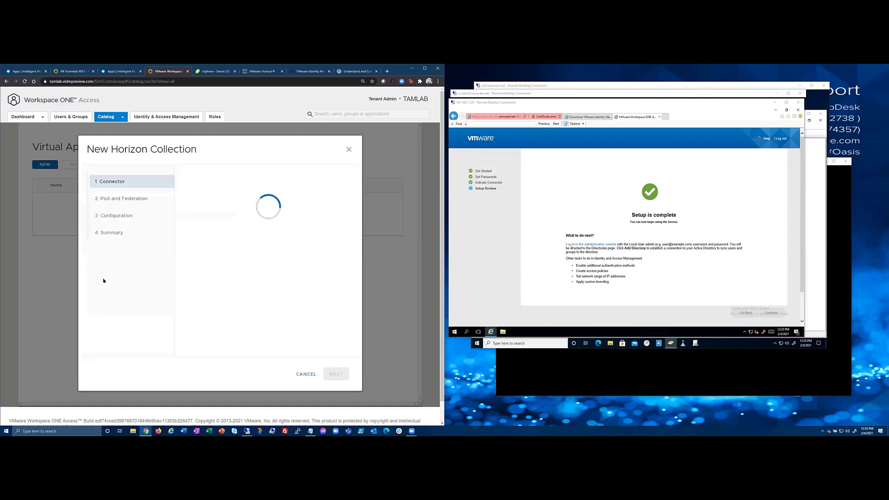
{"action": "left_click", "coordinate": [210, 190]}
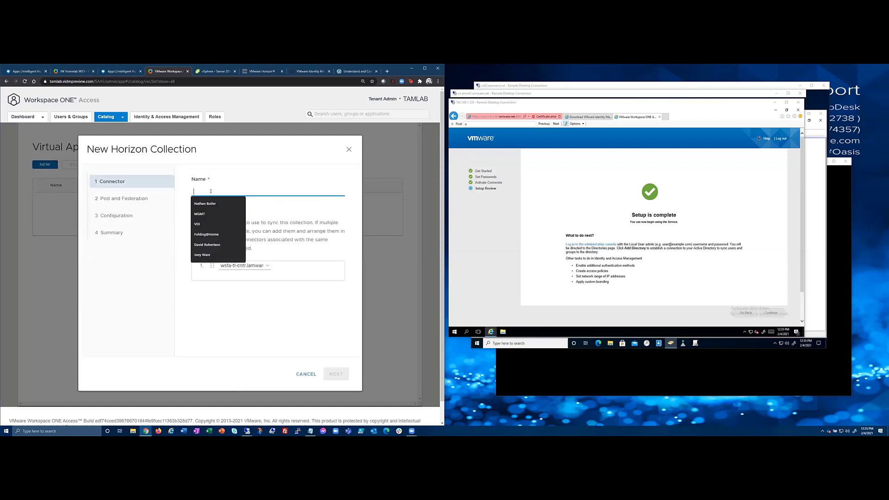
{"action": "type", "text": "cs02."}
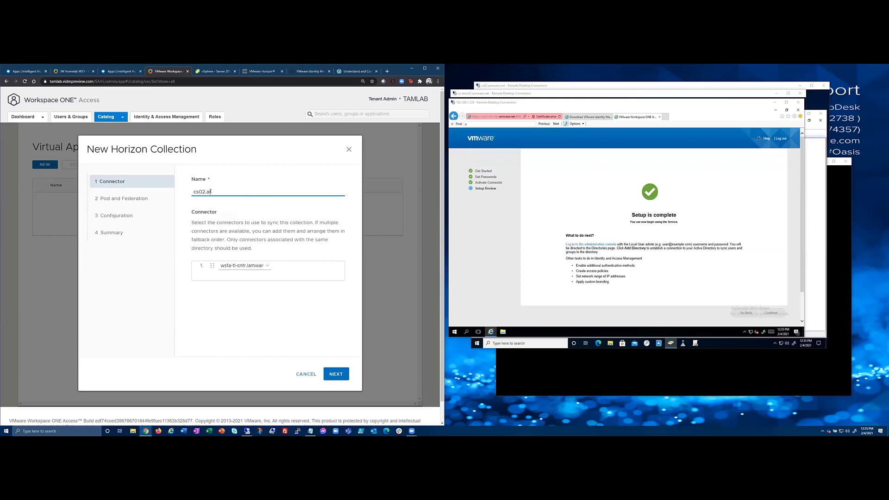
{"action": "type", "text": "iamware.net"}
{"action": "key", "text": "Tab"}
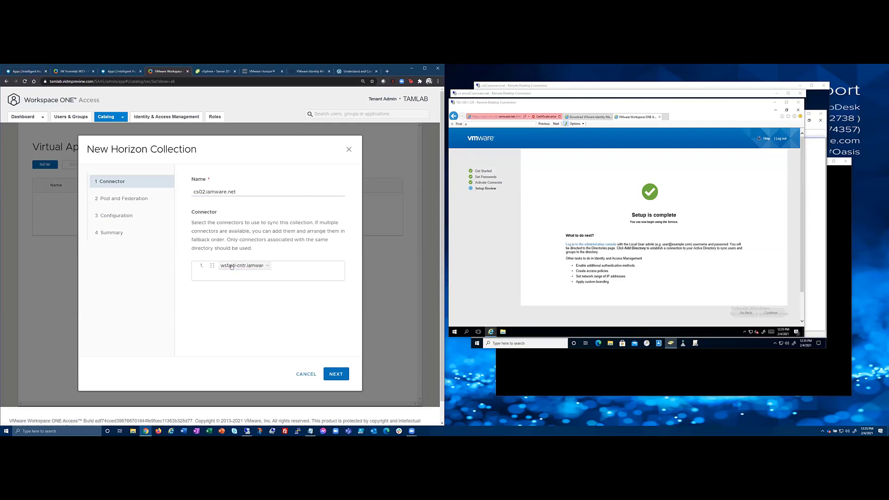
{"action": "left_click", "coordinate": [267, 266]}
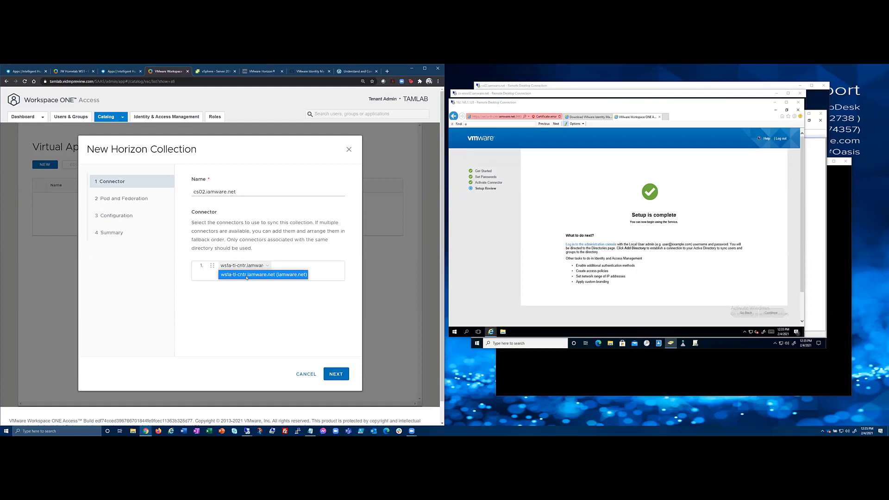
{"action": "left_click", "coordinate": [258, 275]}
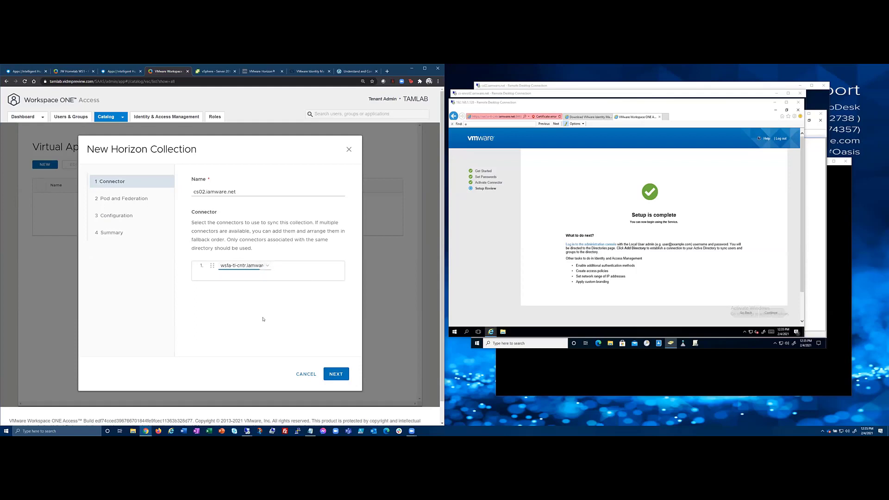
{"action": "left_click", "coordinate": [336, 374]}
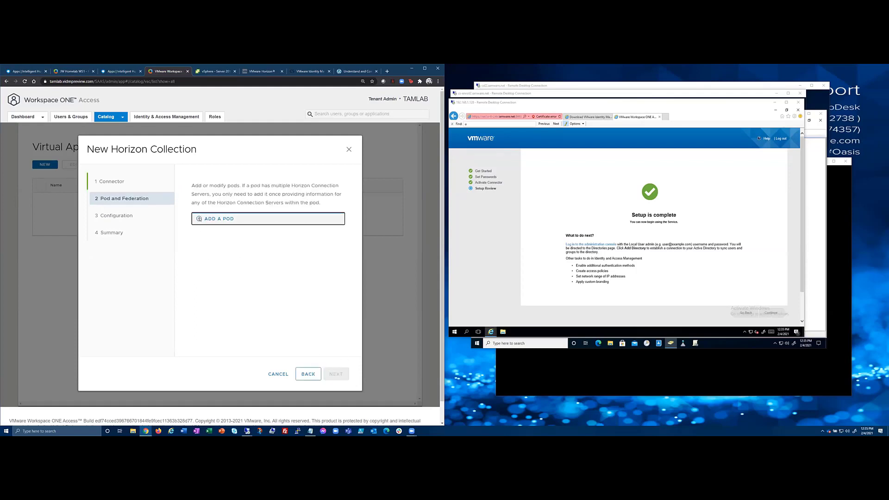
Add a pod for connection server cs02.iamware.net, keeping the prefilled service account credentials.
{"action": "left_click", "coordinate": [208, 219]}
{"action": "left_click", "coordinate": [195, 194]}
{"action": "type", "text": "c"}
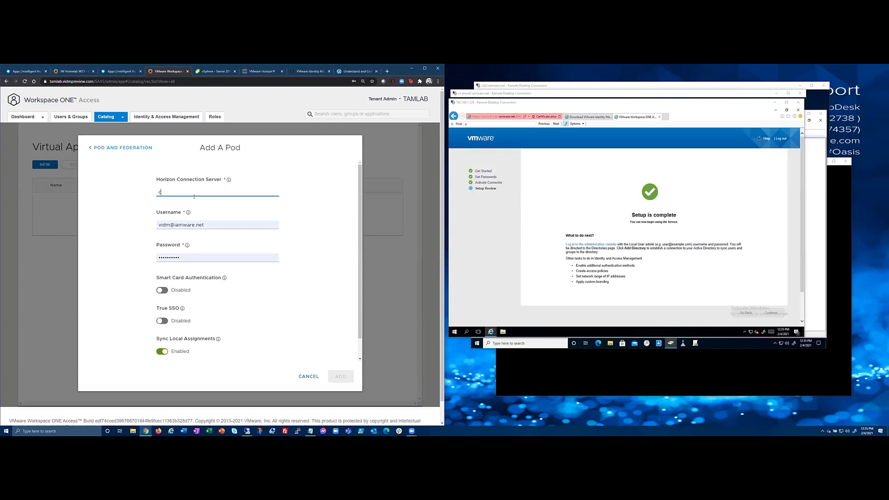
{"action": "type", "text": "s02.iamware.net"}
{"action": "key", "text": "Tab"}
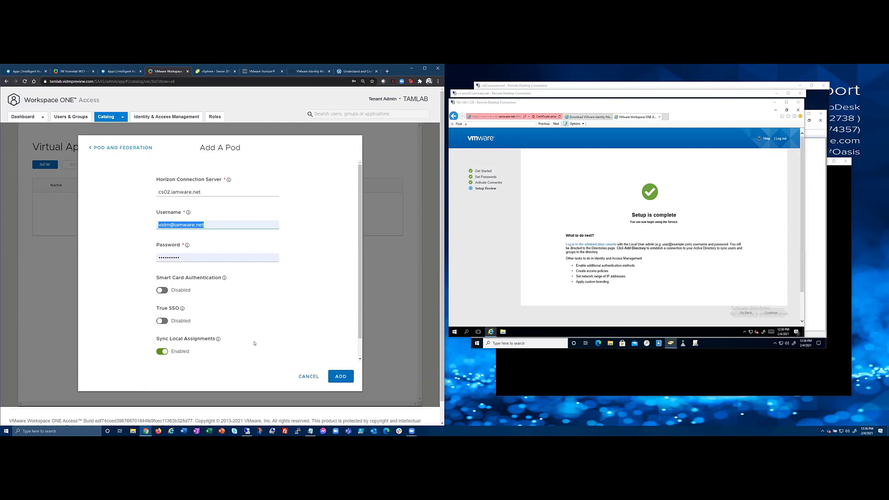
{"action": "left_click", "coordinate": [330, 375]}
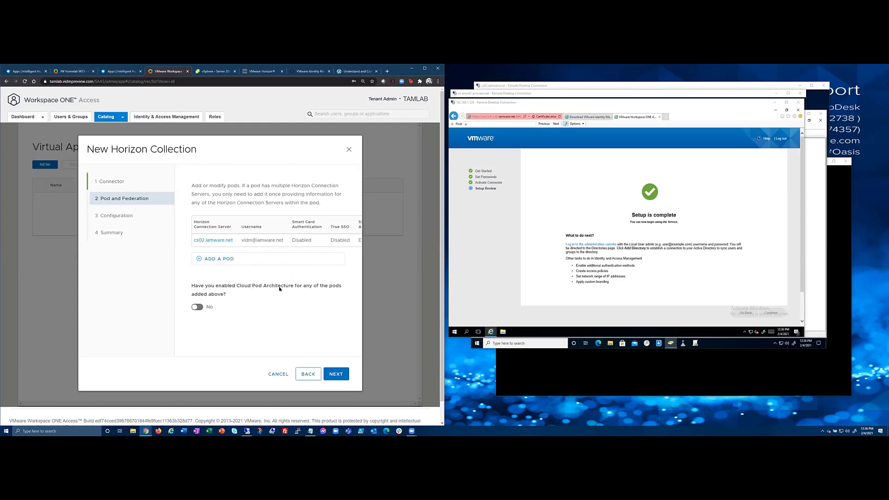
In the collection's Configuration step, keep Manual sync frequency and User-Activated activation policy.
{"action": "left_click", "coordinate": [325, 372]}
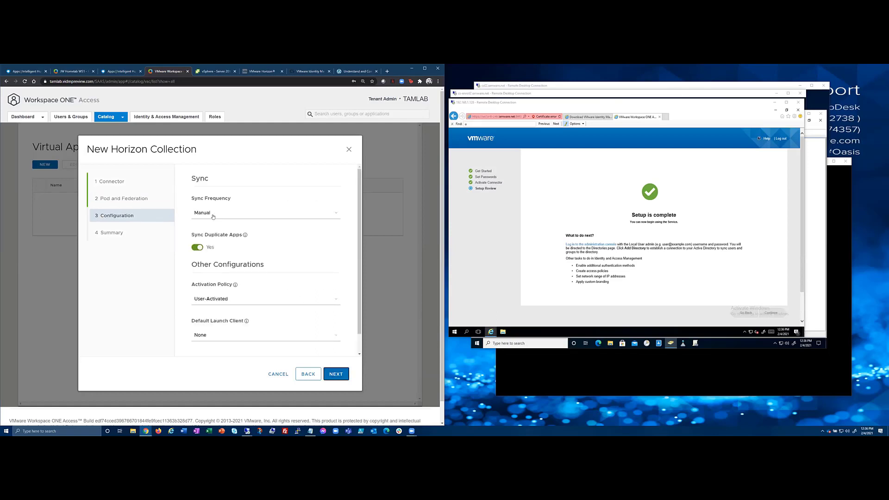
{"action": "left_click", "coordinate": [213, 217]}
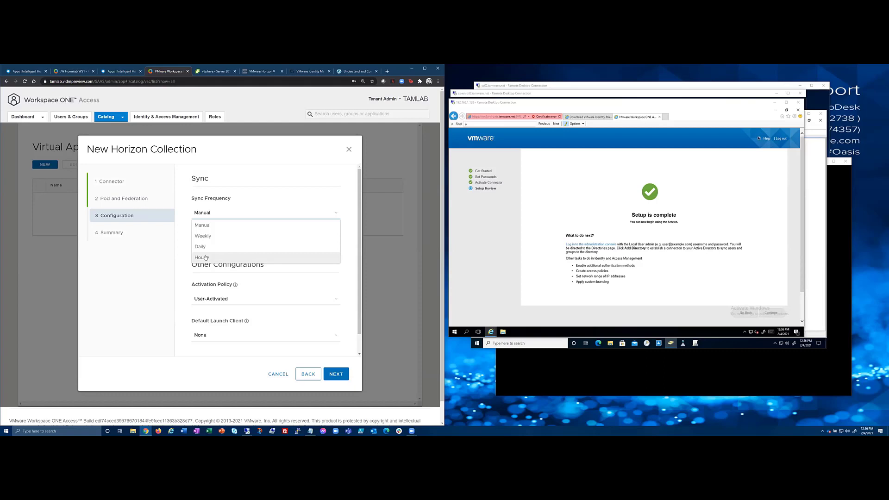
{"action": "left_click", "coordinate": [243, 197]}
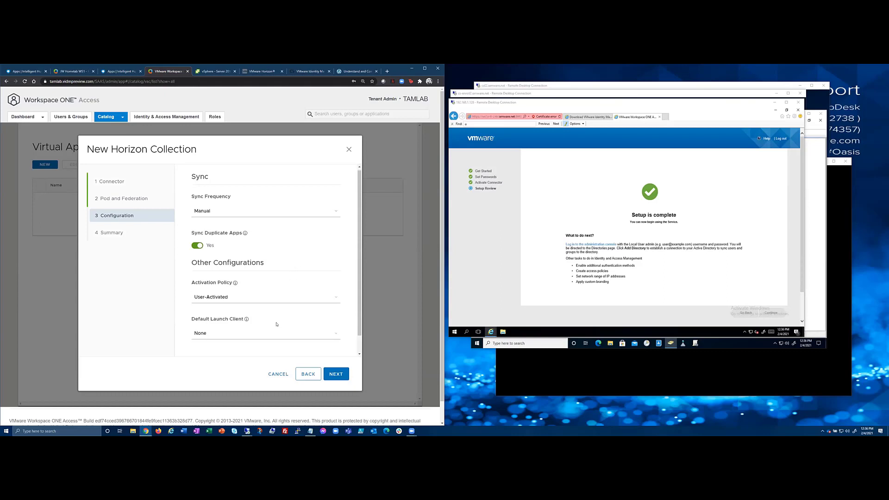
{"action": "scroll", "coordinate": [272, 328], "scroll_direction": "down", "scroll_amount": 1}
{"action": "left_click", "coordinate": [226, 279]}
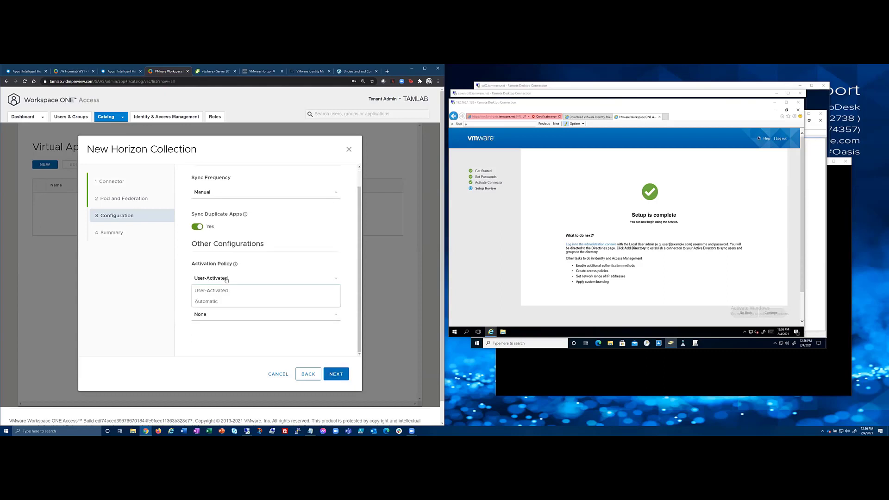
{"action": "left_click", "coordinate": [197, 286]}
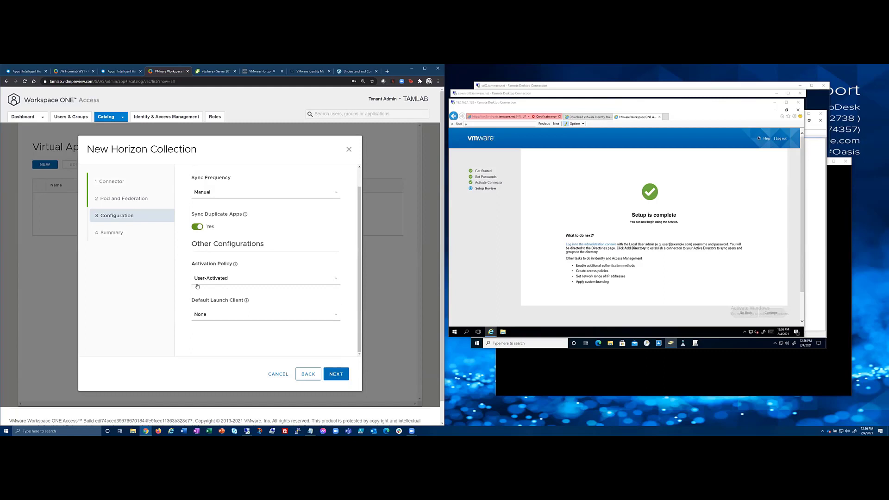
{"action": "left_click", "coordinate": [220, 278]}
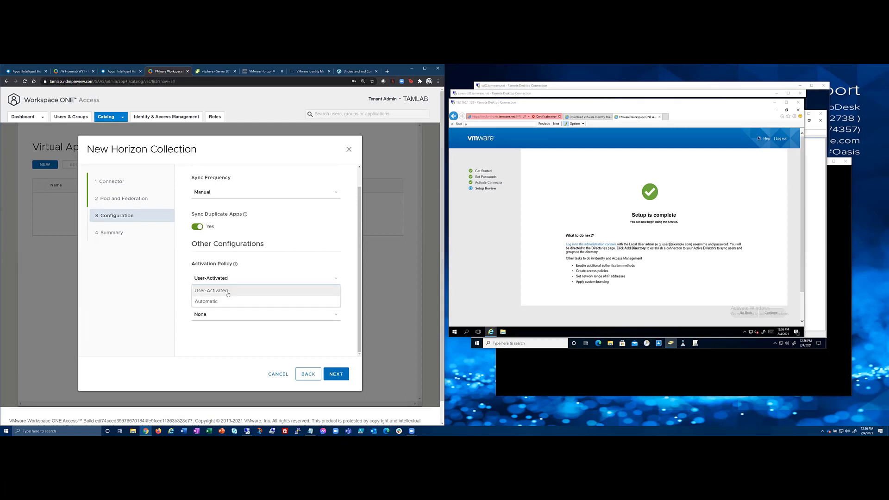
{"action": "left_click", "coordinate": [19, 73]}
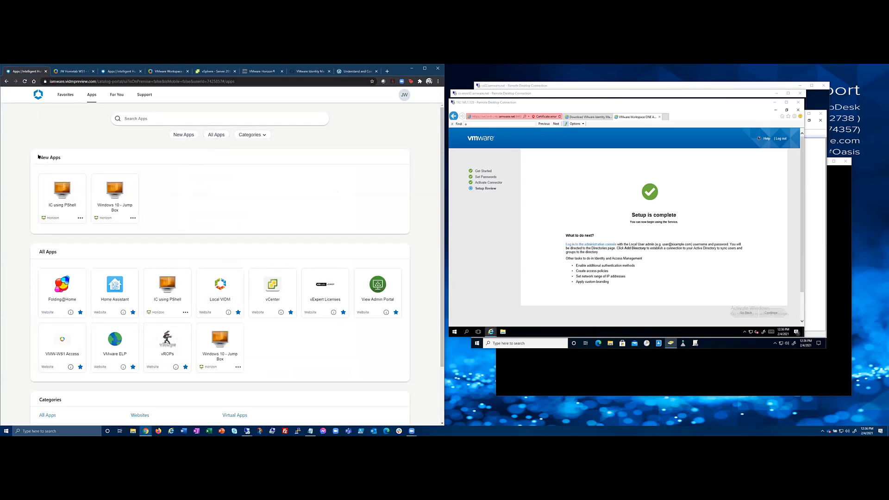
Browse the Hub's Favorites and Apps pages and the Windows 10 - Jump Box options.
{"action": "left_click", "coordinate": [65, 94]}
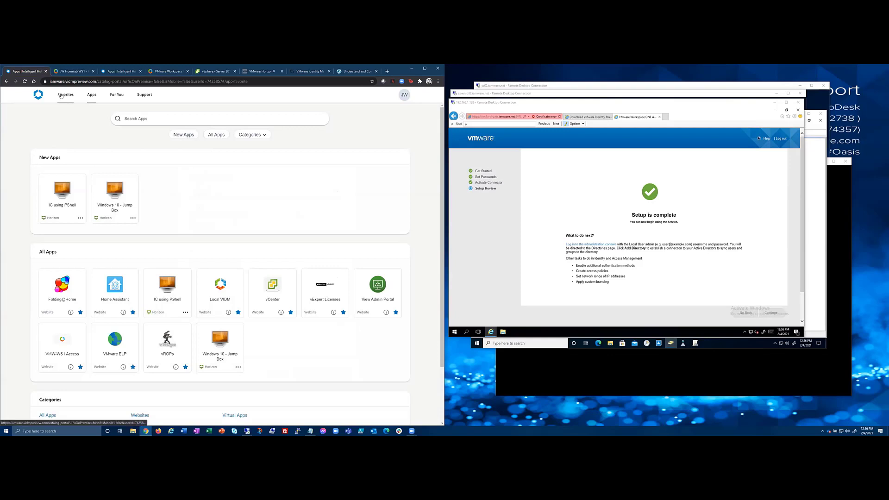
{"action": "left_click", "coordinate": [92, 95]}
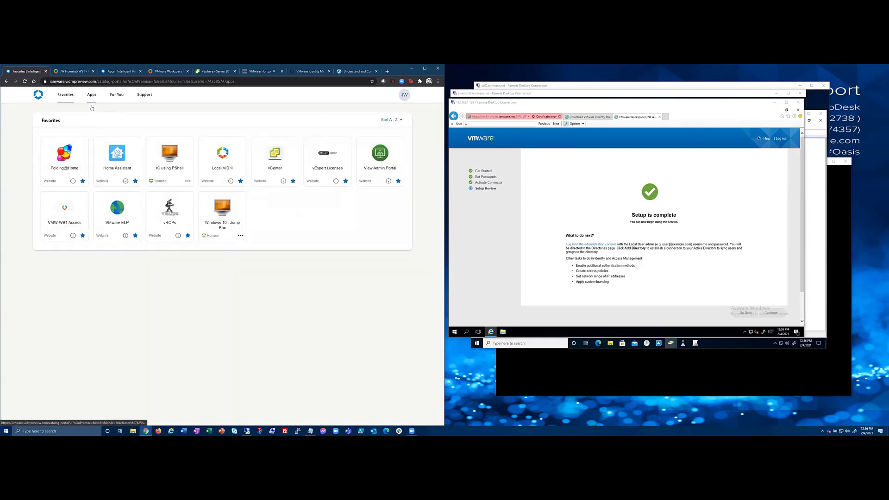
{"action": "left_click", "coordinate": [133, 218]}
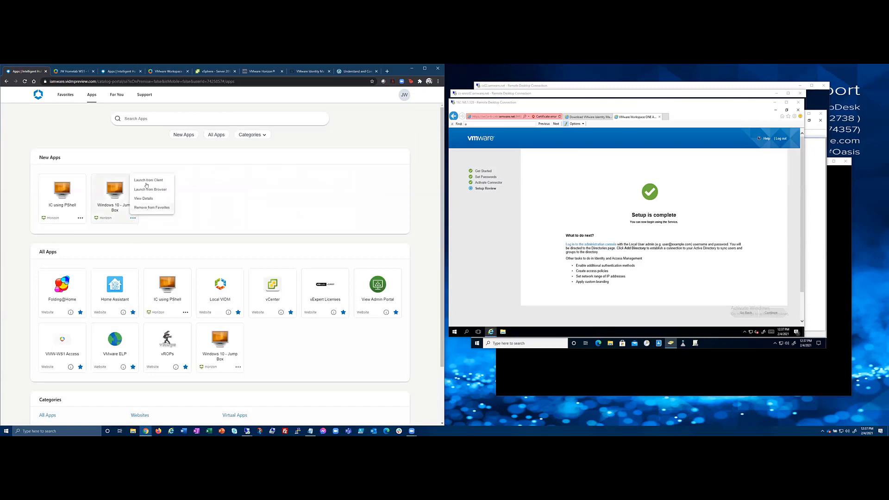
{"action": "left_click", "coordinate": [206, 168]}
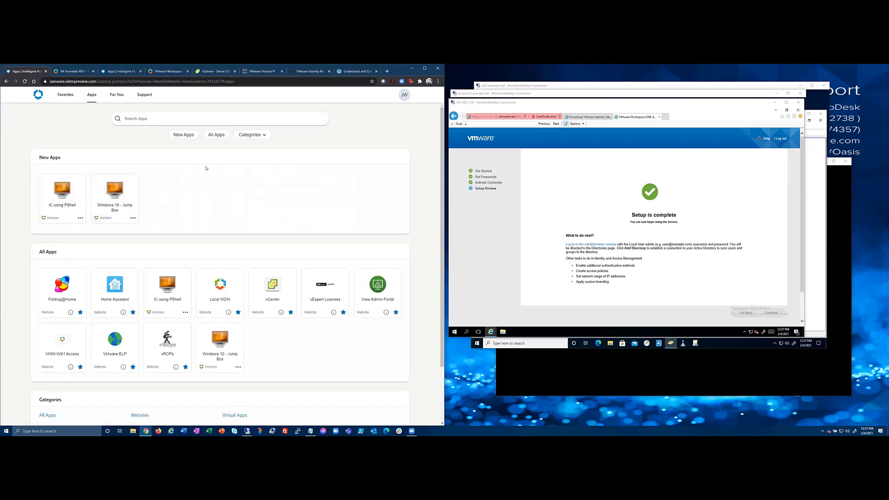
{"action": "left_click", "coordinate": [150, 73]}
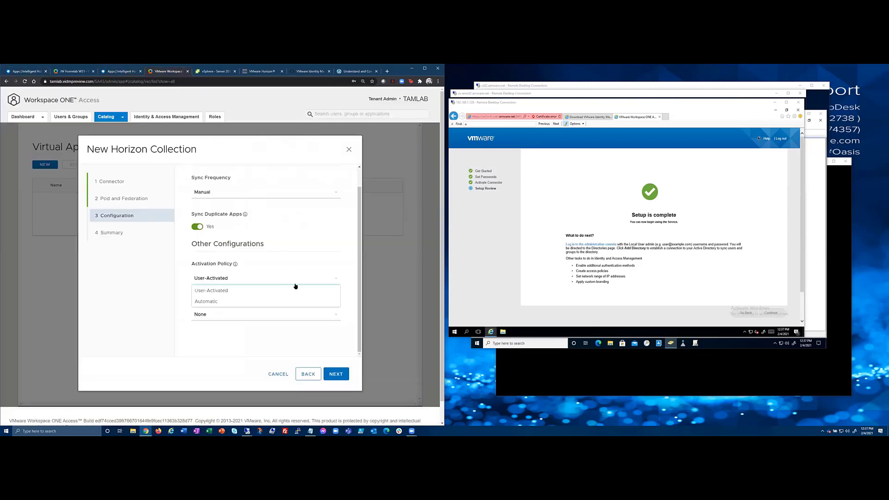
Keep User-Activated activation and set the default launch client to Browser.
{"action": "left_click", "coordinate": [265, 280]}
{"action": "left_click", "coordinate": [270, 326]}
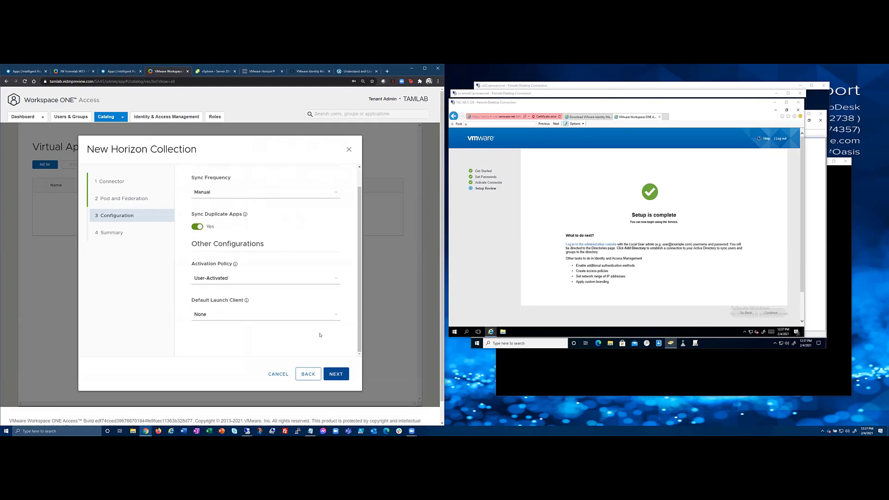
{"action": "left_click", "coordinate": [318, 315]}
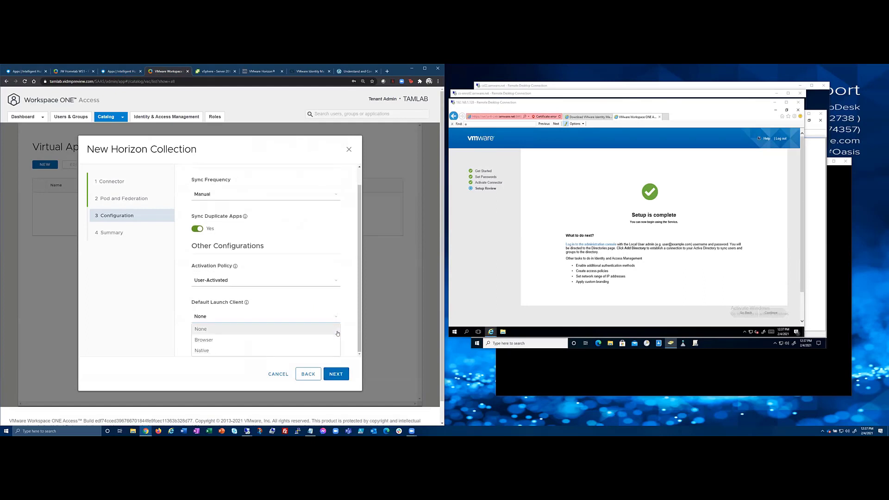
{"action": "scroll", "coordinate": [338, 333], "scroll_direction": "down", "scroll_amount": 2}
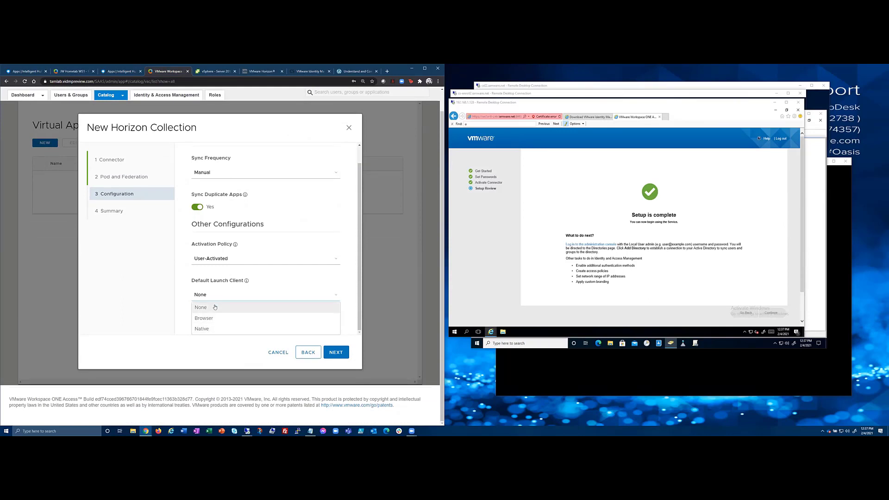
{"action": "left_click", "coordinate": [224, 318]}
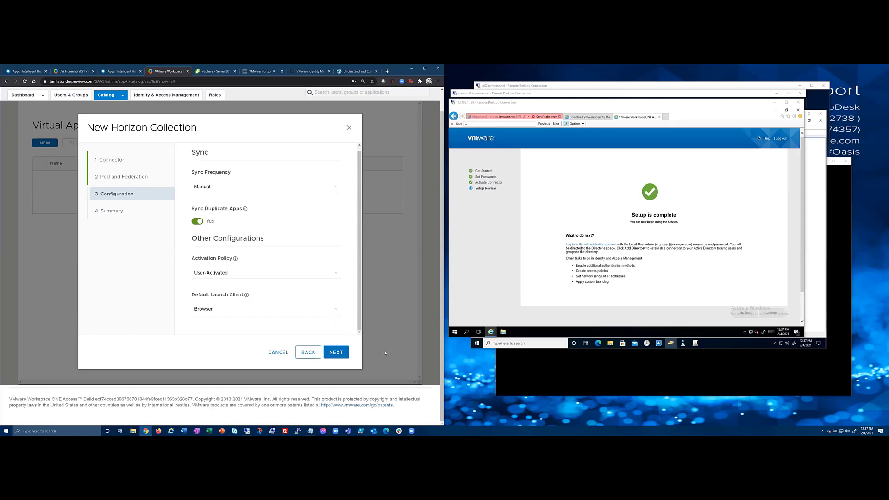
Save the collection from Summary, which fails because no broker is SAML-enabled.
{"action": "left_click", "coordinate": [337, 353]}
{"action": "scroll", "coordinate": [201, 268], "scroll_direction": "down", "scroll_amount": 5}
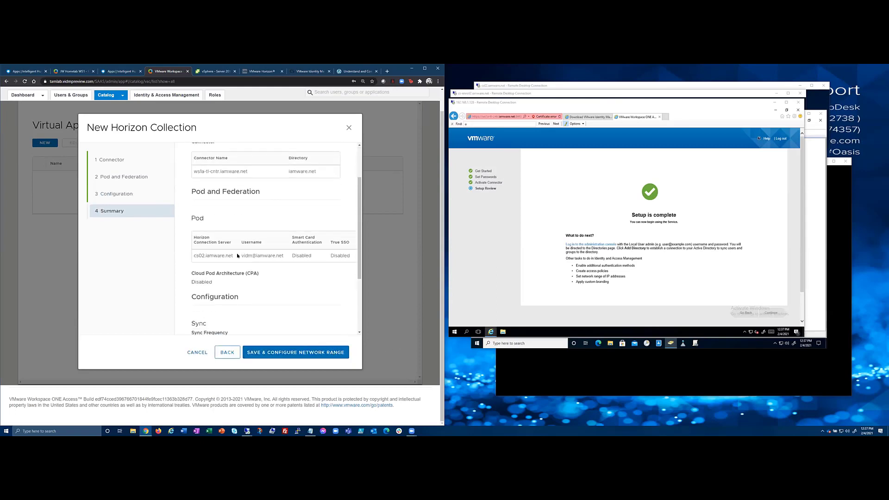
{"action": "left_click", "coordinate": [286, 353]}
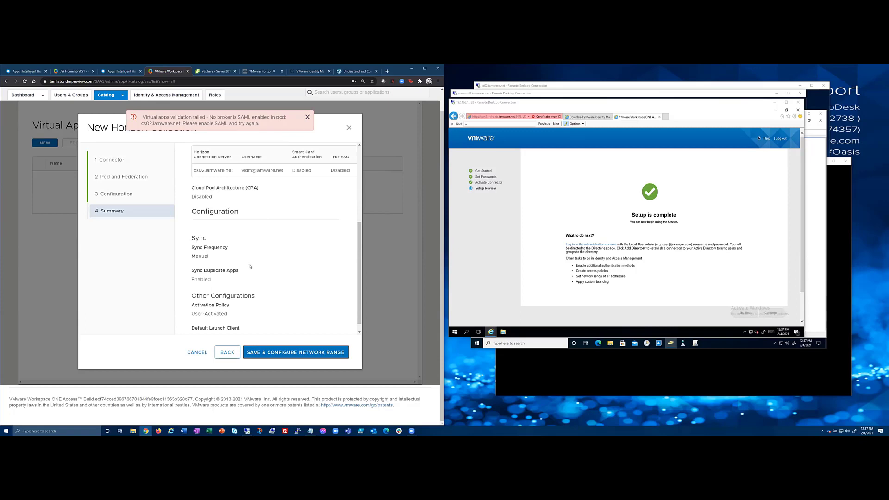
{"action": "left_click", "coordinate": [262, 72]}
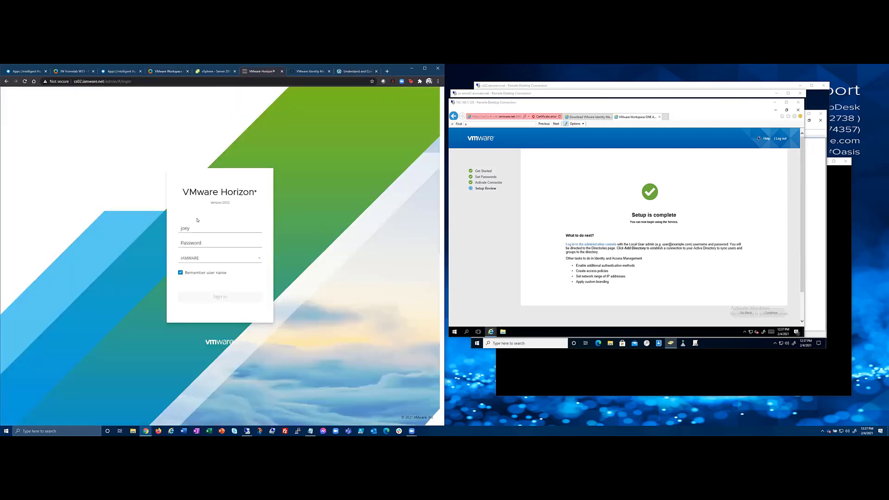
Sign in to Horizon Console with the admin password.
{"action": "left_click", "coordinate": [192, 243]}
{"action": "type", "text": "*****"}
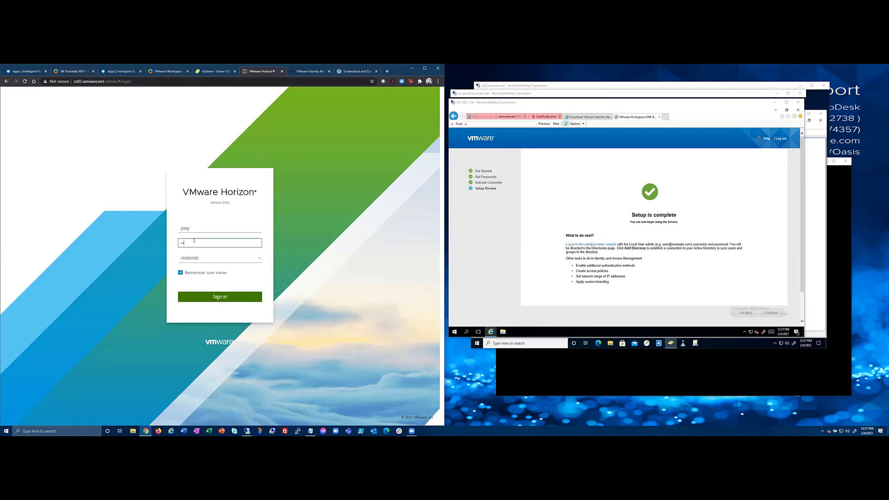
{"action": "key", "text": "Return"}
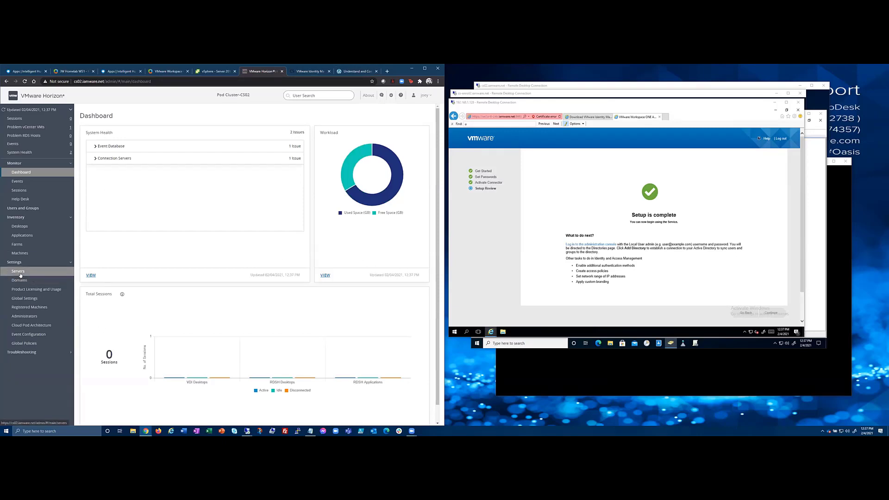
Reread the collection's enable-SAML error, then return to the Horizon Dashboard.
{"action": "left_click", "coordinate": [167, 72]}
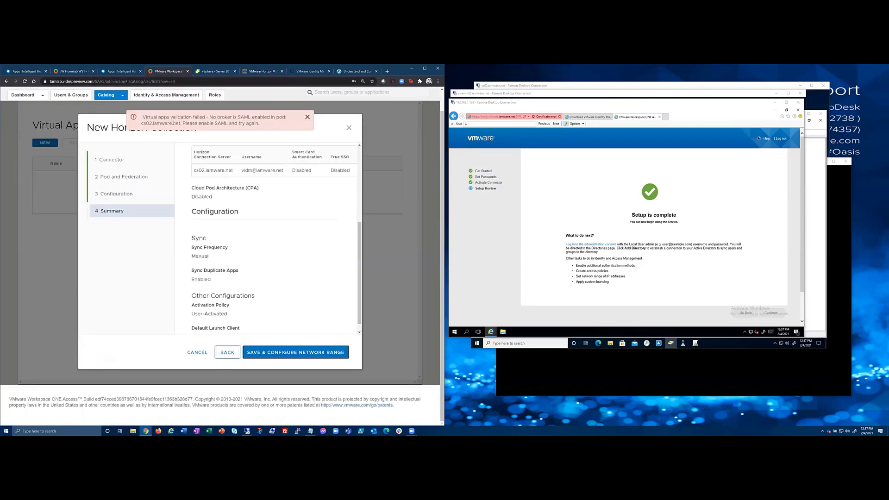
{"action": "left_click_drag", "start_coordinate": [185, 123], "coordinate": [252, 123]}
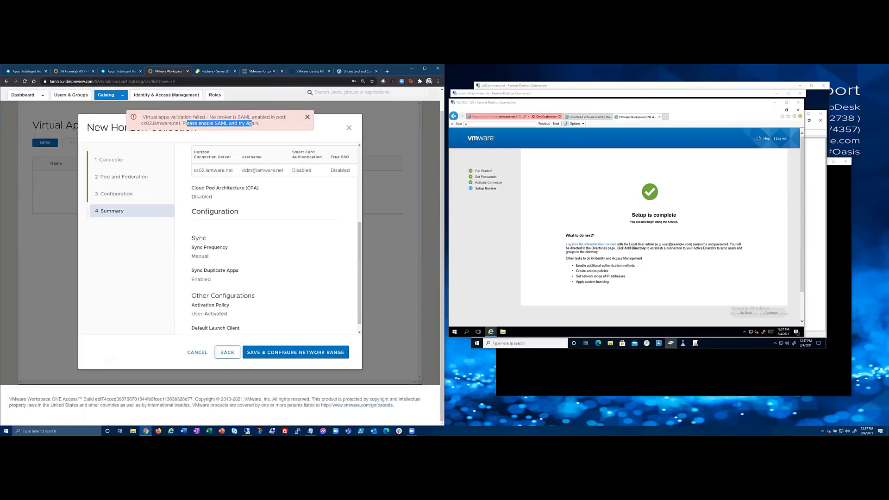
{"action": "left_click", "coordinate": [258, 71]}
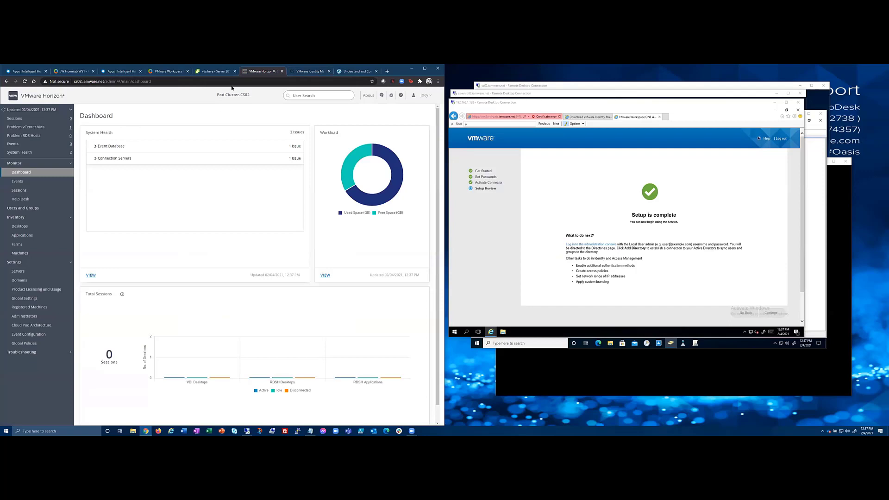
Open the Authentication settings for connection server CS02 under Settings > Servers > Connection Servers.
{"action": "left_click", "coordinate": [29, 274]}
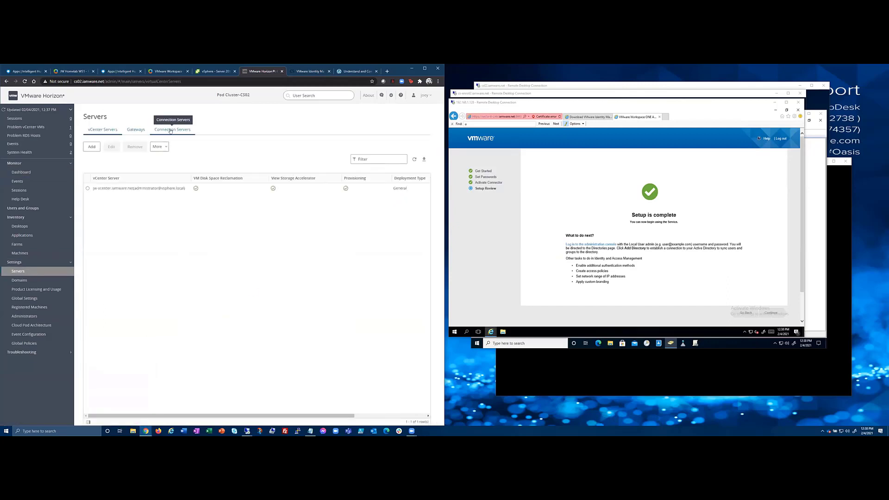
{"action": "left_click", "coordinate": [172, 130]}
{"action": "left_click", "coordinate": [88, 186]}
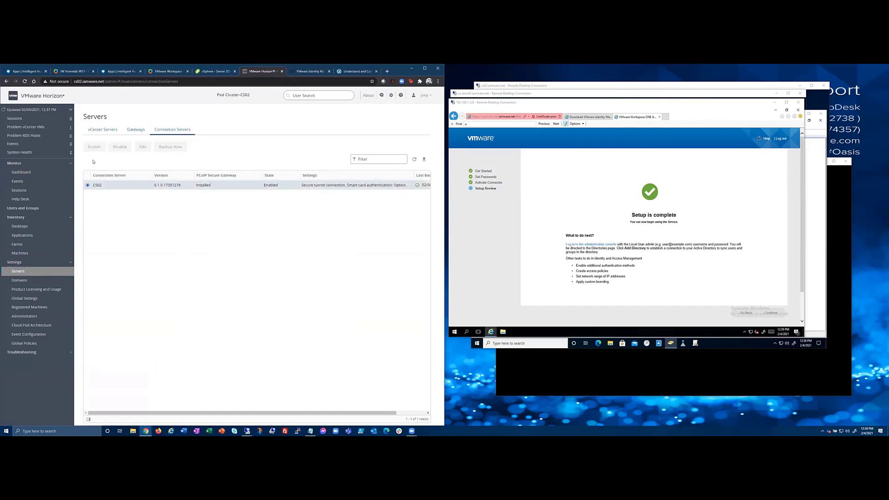
{"action": "left_click", "coordinate": [143, 148]}
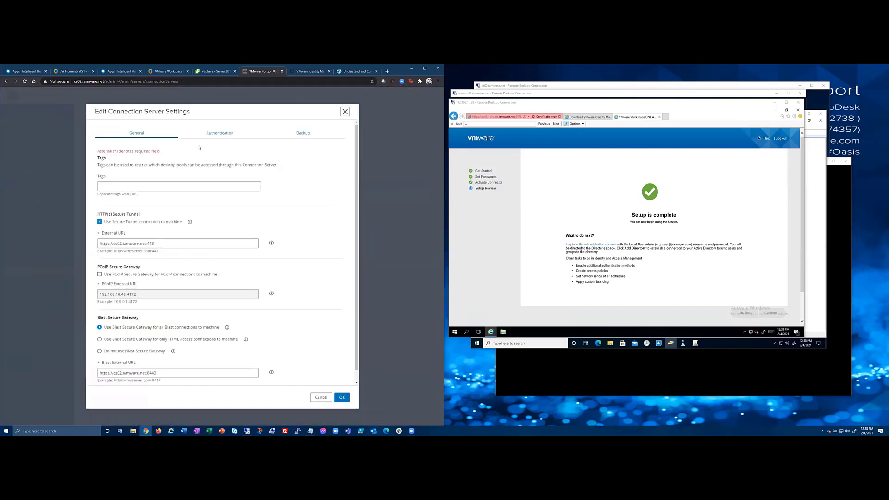
{"action": "left_click", "coordinate": [222, 135]}
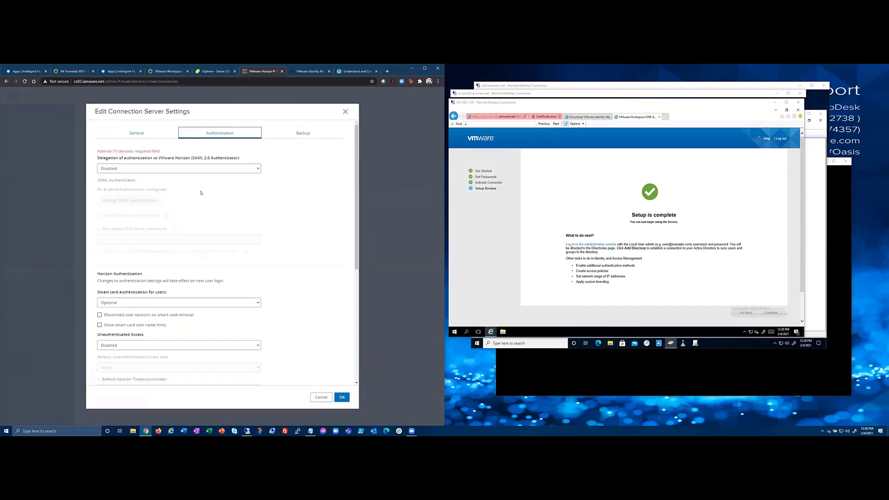
Change CS02's SAML 2.0 Authenticator delegation from Disabled to Allowed.
{"action": "left_click_drag", "start_coordinate": [106, 158], "coordinate": [240, 159]}
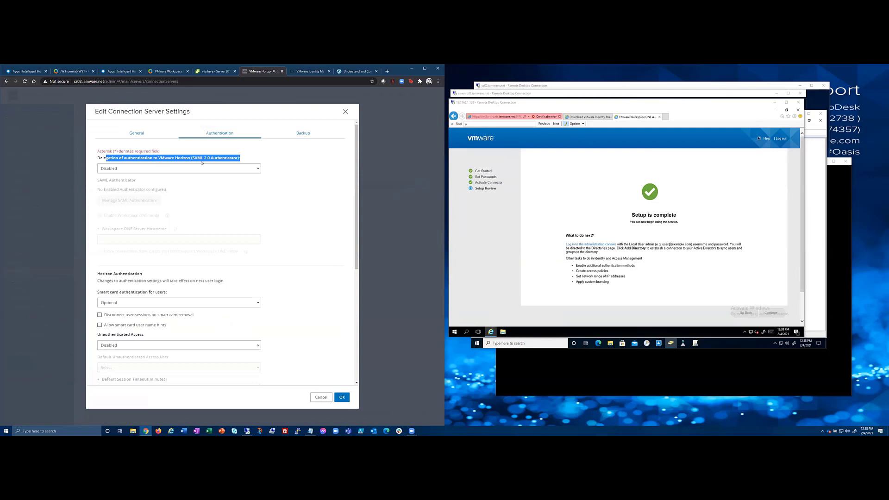
{"action": "left_click", "coordinate": [225, 168]}
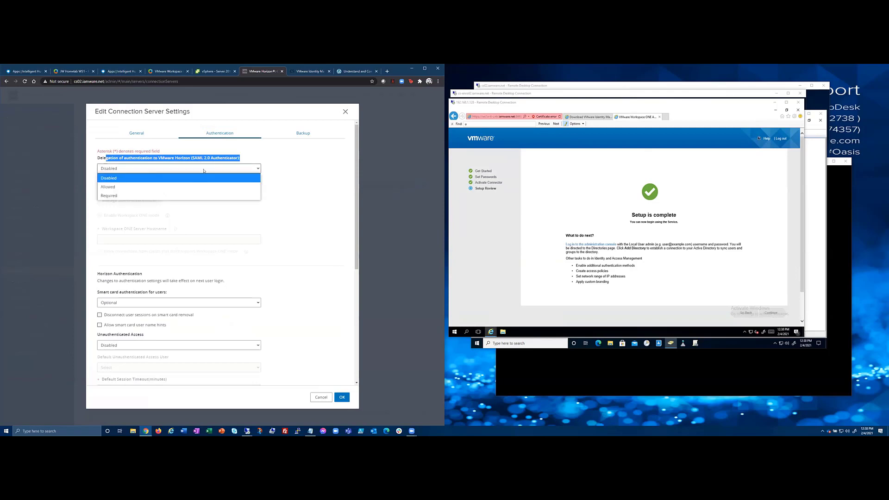
{"action": "left_click", "coordinate": [113, 187]}
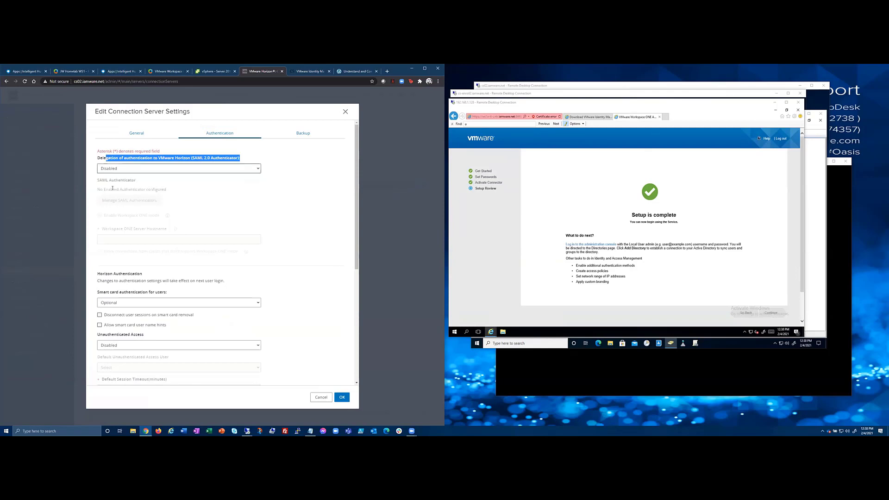
{"action": "left_click", "coordinate": [201, 169]}
{"action": "left_click", "coordinate": [281, 159]}
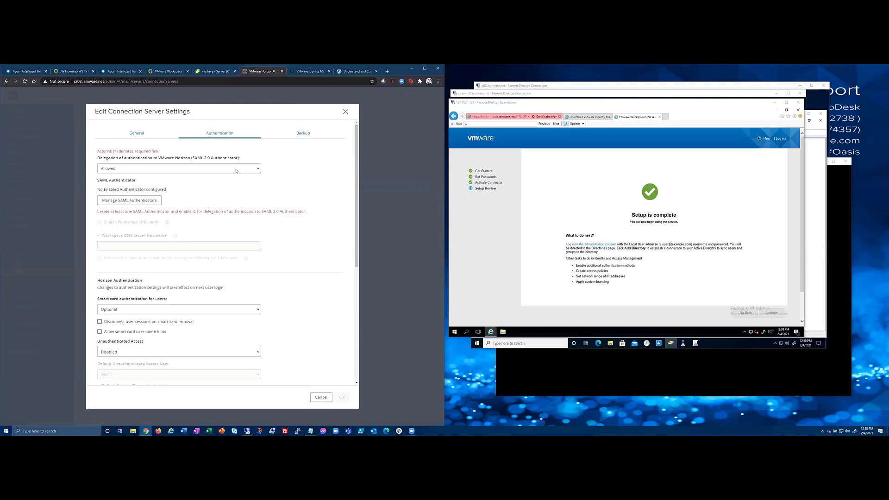
Leave CS02's SAML delegation at Allowed and open its empty Manage SAML Authenticators list.
{"action": "left_click", "coordinate": [236, 171]}
{"action": "left_click", "coordinate": [236, 171]}
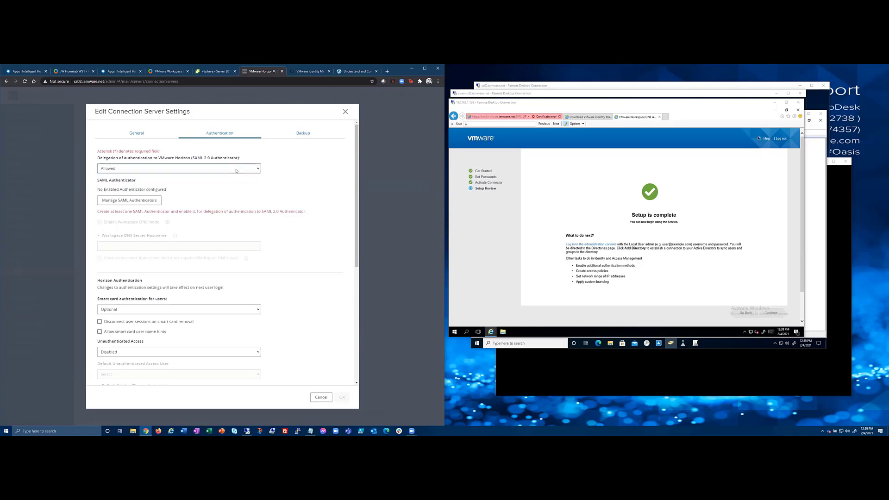
{"action": "left_click", "coordinate": [124, 202]}
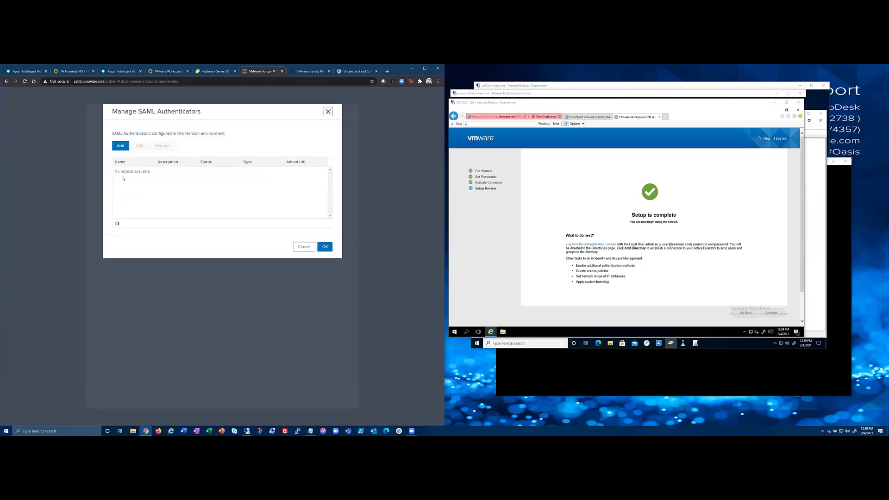
Add a new SAML 2.0 authenticator labelled tamlab.vidmpreview.com.
{"action": "left_click", "coordinate": [119, 145]}
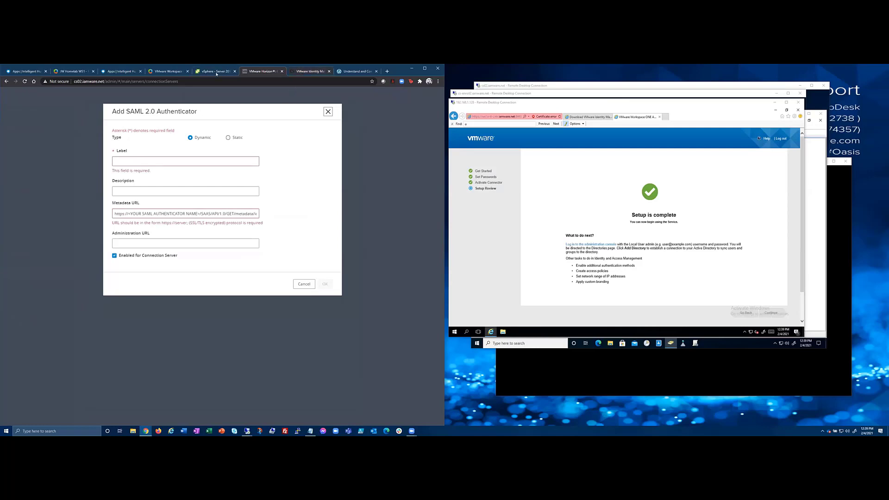
{"action": "left_click", "coordinate": [134, 160]}
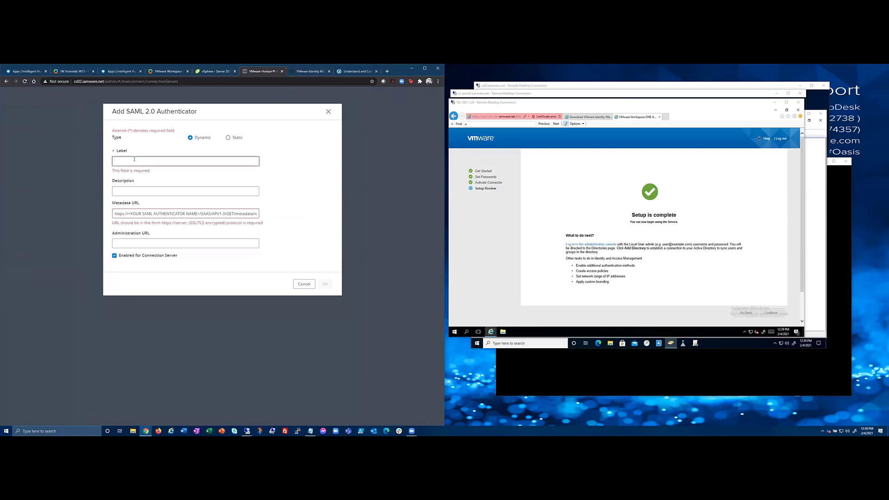
{"action": "type", "text": "tamlab.vid"}
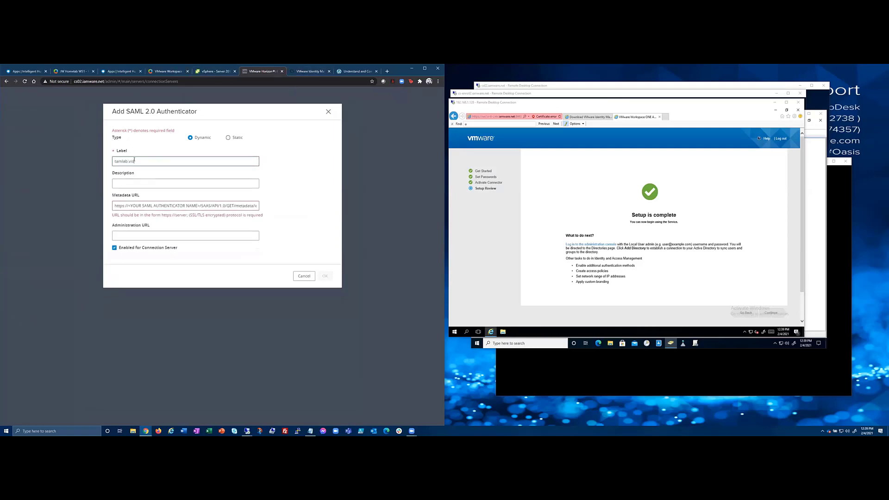
{"action": "type", "text": "mpreview.com"}
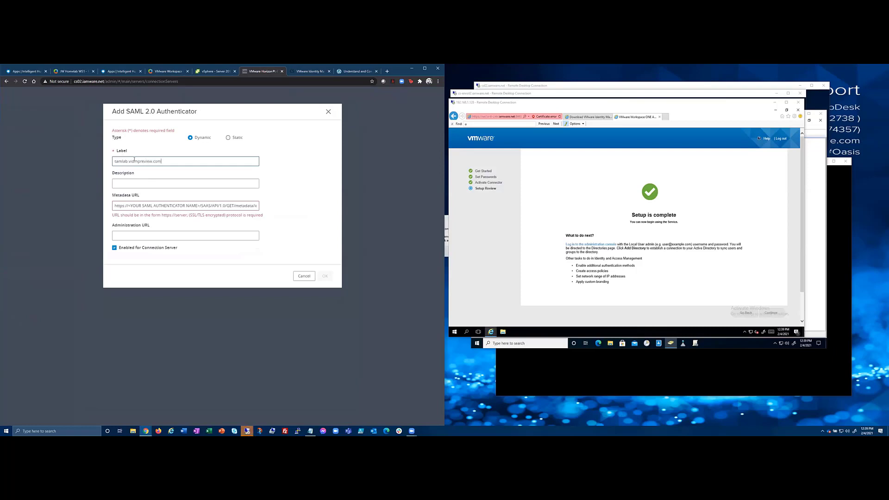
{"action": "key", "text": "Tab"}
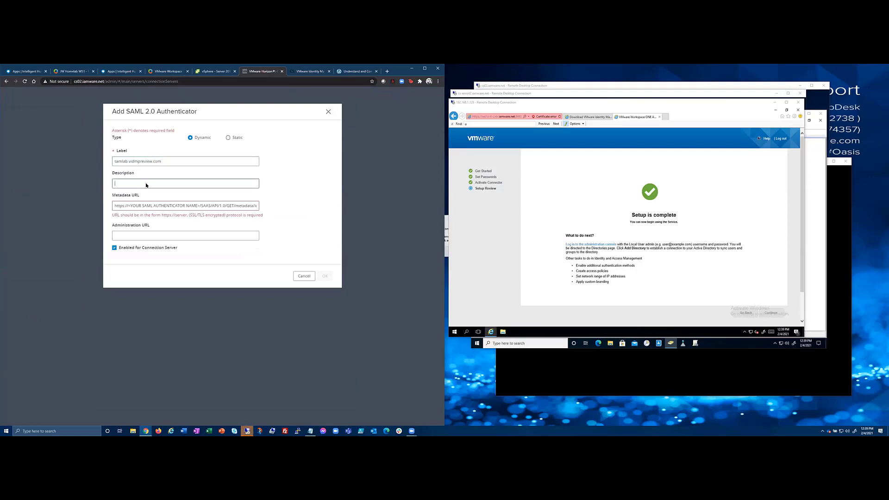
Put the label into the metadata URL placeholder, save the authenticator, and return to the collection wizard.
{"action": "triple_click", "coordinate": [154, 162]}
{"action": "key", "text": "ctrl+c"}
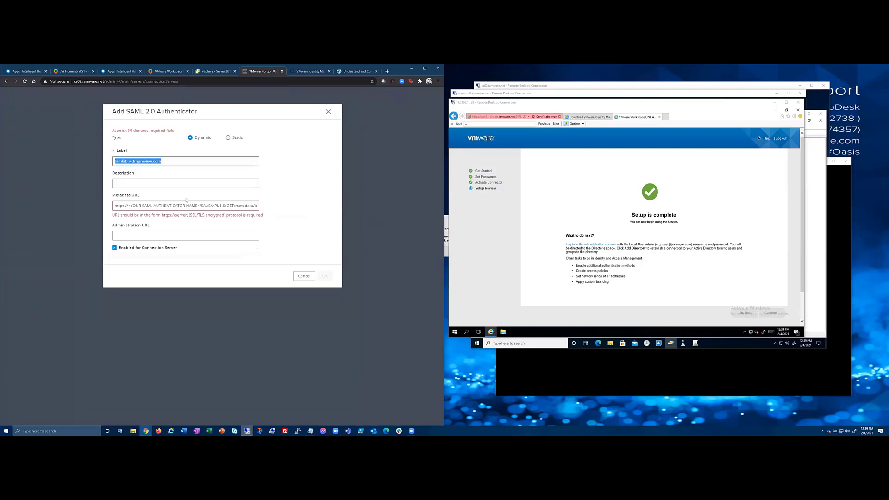
{"action": "left_click_drag", "start_coordinate": [198, 204], "coordinate": [128, 203]}
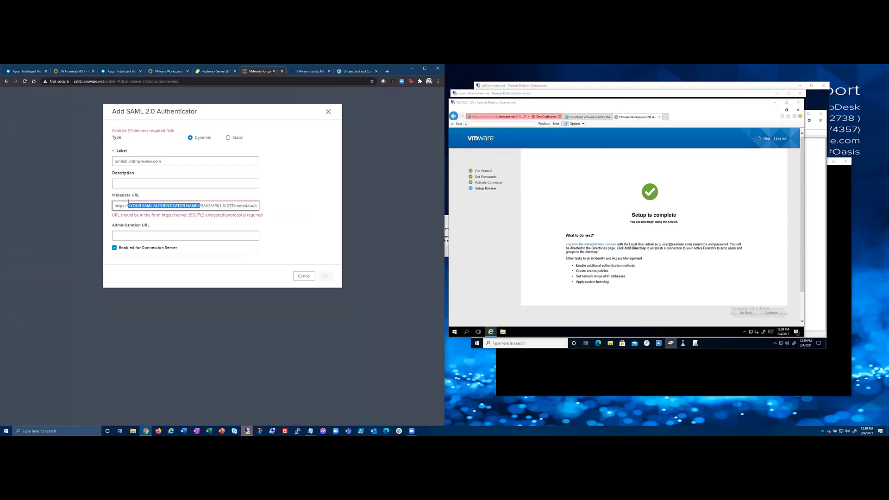
{"action": "key", "text": "ctrl+v"}
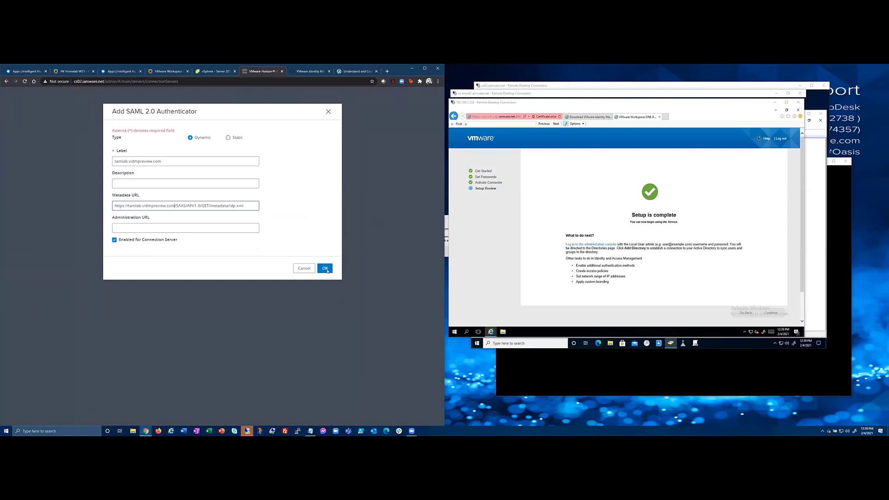
{"action": "left_click", "coordinate": [326, 269]}
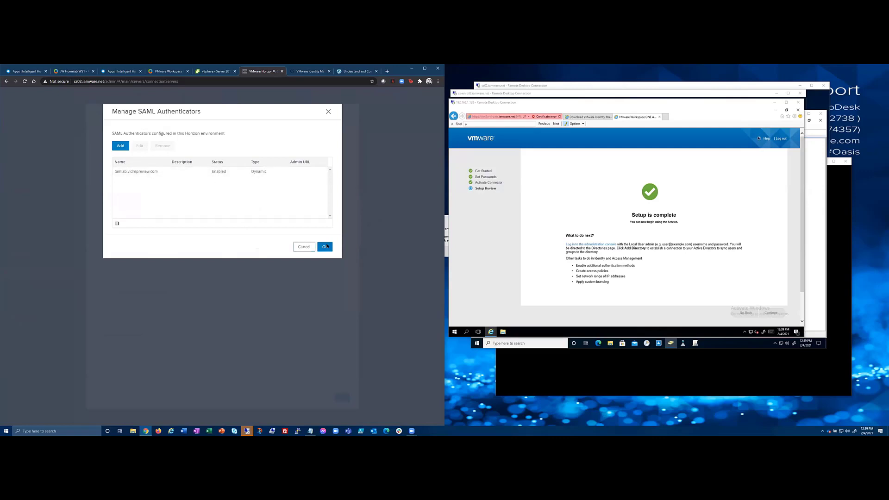
{"action": "left_click", "coordinate": [304, 247]}
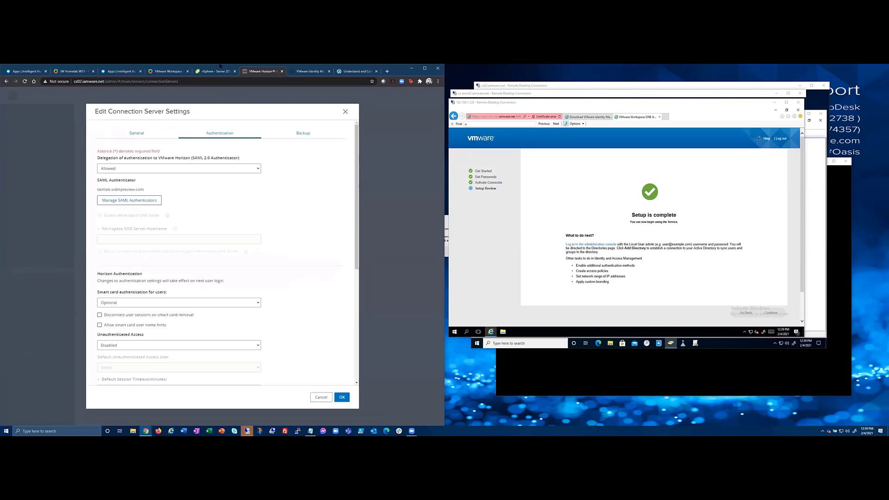
{"action": "left_click", "coordinate": [167, 72]}
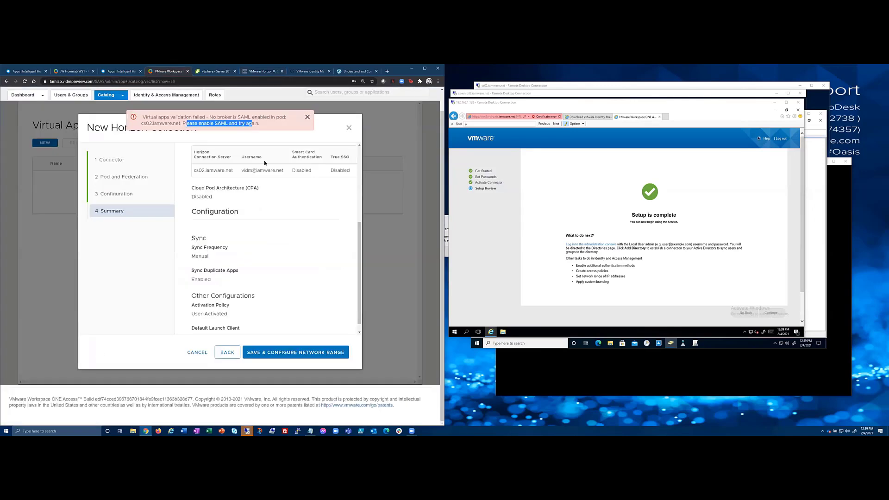
After the collection save fails validation, save CS02's connection server authentication settings.
{"action": "left_click", "coordinate": [289, 353]}
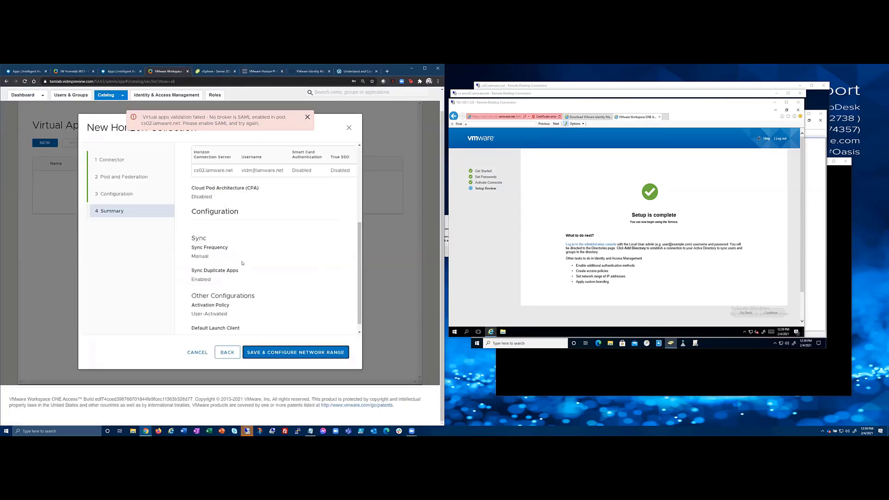
{"action": "left_click", "coordinate": [307, 117]}
{"action": "left_click", "coordinate": [250, 72]}
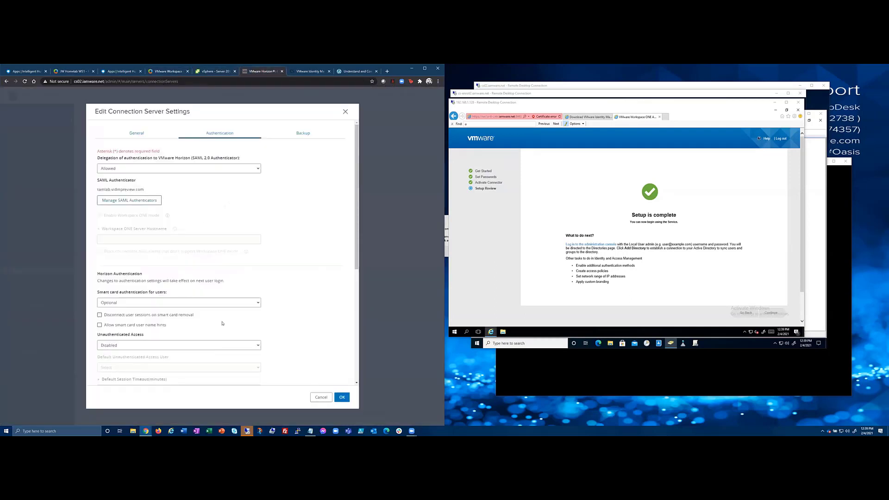
{"action": "left_click", "coordinate": [341, 398]}
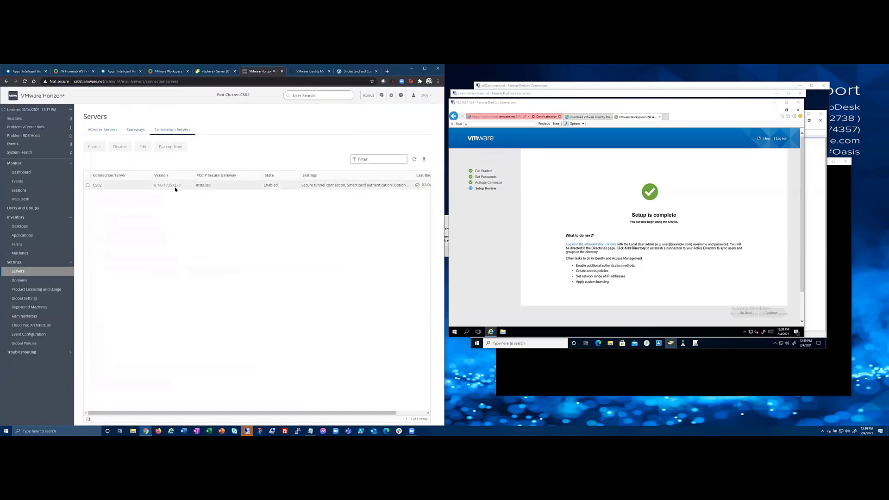
{"action": "left_click", "coordinate": [162, 70]}
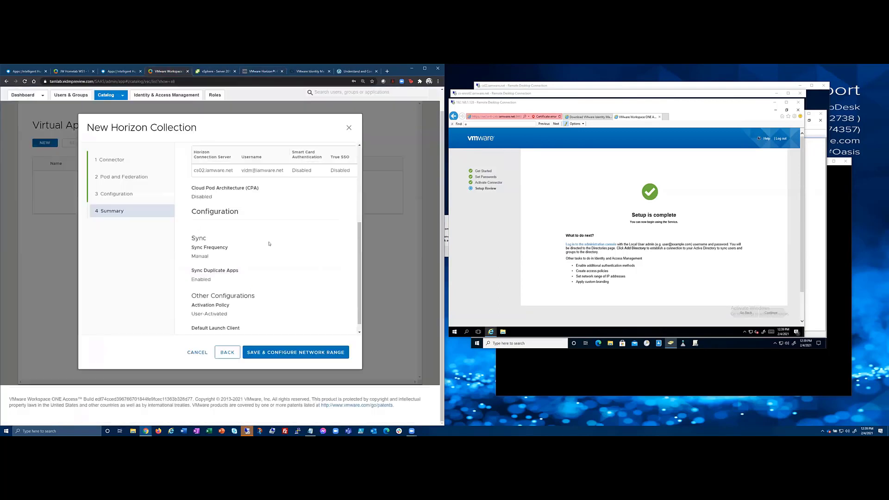
Save the cs02.iamware.net collection and finish the network range step.
{"action": "left_click", "coordinate": [308, 353]}
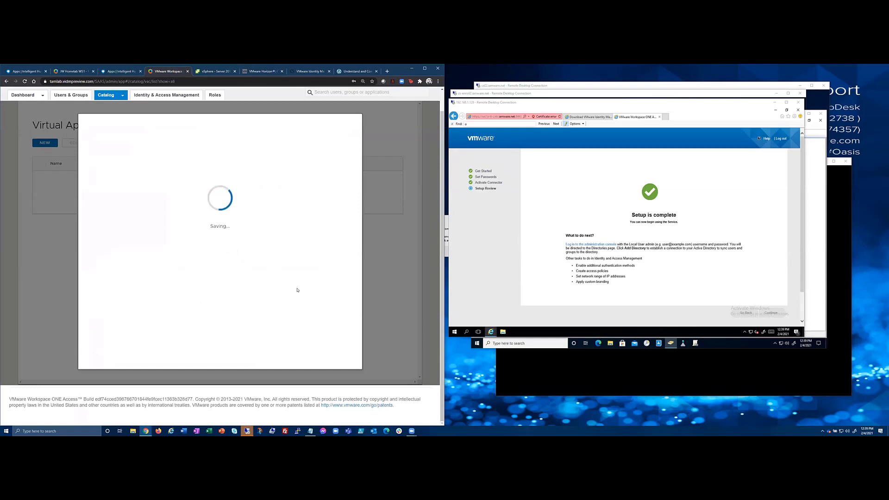
{"action": "left_click_drag", "start_coordinate": [104, 147], "coordinate": [237, 148]}
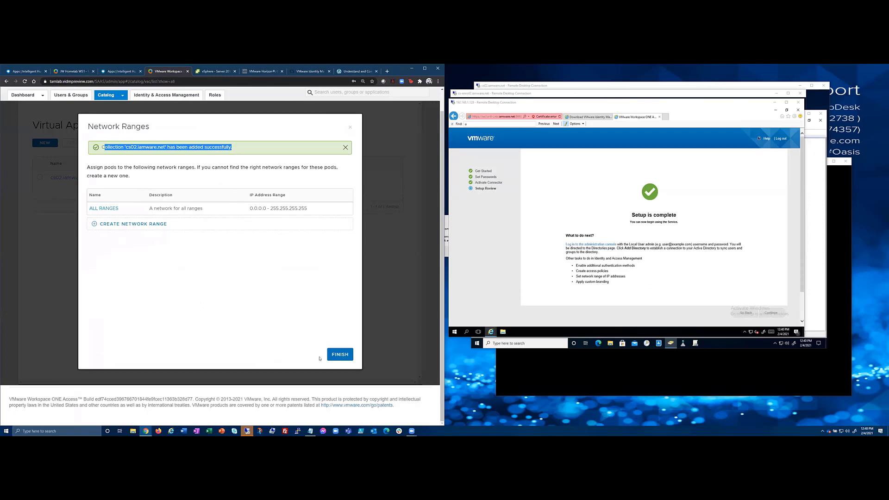
{"action": "left_click", "coordinate": [339, 353]}
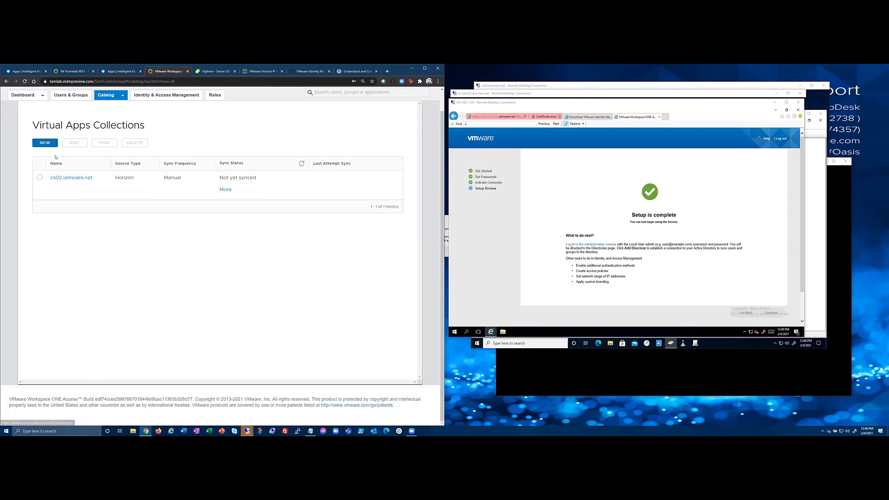
Sync cs02.iamware.net and confirm it adds the VDI2 - Win10 desktop and its assignment.
{"action": "left_click", "coordinate": [172, 181]}
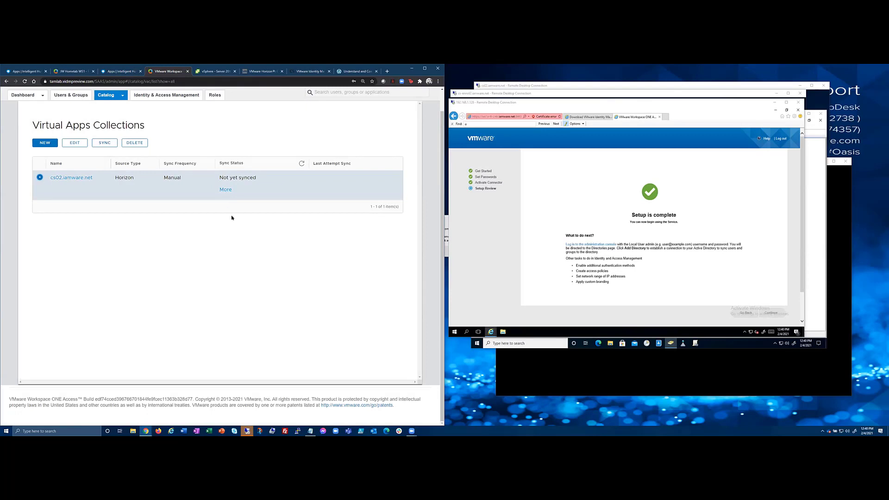
{"action": "left_click", "coordinate": [108, 145]}
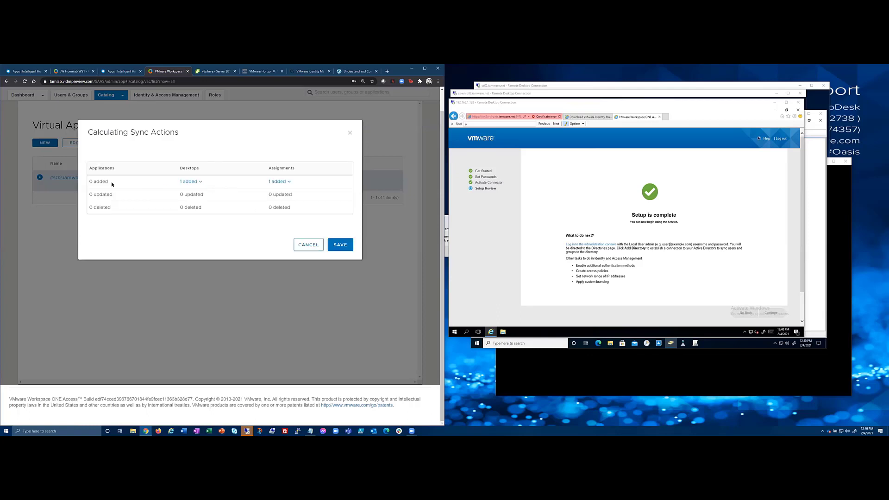
{"action": "left_click", "coordinate": [198, 185]}
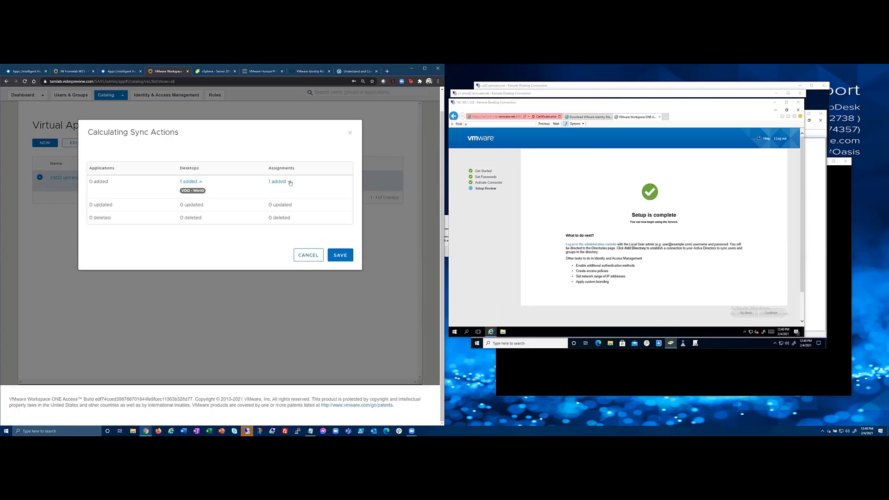
{"action": "left_click", "coordinate": [285, 182]}
{"action": "left_click", "coordinate": [340, 255]}
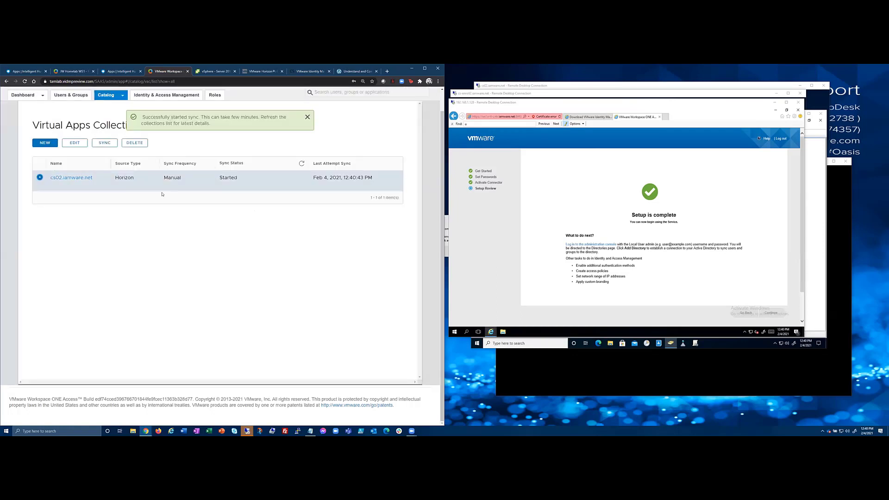
{"action": "left_click", "coordinate": [121, 95]}
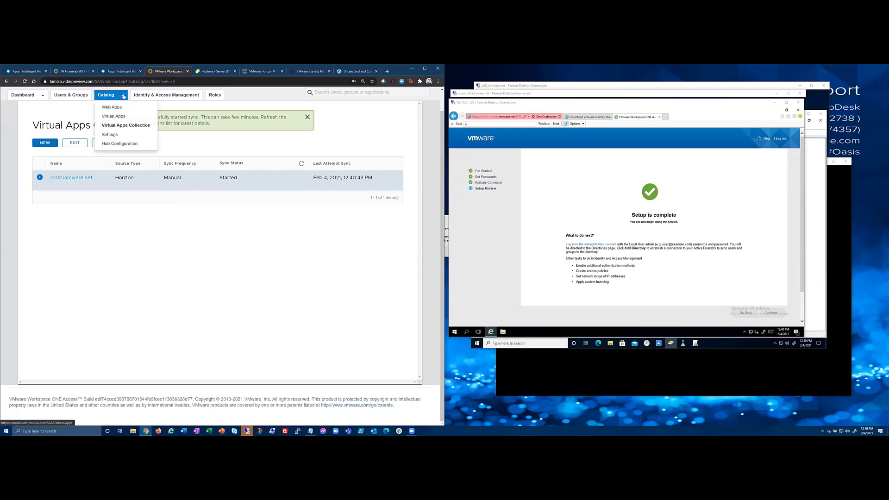
{"action": "left_click", "coordinate": [120, 117]}
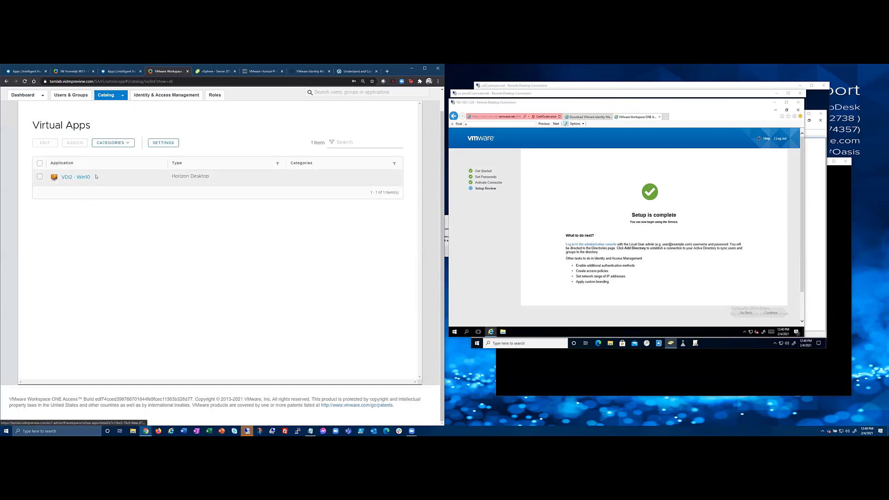
{"action": "left_click", "coordinate": [40, 177]}
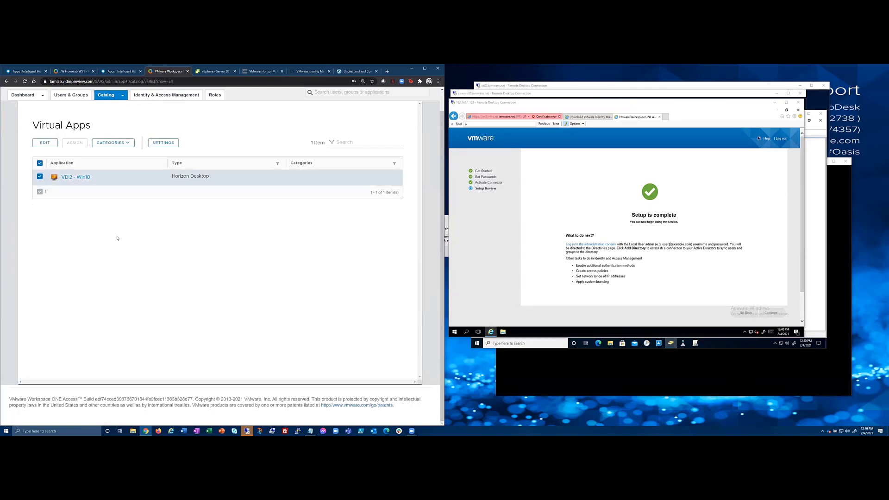
{"action": "left_click", "coordinate": [164, 142]}
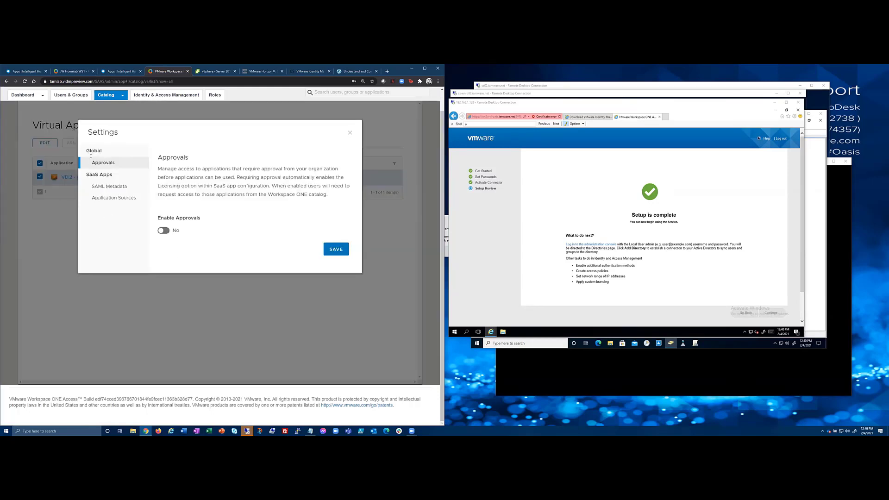
{"action": "left_click", "coordinate": [350, 132]}
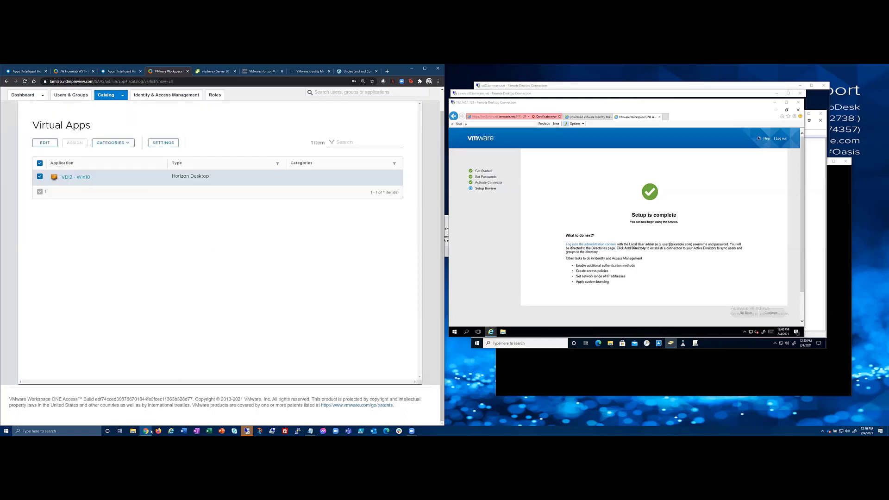
{"action": "mouse_move", "coordinate": [147, 432]}
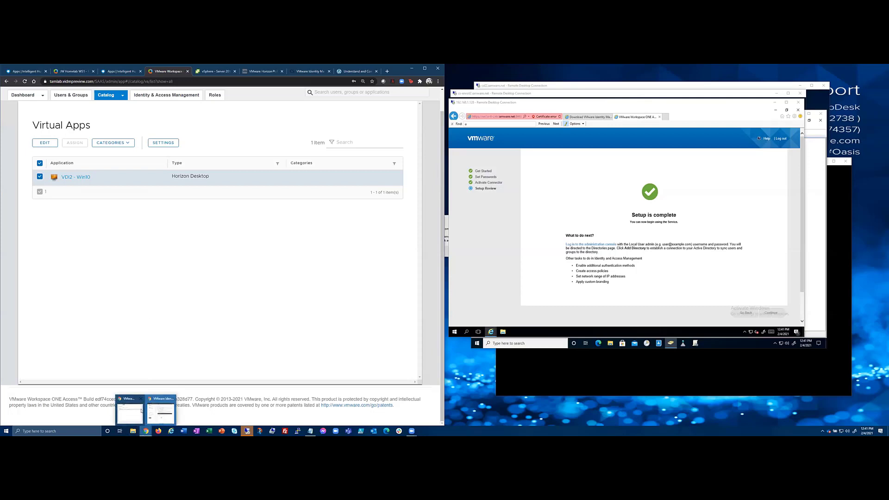
Load the tamlab.vidmpreview.com portal in a new incognito Chrome window.
{"action": "right_click", "coordinate": [148, 431]}
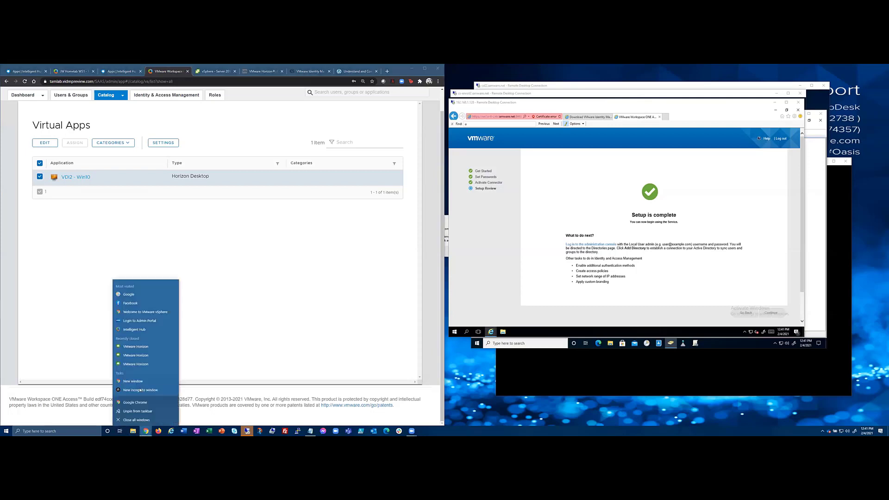
{"action": "left_click", "coordinate": [171, 189]}
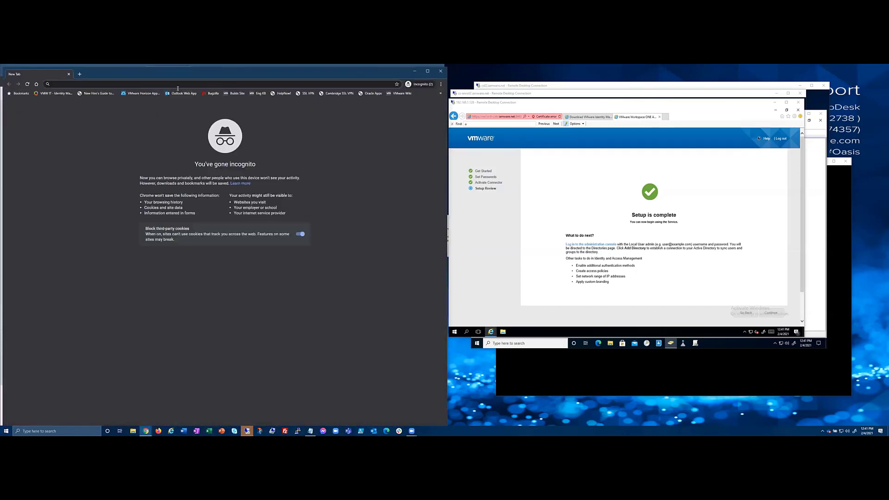
{"action": "type", "text": "https://tam"}
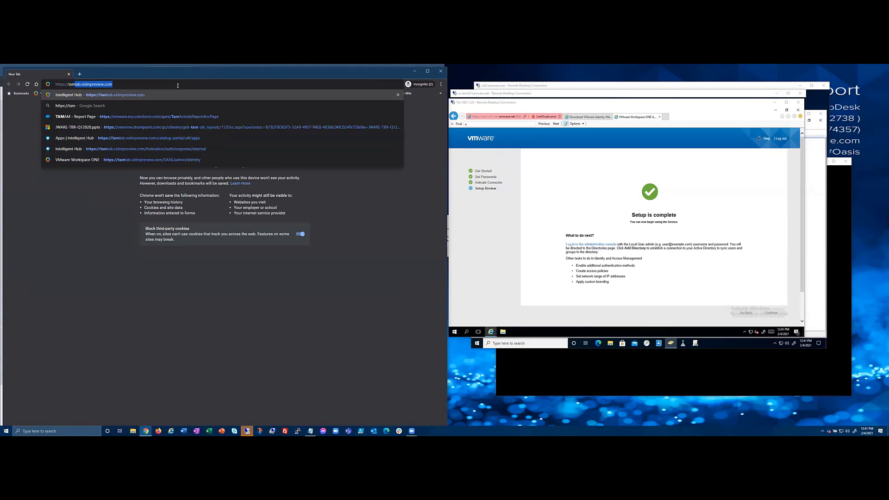
{"action": "key", "text": "Return"}
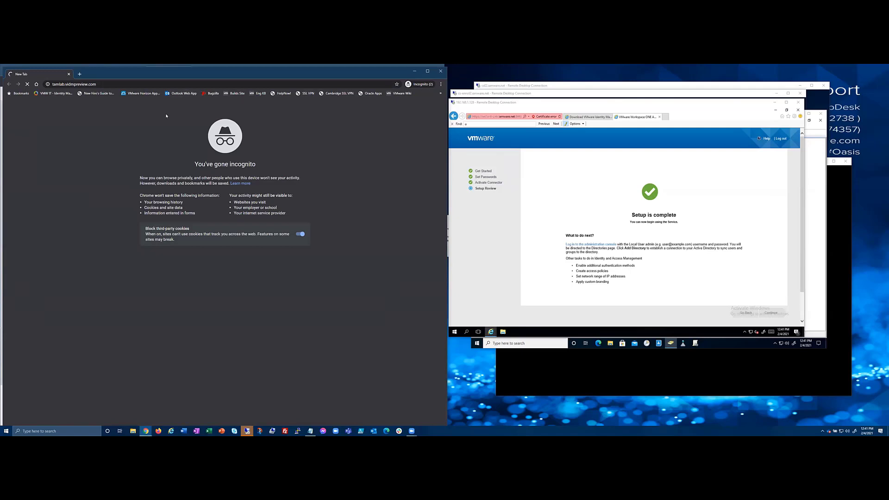
{"action": "left_click", "coordinate": [113, 86]}
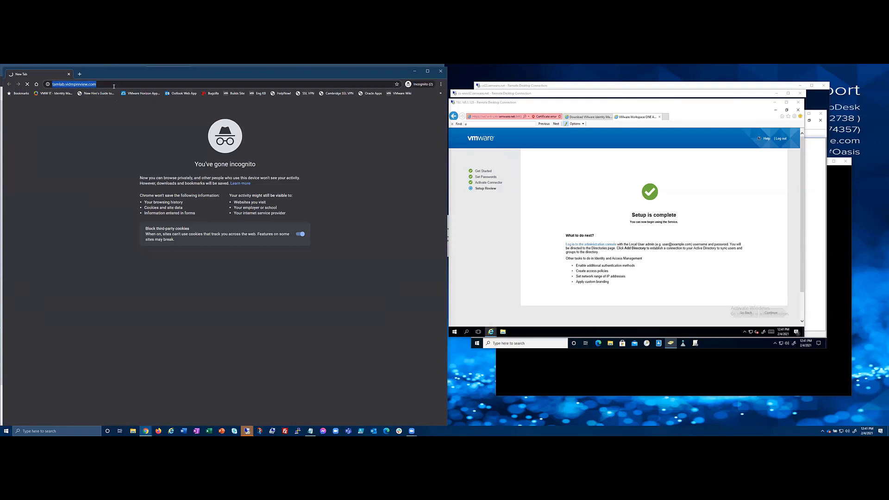
{"action": "type", "text": "https://tam"}
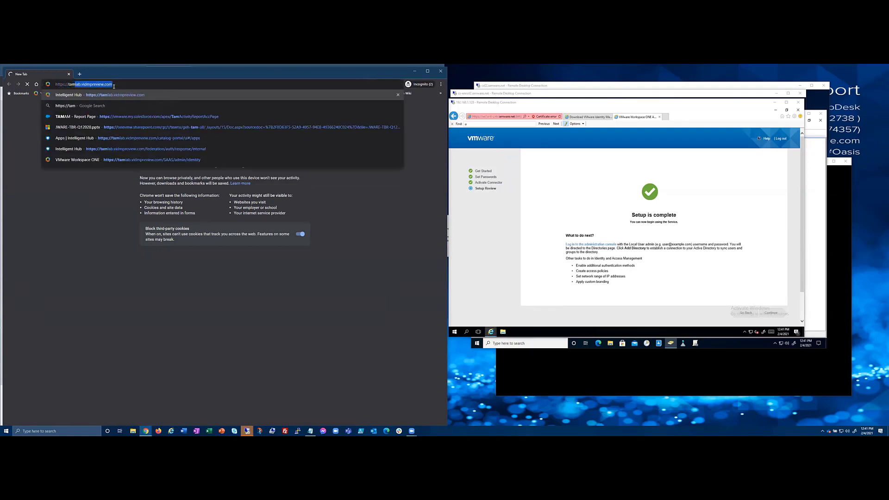
{"action": "key", "text": "Return"}
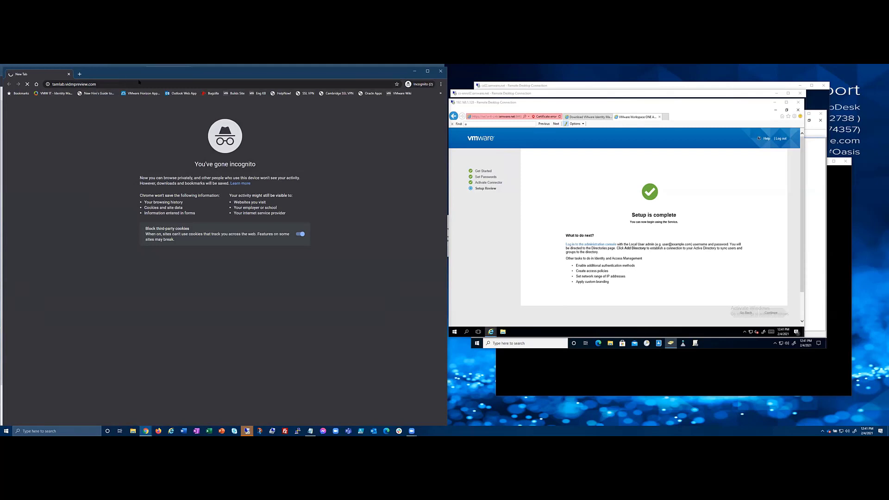
Move the incognito portal window beside the admin console and select its address.
{"action": "left_click_drag", "start_coordinate": [139, 75], "coordinate": [333, 79]}
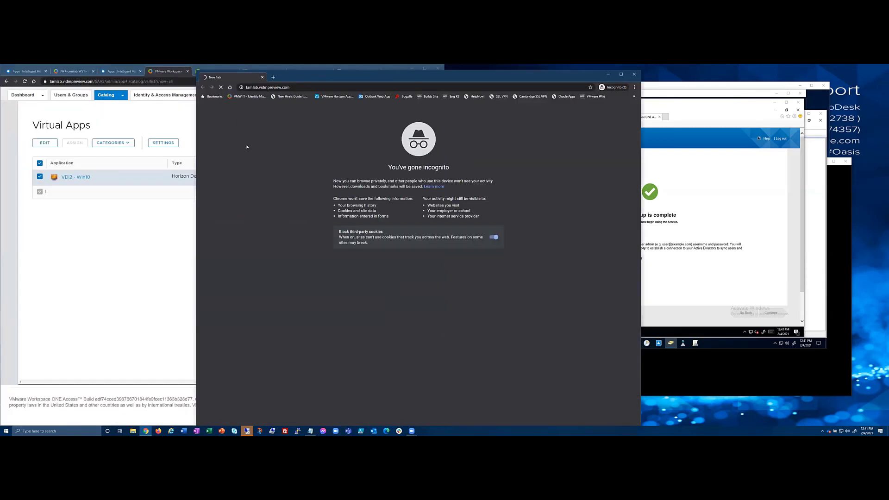
{"action": "left_click_drag", "start_coordinate": [273, 78], "coordinate": [229, 74]}
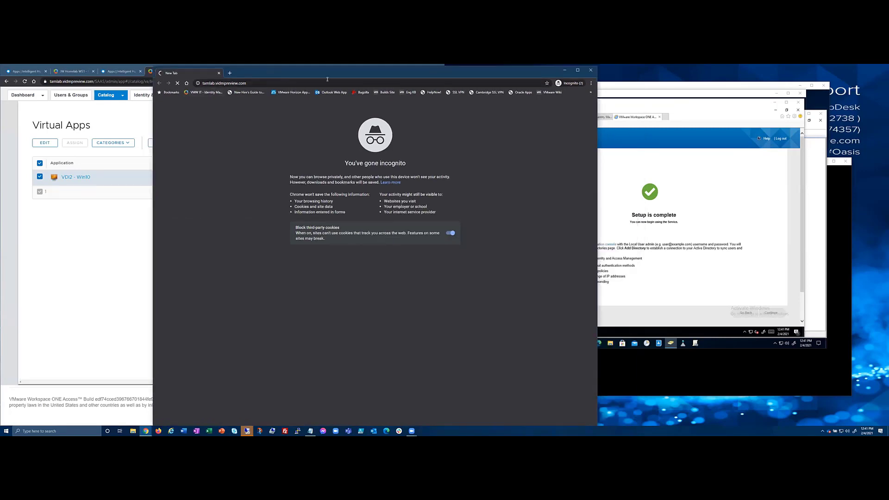
{"action": "left_click_drag", "start_coordinate": [329, 76], "coordinate": [324, 95]}
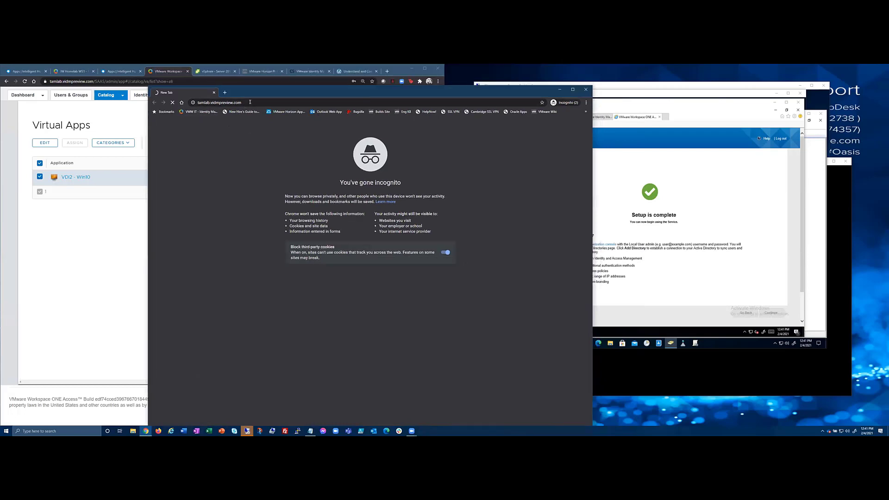
{"action": "left_click", "coordinate": [250, 102]}
{"action": "right_click", "coordinate": [234, 103]}
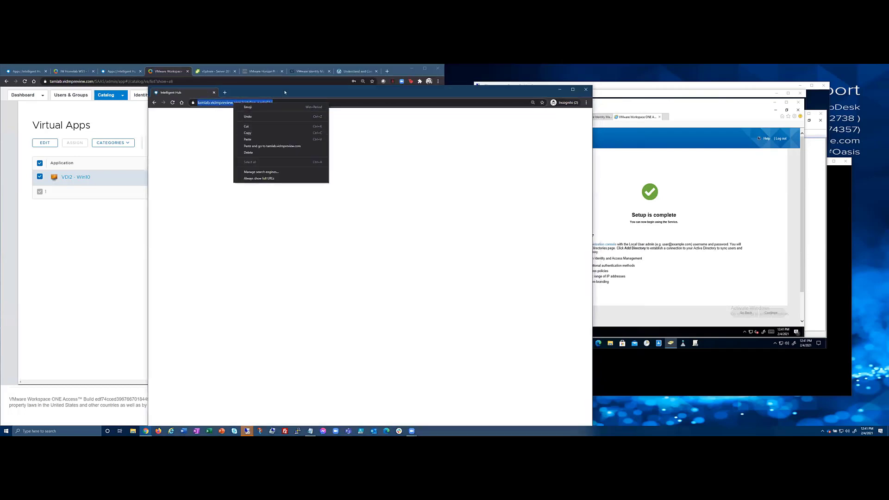
Show and refresh the Intelligent Hub Apps page, which still lists no apps.
{"action": "left_click", "coordinate": [285, 92]}
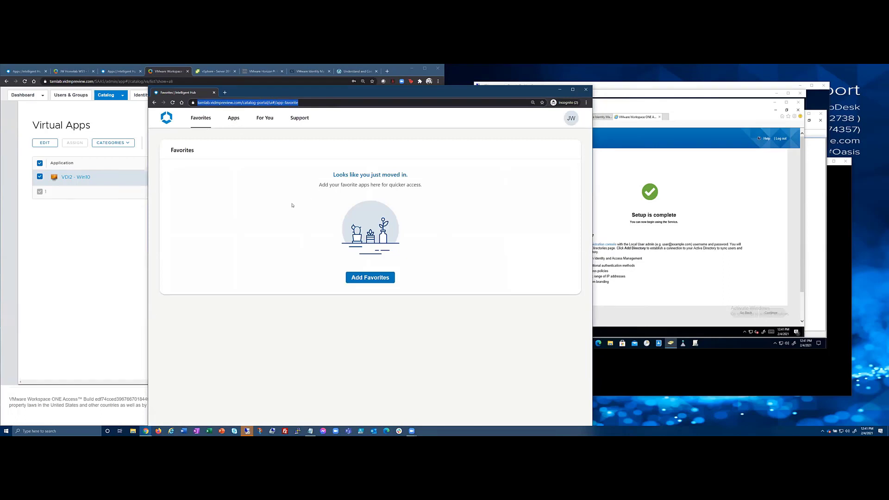
{"action": "left_click", "coordinate": [237, 120]}
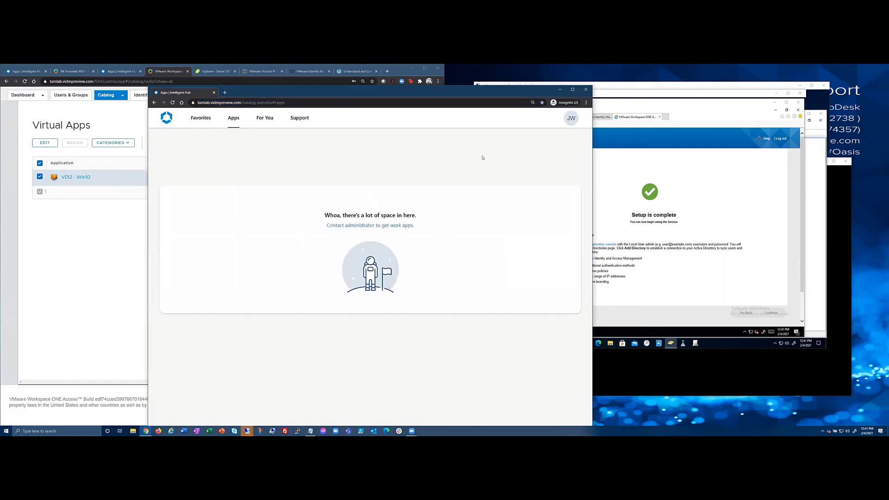
{"action": "key", "text": "F5"}
Review the VDI2 - Win10 desktop's details in the admin console, then return to the Hub window.
{"action": "left_click", "coordinate": [63, 280]}
{"action": "left_click", "coordinate": [40, 176]}
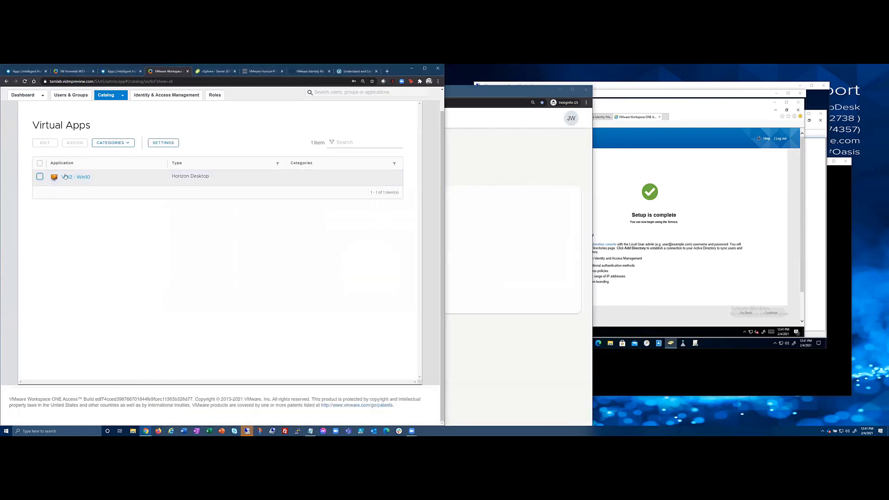
{"action": "left_click", "coordinate": [74, 177]}
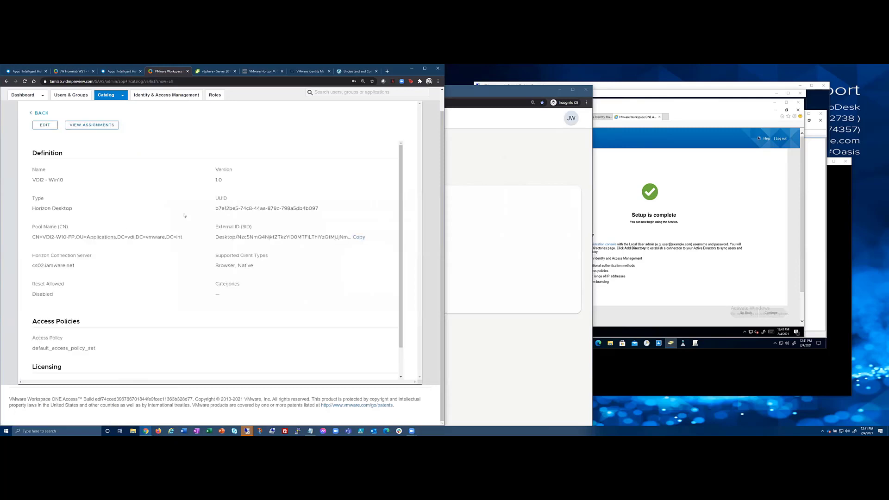
{"action": "scroll", "coordinate": [183, 226], "scroll_direction": "down", "scroll_amount": 2}
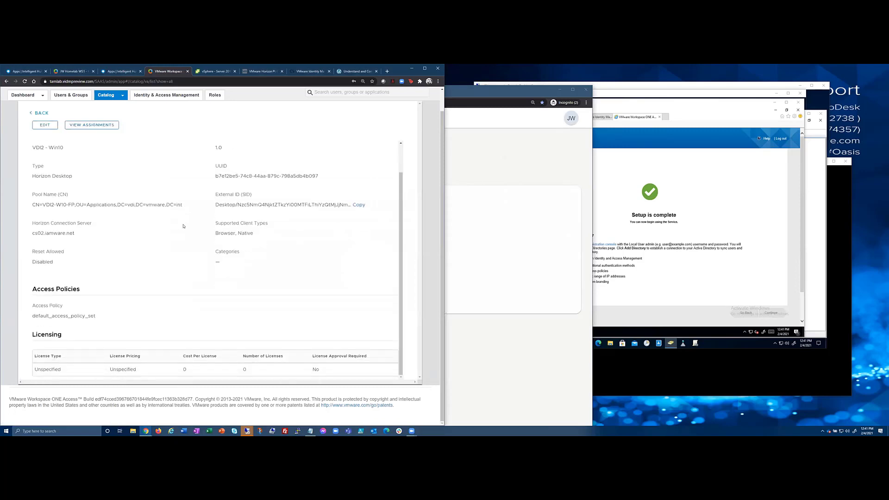
{"action": "left_click", "coordinate": [146, 431]}
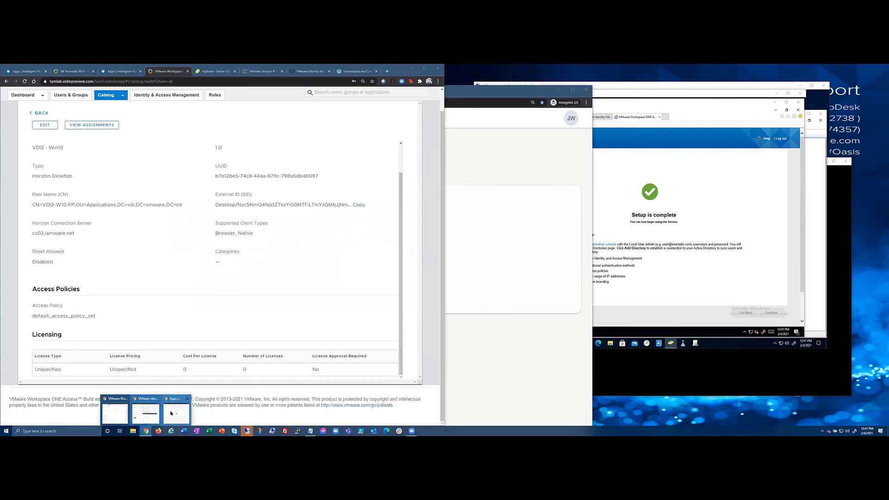
{"action": "left_click", "coordinate": [177, 412]}
{"action": "left_click", "coordinate": [577, 122]}
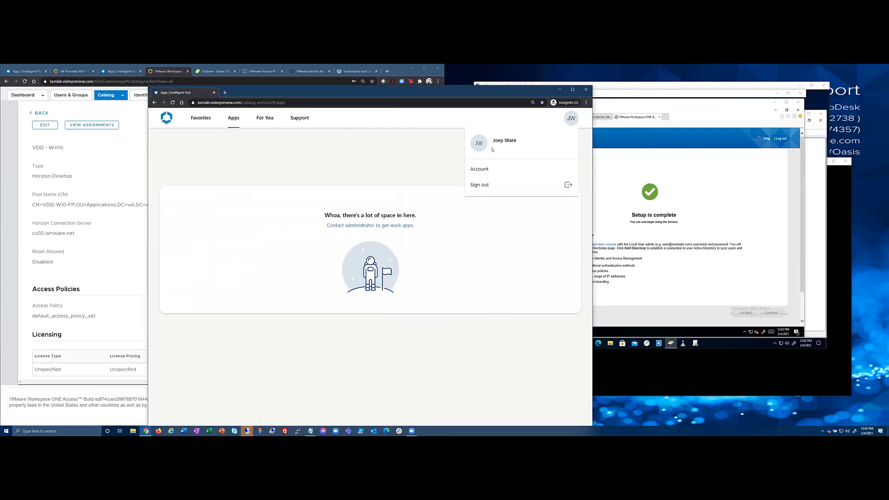
Sign out of Intelligent Hub and sign back in with the user's username and password.
{"action": "left_click", "coordinate": [482, 184]}
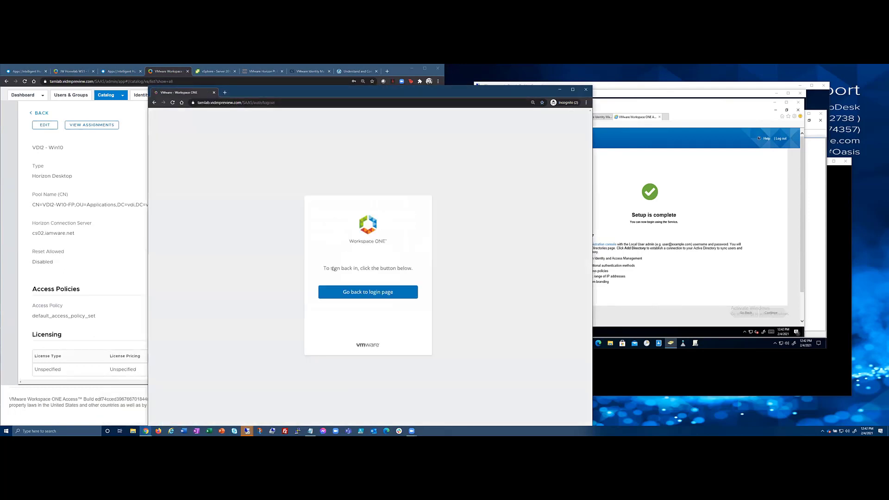
{"action": "left_click", "coordinate": [346, 297]}
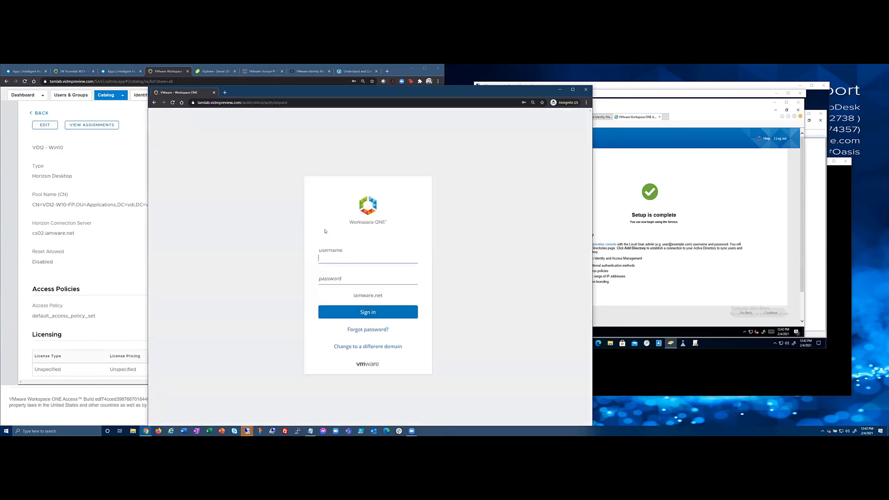
{"action": "left_click", "coordinate": [365, 260]}
{"action": "type", "text": "joey"}
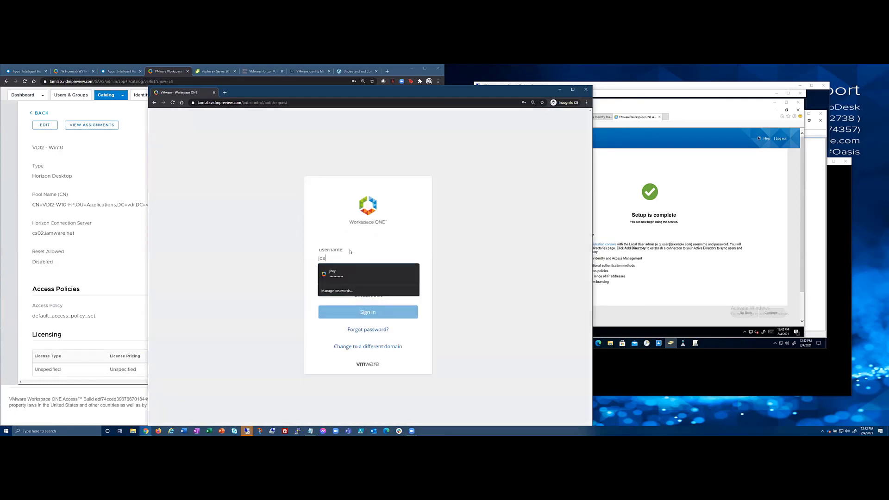
{"action": "key", "text": "Tab"}
{"action": "type", "text": "••••••••••"}
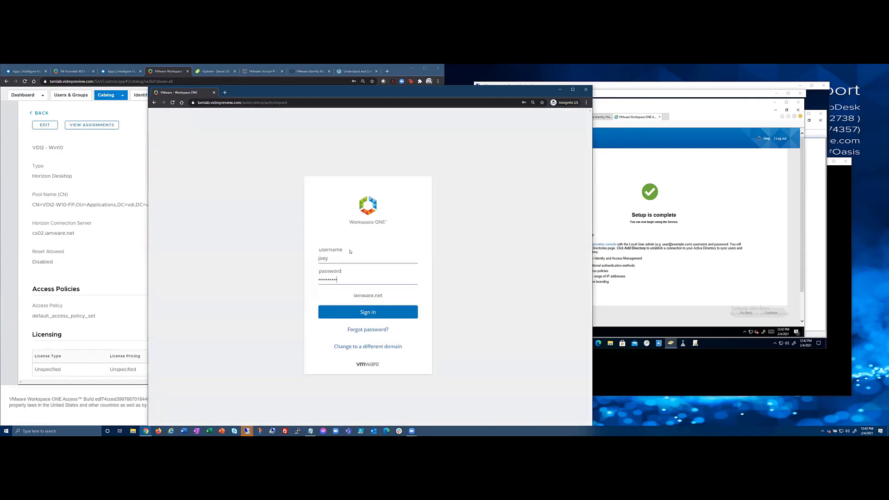
{"action": "key", "text": "Return"}
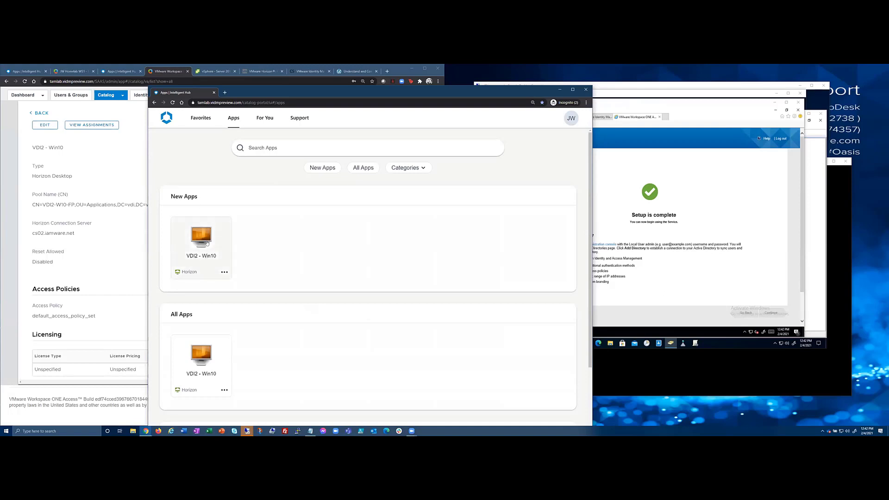
{"action": "left_click", "coordinate": [208, 242]}
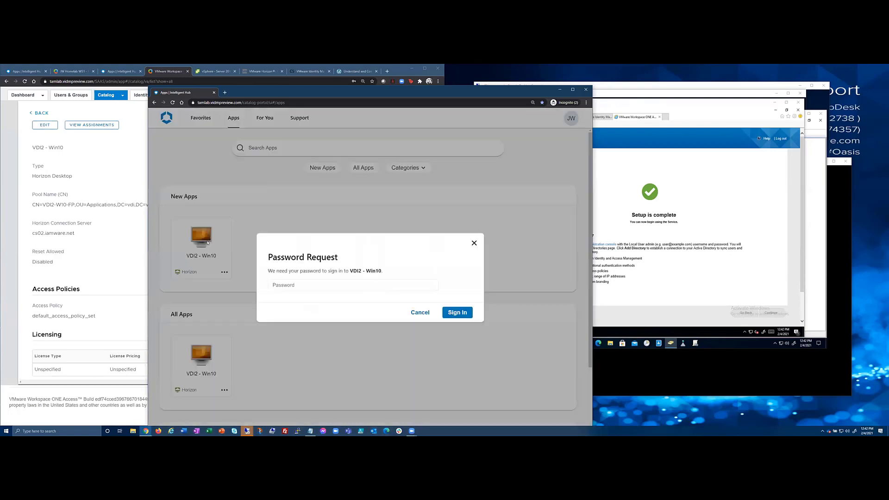
{"action": "left_click", "coordinate": [313, 285]}
{"action": "left_click", "coordinate": [352, 271]}
{"action": "left_click", "coordinate": [327, 285]}
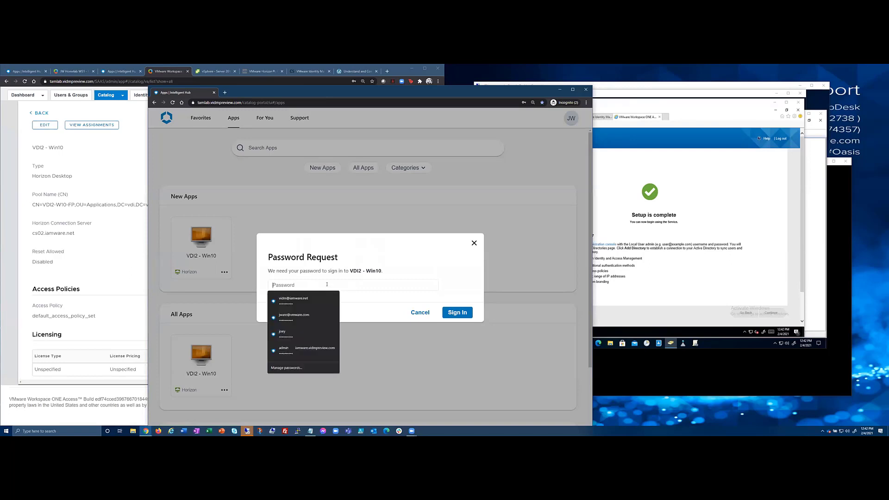
{"action": "type", "text": "••••••••••"}
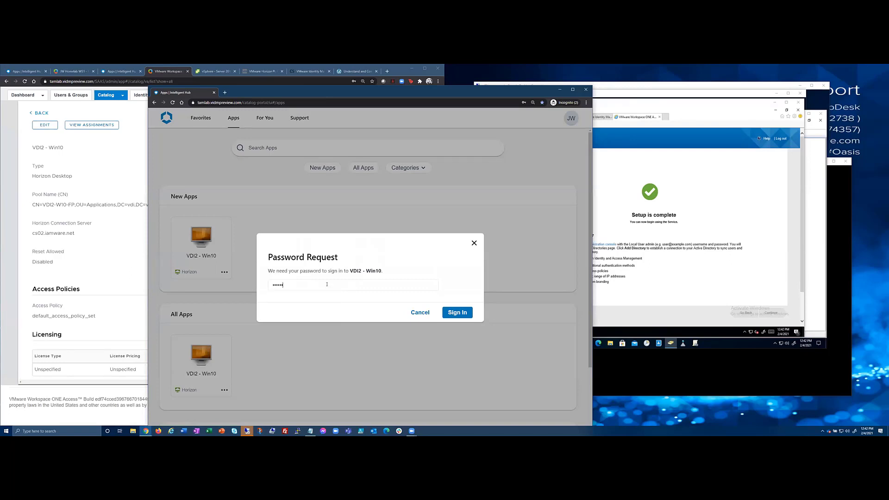
{"action": "key", "text": "Return"}
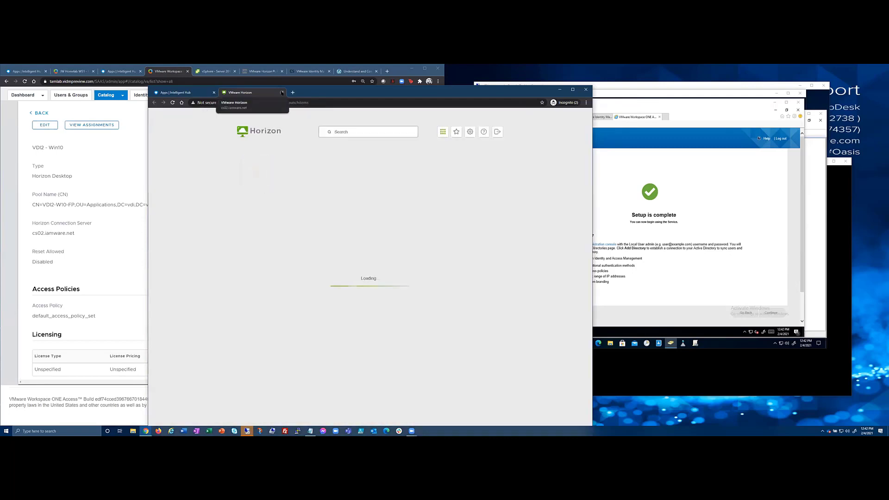
{"action": "left_click", "coordinate": [282, 93]}
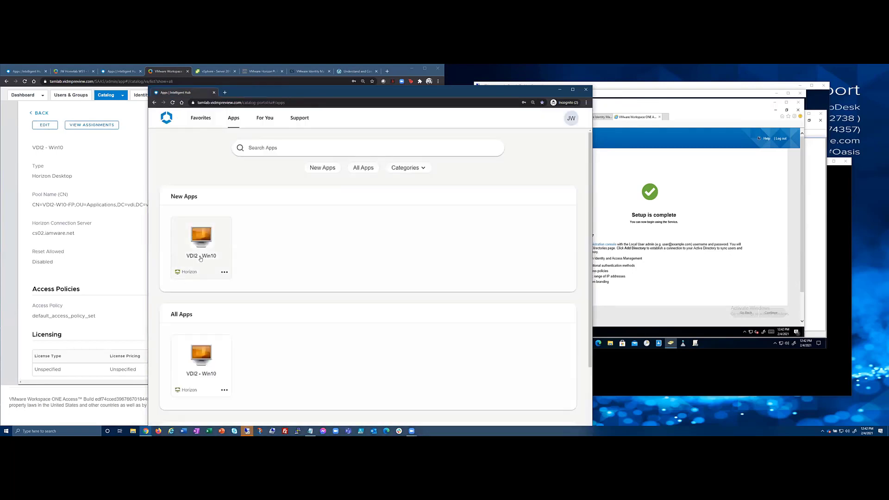
Launch and close the Windows 10 - Jump Box desktop, then move the incognito Hub window left.
{"action": "left_click", "coordinate": [28, 72]}
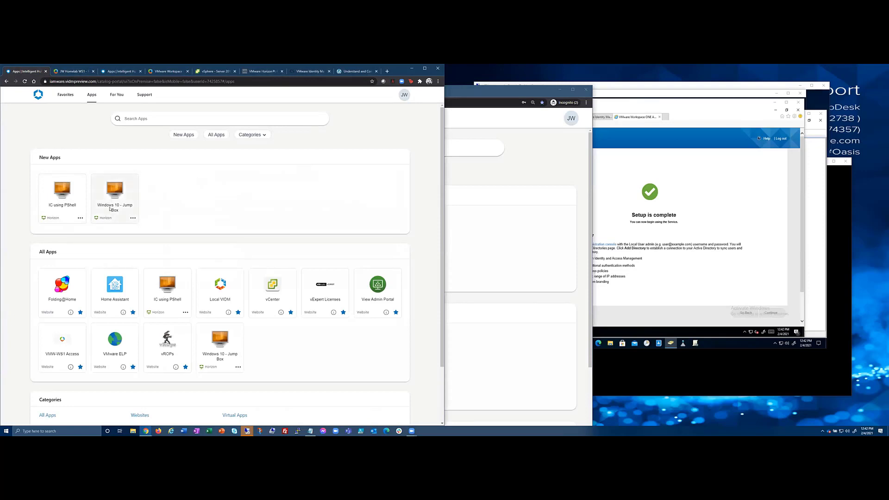
{"action": "left_click", "coordinate": [116, 195]}
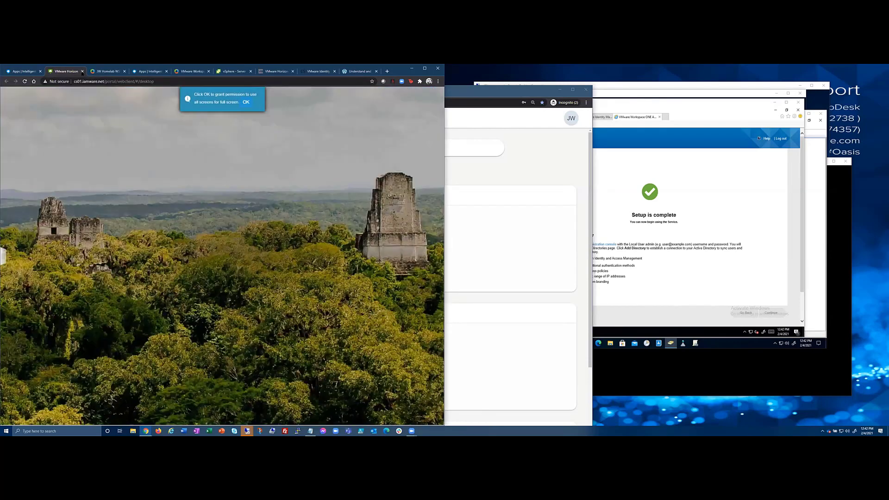
{"action": "left_click", "coordinate": [245, 102]}
{"action": "left_click", "coordinate": [83, 72]}
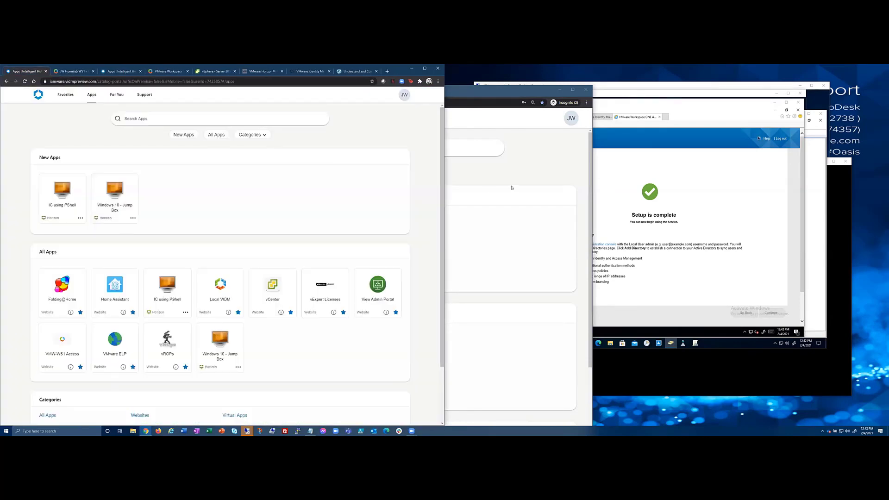
{"action": "left_click", "coordinate": [512, 188]}
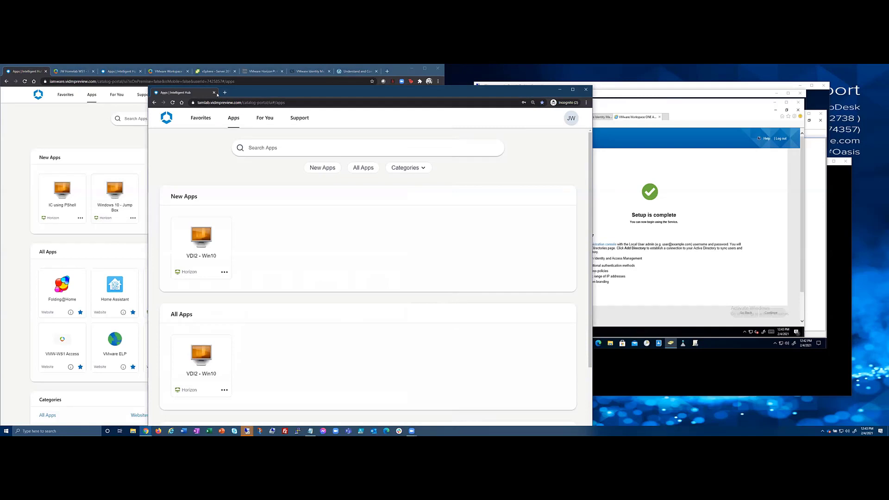
{"action": "left_click_drag", "start_coordinate": [217, 94], "coordinate": [67, 73]}
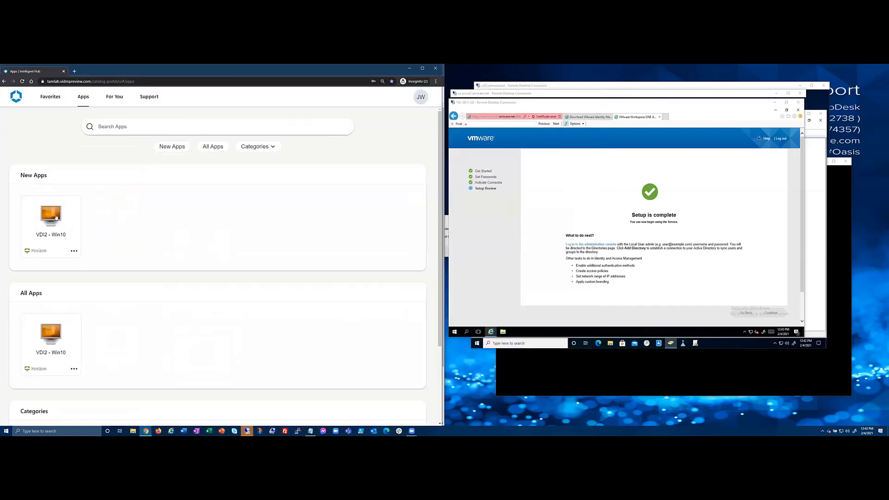
Launch VDI2 - Win10, cancel its password prompt, and close the incognito window.
{"action": "left_click", "coordinate": [56, 214]}
{"action": "left_click", "coordinate": [185, 264]}
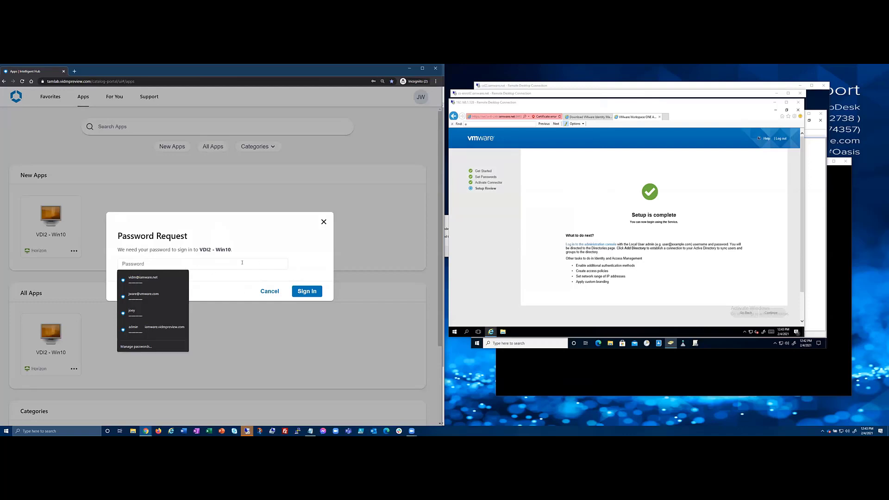
{"action": "left_click", "coordinate": [252, 234]}
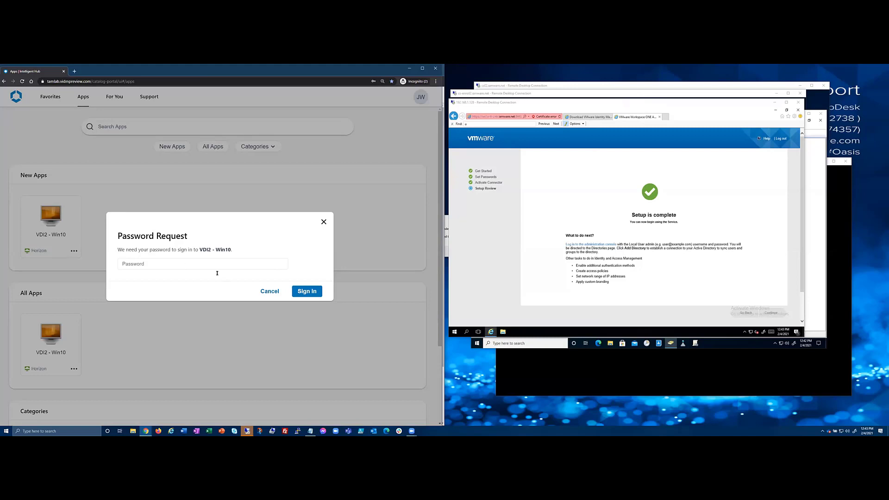
{"action": "left_click", "coordinate": [270, 291]}
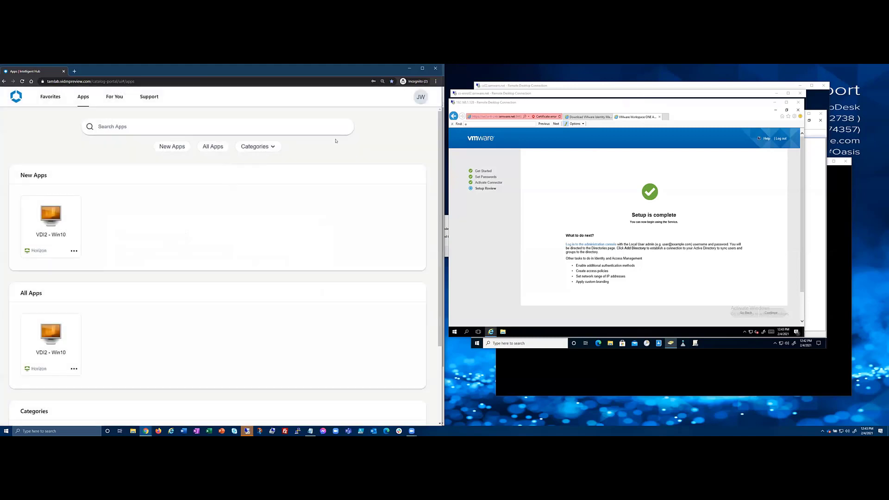
{"action": "left_click", "coordinate": [409, 69]}
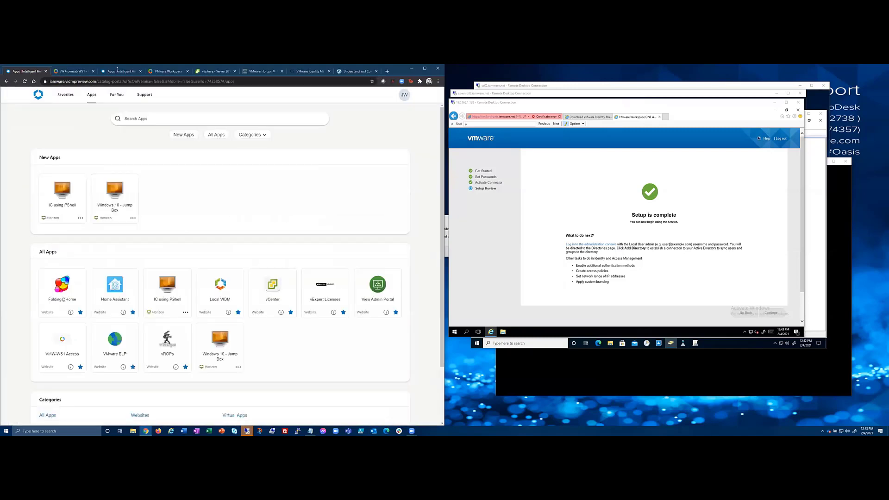
{"action": "left_click", "coordinate": [167, 71]}
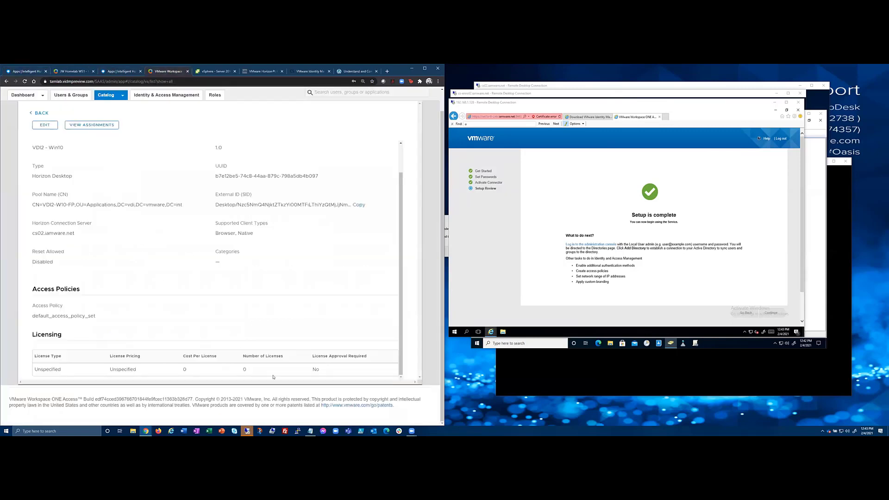
Go back to the Identity & Access Management Directories page, then switch to the cs-enroll2 desktop.
{"action": "scroll", "coordinate": [363, 261], "scroll_direction": "up", "scroll_amount": 3}
{"action": "left_click", "coordinate": [40, 114]}
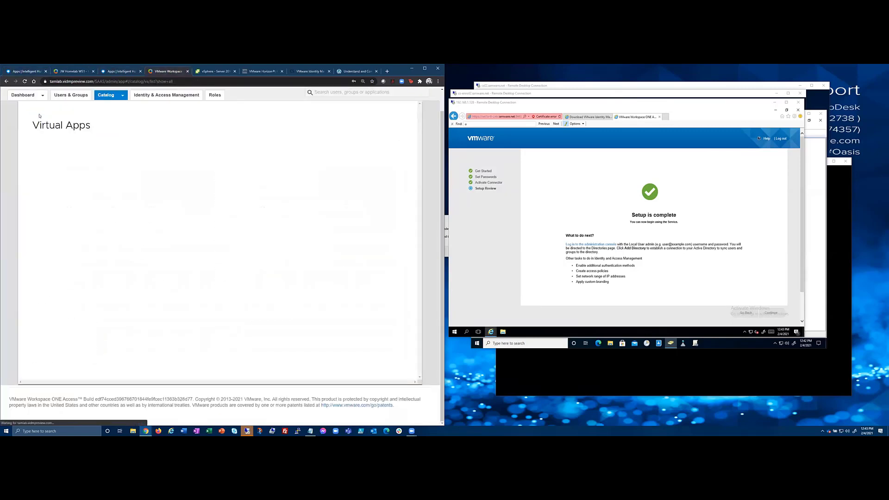
{"action": "left_click", "coordinate": [166, 95]}
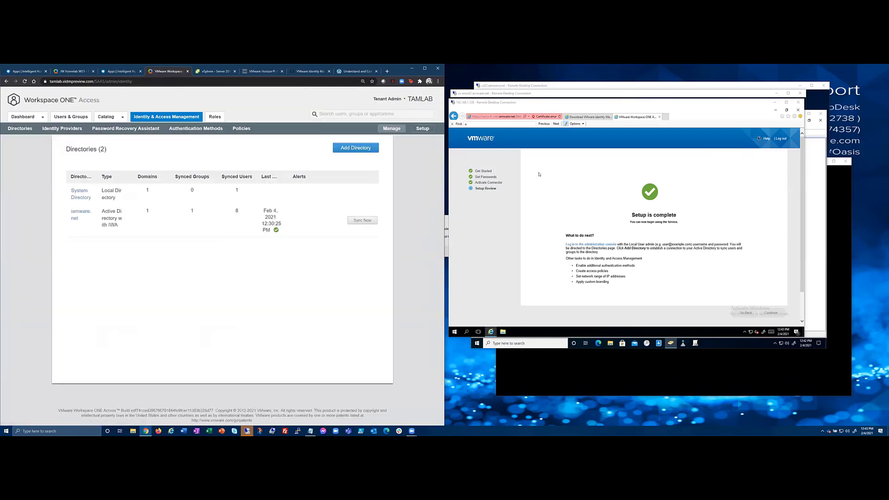
{"action": "left_click", "coordinate": [549, 93]}
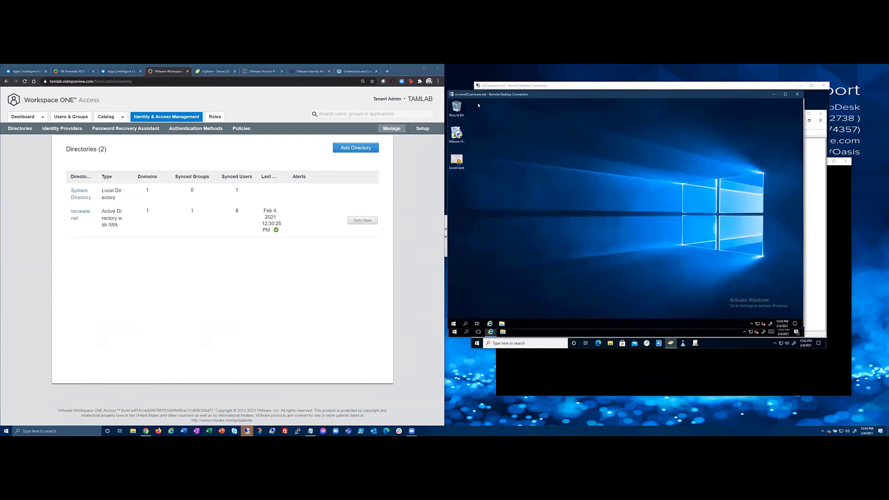
Move the RDP windows aside and dismiss the session-ended and can't-connect errors.
{"action": "left_click_drag", "start_coordinate": [802, 92], "coordinate": [399, 104]}
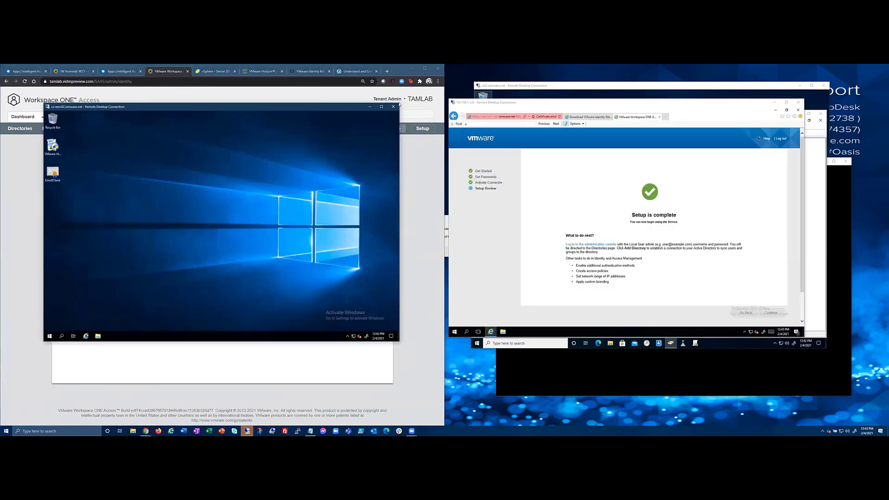
{"action": "left_click", "coordinate": [544, 104]}
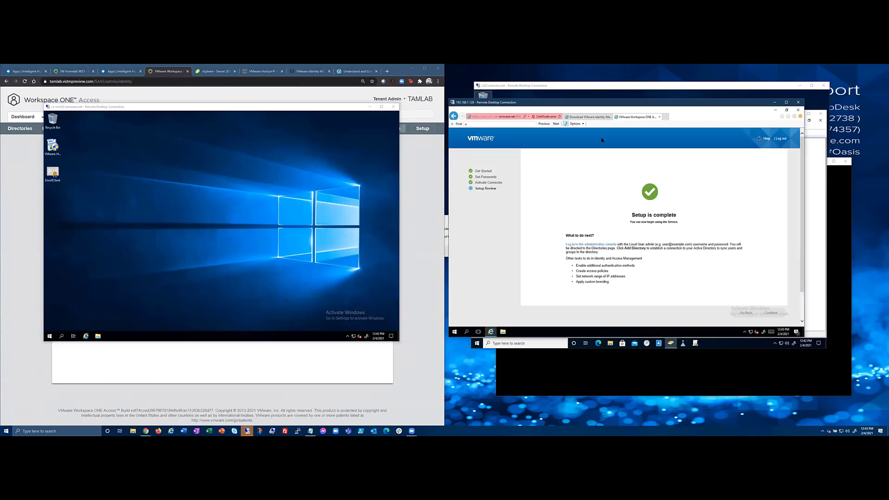
{"action": "left_click_drag", "start_coordinate": [544, 103], "coordinate": [321, 151]}
{"action": "left_click", "coordinate": [760, 118]}
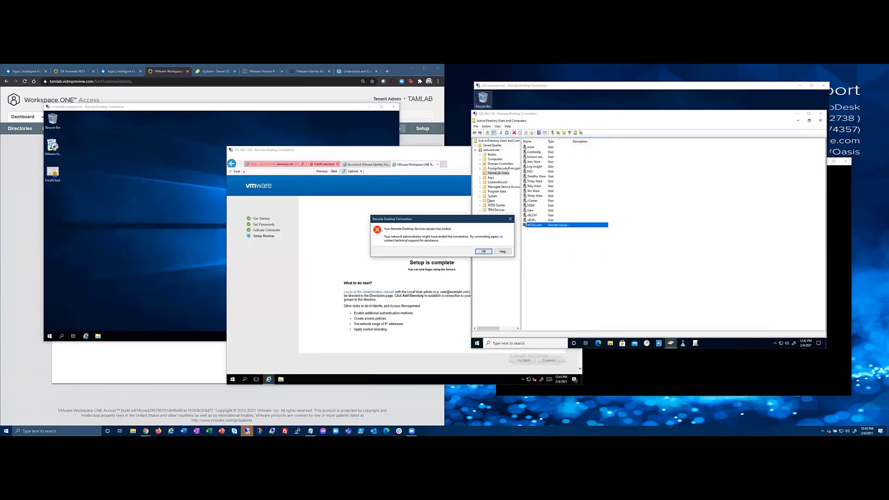
{"action": "left_click", "coordinate": [477, 251]}
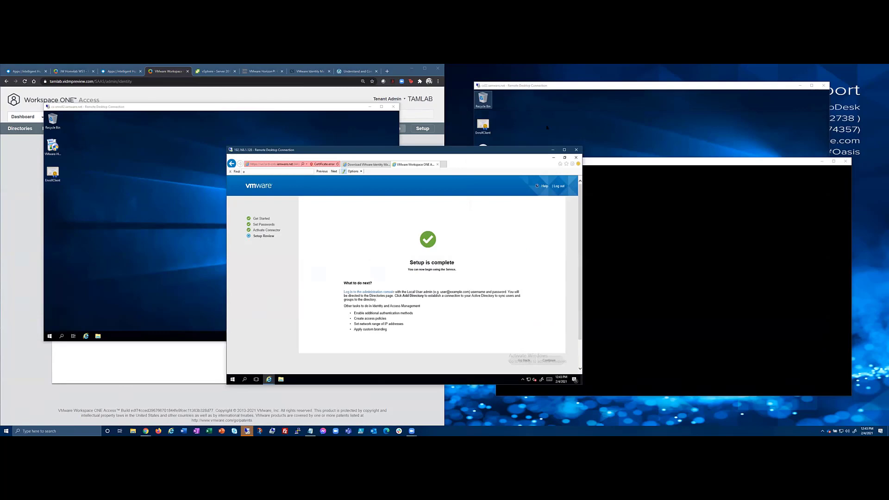
{"action": "left_click", "coordinate": [653, 159]}
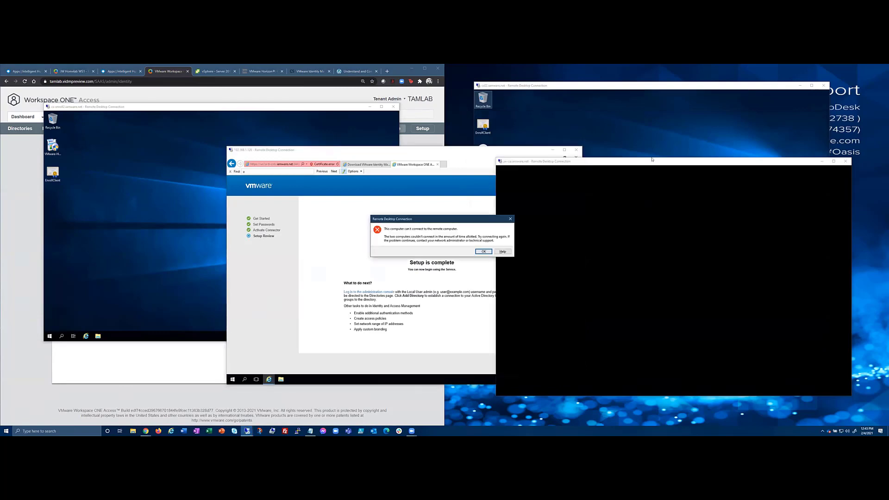
{"action": "left_click", "coordinate": [482, 251]}
Reconnect to jw-ca, maximize its Certification Authority console, and show the Windows Connector article.
{"action": "left_click", "coordinate": [455, 197]}
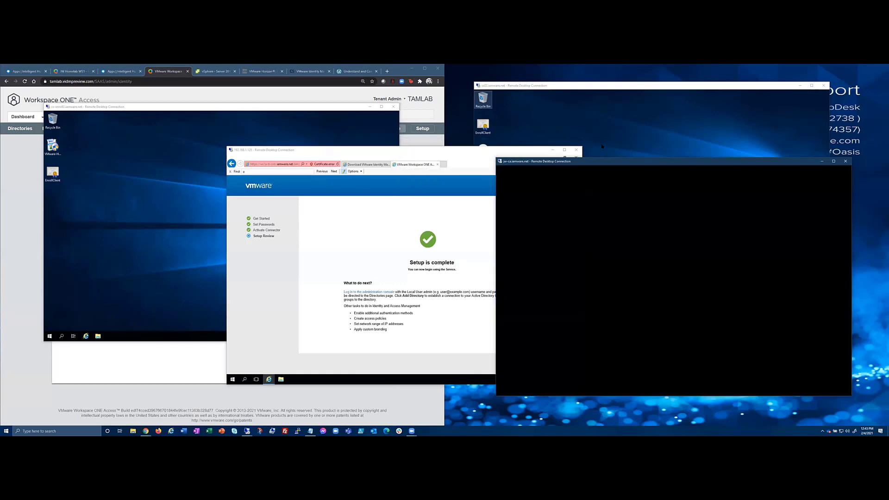
{"action": "left_click_drag", "start_coordinate": [615, 161], "coordinate": [568, 78]}
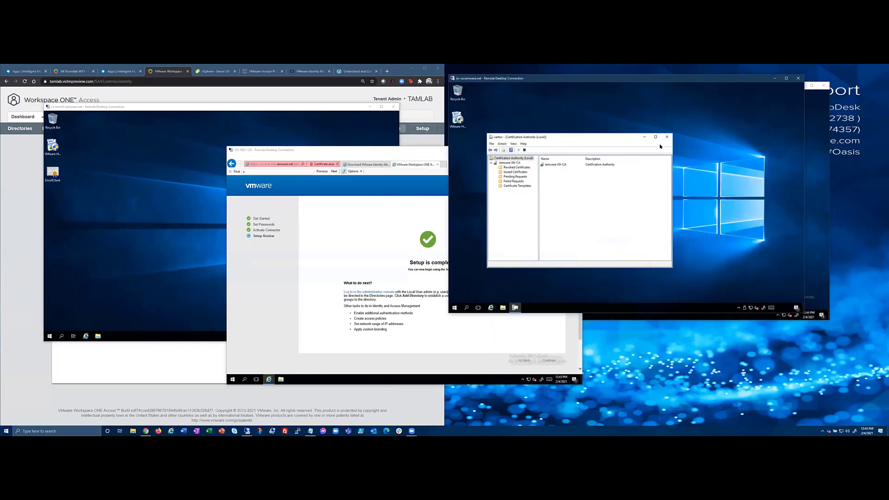
{"action": "left_click", "coordinate": [655, 137]}
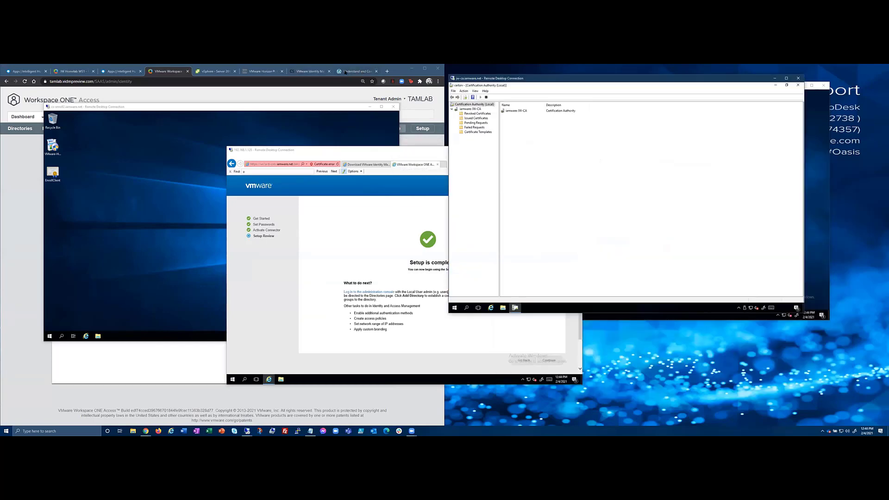
{"action": "left_click", "coordinate": [309, 72]}
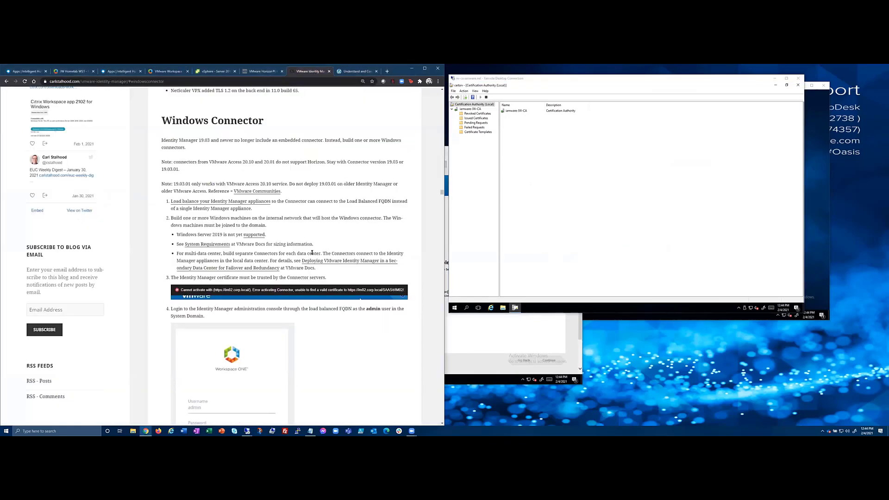
Read the Cloud Village TrueSSO template section, then select Certificate Templates in jw-ca's certsrv.
{"action": "left_click", "coordinate": [360, 72]}
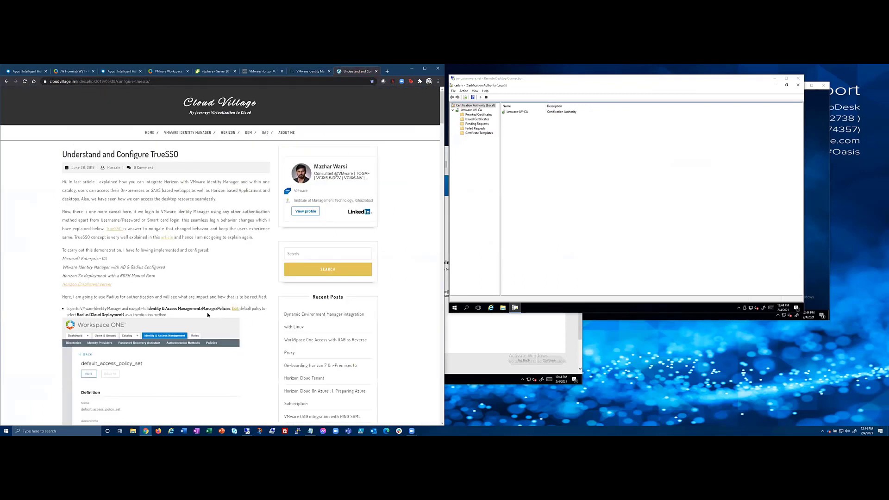
{"action": "scroll", "coordinate": [198, 315], "scroll_direction": "down", "scroll_amount": 3}
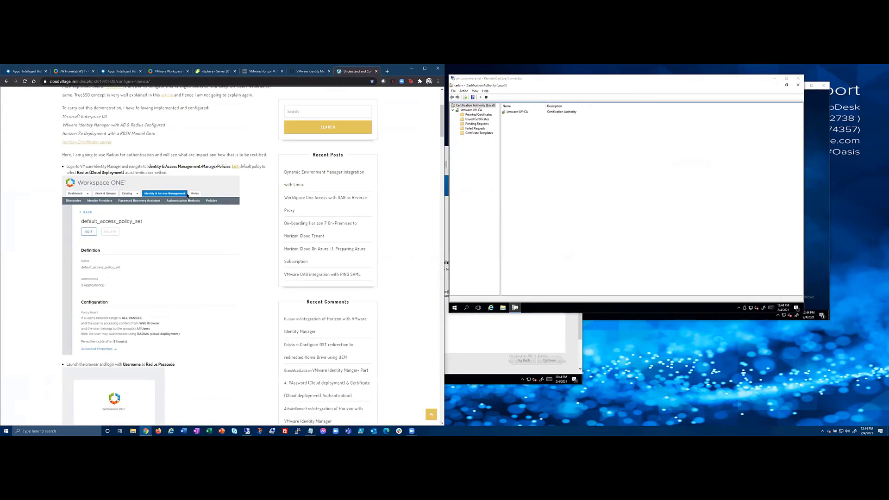
{"action": "scroll", "coordinate": [192, 197], "scroll_direction": "up", "scroll_amount": 1}
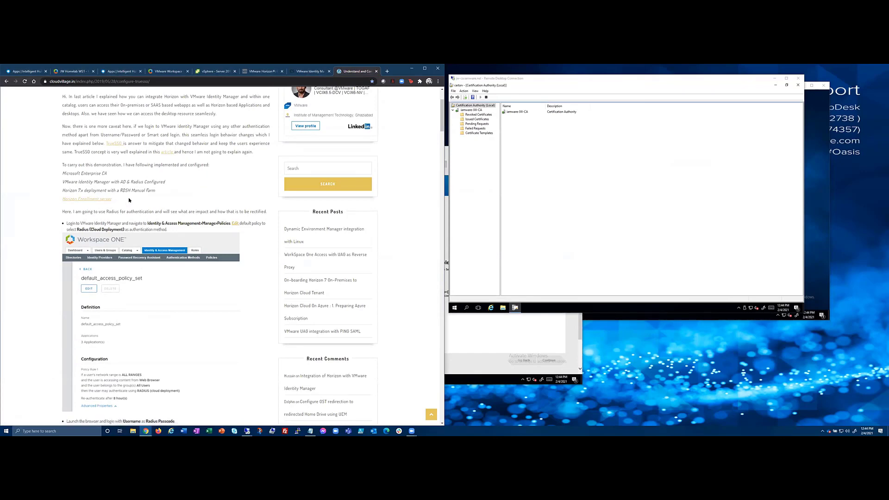
{"action": "scroll", "coordinate": [128, 207], "scroll_direction": "down", "scroll_amount": 10}
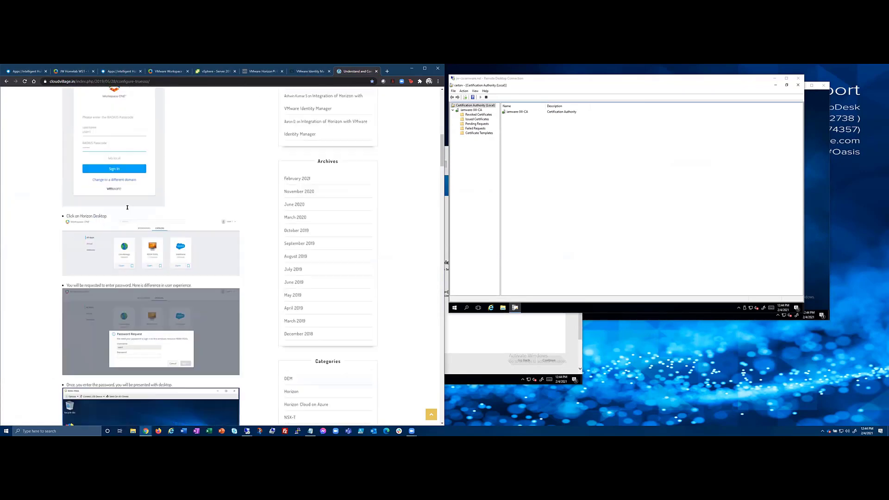
{"action": "scroll", "coordinate": [126, 211], "scroll_direction": "down", "scroll_amount": 3}
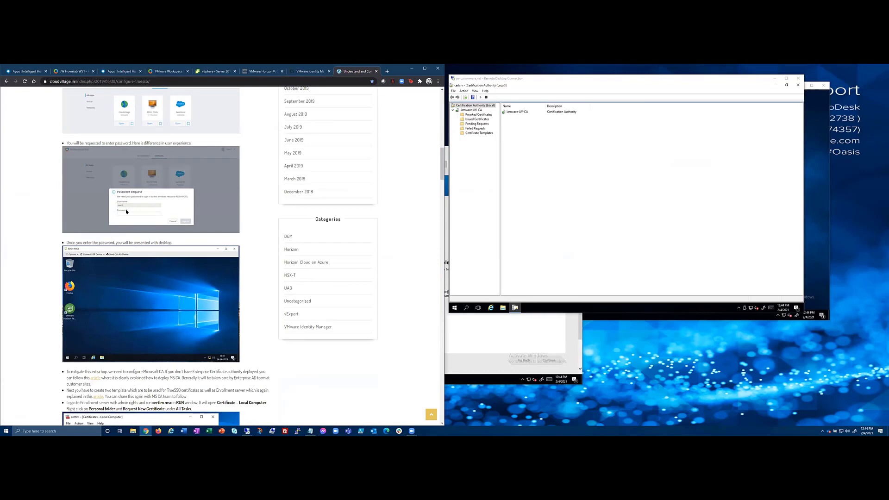
{"action": "scroll", "coordinate": [101, 229], "scroll_direction": "down", "scroll_amount": 4}
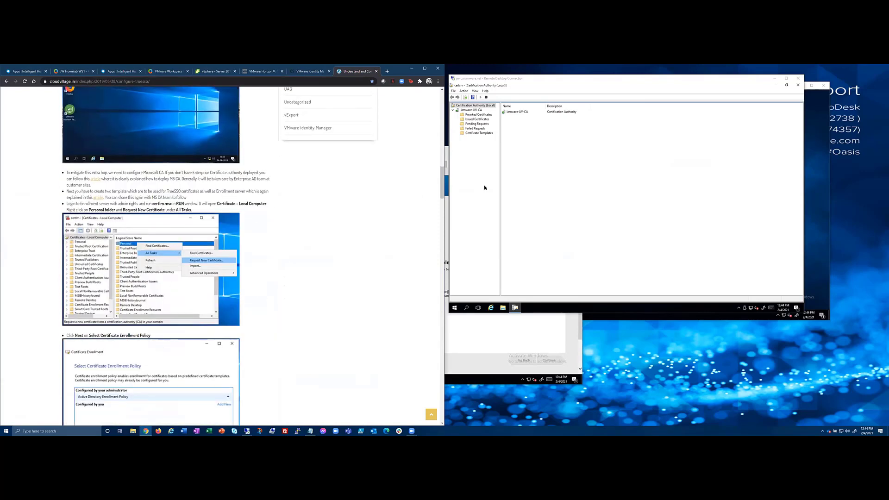
{"action": "left_click", "coordinate": [487, 154]}
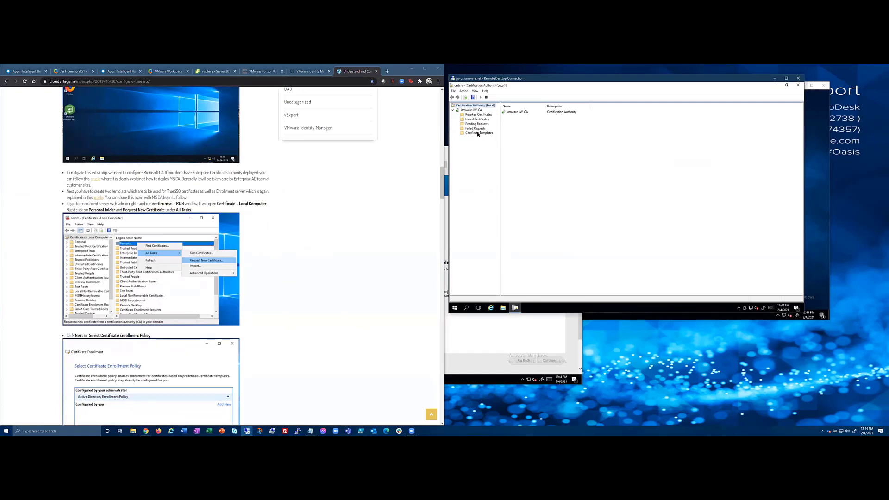
{"action": "left_click", "coordinate": [478, 134]}
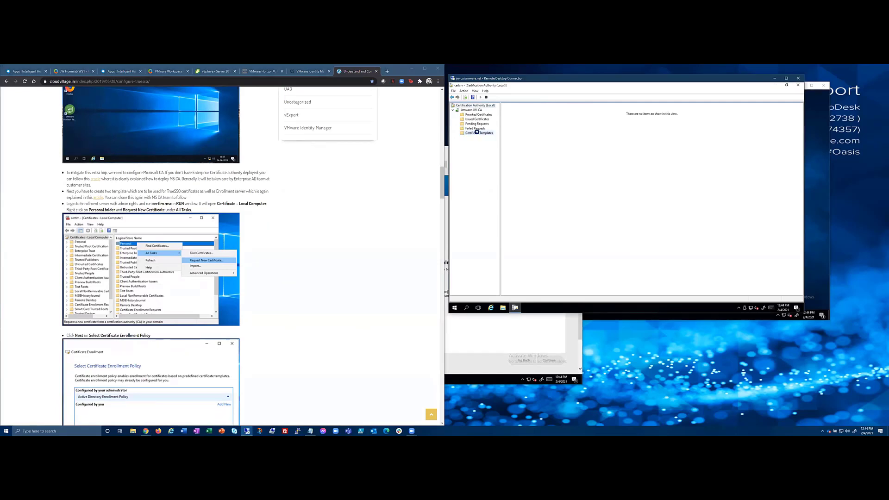
Launch Manage on Certificate Templates and select the Smartcard Logon template in the new console.
{"action": "right_click", "coordinate": [478, 134]}
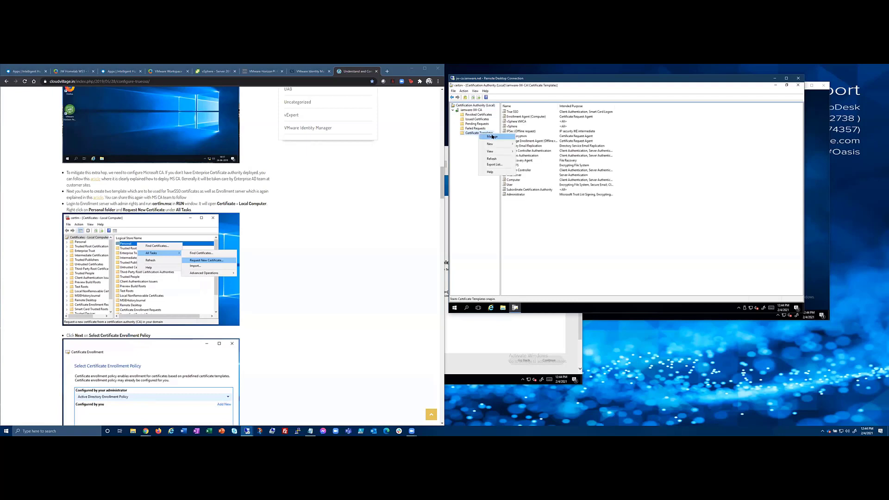
{"action": "left_click", "coordinate": [493, 137]}
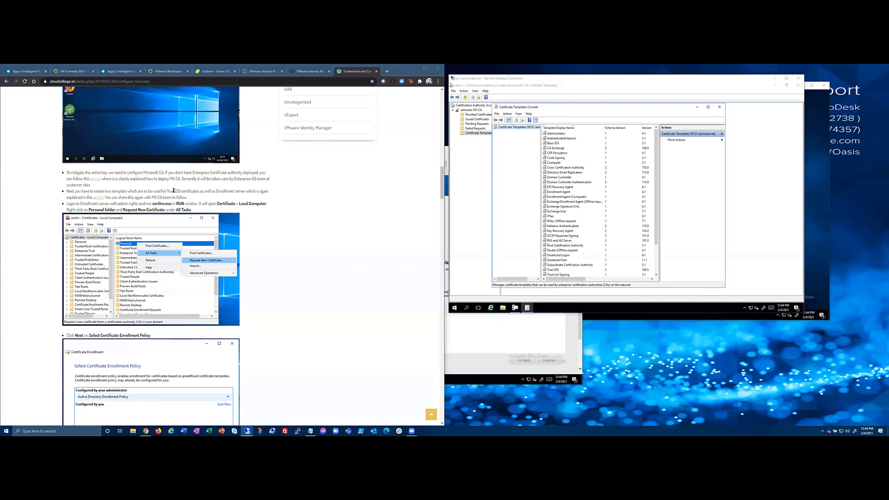
{"action": "left_click_drag", "start_coordinate": [168, 191], "coordinate": [246, 192]}
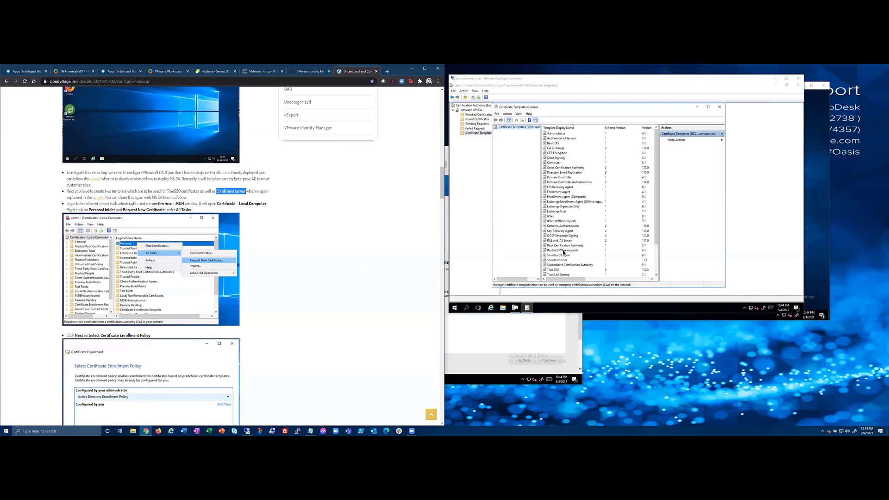
{"action": "left_click", "coordinate": [565, 255]}
Inspect the Smartcard Logon template's properties and close them without changes.
{"action": "right_click", "coordinate": [564, 255]}
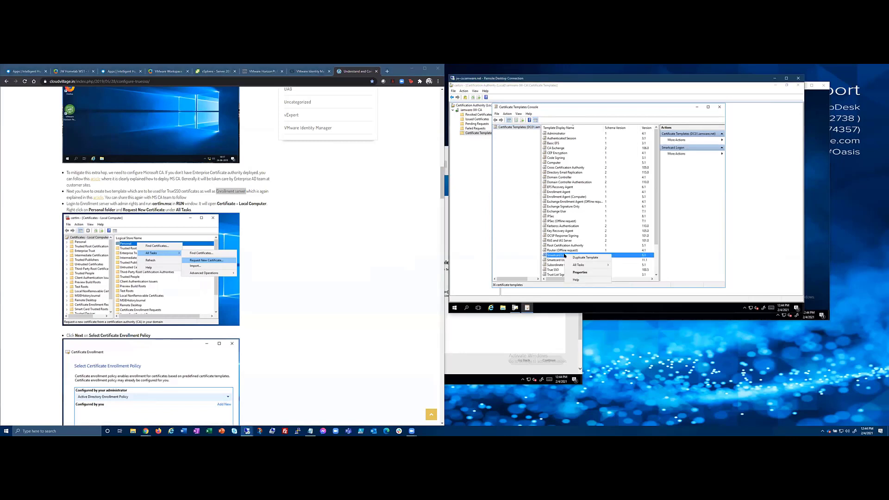
{"action": "left_click", "coordinate": [577, 273]}
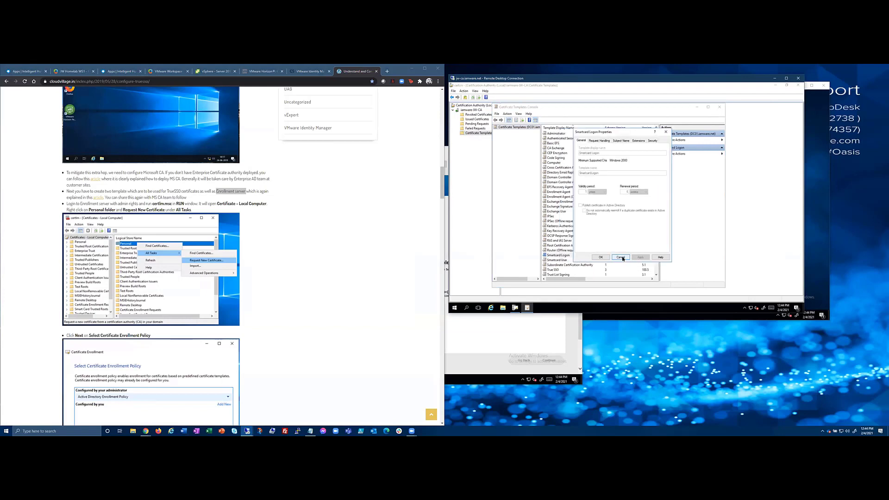
{"action": "left_click", "coordinate": [607, 258]}
Duplicate Smartcard Logon as a new template and open VMware's True SSO template documentation.
{"action": "right_click", "coordinate": [563, 256]}
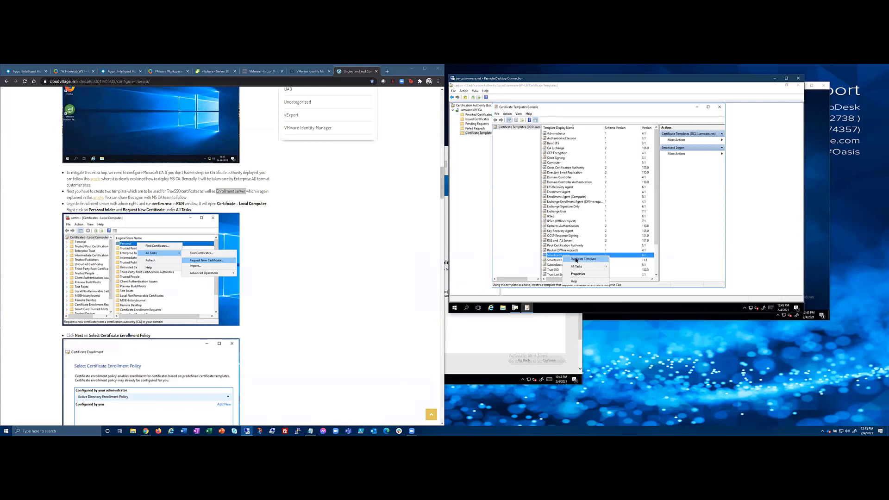
{"action": "left_click", "coordinate": [577, 259]}
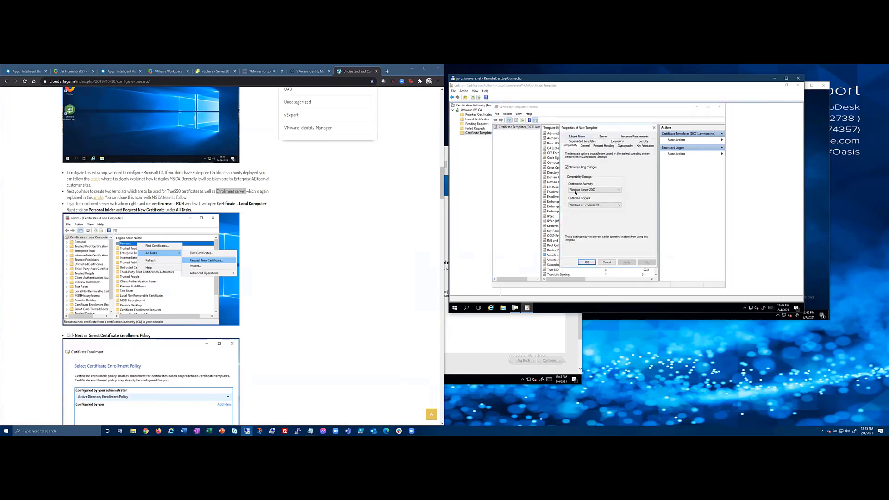
{"action": "left_click", "coordinate": [97, 200]}
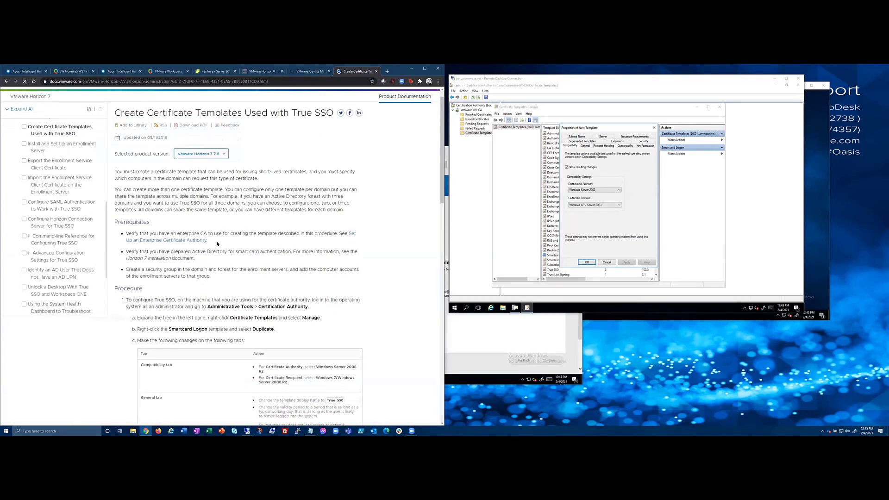
Set compatibility to Windows Server 2008 R2 and Windows 7/Server 2008 R2, then cancel and close the console.
{"action": "scroll", "coordinate": [217, 244], "scroll_direction": "down", "scroll_amount": 6}
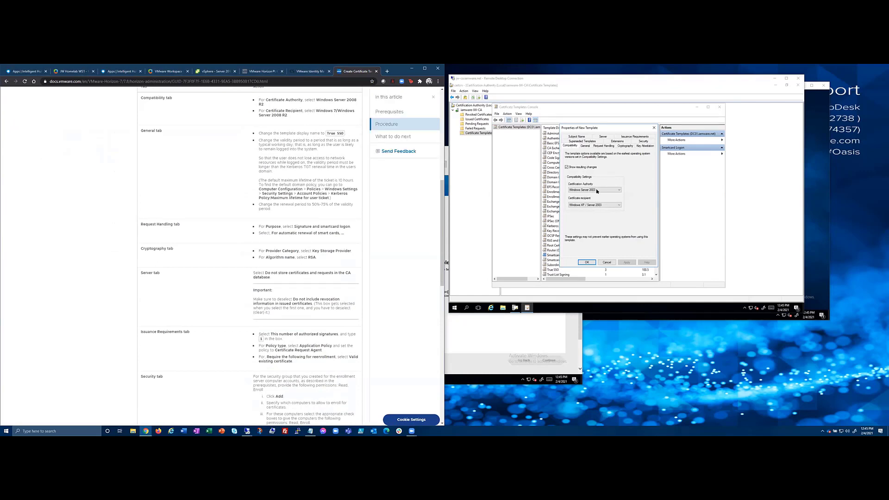
{"action": "left_click", "coordinate": [597, 190]}
{"action": "left_click", "coordinate": [597, 201]}
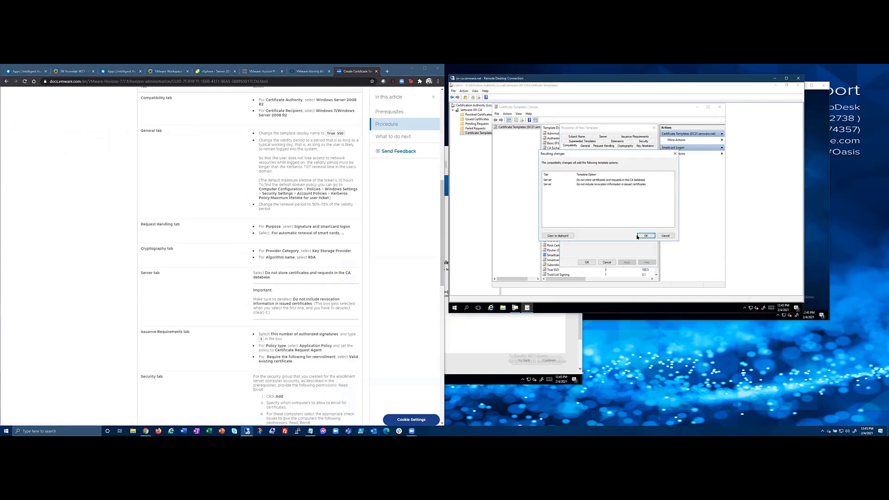
{"action": "left_click", "coordinate": [646, 237]}
{"action": "left_click", "coordinate": [579, 205]}
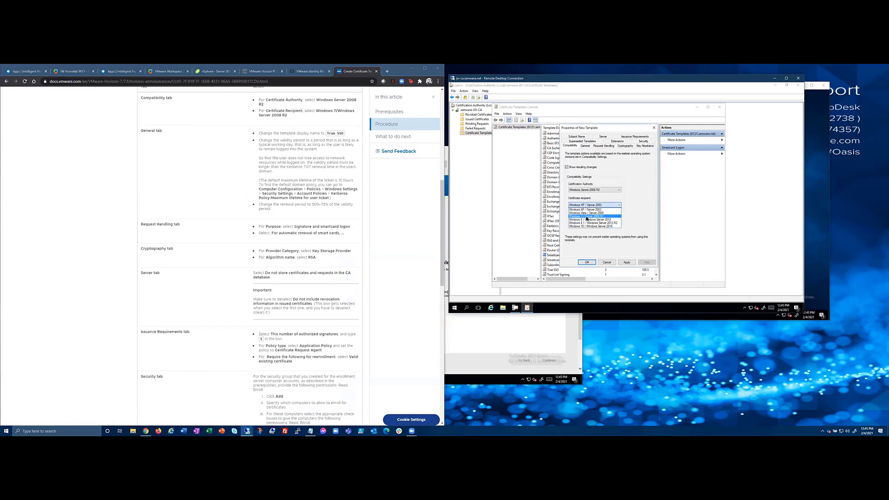
{"action": "left_click", "coordinate": [590, 216]}
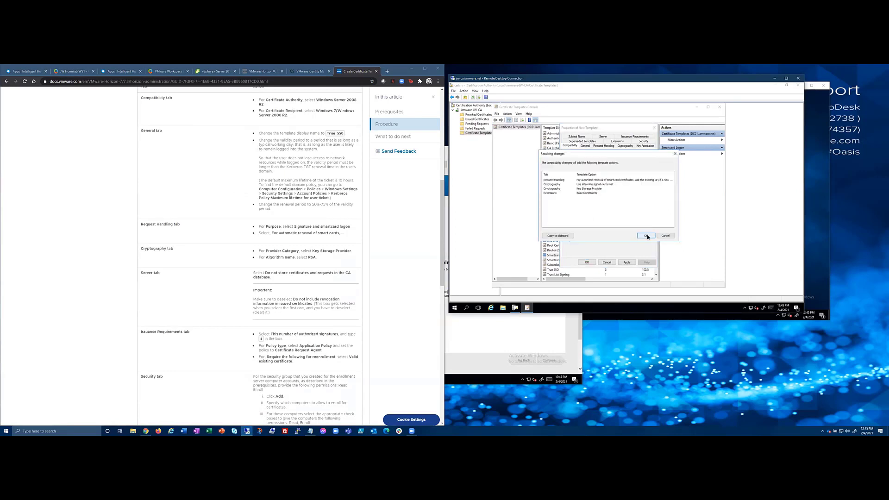
{"action": "left_click", "coordinate": [646, 236]}
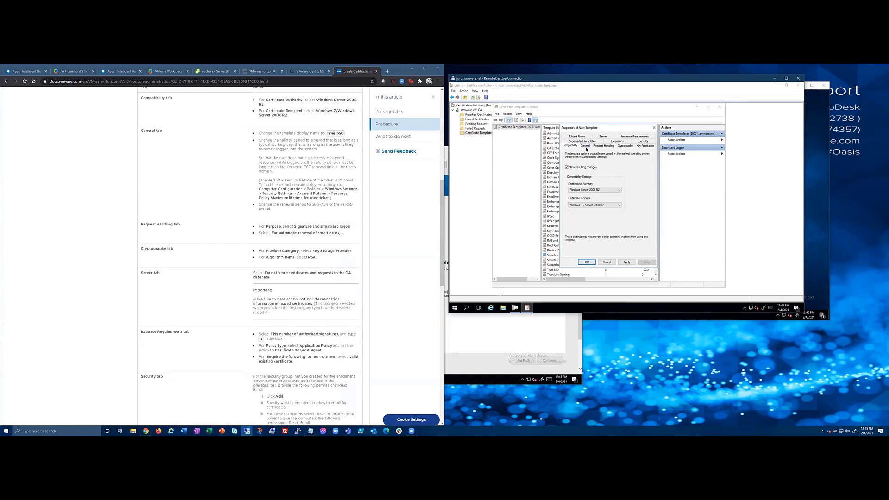
{"action": "left_click", "coordinate": [605, 263]}
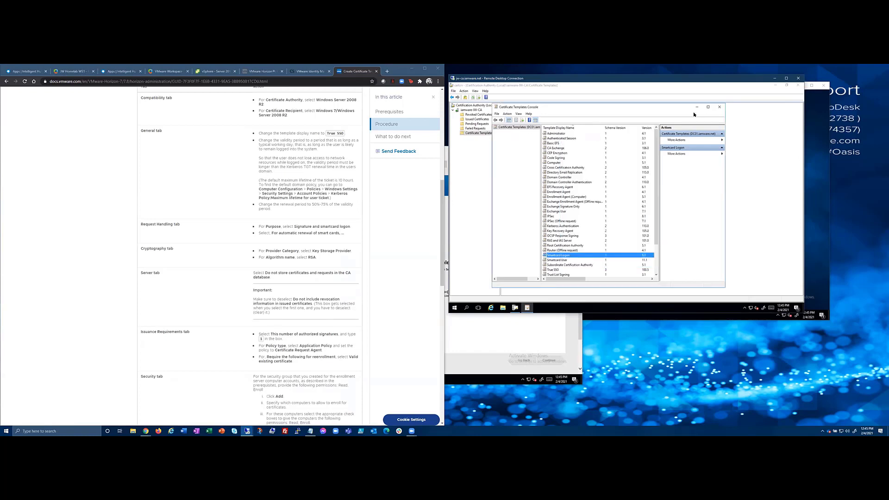
{"action": "left_click", "coordinate": [721, 108]}
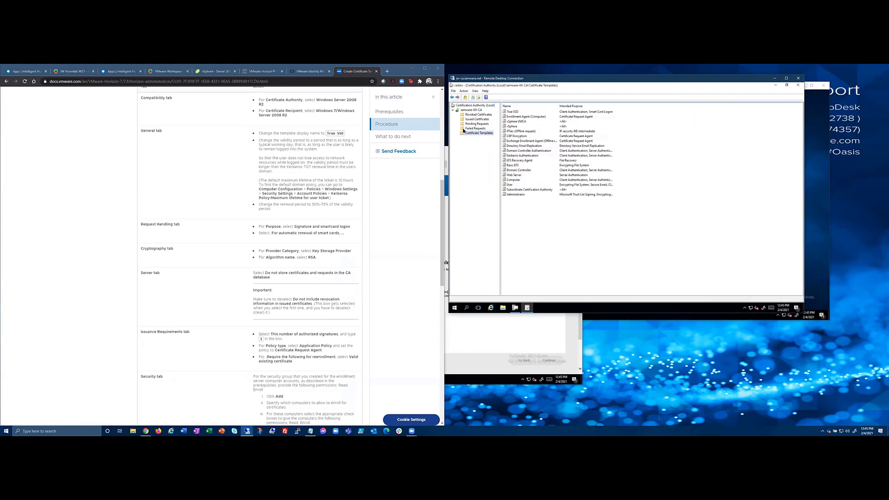
Refresh the CA's Certificate Templates list and check the True SSO name in the guide.
{"action": "right_click", "coordinate": [481, 135]}
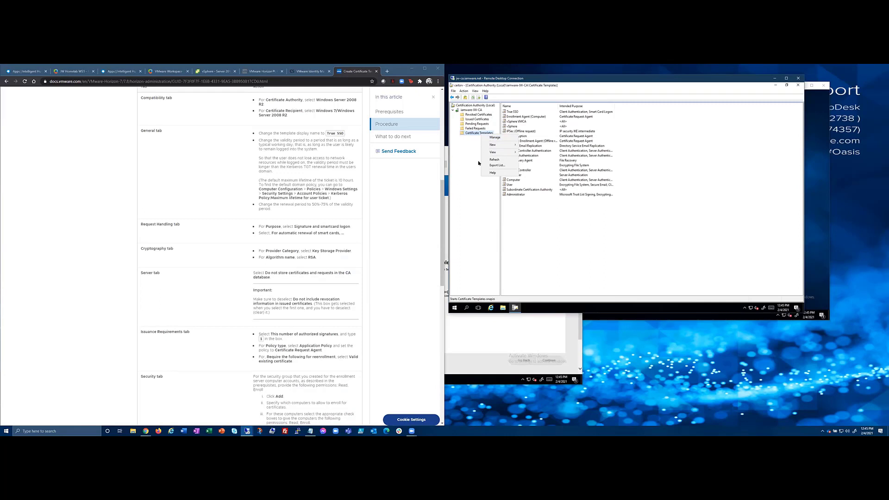
{"action": "left_click", "coordinate": [494, 159]}
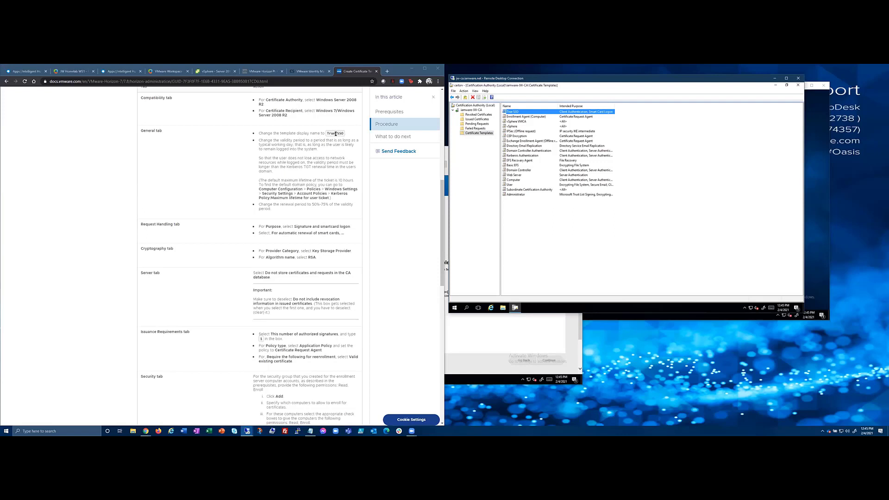
{"action": "left_click_drag", "start_coordinate": [335, 133], "coordinate": [338, 134]}
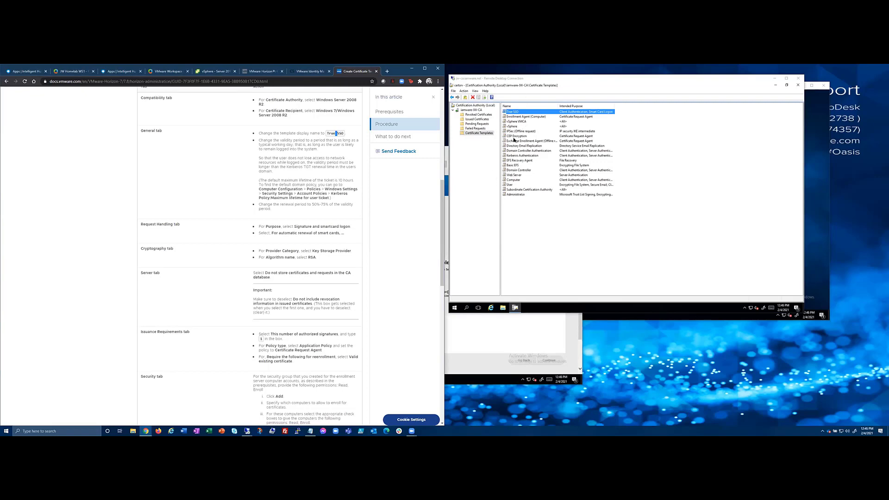
{"action": "scroll", "coordinate": [272, 221], "scroll_direction": "down", "scroll_amount": 5}
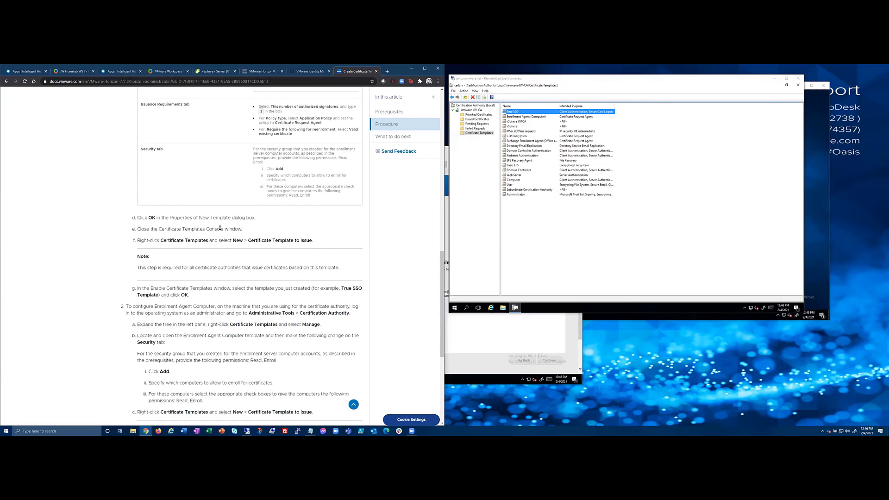
{"action": "scroll", "coordinate": [220, 229], "scroll_direction": "down", "scroll_amount": 1}
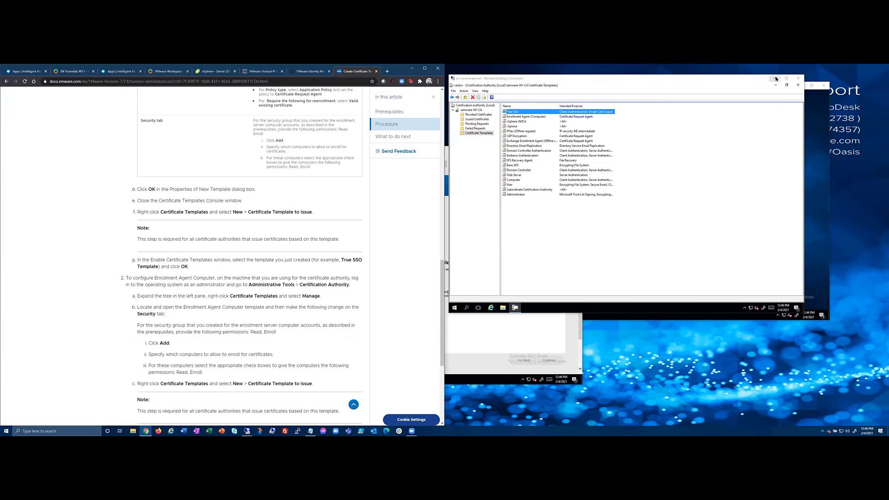
Inspect Enrollment Agent (Computer) template details, then reopen the Certificate Templates Console.
{"action": "left_click", "coordinate": [518, 117]}
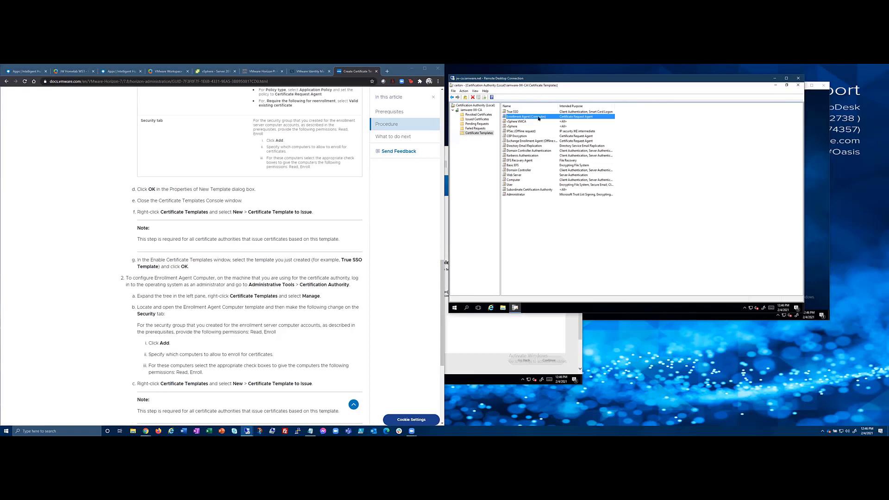
{"action": "double_click", "coordinate": [525, 117]}
{"action": "left_click", "coordinate": [644, 247]}
{"action": "right_click", "coordinate": [487, 133]}
{"action": "left_click", "coordinate": [500, 136]}
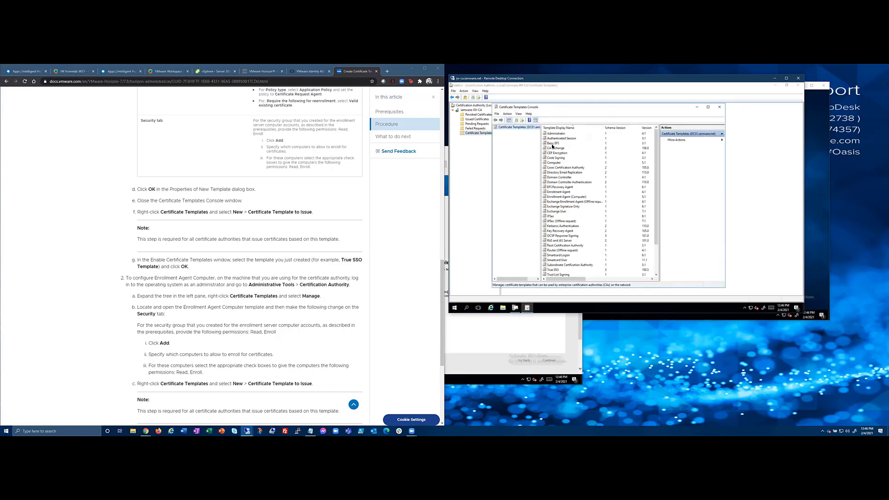
Review Enrollment Agent (Computer) security permissions for both enrollment servers and their group, then close everything.
{"action": "double_click", "coordinate": [565, 197]}
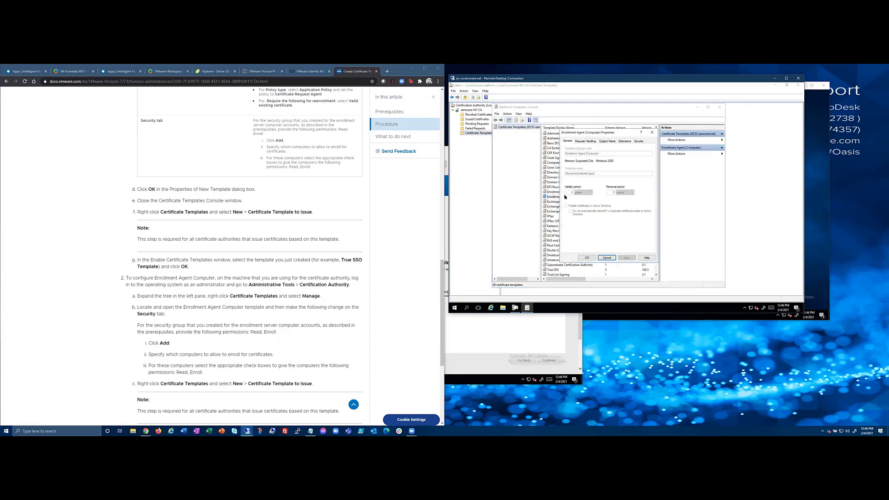
{"action": "left_click", "coordinate": [640, 141]}
{"action": "left_click", "coordinate": [578, 158]}
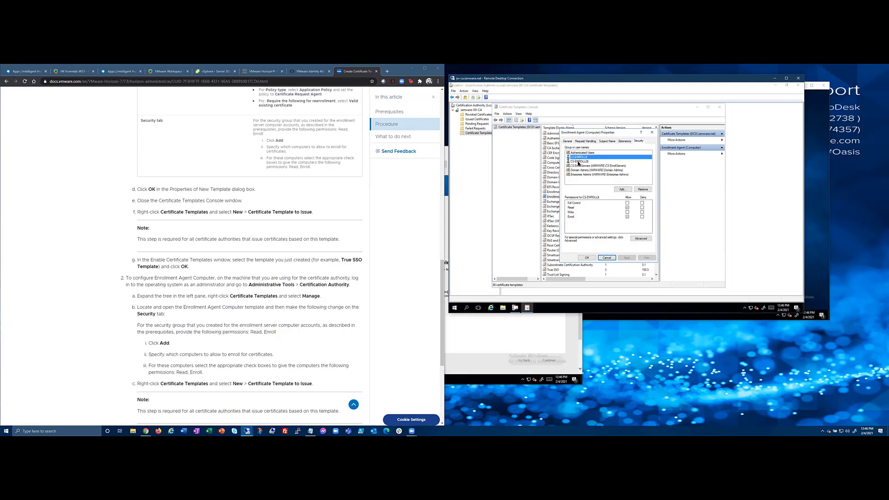
{"action": "left_click", "coordinate": [579, 161]}
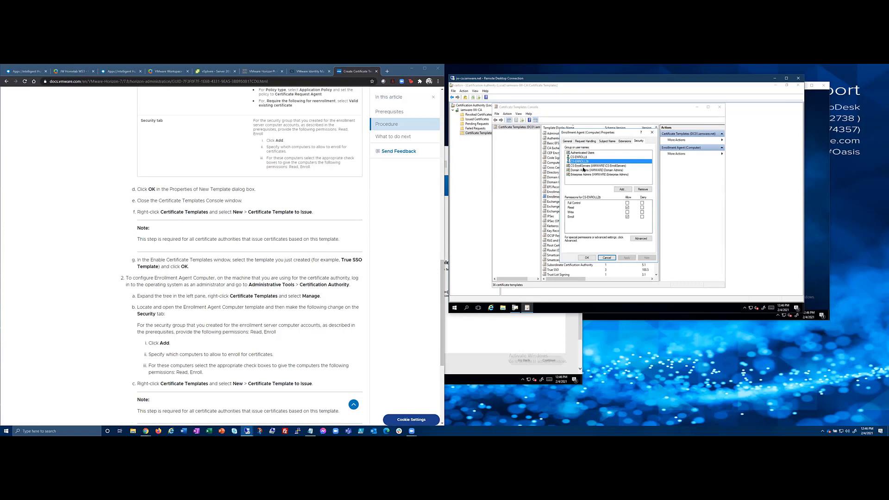
{"action": "left_click", "coordinate": [576, 166]}
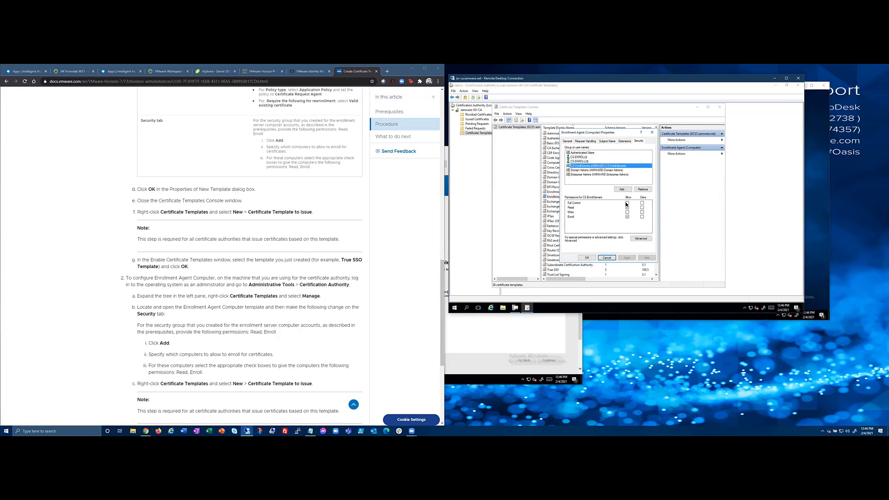
{"action": "left_click", "coordinate": [578, 160]}
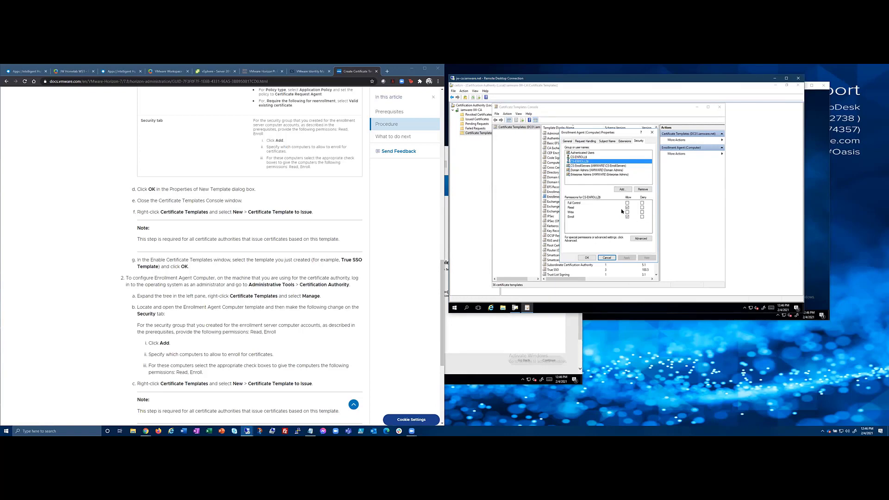
{"action": "left_click", "coordinate": [607, 166]}
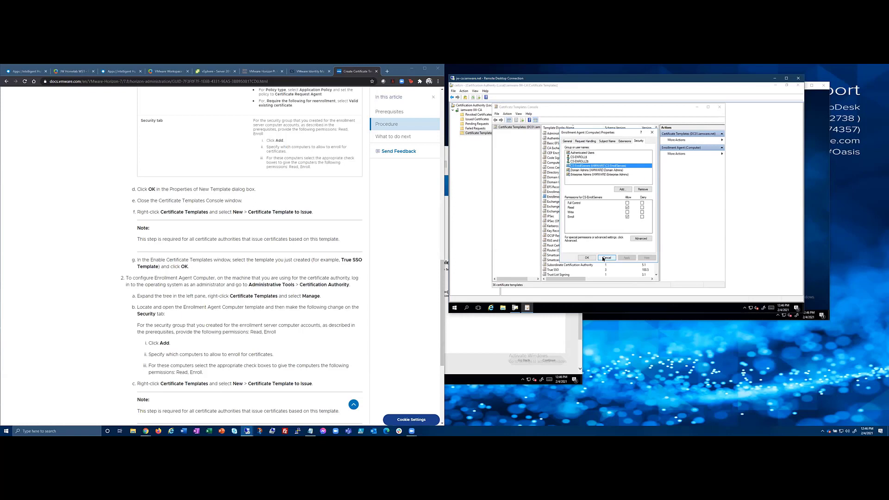
{"action": "left_click", "coordinate": [587, 258]}
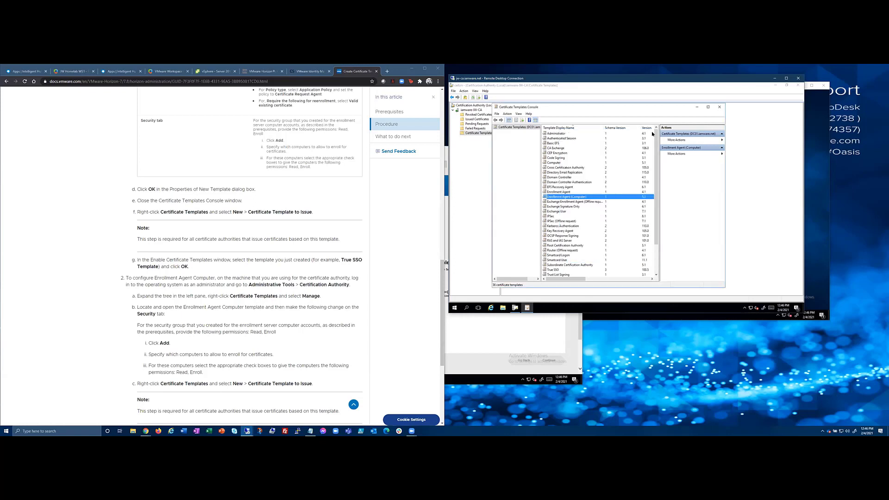
{"action": "left_click", "coordinate": [720, 108]}
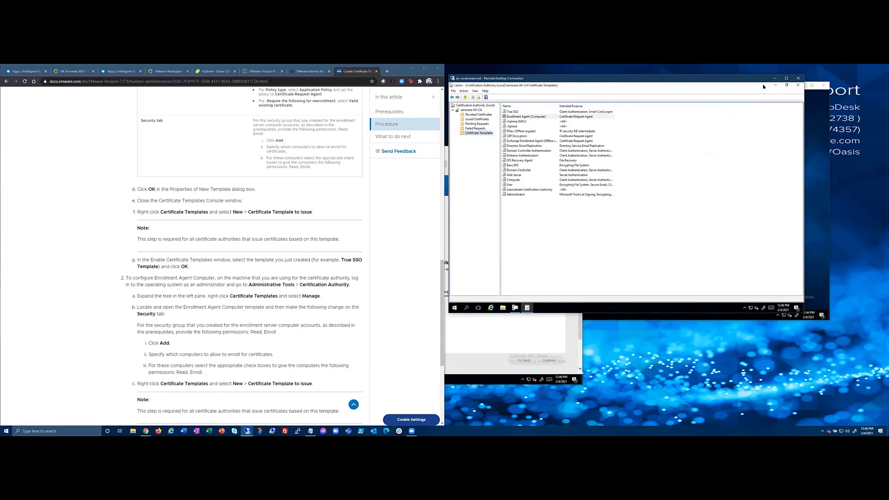
{"action": "left_click", "coordinate": [777, 78]}
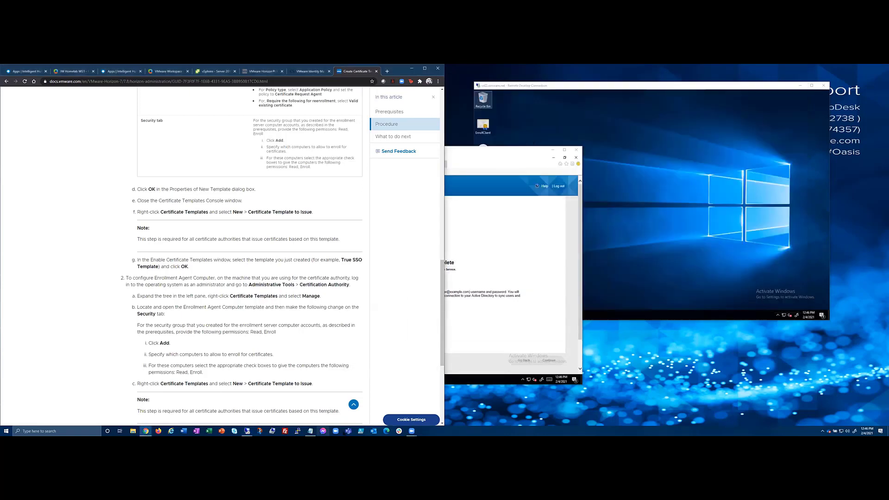
{"action": "left_click", "coordinate": [248, 431]}
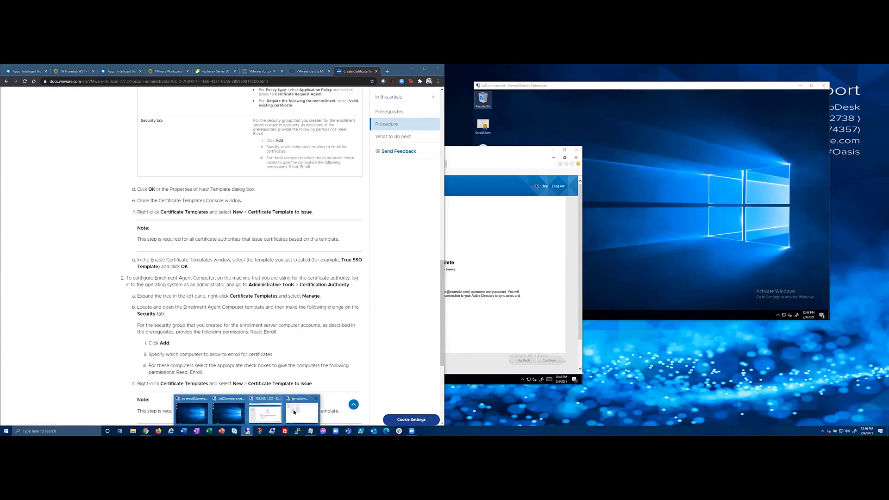
{"action": "left_click", "coordinate": [302, 413]}
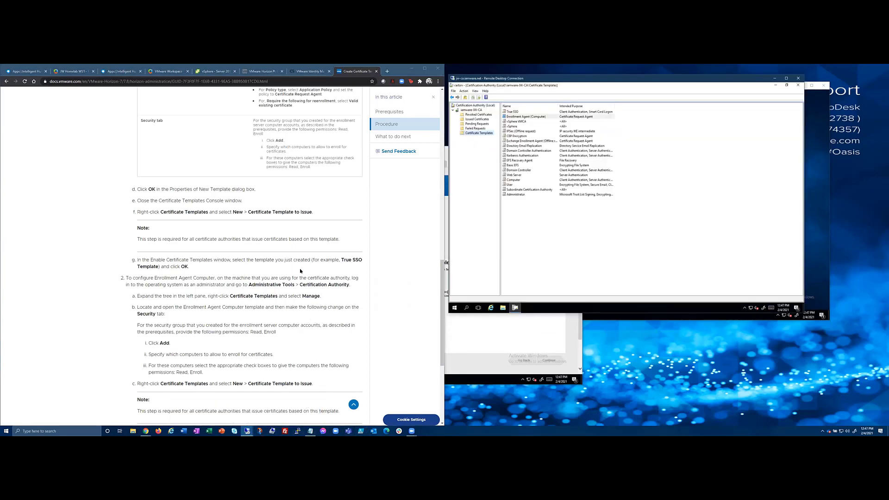
{"action": "scroll", "coordinate": [262, 309], "scroll_direction": "up", "scroll_amount": 10}
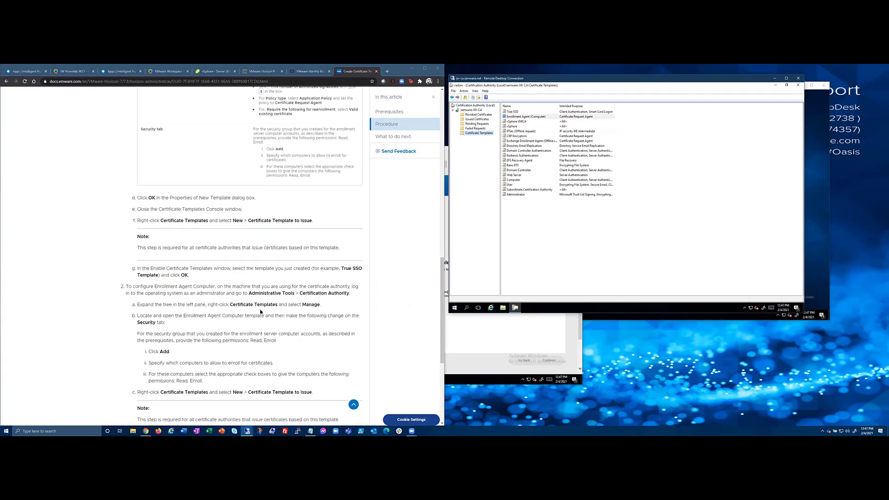
{"action": "scroll", "coordinate": [260, 312], "scroll_direction": "up", "scroll_amount": 3}
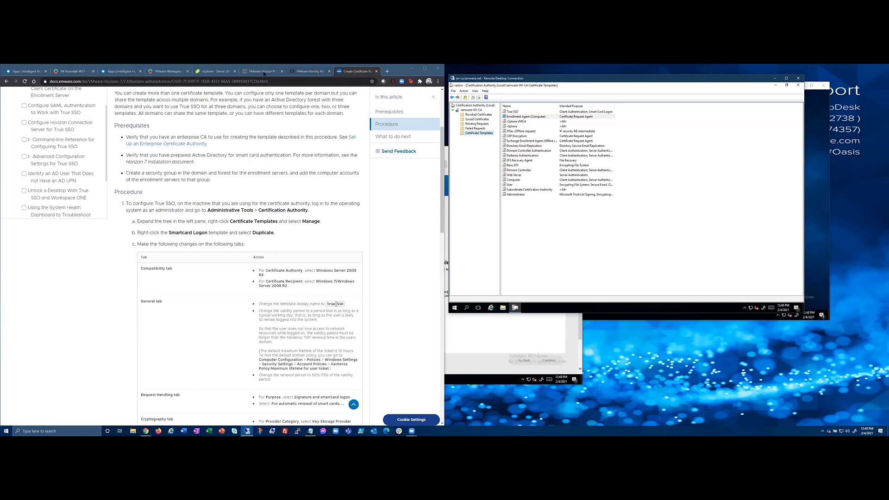
Show the Cloud Village True SSO article, minimize the jw-ca and 192.168.1.128 sessions, and front cs-enroll2.
{"action": "left_click", "coordinate": [298, 72]}
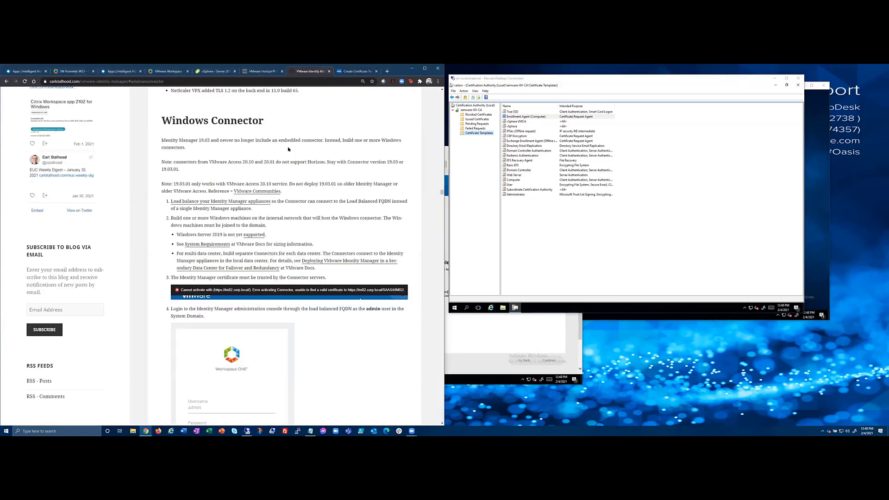
{"action": "left_click", "coordinate": [360, 71]}
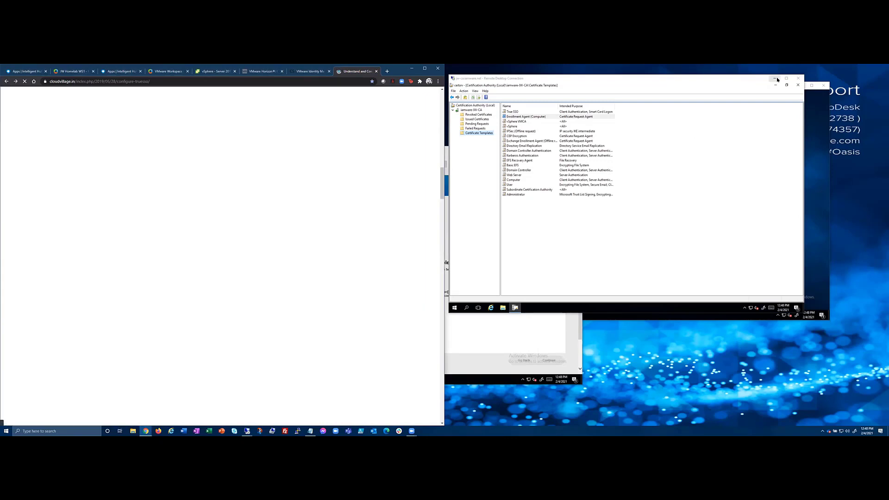
{"action": "left_click", "coordinate": [776, 80]}
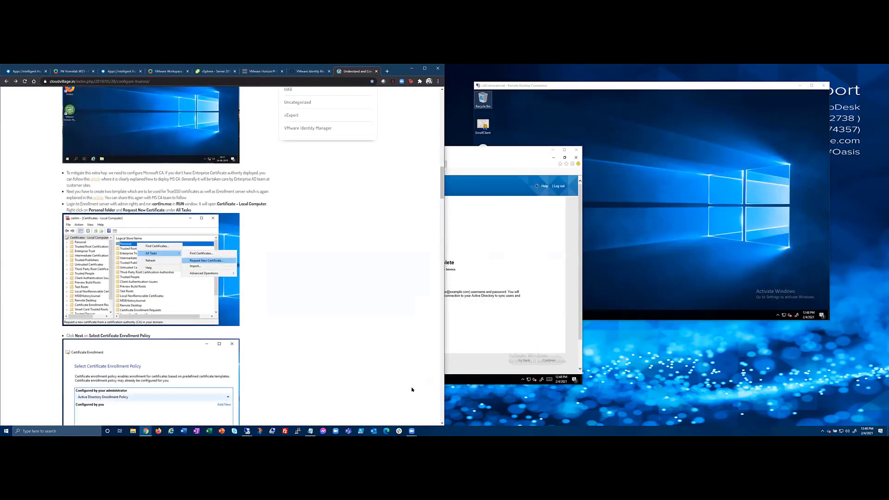
{"action": "left_click", "coordinate": [553, 150]}
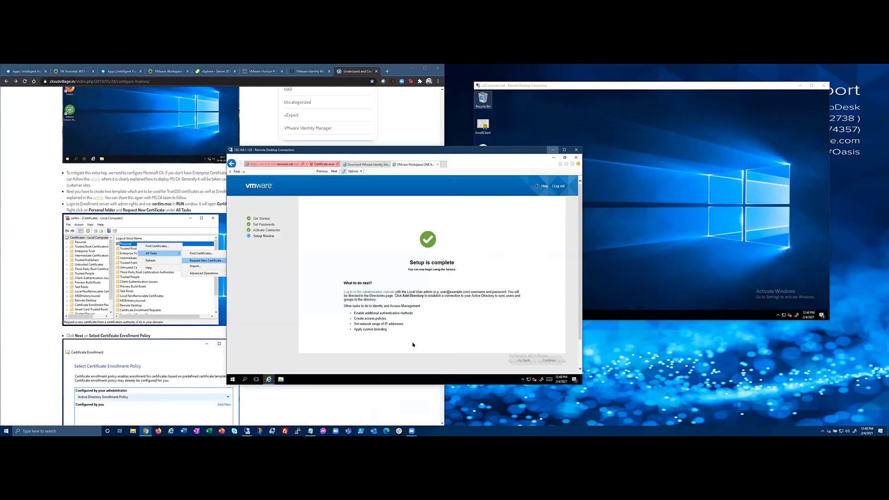
{"action": "left_click", "coordinate": [553, 150]}
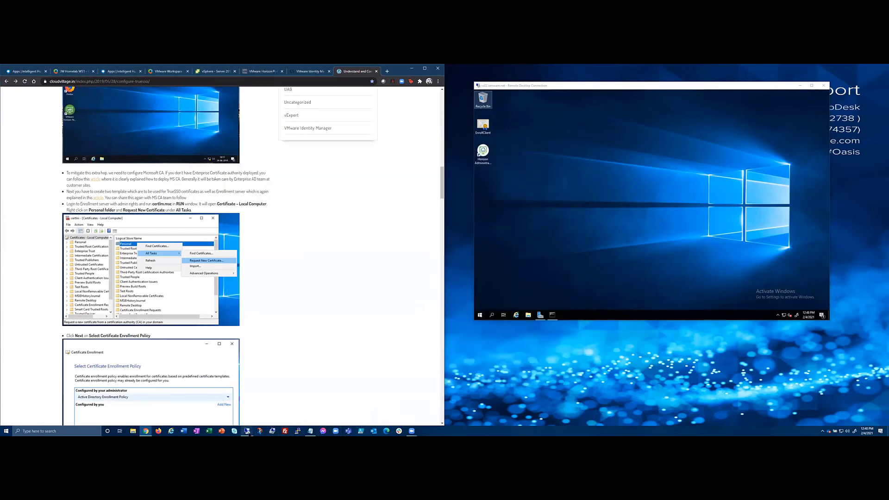
{"action": "mouse_move", "coordinate": [247, 432]}
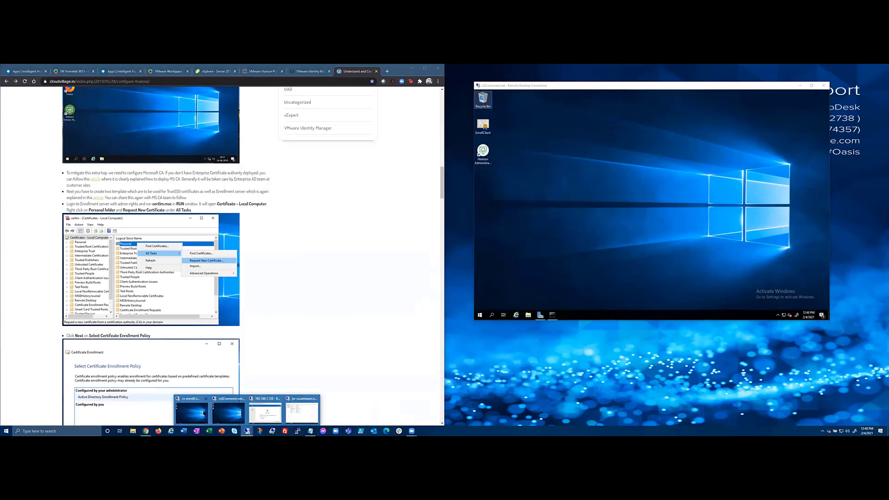
{"action": "left_click", "coordinate": [204, 414]}
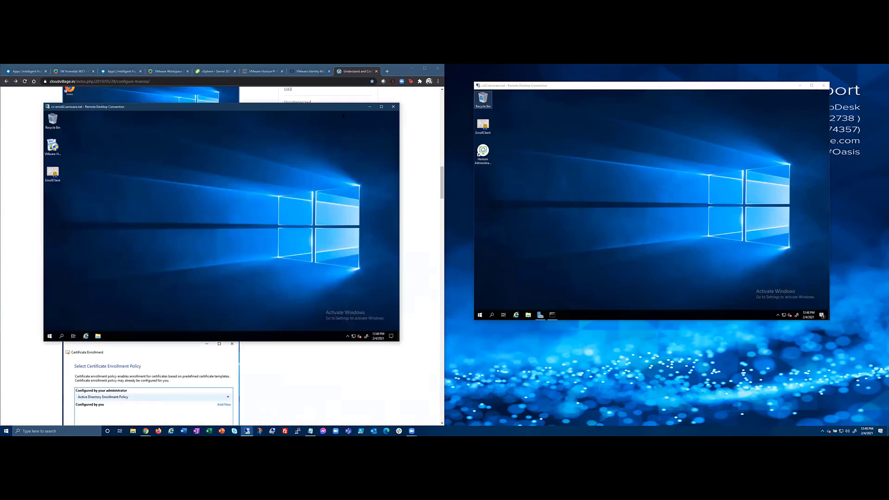
On cs-enroll2, search for mmc and launch it elevated.
{"action": "left_click_drag", "start_coordinate": [343, 107], "coordinate": [773, 153]}
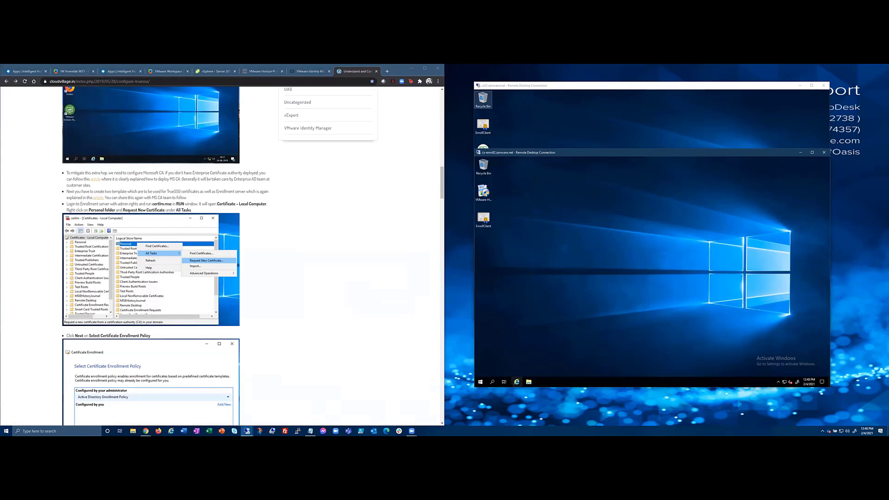
{"action": "left_click", "coordinate": [492, 382]}
{"action": "type", "text": "mmc"}
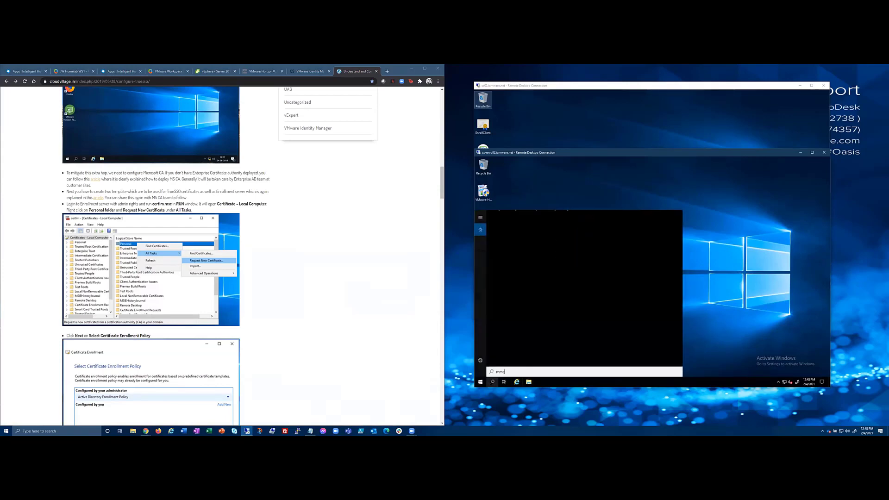
{"action": "left_click", "coordinate": [504, 248]}
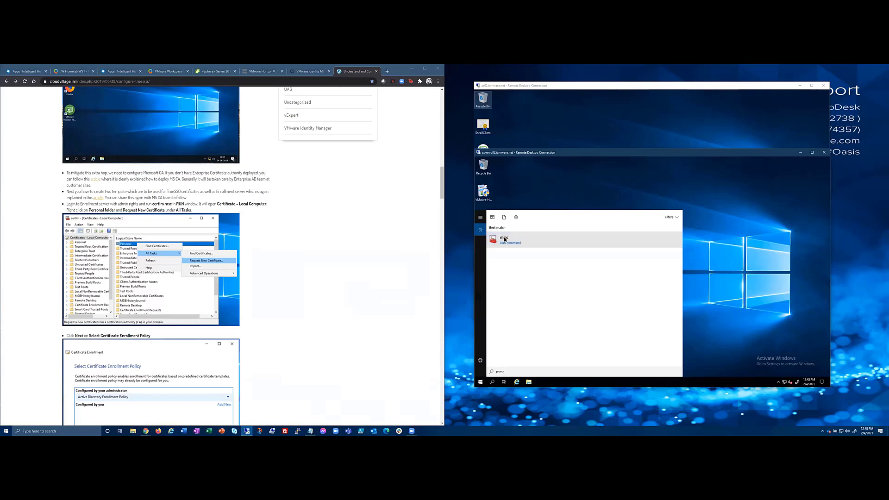
{"action": "left_click", "coordinate": [627, 302]}
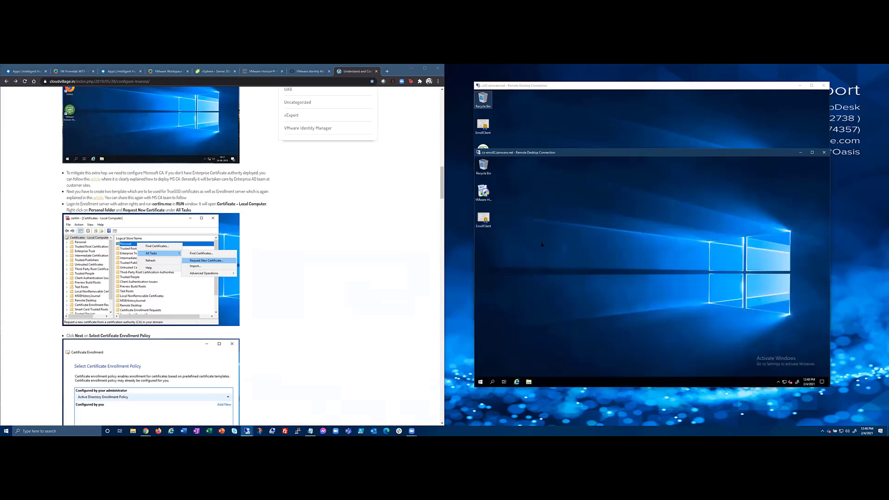
Add the Certificates snap-in for the Local computer's Computer account.
{"action": "left_click", "coordinate": [491, 173]}
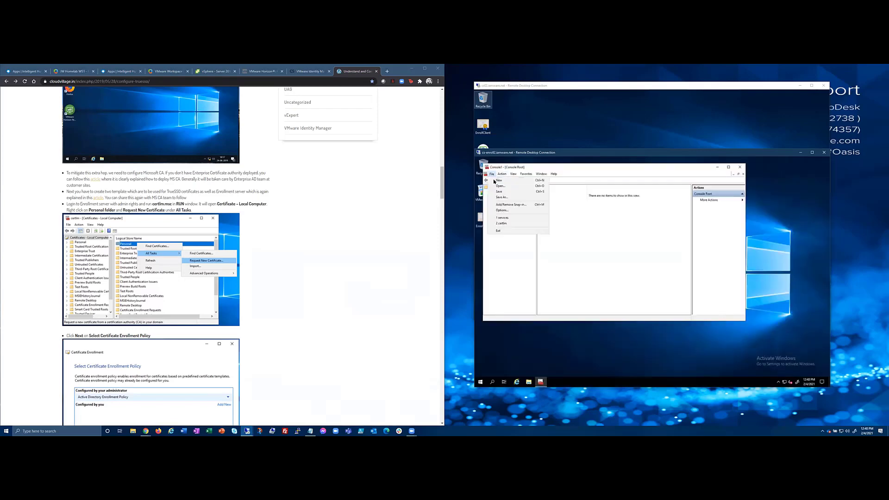
{"action": "left_click", "coordinate": [505, 205]}
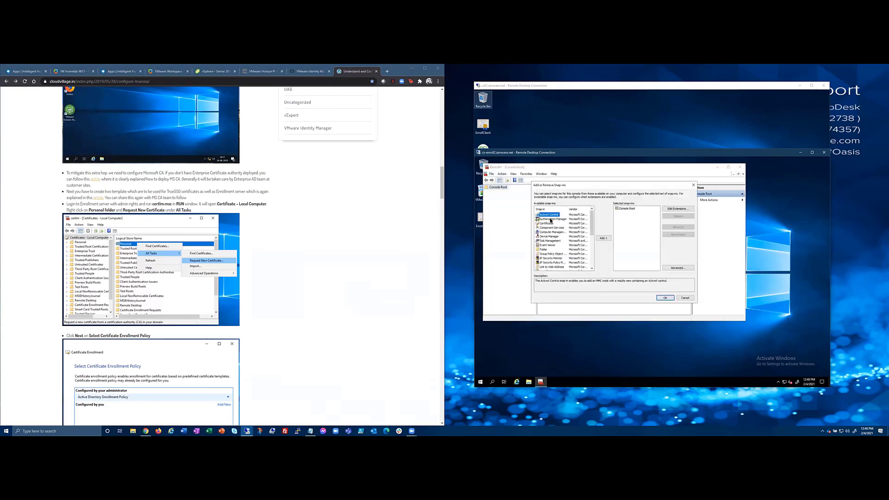
{"action": "double_click", "coordinate": [550, 224]}
{"action": "left_click", "coordinate": [559, 219]}
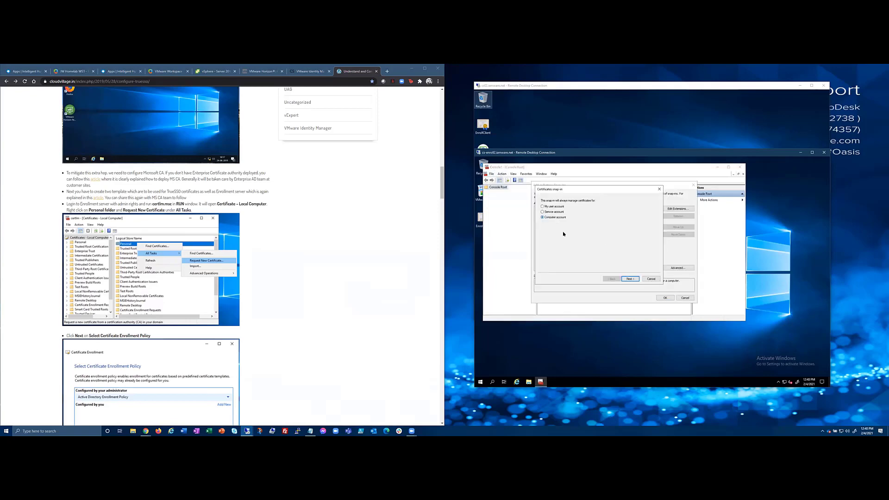
{"action": "left_click", "coordinate": [628, 279]}
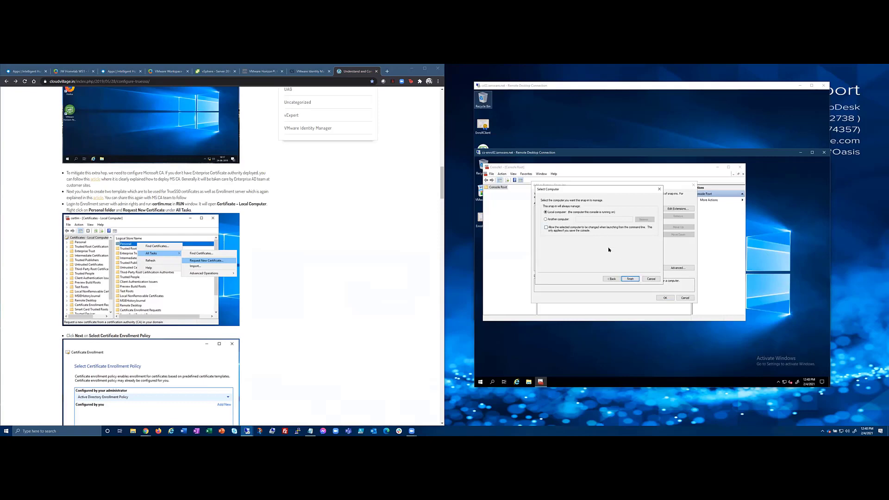
{"action": "left_click", "coordinate": [629, 278]}
{"action": "left_click", "coordinate": [665, 298]}
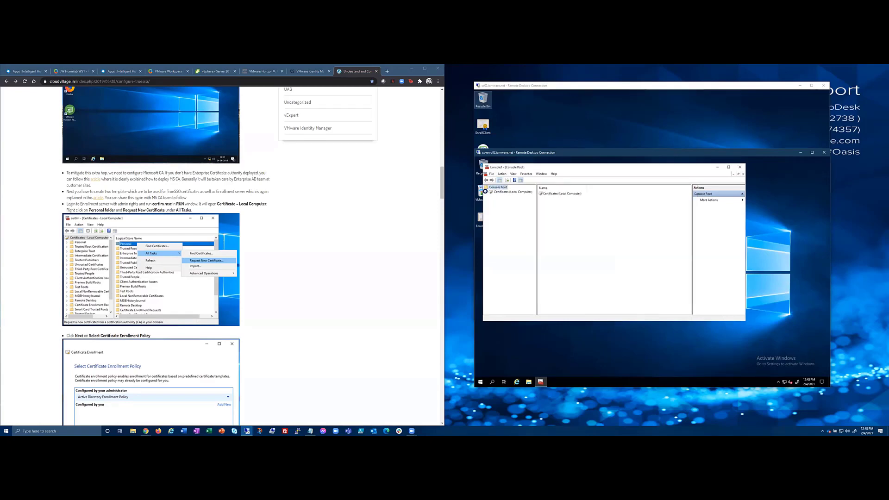
Enlarge the console and expand the Personal store to list its certificates.
{"action": "left_click", "coordinate": [486, 192]}
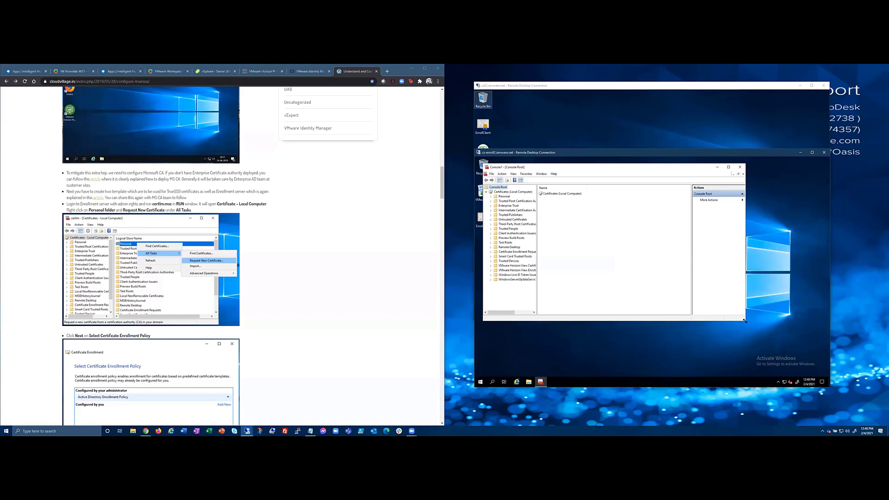
{"action": "left_click_drag", "start_coordinate": [744, 321], "coordinate": [773, 357]}
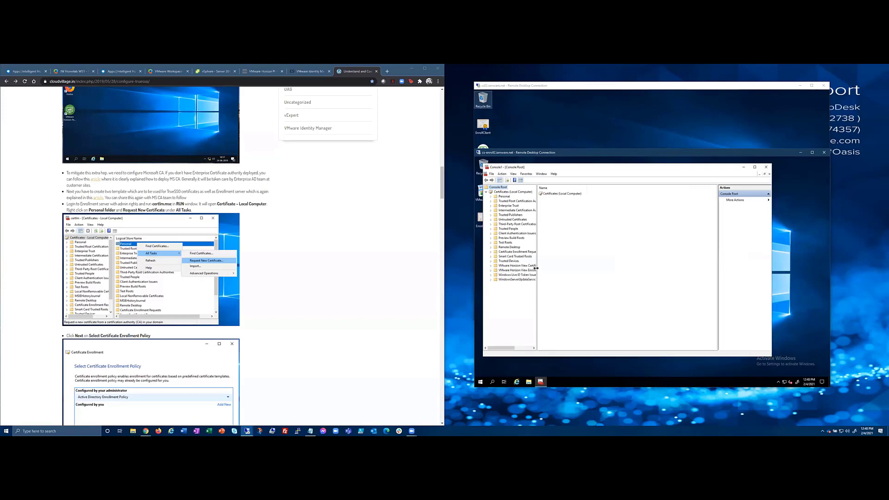
{"action": "left_click_drag", "start_coordinate": [536, 270], "coordinate": [579, 246]}
{"action": "left_click", "coordinate": [496, 197]}
{"action": "left_click", "coordinate": [495, 197]}
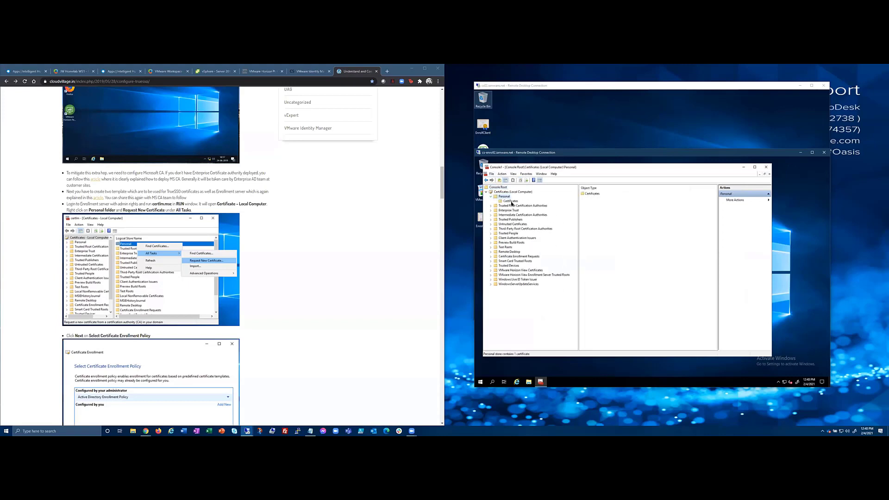
Start a new certificate request for Enrollment Agent (Computer) in the Personal store, then cancel it.
{"action": "left_click", "coordinate": [510, 201]}
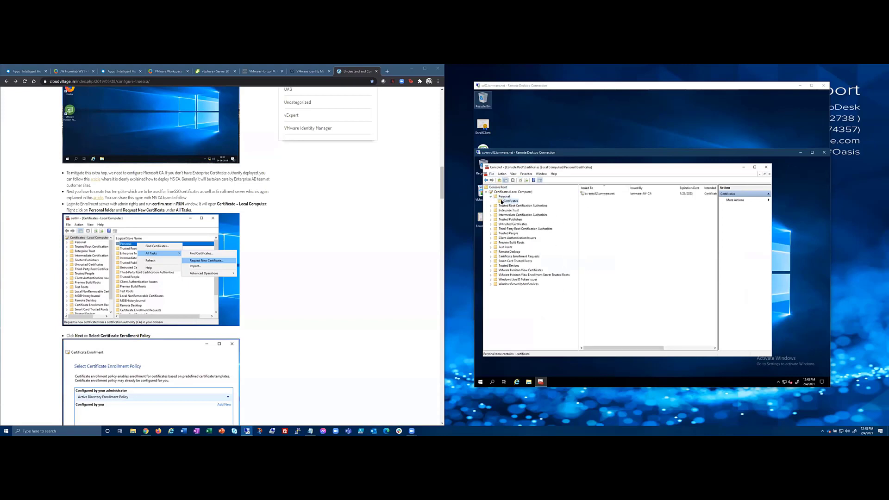
{"action": "right_click", "coordinate": [501, 202]}
{"action": "mouse_move", "coordinate": [532, 205]}
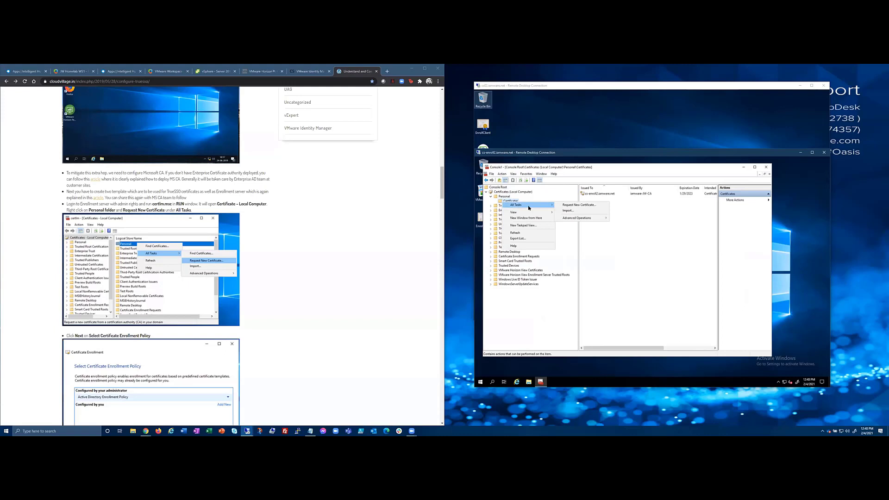
{"action": "left_click", "coordinate": [572, 206]}
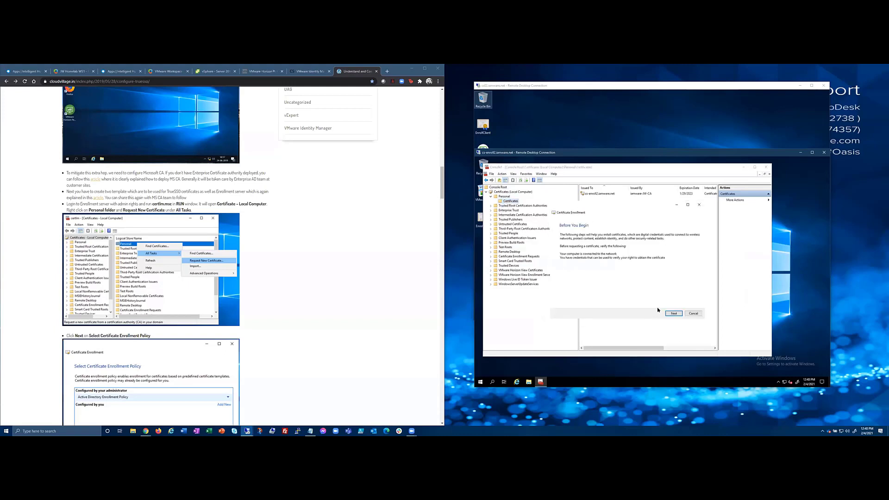
{"action": "left_click", "coordinate": [674, 314]}
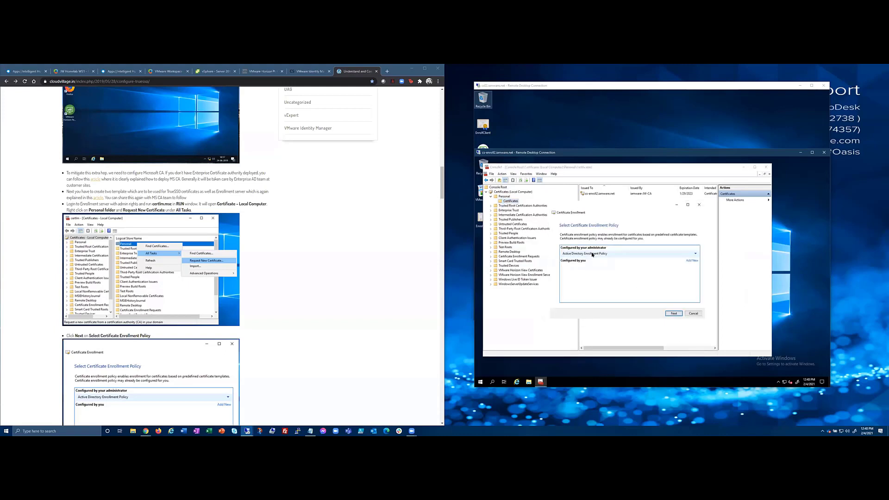
{"action": "left_click", "coordinate": [667, 314]}
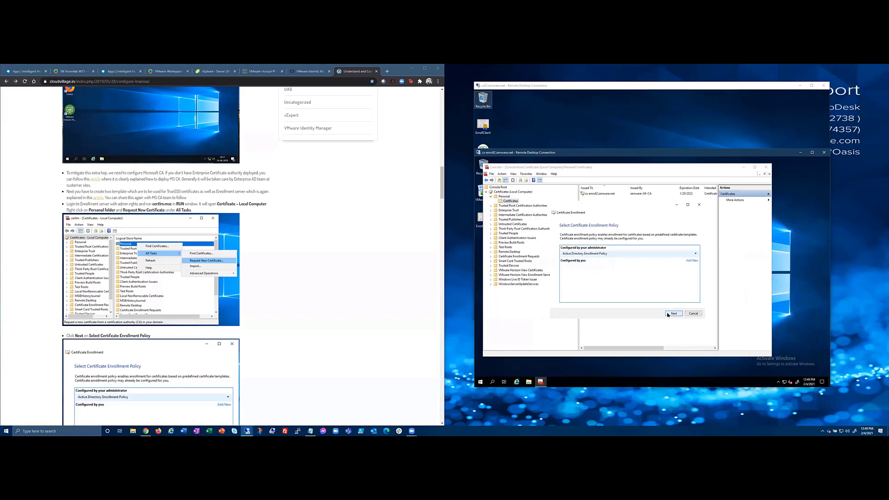
{"action": "left_click", "coordinate": [576, 262]}
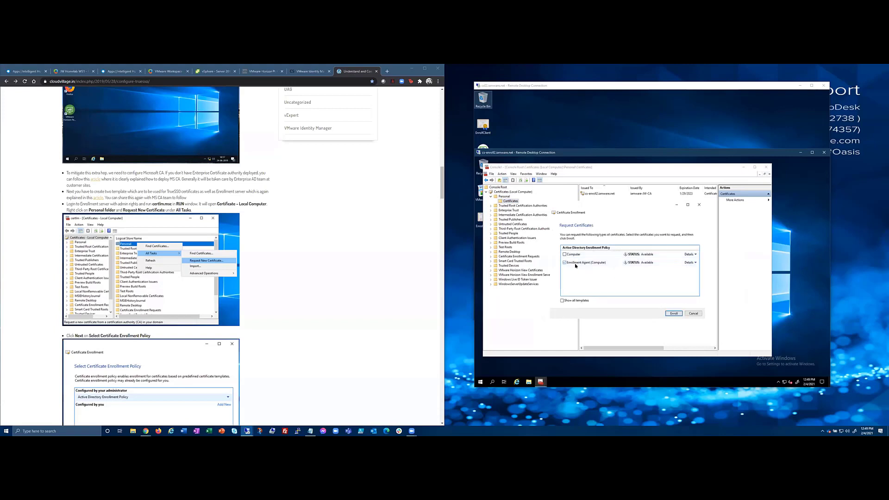
{"action": "left_click", "coordinate": [693, 313]}
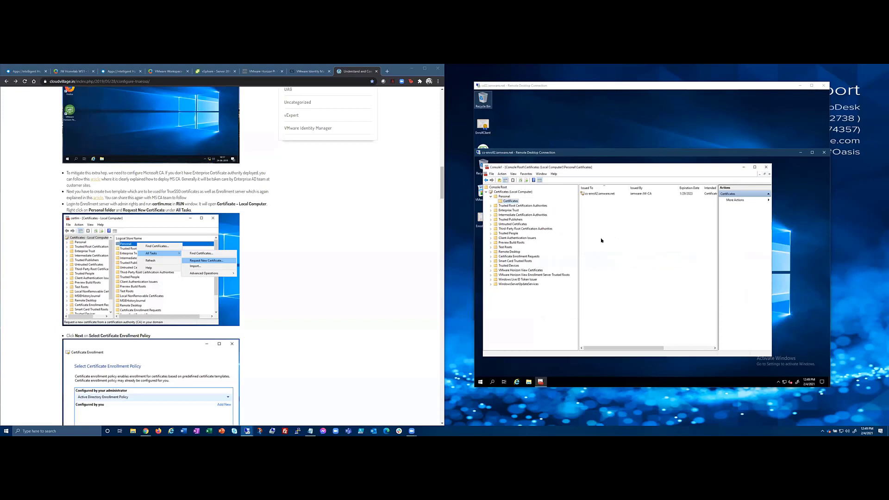
Widen Intended Purposes to confirm the cs-enroll2 certificate is for Certificate Request Agent, then return to cs02.
{"action": "left_click", "coordinate": [590, 194]}
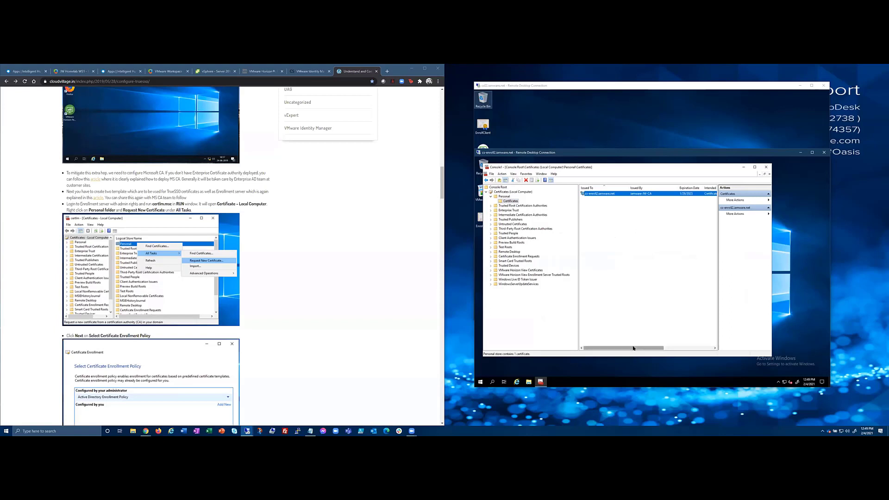
{"action": "left_click_drag", "start_coordinate": [639, 348], "coordinate": [678, 349]}
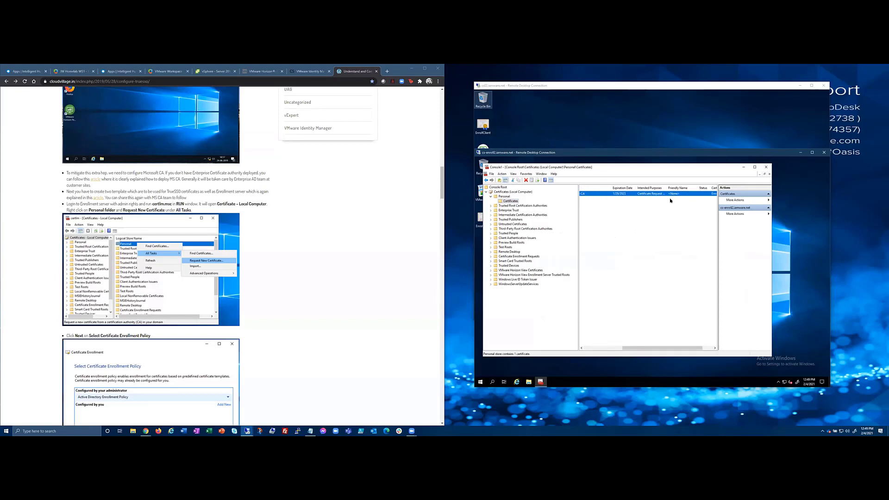
{"action": "left_click_drag", "start_coordinate": [666, 187], "coordinate": [685, 187]}
{"action": "left_click_drag", "start_coordinate": [649, 349], "coordinate": [669, 348]}
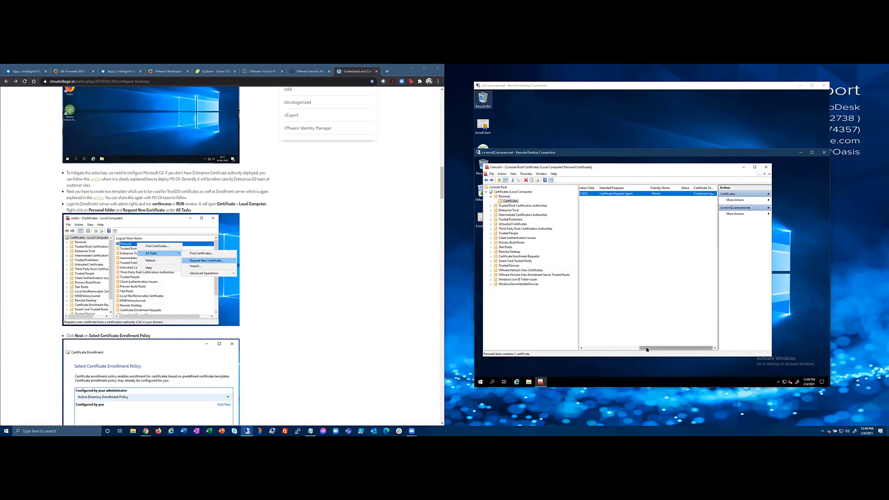
{"action": "left_click_drag", "start_coordinate": [677, 349], "coordinate": [620, 349]}
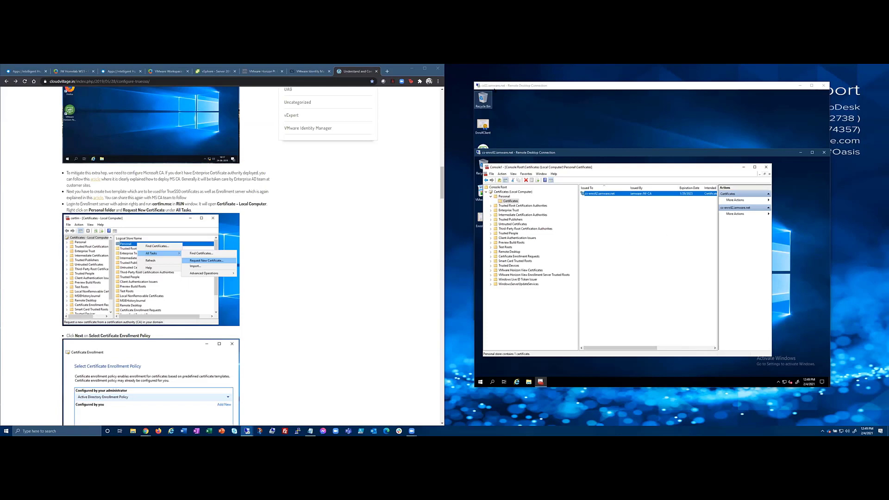
{"action": "left_click", "coordinate": [514, 87]}
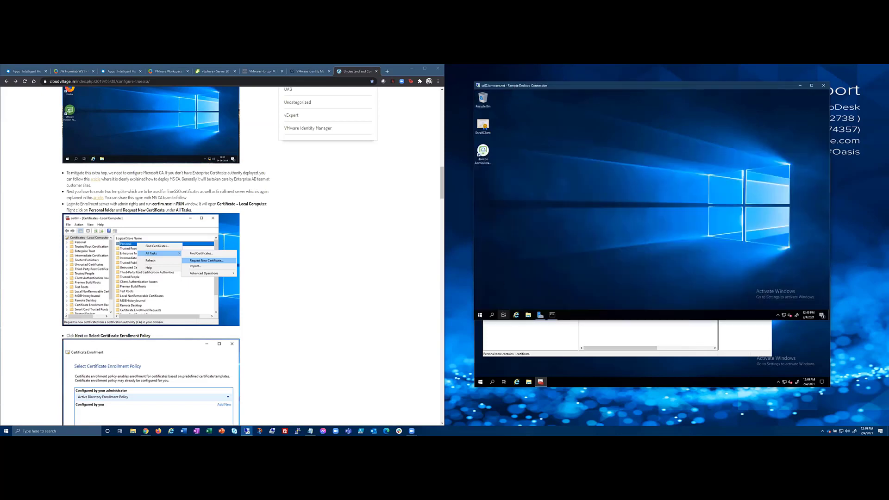
Show the enrollment server's local computer certificate stores, briefly checking cs02 and coming back.
{"action": "left_click", "coordinate": [613, 339]}
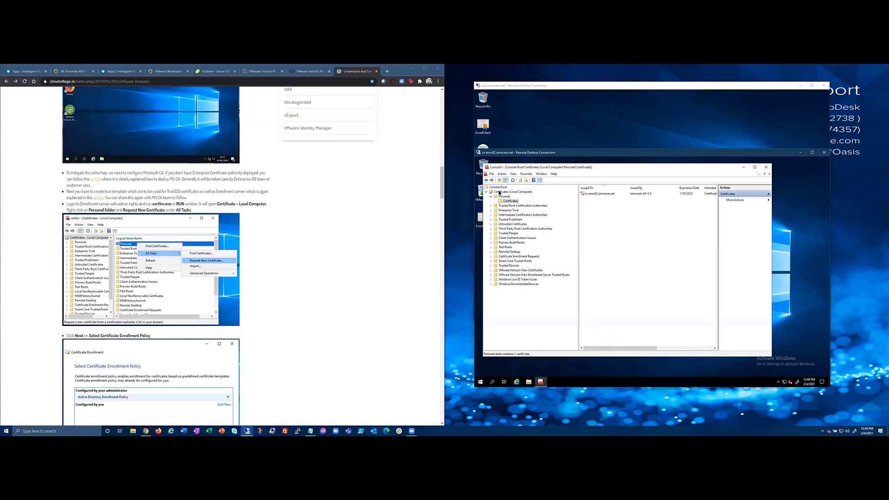
{"action": "left_click", "coordinate": [495, 191]}
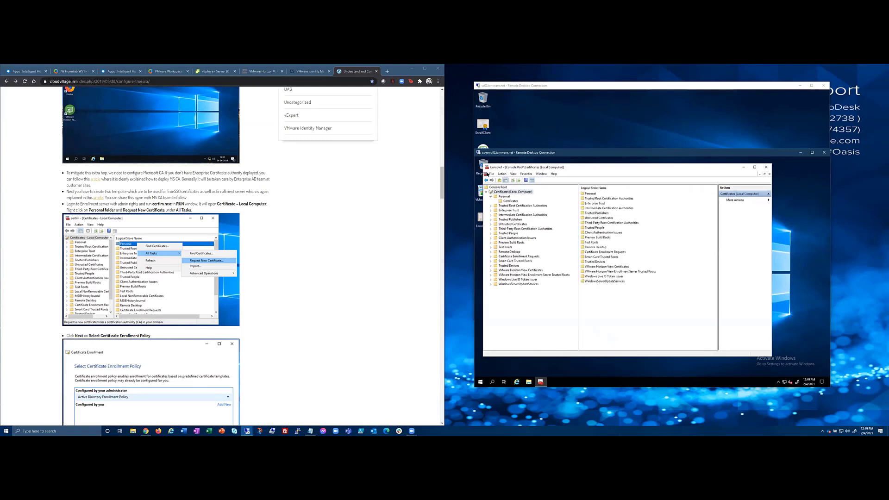
{"action": "left_click", "coordinate": [517, 88]}
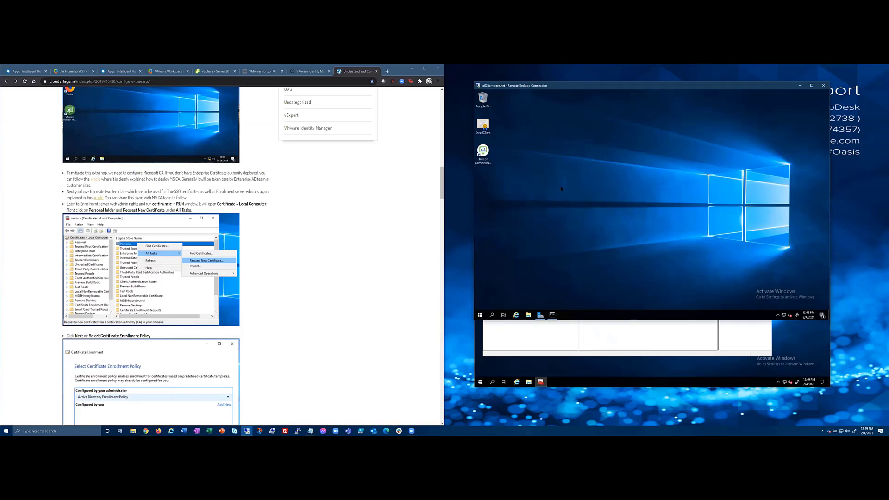
{"action": "left_click", "coordinate": [548, 343]}
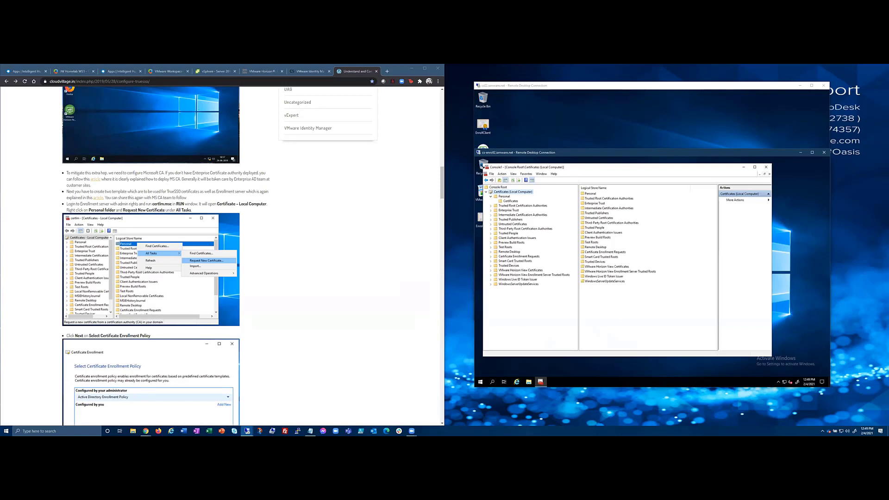
Add a Certificates snap-in for another computer's account, entering a name starting with 'cs-'.
{"action": "left_click", "coordinate": [491, 174]}
{"action": "left_click", "coordinate": [509, 204]}
{"action": "double_click", "coordinate": [562, 241]}
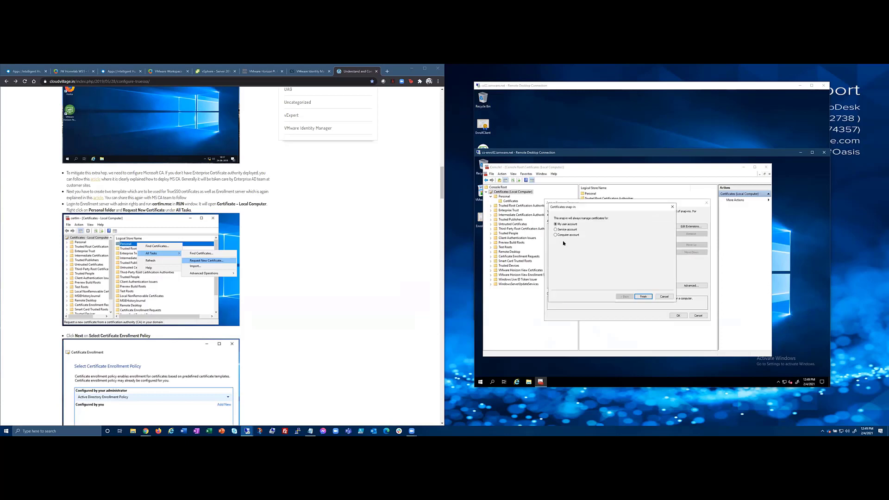
{"action": "left_click", "coordinate": [568, 235]}
{"action": "left_click", "coordinate": [643, 296]}
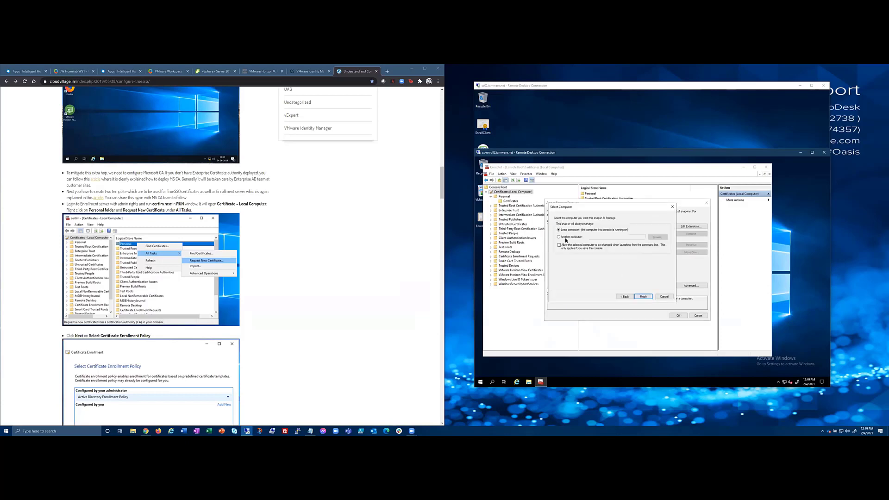
{"action": "left_click", "coordinate": [568, 237]}
{"action": "left_click", "coordinate": [605, 237]}
{"action": "type", "text": "cs"}
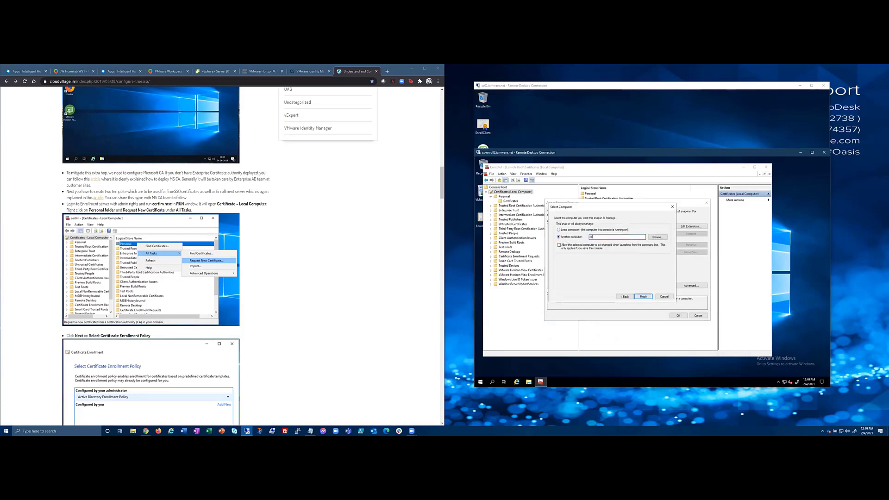
{"action": "type", "text": "-02.iamware.net"}
{"action": "key", "text": "Return"}
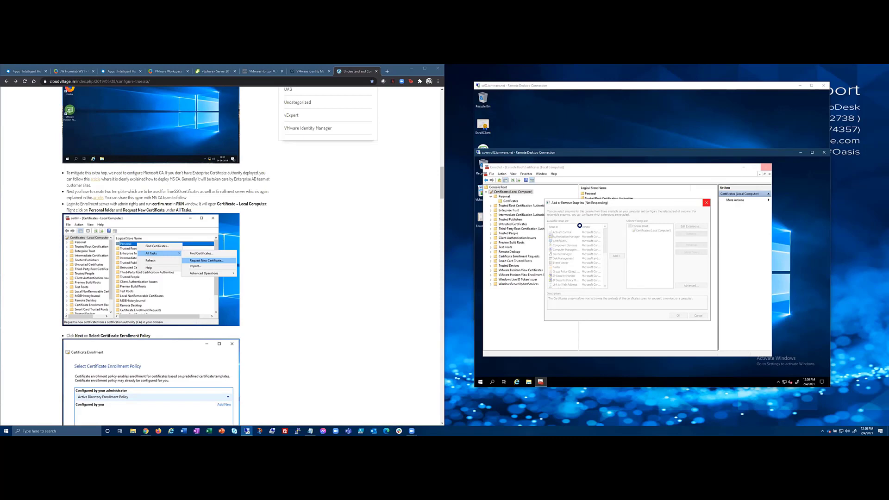
On cs02, launch mmc from search and approve the elevation prompt.
{"action": "left_click", "coordinate": [574, 125]}
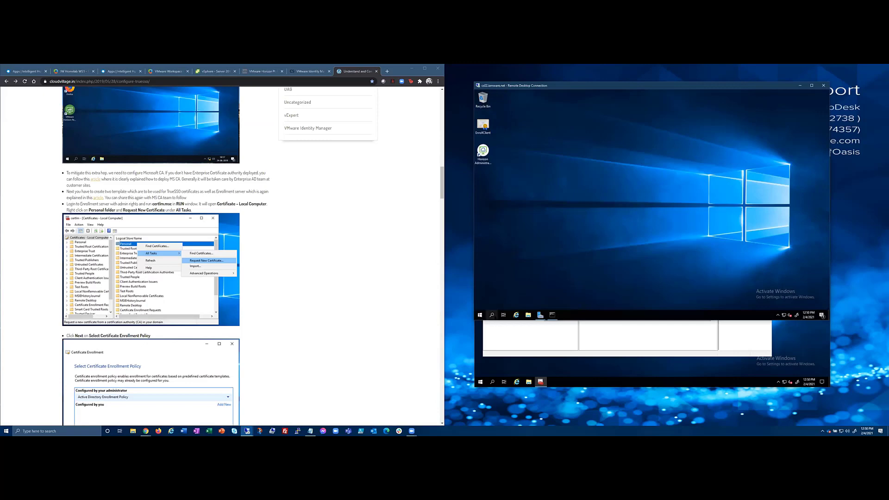
{"action": "left_click", "coordinate": [492, 315]}
{"action": "type", "text": "mmc"}
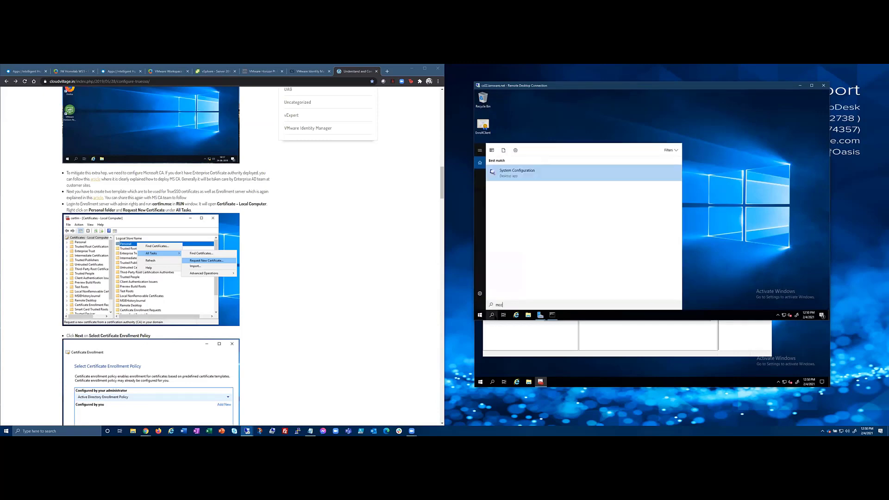
{"action": "key", "text": "Return"}
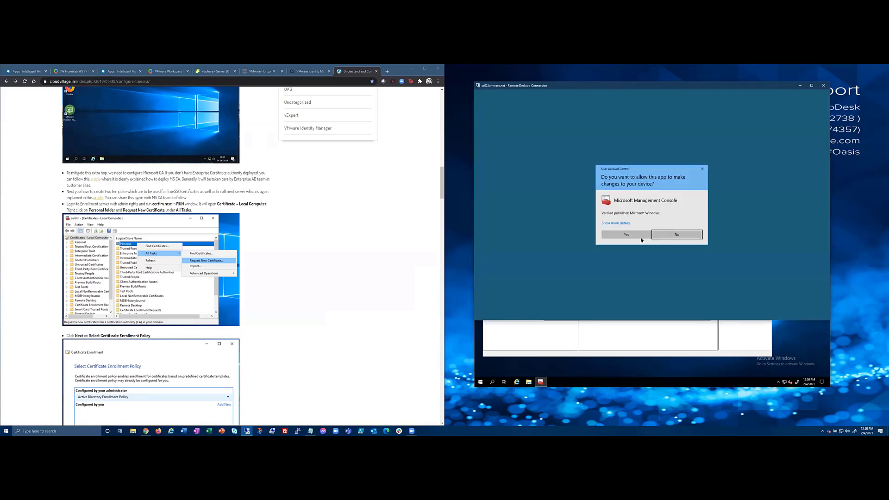
{"action": "left_click", "coordinate": [607, 239]}
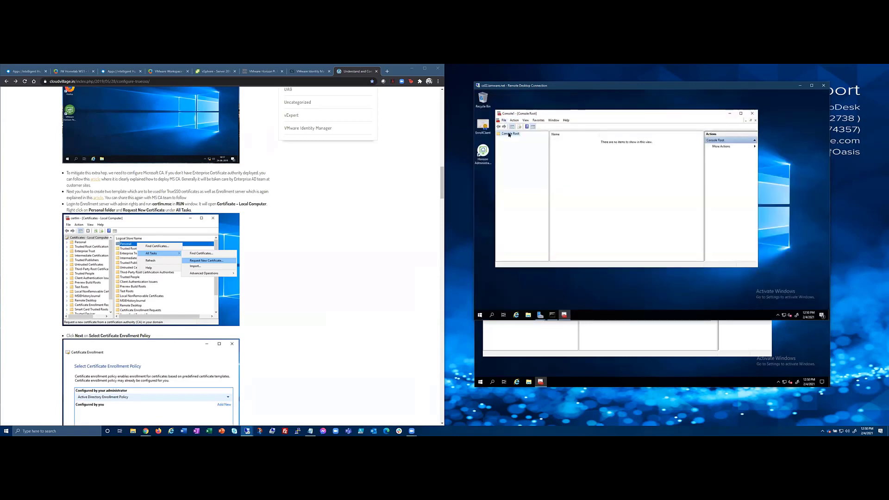
Add a Certificates snap-in for the local computer account and expand Certificates (Local Computer).
{"action": "left_click", "coordinate": [503, 120]}
{"action": "left_click", "coordinate": [515, 145]}
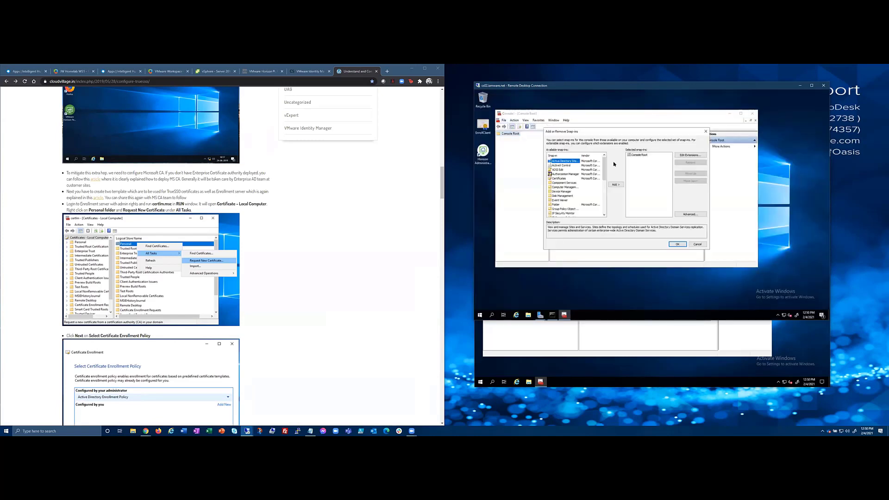
{"action": "double_click", "coordinate": [563, 179]}
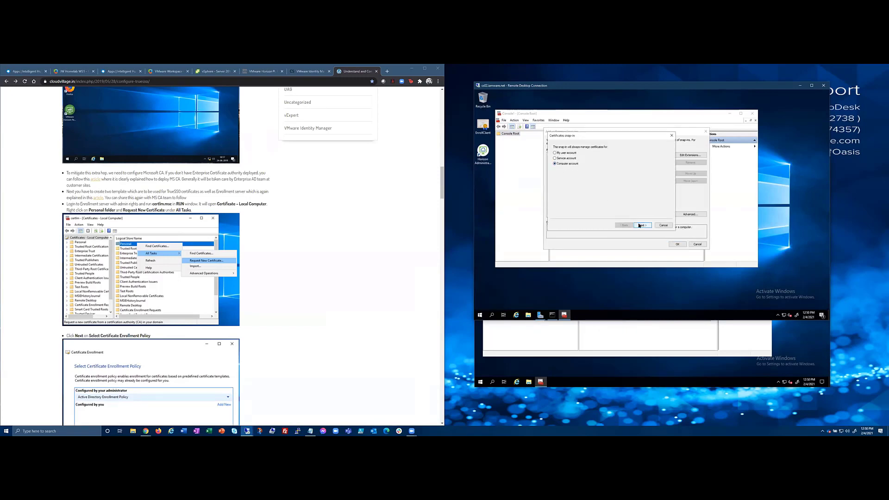
{"action": "left_click", "coordinate": [642, 225]}
{"action": "left_click", "coordinate": [642, 225]}
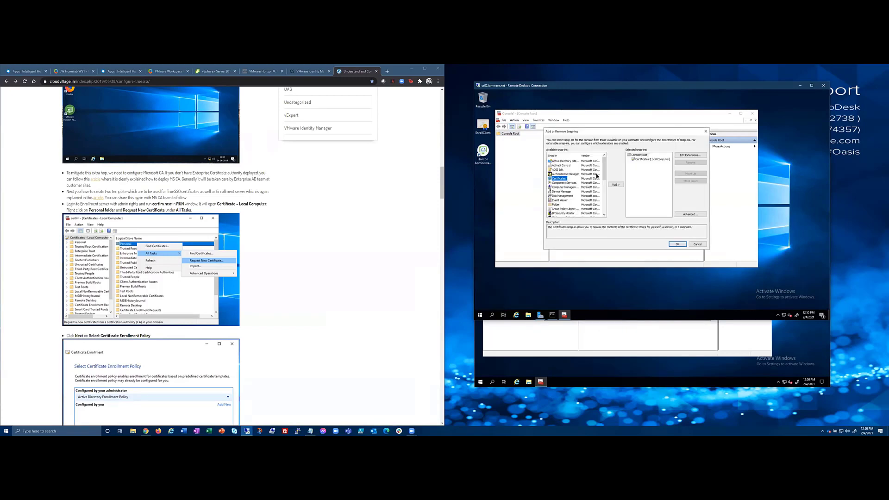
{"action": "left_click", "coordinate": [676, 244]}
{"action": "double_click", "coordinate": [524, 138]}
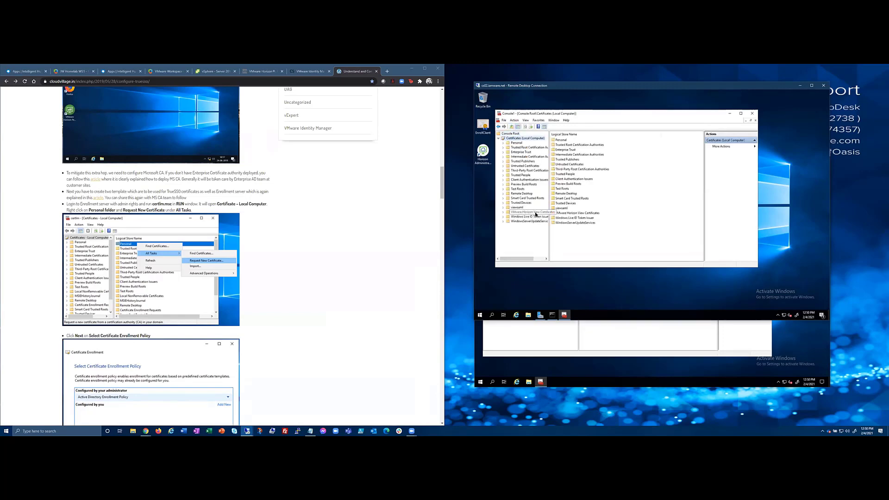
{"action": "double_click", "coordinate": [536, 213]}
{"action": "left_click", "coordinate": [521, 217]}
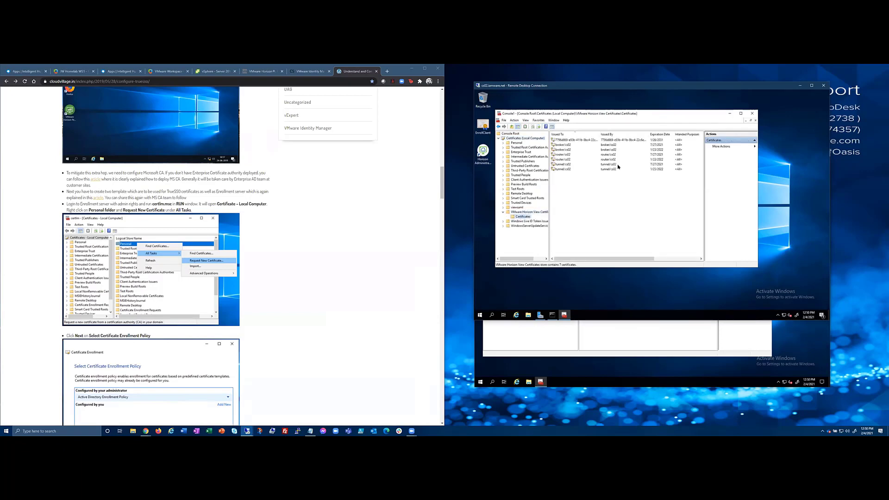
{"action": "left_click", "coordinate": [583, 140]}
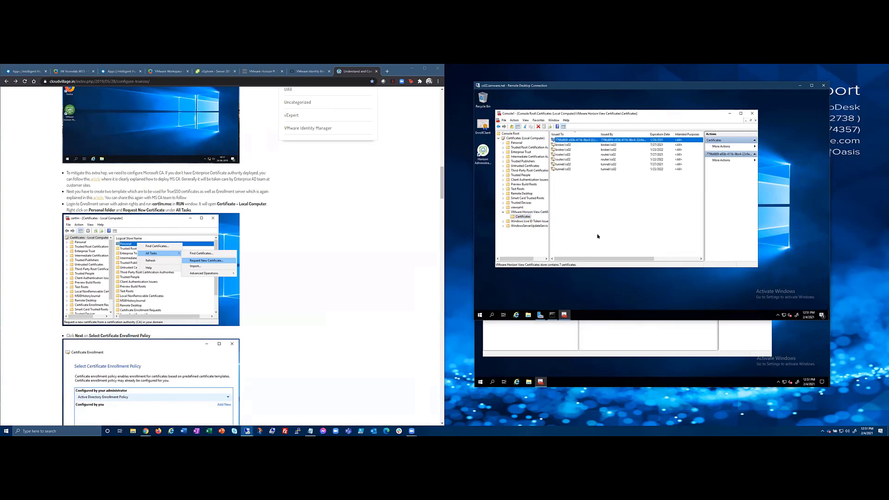
{"action": "left_click_drag", "start_coordinate": [605, 258], "coordinate": [646, 258]}
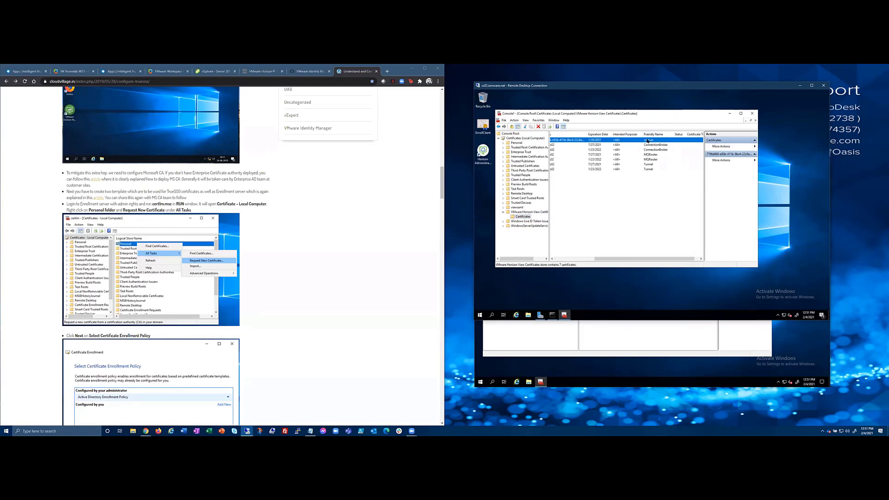
{"action": "right_click", "coordinate": [649, 142]}
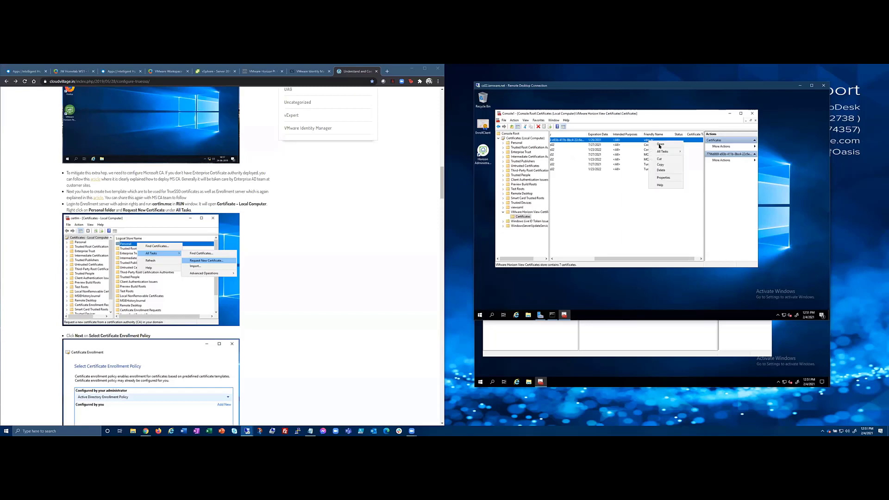
{"action": "mouse_move", "coordinate": [667, 151]}
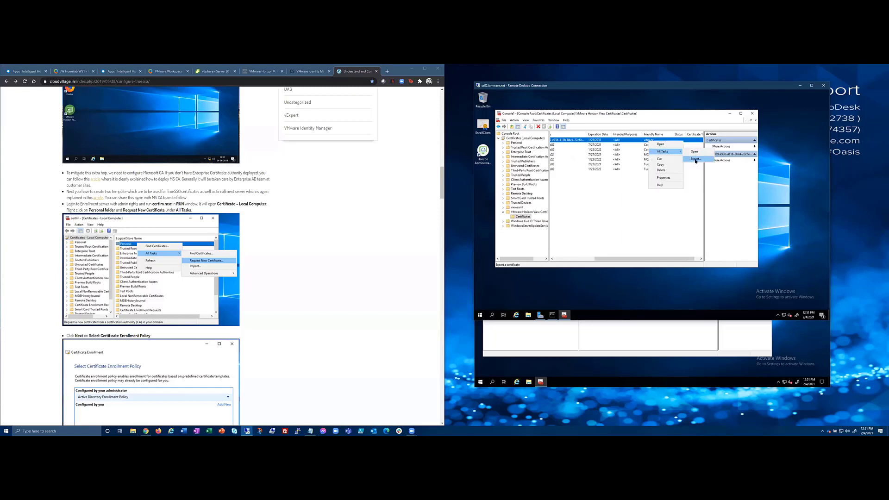
{"action": "left_click", "coordinate": [695, 154]}
{"action": "left_click", "coordinate": [661, 250]}
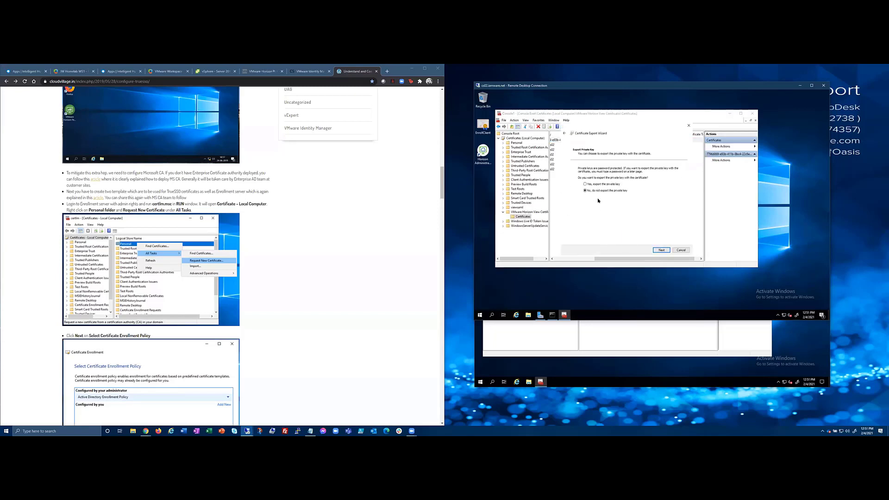
{"action": "left_click", "coordinate": [659, 250]}
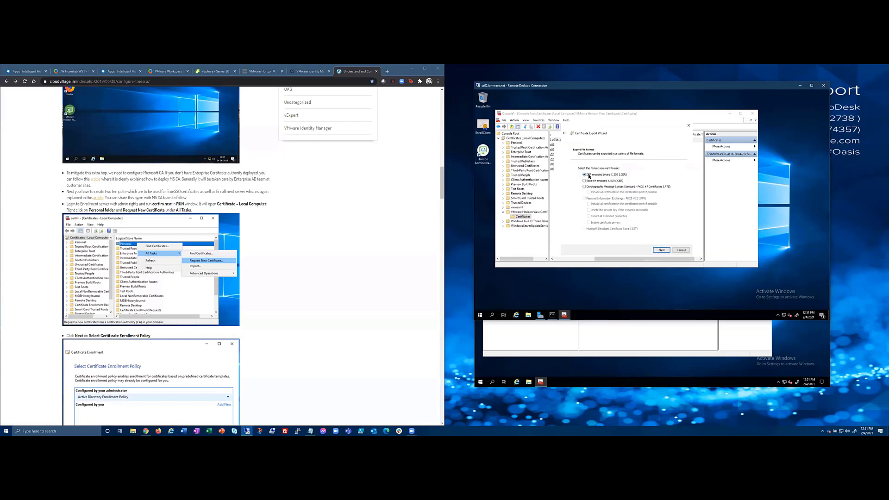
{"action": "left_click", "coordinate": [660, 250]}
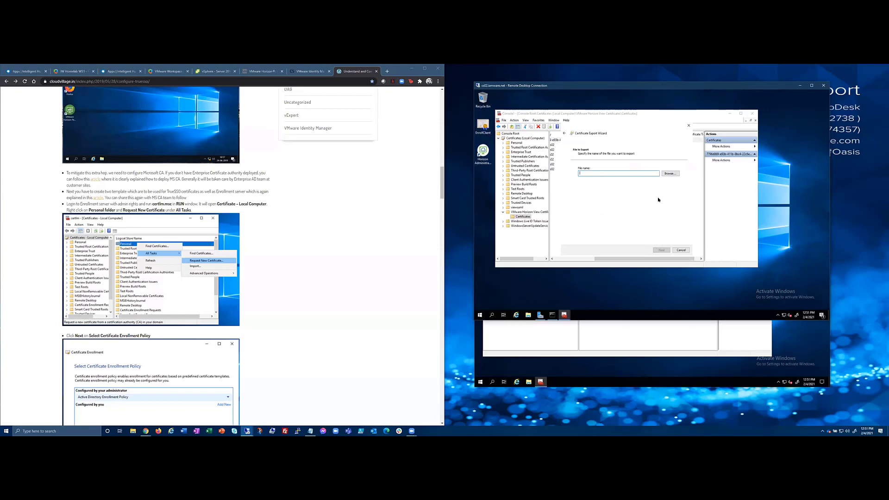
{"action": "left_click", "coordinate": [681, 250]}
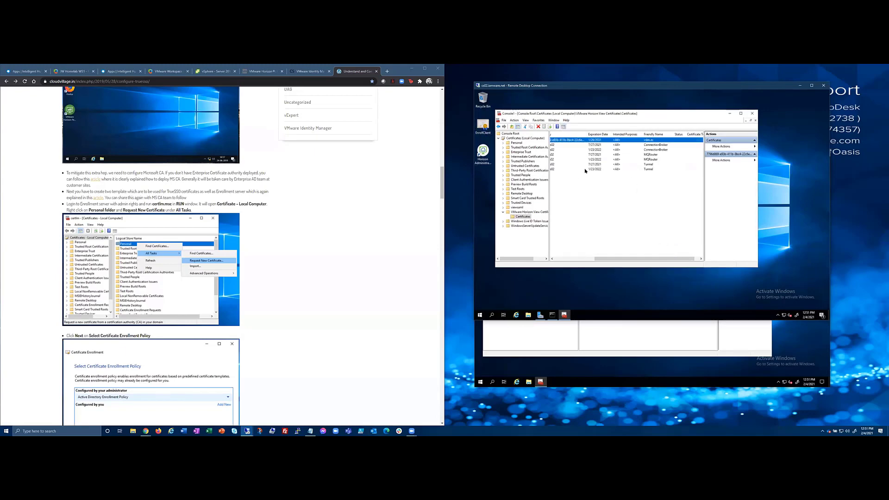
On cs-enroll2, cancel the snap-in dialog and select the single certificate in VMware Horizon View Enrollment Server Trusted Roots.
{"action": "left_click", "coordinate": [602, 346]}
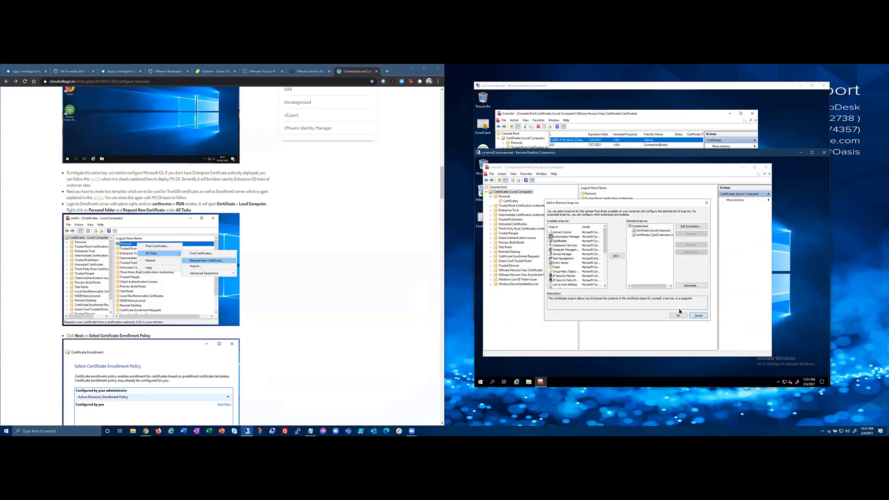
{"action": "left_click", "coordinate": [697, 316]}
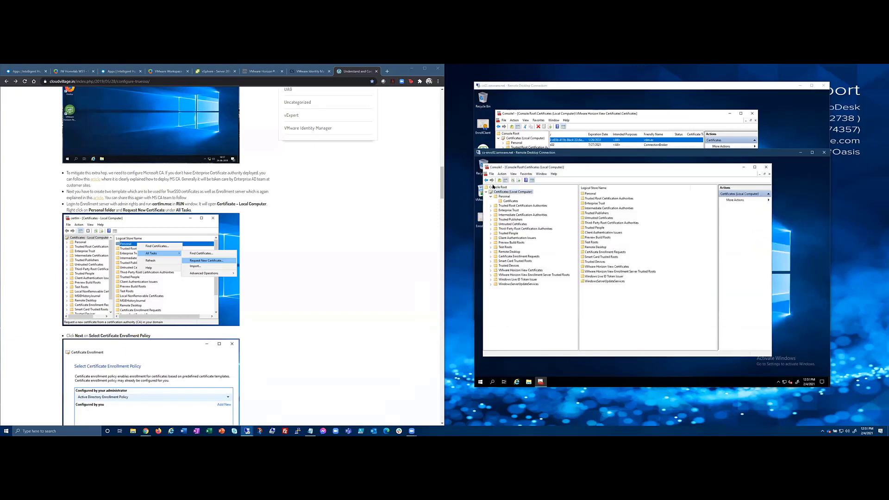
{"action": "left_click", "coordinate": [537, 276]}
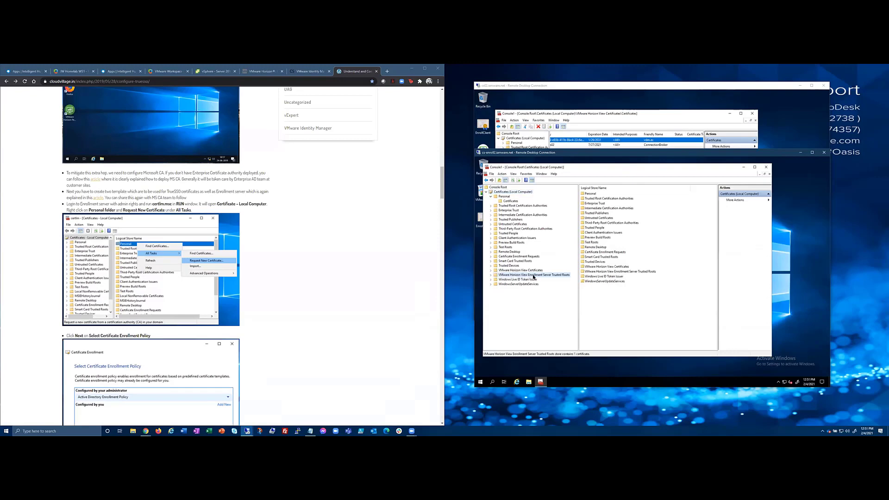
{"action": "double_click", "coordinate": [550, 275]}
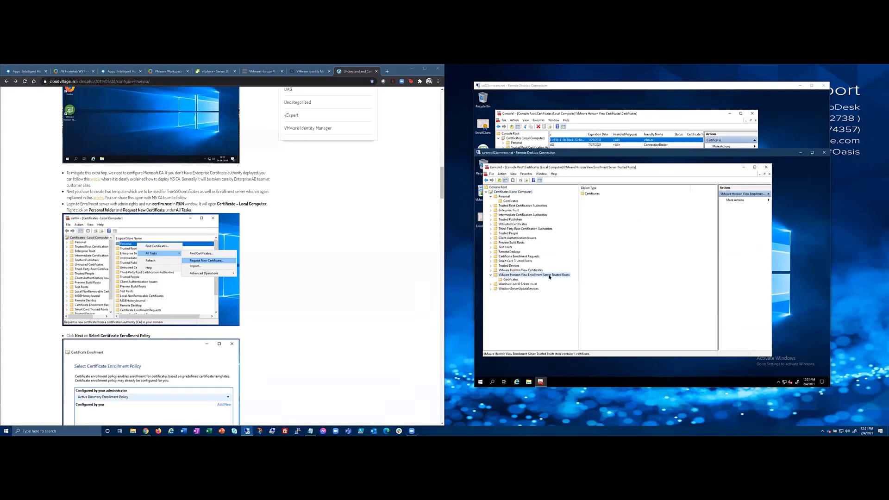
{"action": "left_click", "coordinate": [512, 280]}
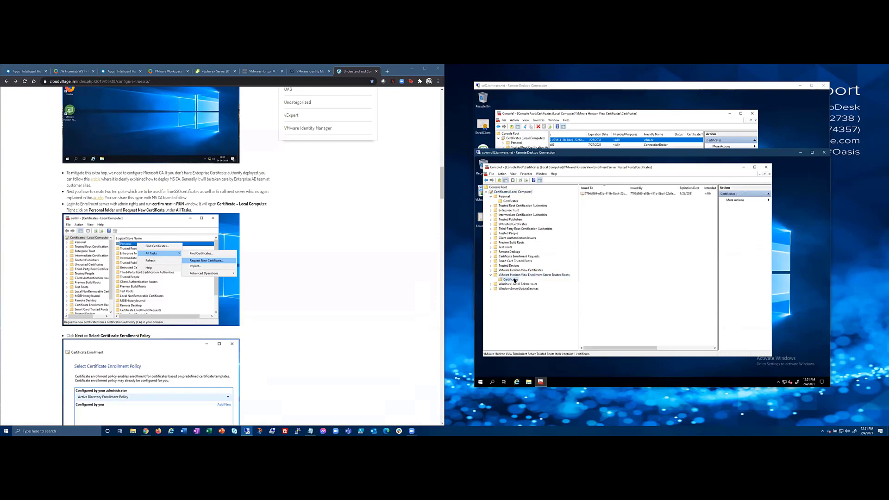
{"action": "left_click", "coordinate": [594, 194]}
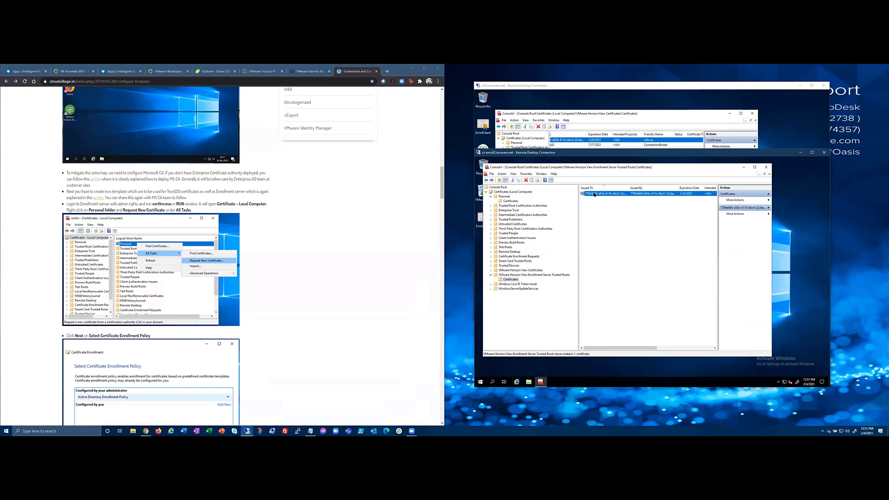
{"action": "right_click", "coordinate": [512, 279]}
{"action": "left_click", "coordinate": [569, 282]}
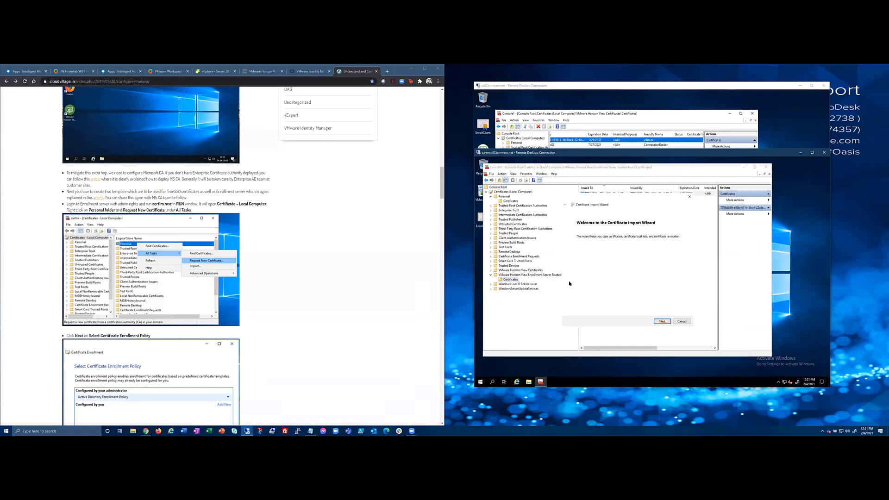
{"action": "left_click", "coordinate": [662, 322]}
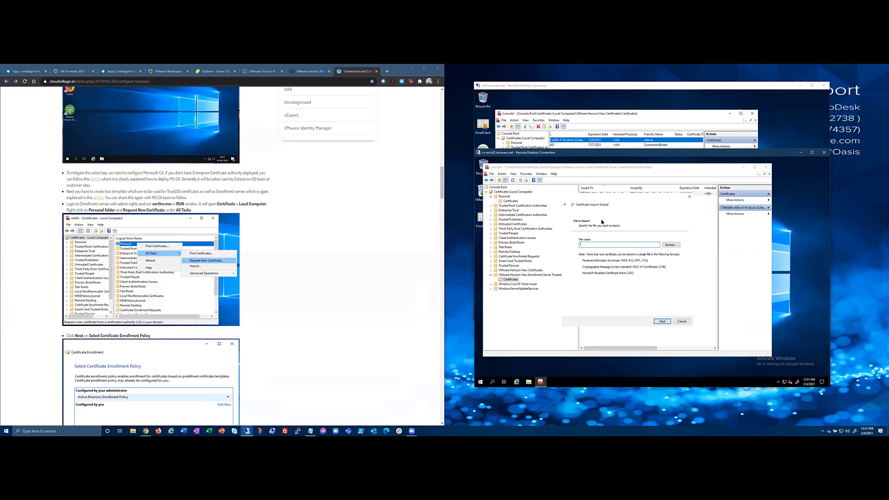
{"action": "left_click", "coordinate": [670, 245]}
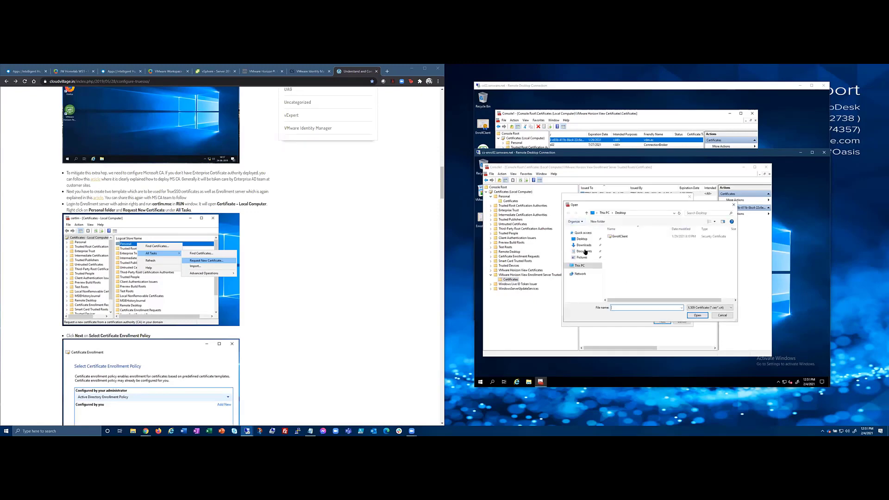
{"action": "left_click", "coordinate": [619, 236]}
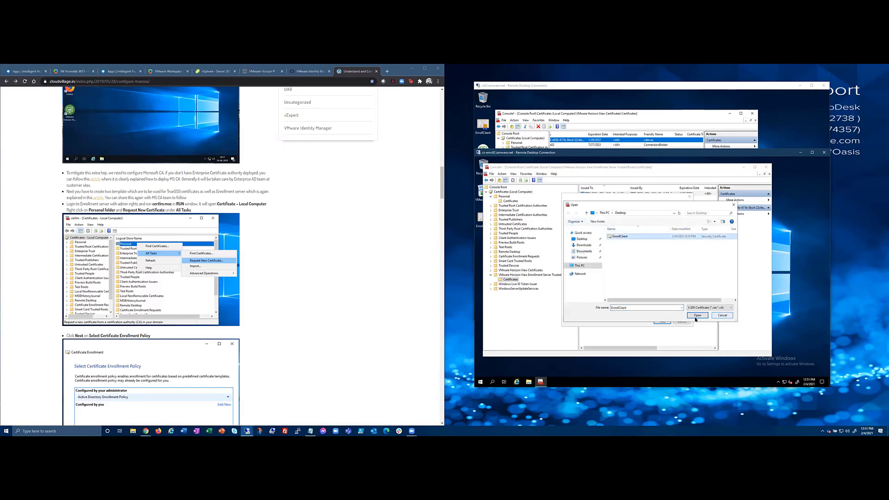
{"action": "left_click", "coordinate": [718, 316]}
{"action": "left_click", "coordinate": [683, 322]}
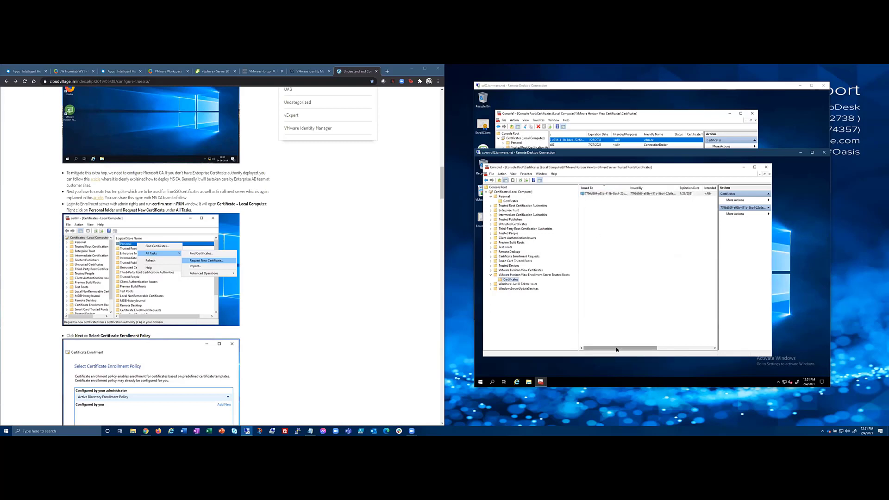
{"action": "left_click_drag", "start_coordinate": [616, 347], "coordinate": [664, 346]}
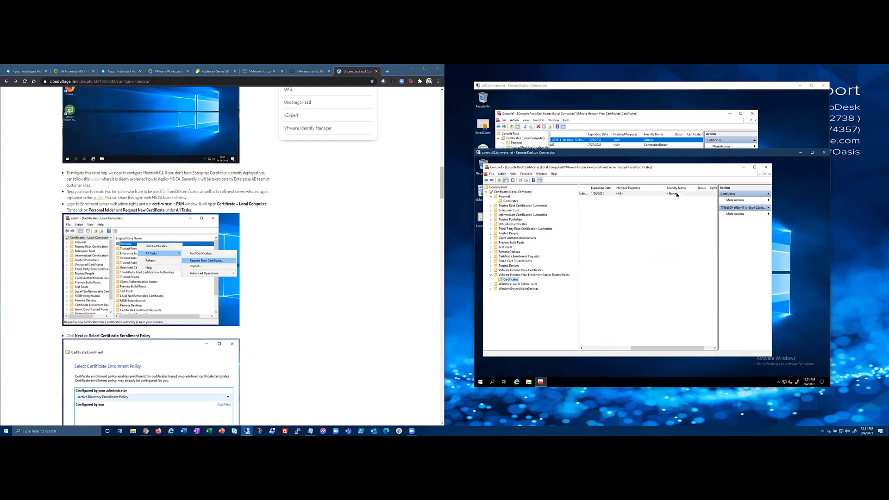
In the trusted root certificate's Properties, set Friendly name to vdm.ec and save.
{"action": "right_click", "coordinate": [675, 193]}
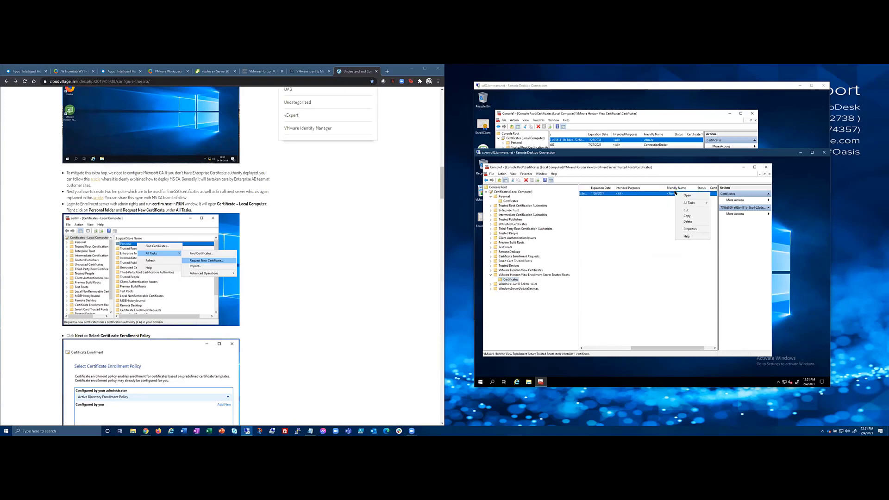
{"action": "left_click", "coordinate": [686, 229]}
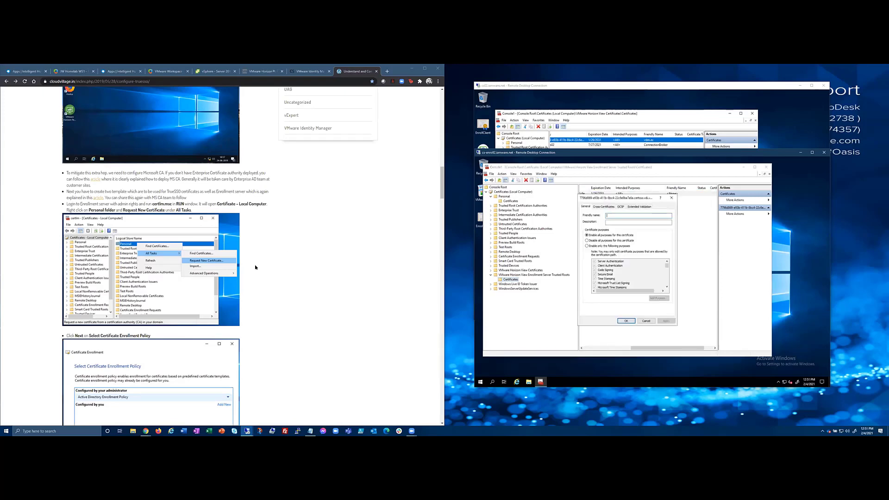
{"action": "scroll", "coordinate": [258, 270], "scroll_direction": "down", "scroll_amount": 3}
{"action": "scroll", "coordinate": [258, 269], "scroll_direction": "down", "scroll_amount": 10}
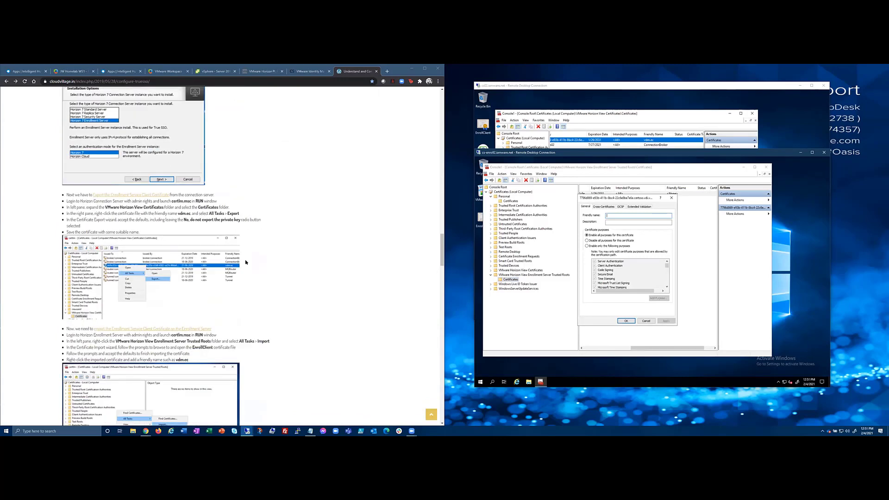
{"action": "scroll", "coordinate": [246, 262], "scroll_direction": "down", "scroll_amount": 2}
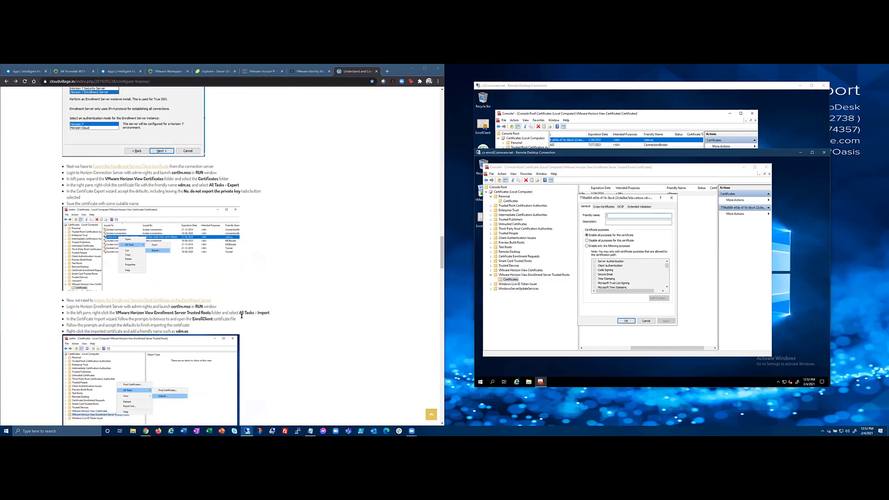
{"action": "left_click", "coordinate": [207, 306]}
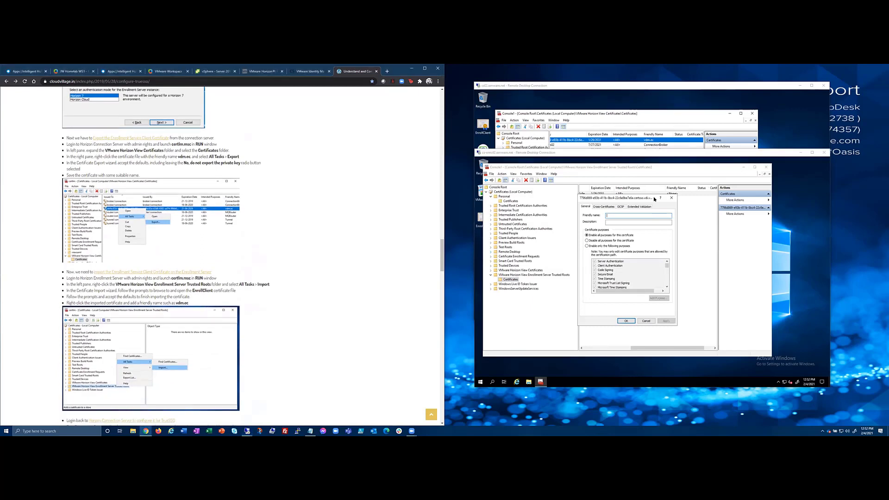
{"action": "left_click", "coordinate": [618, 215]}
{"action": "type", "text": "v"}
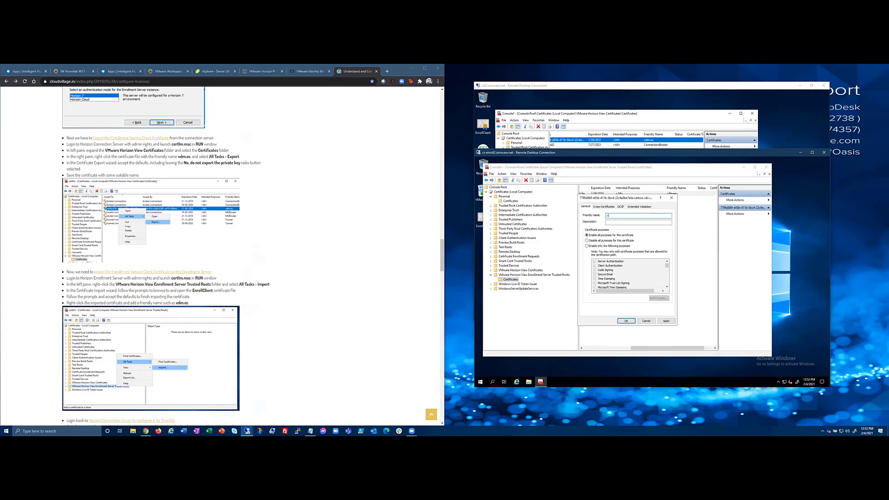
{"action": "type", "text": "dm.ec"}
{"action": "left_click", "coordinate": [628, 321]}
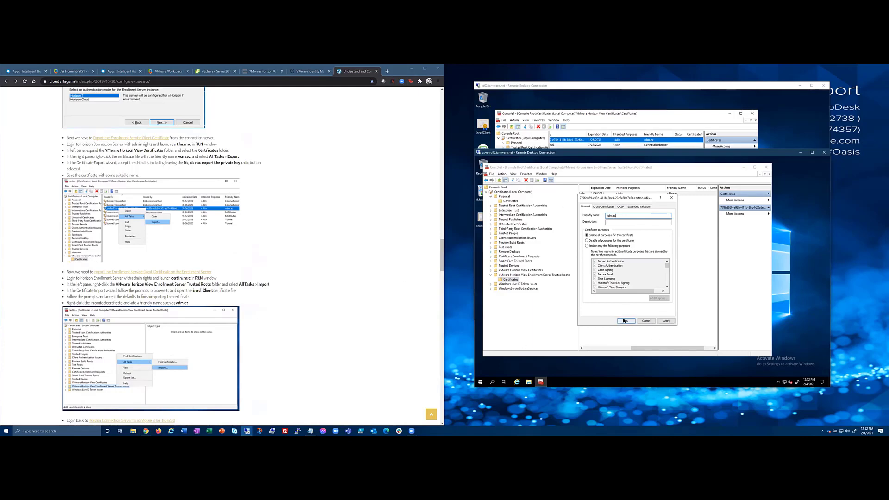
Close Console1 without saving settings and launch the VMware Horizon Connection Server installer from the desktop.
{"action": "left_click", "coordinate": [767, 168]}
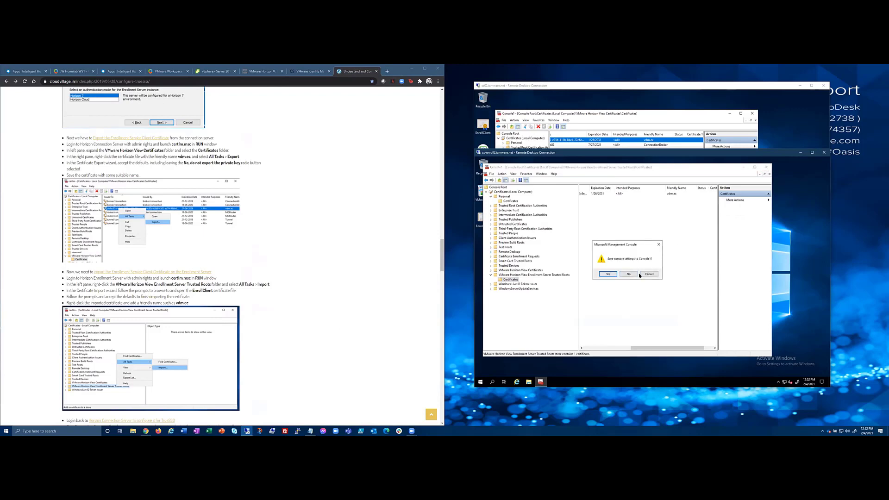
{"action": "left_click", "coordinate": [628, 274]}
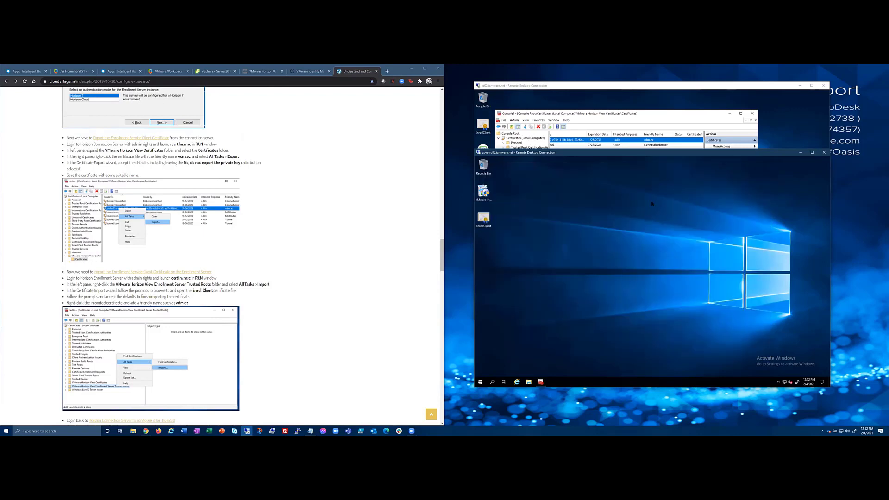
{"action": "left_click", "coordinate": [485, 193]}
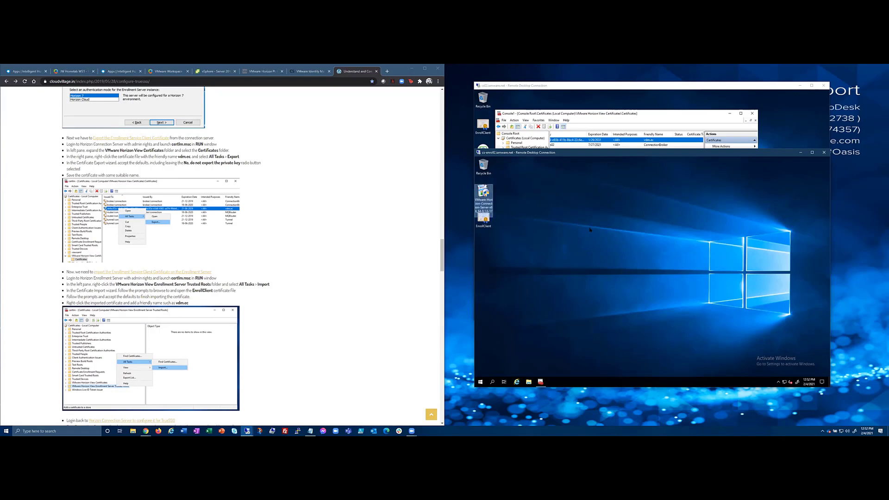
{"action": "left_click", "coordinate": [516, 204]}
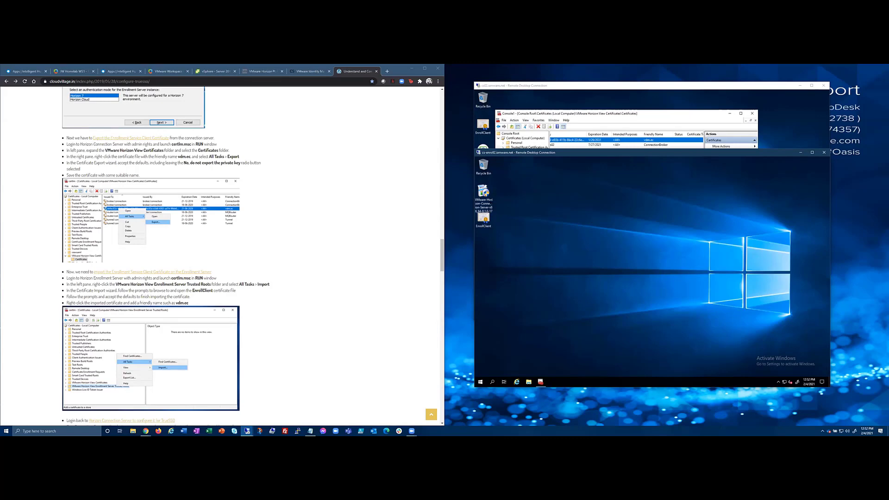
{"action": "left_click", "coordinate": [488, 193]}
{"action": "double_click", "coordinate": [485, 192]}
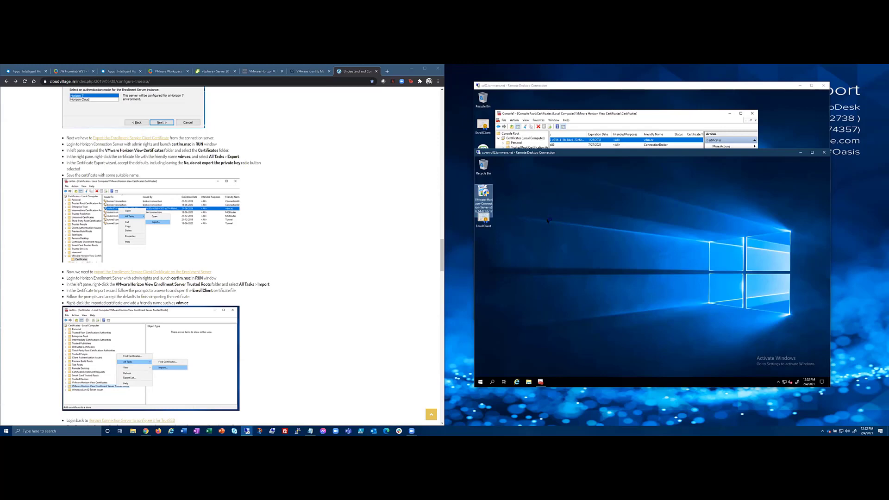
Approve the installer's elevation, cancel it at the welcome page, and finish on Installation Interrupted.
{"action": "left_click", "coordinate": [625, 303]}
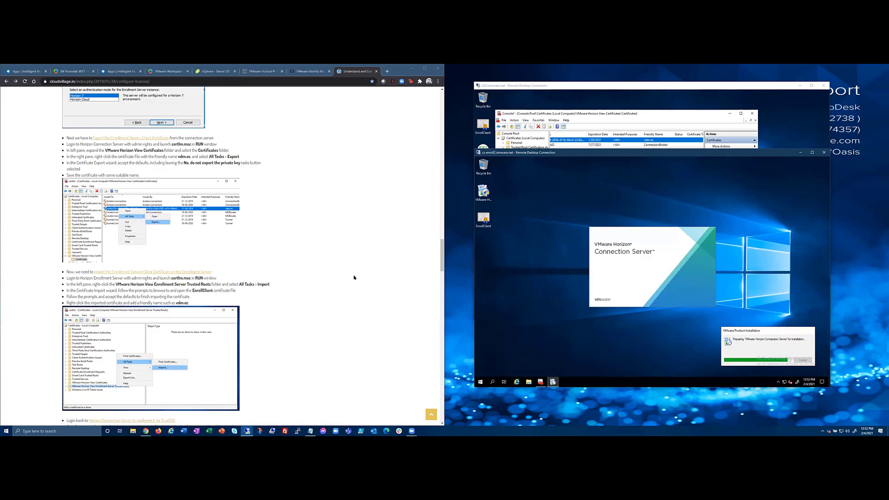
{"action": "scroll", "coordinate": [354, 277], "scroll_direction": "up", "scroll_amount": 8}
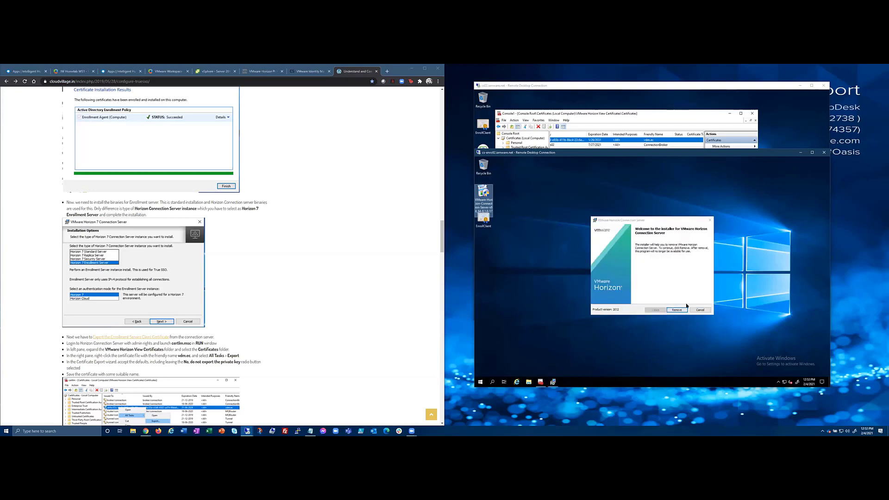
{"action": "left_click", "coordinate": [699, 310]}
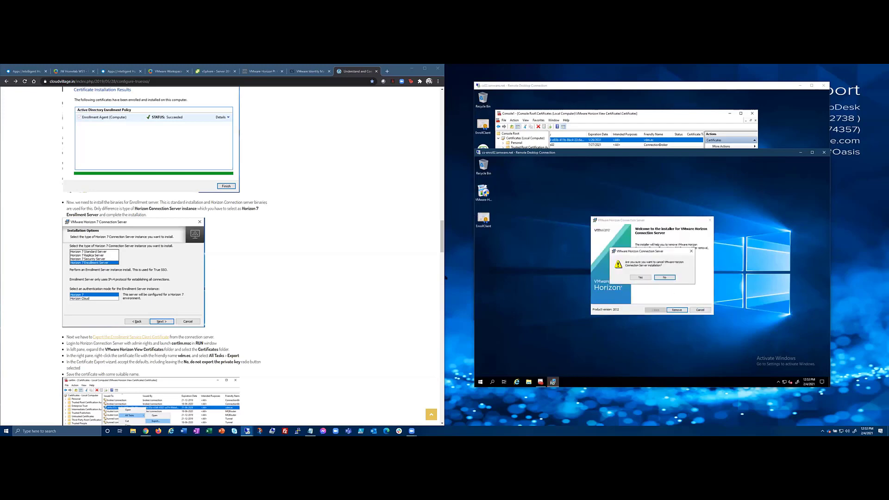
{"action": "left_click", "coordinate": [85, 249]}
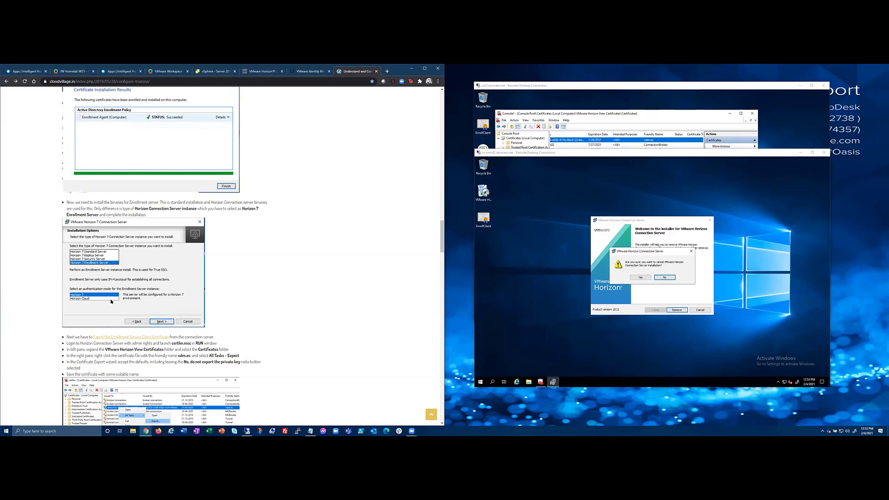
{"action": "left_click", "coordinate": [668, 279]}
{"action": "left_click", "coordinate": [698, 312]}
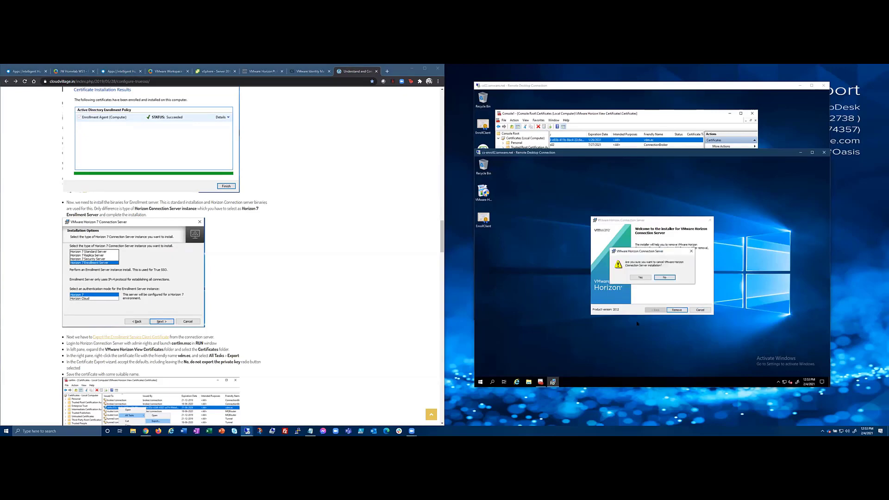
{"action": "left_click", "coordinate": [637, 277]}
{"action": "left_click", "coordinate": [677, 310]}
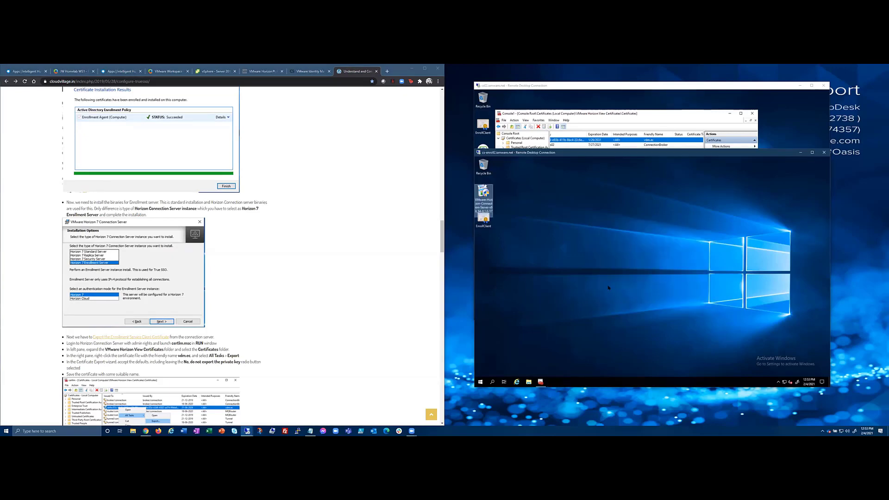
Minimize the cs-enroll2 session and close cs02's Console1, choosing No to saving settings.
{"action": "left_click", "coordinate": [578, 256]}
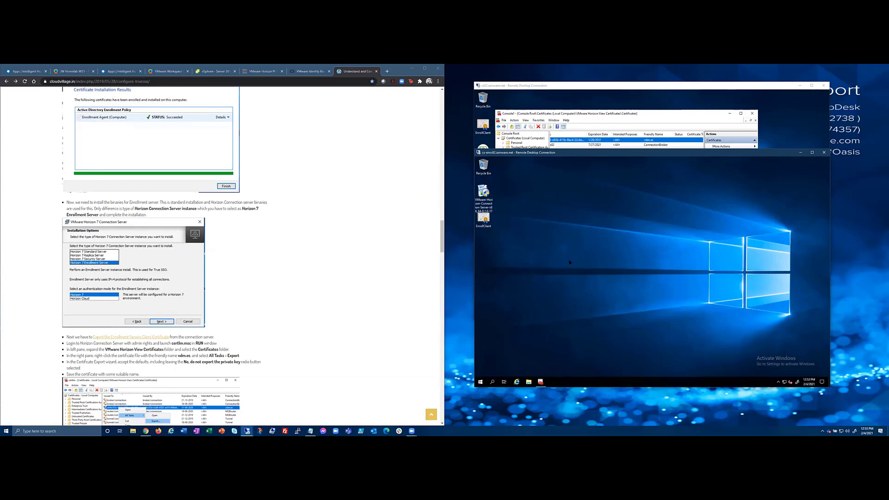
{"action": "left_click", "coordinate": [801, 153]}
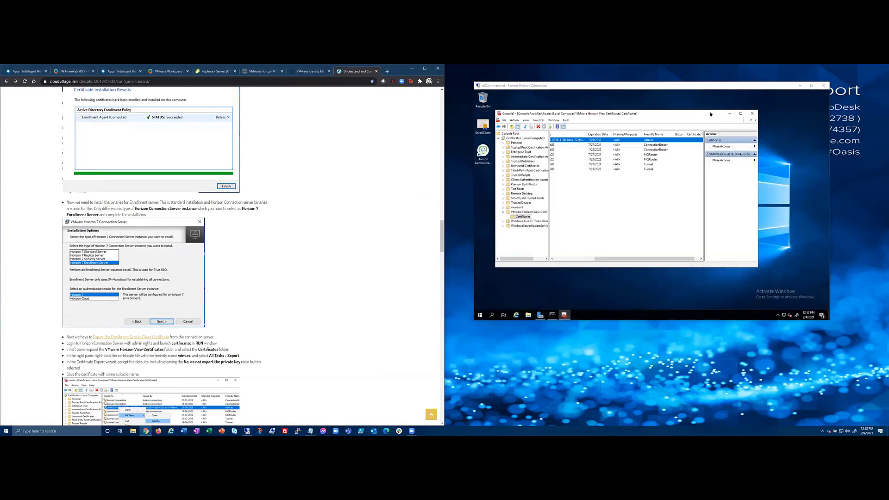
{"action": "left_click", "coordinate": [753, 113]}
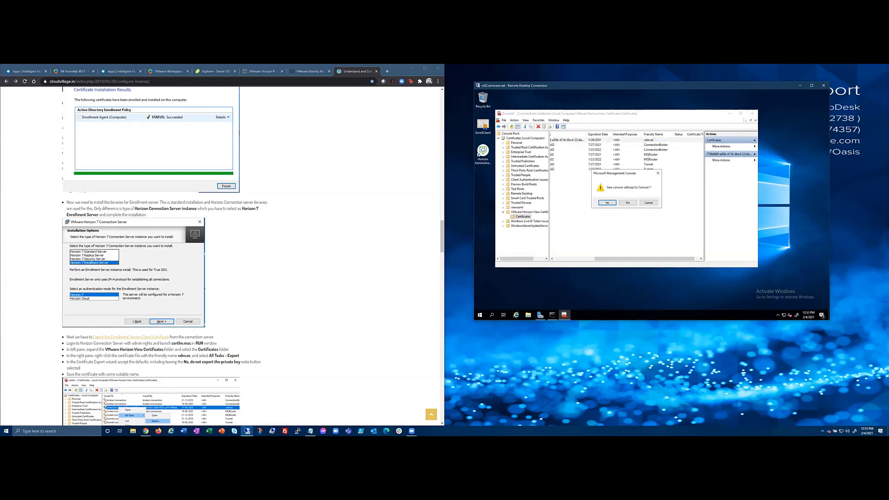
{"action": "left_click", "coordinate": [627, 203]}
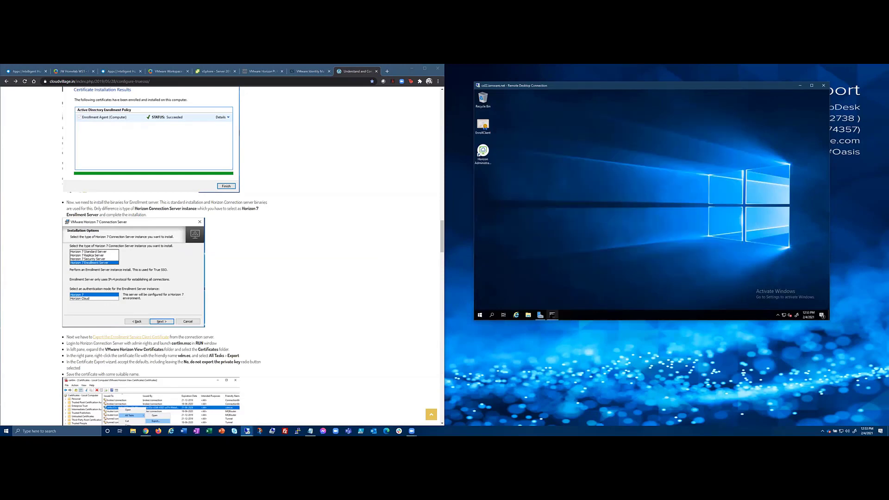
{"action": "mouse_move", "coordinate": [552, 315]}
{"action": "scroll", "coordinate": [295, 343], "scroll_direction": "down", "scroll_amount": 15}
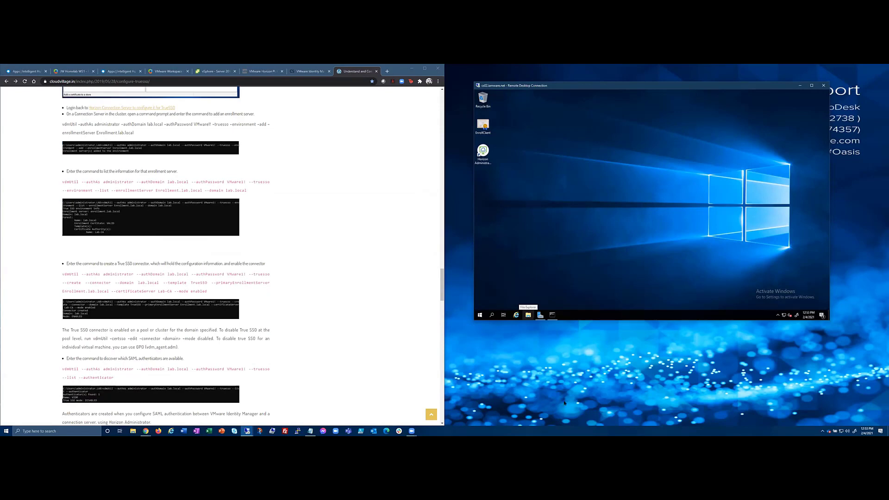
Paste and run vdmUtil --truesso --environment --add, adding cs-enroll2.iamware.net as enrollment server.
{"action": "left_click", "coordinate": [553, 315]}
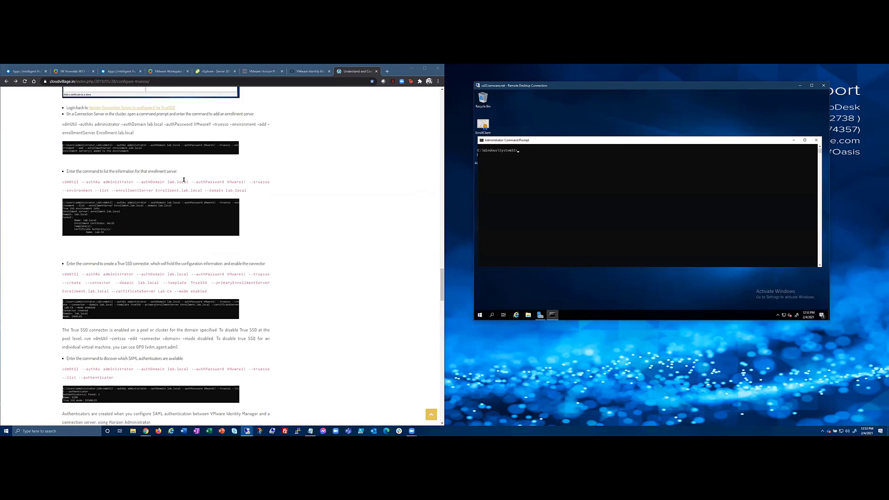
{"action": "left_click", "coordinate": [311, 431]}
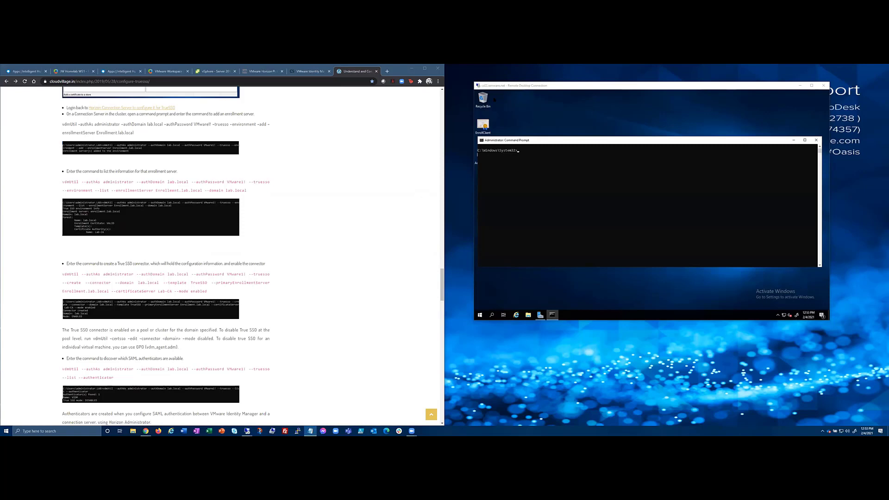
{"action": "left_click", "coordinate": [481, 139]}
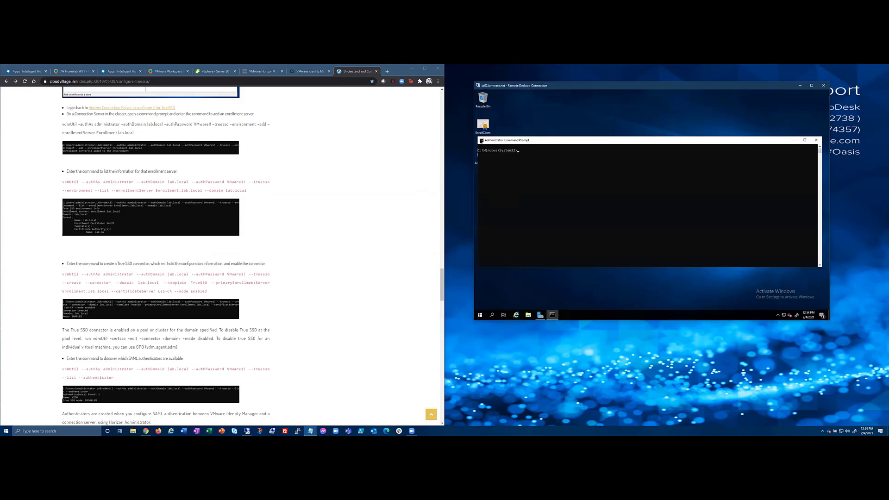
{"action": "mouse_move", "coordinate": [505, 183]}
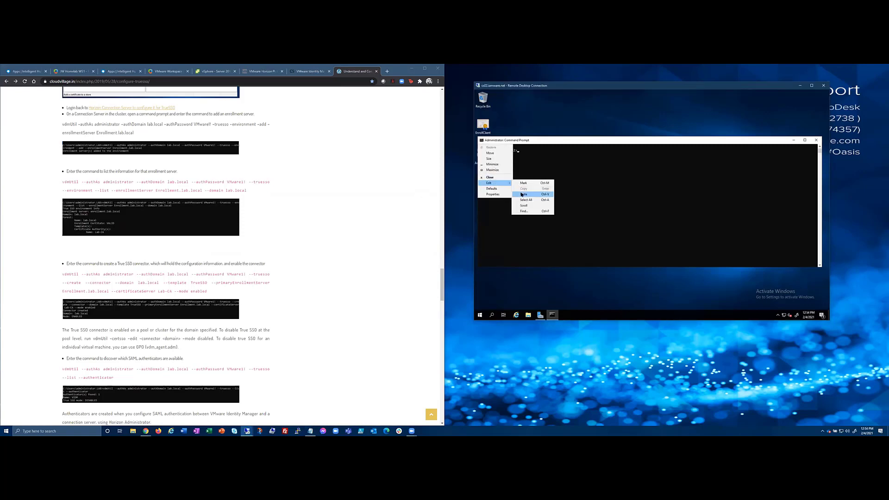
{"action": "left_click", "coordinate": [524, 194]}
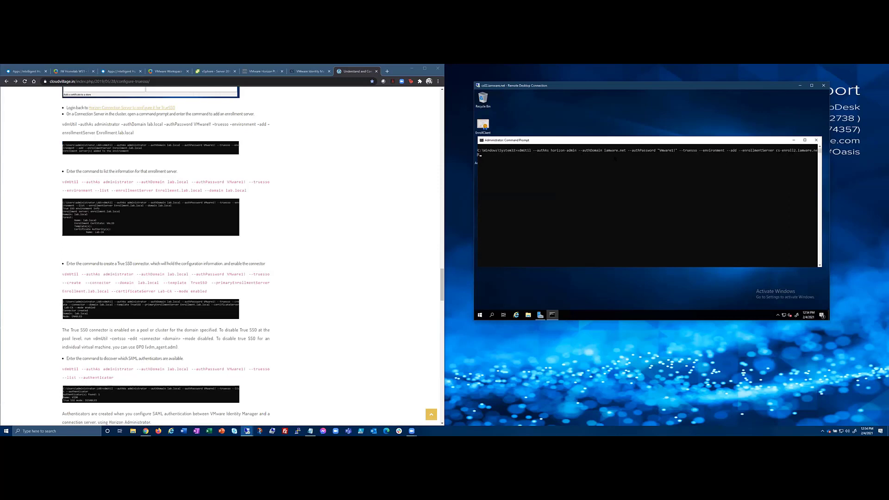
{"action": "key", "text": "Return"}
{"action": "key", "text": "alt+Tab"}
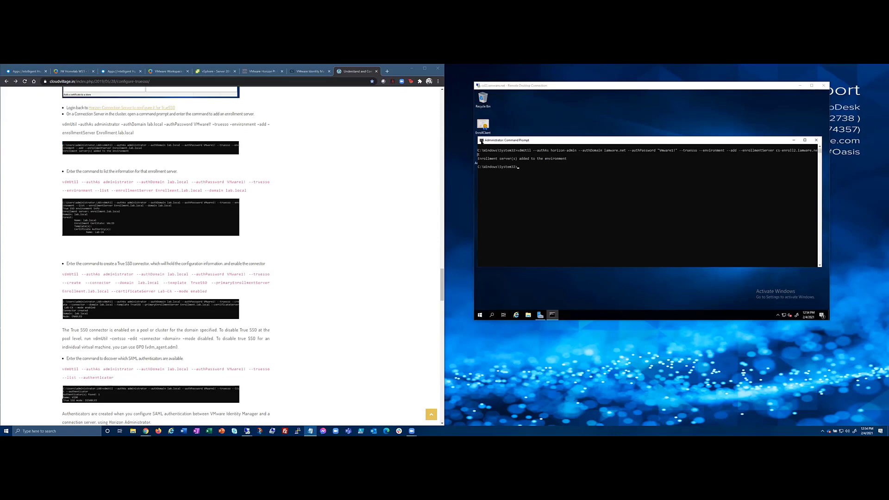
{"action": "left_click", "coordinate": [482, 140]}
Run vdmUtil --truesso --environment --list --enrollmentServer, showing iamware.net, a VALID certificate and CA iamware-JW-CA.
{"action": "mouse_move", "coordinate": [496, 183]}
{"action": "left_click", "coordinate": [532, 195]}
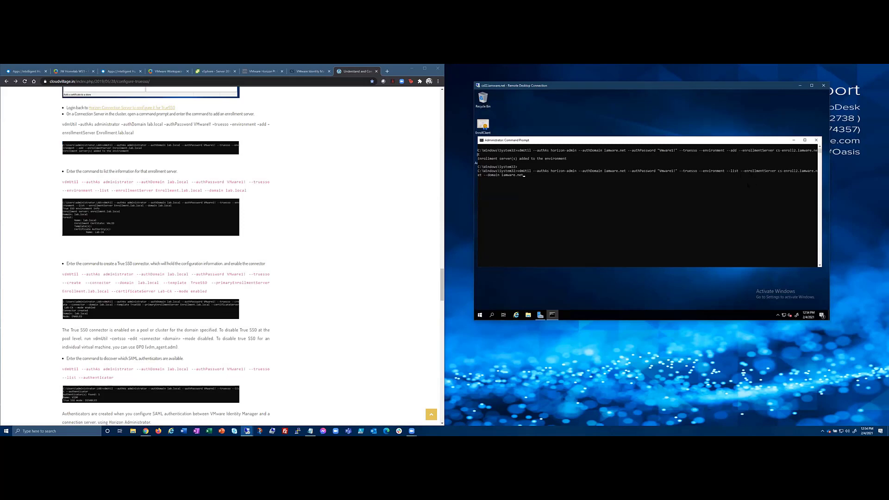
{"action": "key", "text": "Return"}
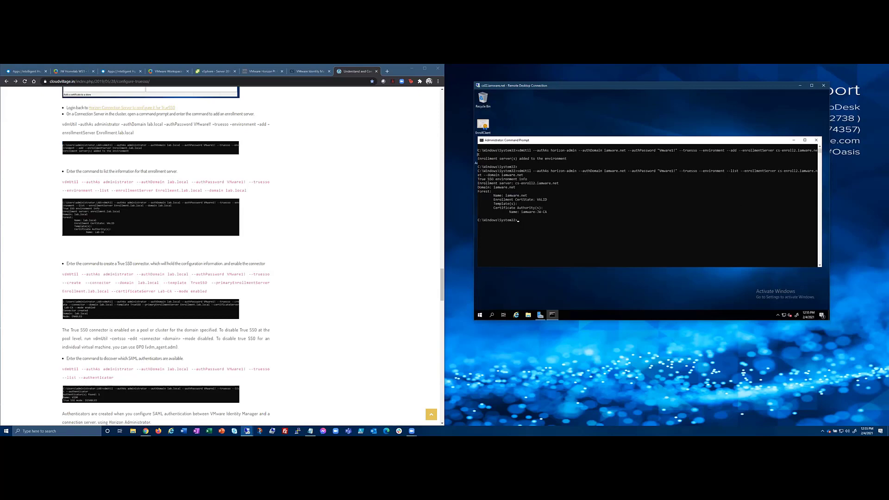
{"action": "left_click", "coordinate": [310, 431]}
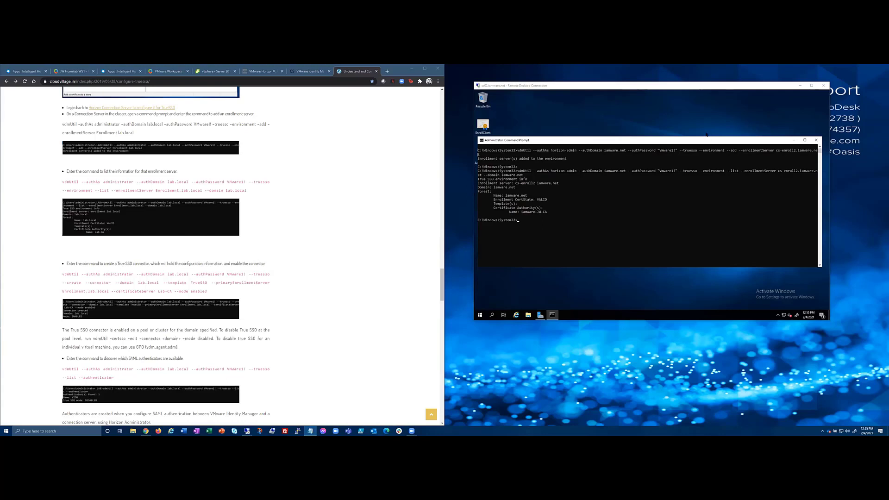
Paste the vdmUtil --truesso --create --connector command for iamware.net into the Command Prompt.
{"action": "left_click", "coordinate": [482, 140]}
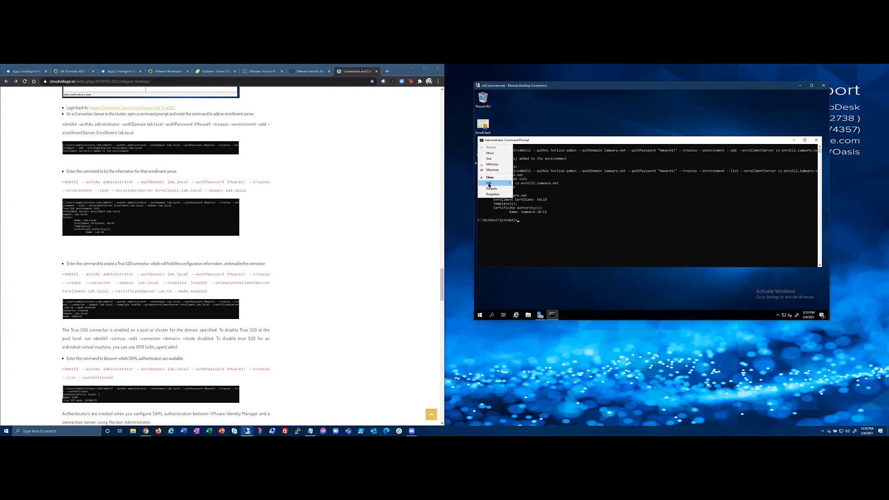
{"action": "mouse_move", "coordinate": [495, 183]}
{"action": "left_click", "coordinate": [533, 194]}
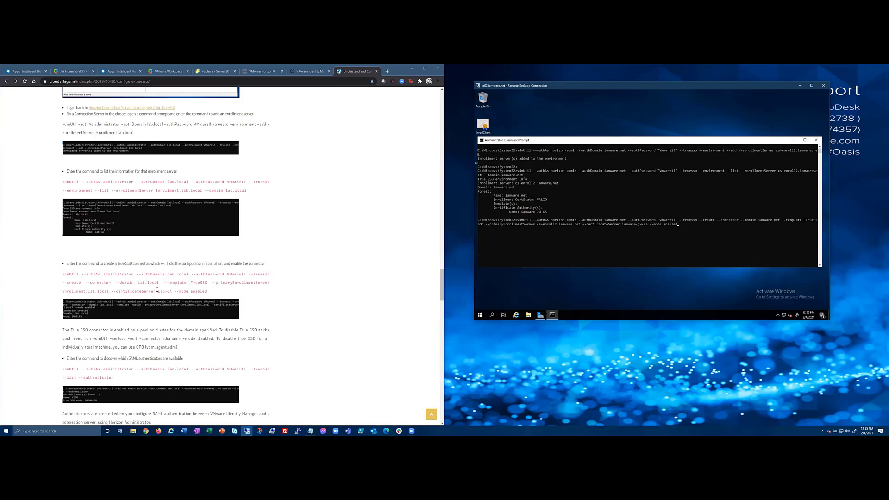
Verify the command's template option and certificate server against the CA name iamware-JW-CA in the listing.
{"action": "left_click_drag", "start_coordinate": [163, 283], "coordinate": [206, 283]}
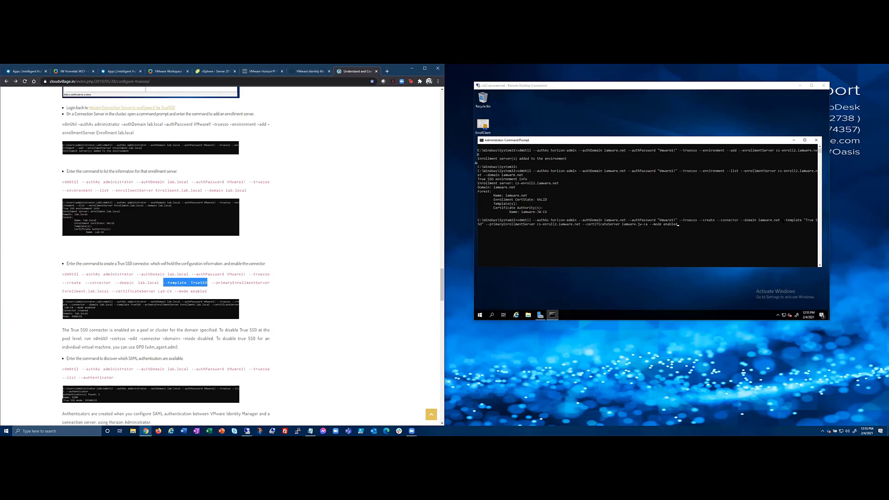
{"action": "left_click", "coordinate": [784, 220]}
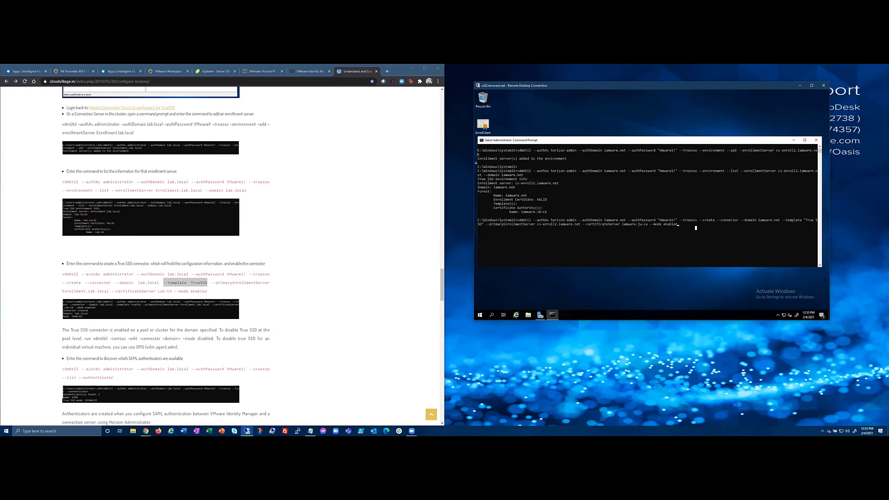
{"action": "left_click_drag", "start_coordinate": [581, 224], "coordinate": [650, 224]}
{"action": "left_click_drag", "start_coordinate": [521, 212], "coordinate": [548, 213]}
{"action": "left_click", "coordinate": [680, 225]}
{"action": "key", "text": "Return"}
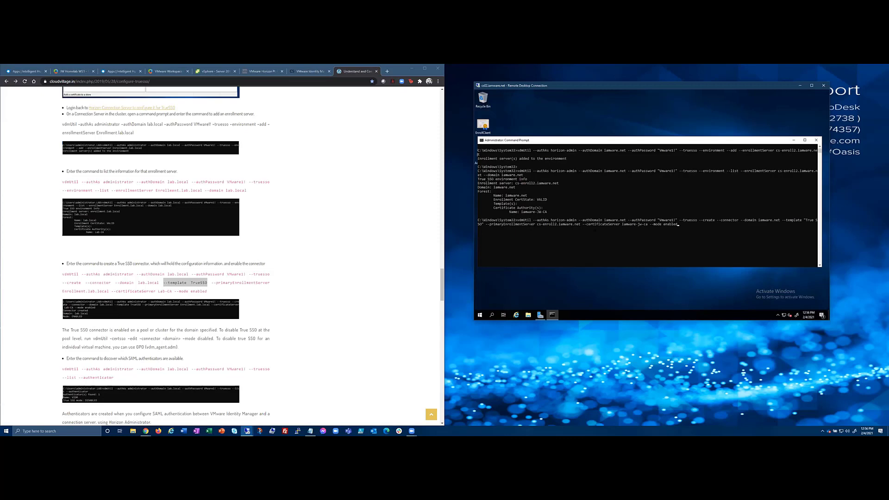
Clear the recalled environment-list command from the Command Prompt line.
{"action": "left_click", "coordinate": [676, 224]}
{"action": "key", "text": "Return"}
{"action": "left_click", "coordinate": [688, 227]}
{"action": "key", "text": "Return"}
{"action": "key", "text": "Up"}
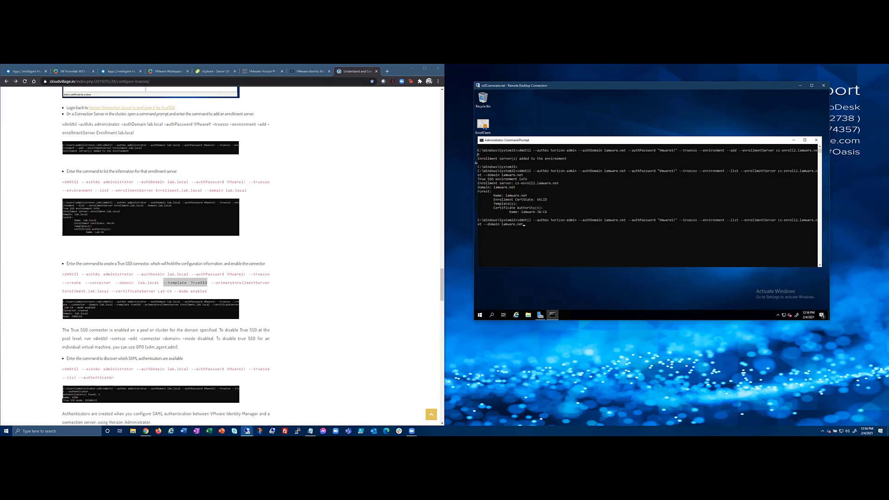
{"action": "key", "text": "alt+Tab"}
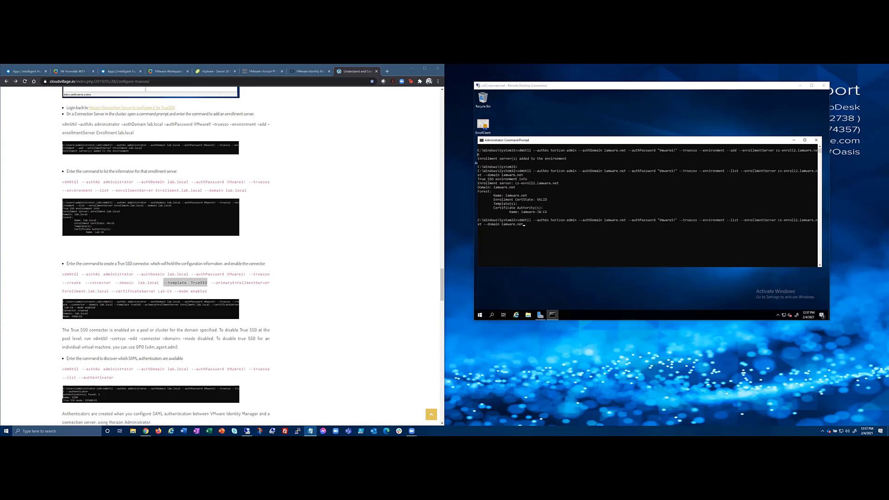
{"action": "left_click", "coordinate": [571, 233]}
{"action": "key", "text": "BackSpace"}
{"action": "key", "text": "BackSpace"}
{"action": "key", "text": "BackSpace"}
{"action": "key", "text": "BackSpace"}
{"action": "key", "text": "BackSpace"}
{"action": "key", "text": "BackSpace"}
{"action": "key", "text": "BackSpace"}
{"action": "key", "text": "BackSpace"}
{"action": "key", "text": "BackSpace"}
{"action": "key", "text": "BackSpace"}
{"action": "key", "text": "BackSpace"}
{"action": "key", "text": "BackSpace"}
{"action": "key", "text": "BackSpace"}
{"action": "key", "text": "BackSpace"}
{"action": "key", "text": "BackSpace"}
{"action": "key", "text": "BackSpace"}
{"action": "key", "text": "BackSpace"}
{"action": "key", "text": "BackSpace"}
{"action": "key", "text": "BackSpace"}
{"action": "key", "text": "BackSpace"}
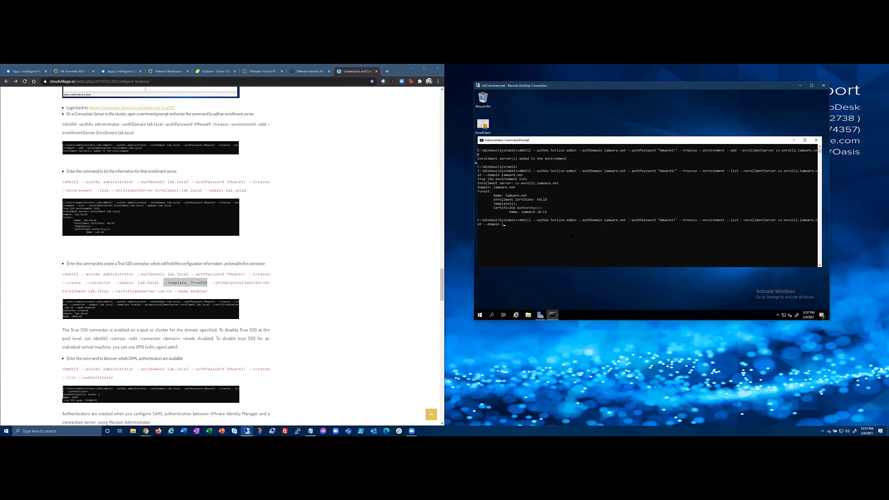
{"action": "key", "text": "BackSpace"}
{"action": "key", "text": "BackSpace"}
{"action": "key", "text": "BackSpace"}
{"action": "key", "text": "BackSpace"}
{"action": "key", "text": "BackSpace"}
{"action": "key", "text": "BackSpace"}
{"action": "key", "text": "BackSpace"}
{"action": "key", "text": "BackSpace"}
{"action": "key", "text": "BackSpace"}
{"action": "key", "text": "BackSpace"}
{"action": "key", "text": "BackSpace"}
{"action": "key", "text": "BackSpace"}
{"action": "key", "text": "BackSpace"}
{"action": "key", "text": "BackSpace"}
{"action": "key", "text": "BackSpace"}
{"action": "key", "text": "BackSpace"}
{"action": "key", "text": "BackSpace"}
{"action": "key", "text": "BackSpace"}
{"action": "key", "text": "BackSpace"}
{"action": "key", "text": "BackSpace"}
{"action": "key", "text": "BackSpace"}
{"action": "key", "text": "BackSpace"}
{"action": "key", "text": "BackSpace"}
{"action": "key", "text": "BackSpace"}
{"action": "key", "text": "BackSpace"}
{"action": "key", "text": "BackSpace"}
{"action": "key", "text": "BackSpace"}
{"action": "key", "text": "BackSpace"}
{"action": "key", "text": "BackSpace"}
{"action": "key", "text": "BackSpace"}
{"action": "key", "text": "BackSpace"}
{"action": "key", "text": "BackSpace"}
{"action": "key", "text": "BackSpace"}
{"action": "key", "text": "BackSpace"}
{"action": "key", "text": "BackSpace"}
{"action": "key", "text": "BackSpace"}
{"action": "key", "text": "BackSpace"}
{"action": "key", "text": "BackSpace"}
{"action": "key", "text": "BackSpace"}
{"action": "key", "text": "BackSpace"}
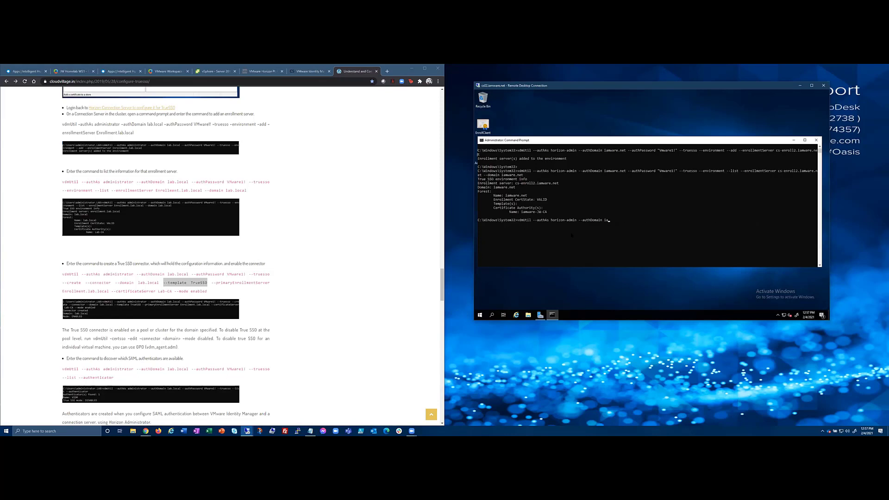
{"action": "key", "text": "BackSpace"}
{"action": "key", "text": "BackSpace"}
{"action": "key", "text": "BackSpace"}
{"action": "key", "text": "BackSpace"}
{"action": "key", "text": "BackSpace"}
{"action": "key", "text": "BackSpace"}
{"action": "key", "text": "BackSpace"}
{"action": "key", "text": "BackSpace"}
{"action": "key", "text": "BackSpace"}
{"action": "key", "text": "BackSpace"}
{"action": "key", "text": "BackSpace"}
{"action": "key", "text": "BackSpace"}
{"action": "key", "text": "BackSpace"}
{"action": "key", "text": "BackSpace"}
{"action": "key", "text": "BackSpace"}
{"action": "key", "text": "BackSpace"}
Paste and run the vdmUtil --truesso --create --connector command for iamware.net with mode enabled.
{"action": "key", "text": "alt+Tab"}
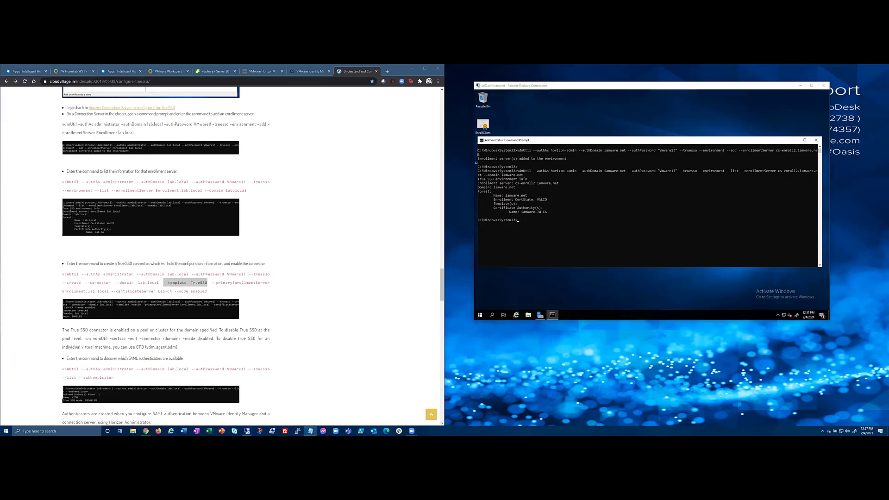
{"action": "left_click", "coordinate": [481, 140]}
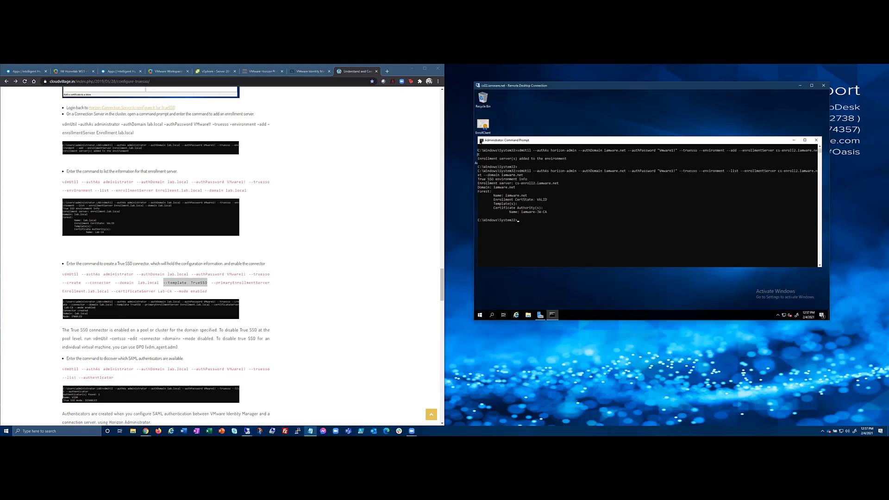
{"action": "mouse_move", "coordinate": [491, 183]}
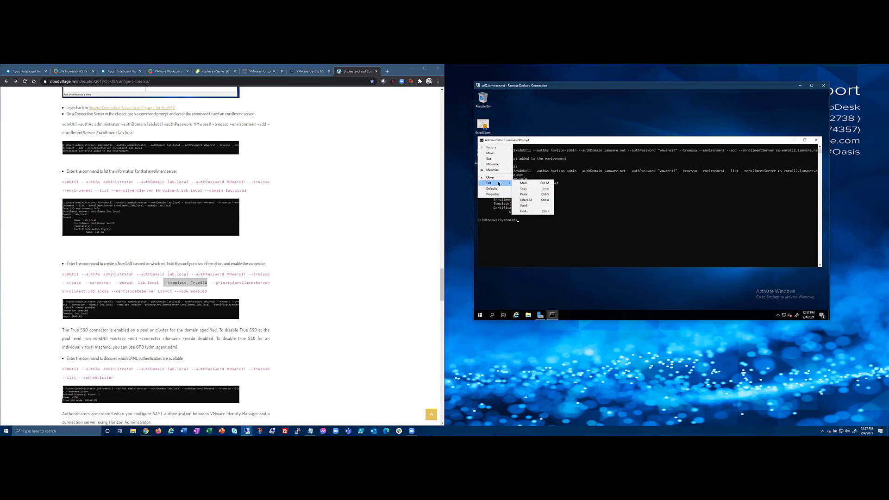
{"action": "left_click", "coordinate": [524, 194]}
{"action": "key", "text": "Return"}
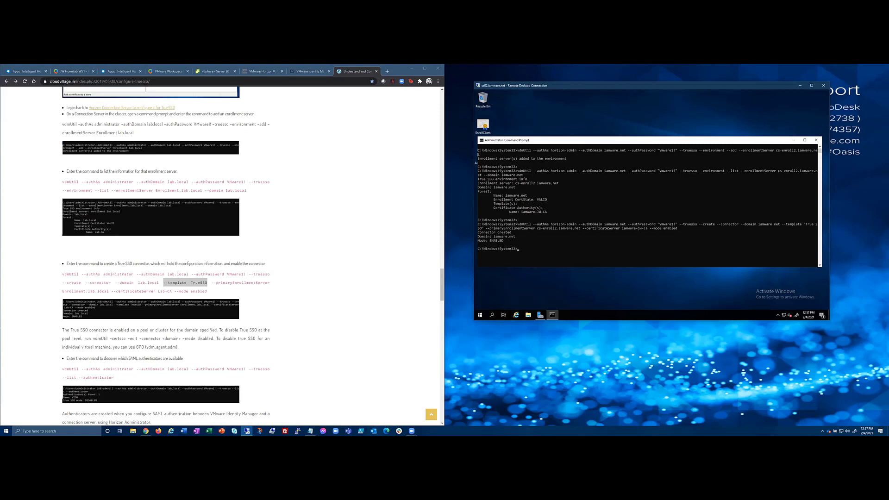
Run vdmUtil --list --authenticator and mark the returned authenticator's name, whose True SSO mode is DISABLED.
{"action": "key", "text": "alt+Tab"}
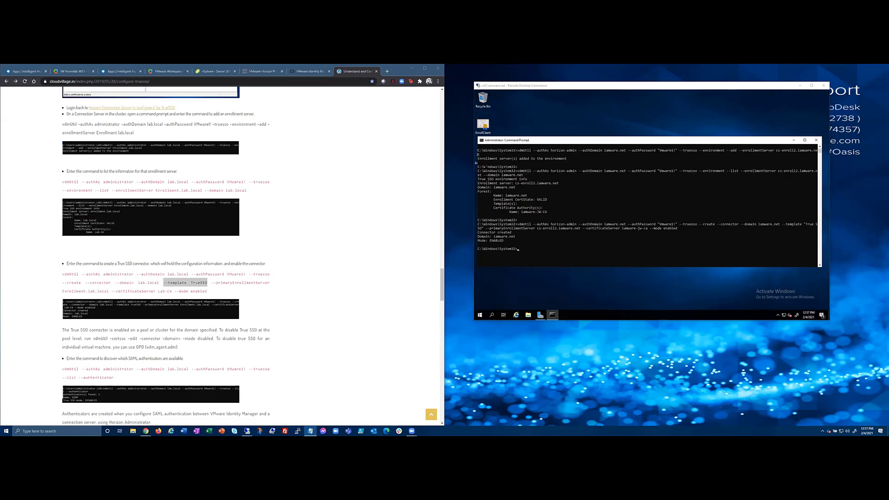
{"action": "left_click", "coordinate": [484, 141]}
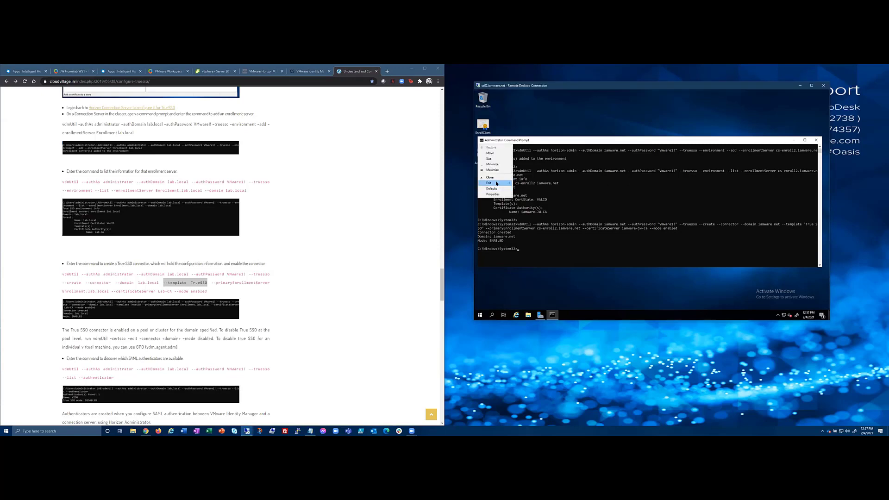
{"action": "mouse_move", "coordinate": [498, 183]}
{"action": "left_click", "coordinate": [524, 194]}
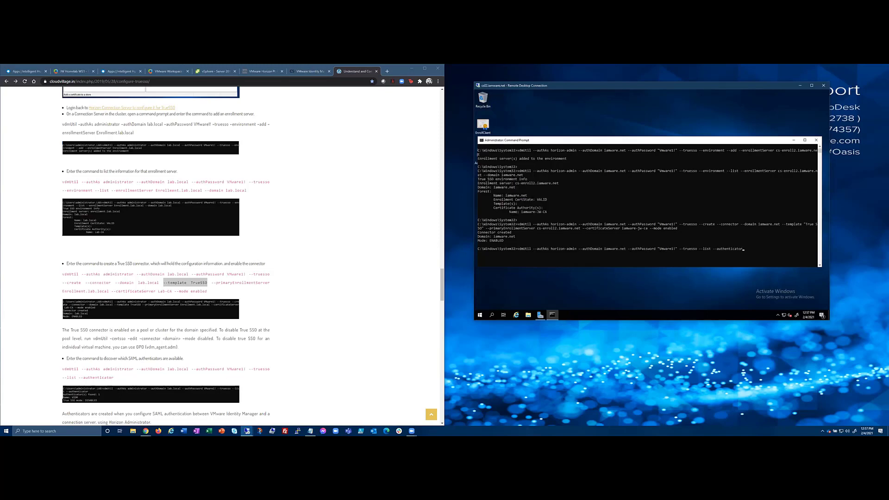
{"action": "key", "text": "Return"}
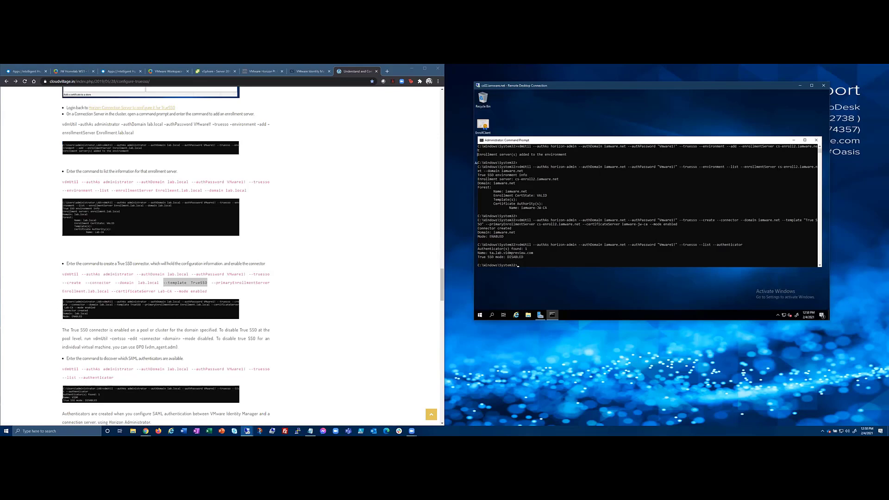
{"action": "left_click_drag", "start_coordinate": [492, 253], "coordinate": [536, 253]}
{"action": "key", "text": "alt+Tab"}
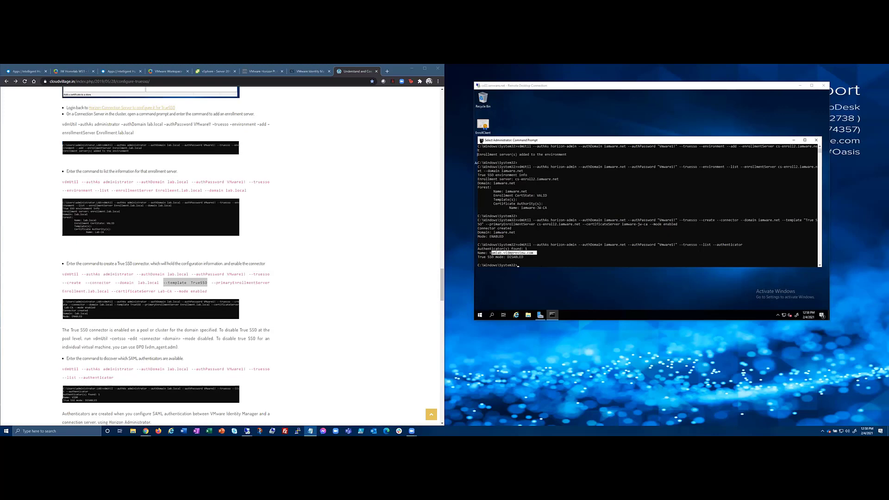
Copy the marked authenticator name from the console.
{"action": "left_click", "coordinate": [481, 140]}
{"action": "mouse_move", "coordinate": [491, 183]}
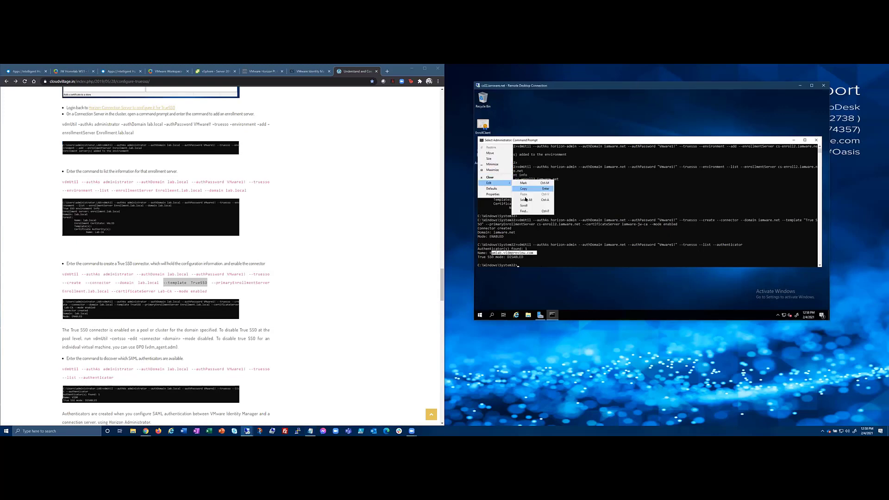
{"action": "left_click", "coordinate": [520, 140]}
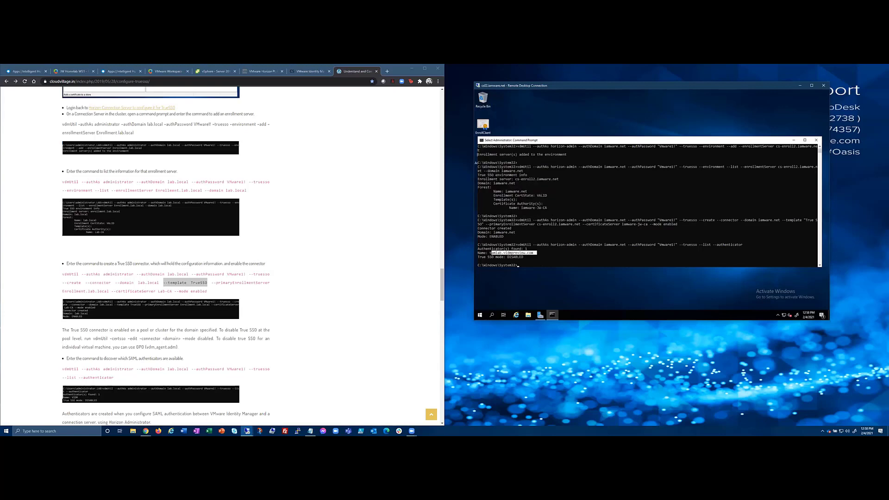
Dismiss the edit menu, clear the highlight and leave text-marking mode in the console.
{"action": "key", "text": "alt+Tab"}
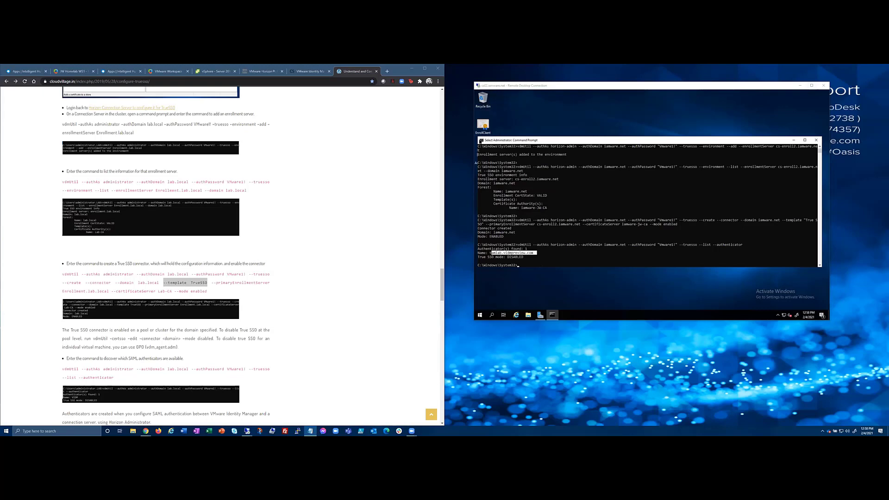
{"action": "left_click", "coordinate": [481, 141]}
{"action": "mouse_move", "coordinate": [490, 183]}
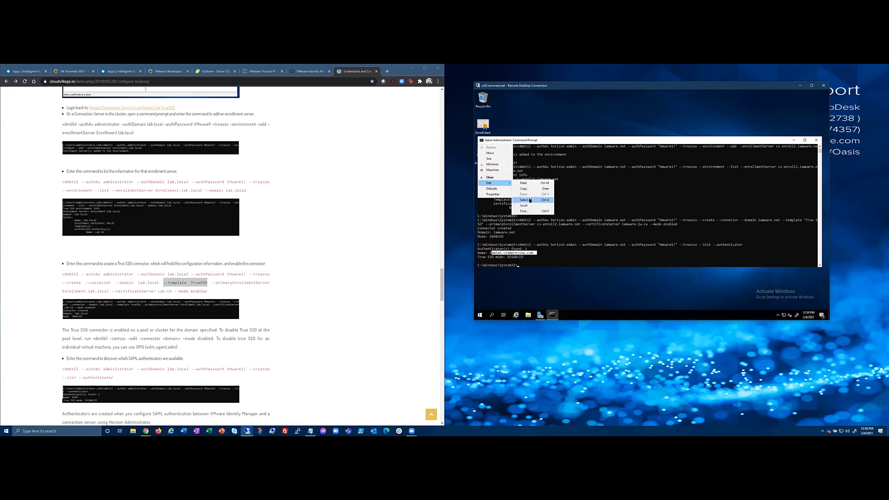
{"action": "left_click", "coordinate": [534, 242]}
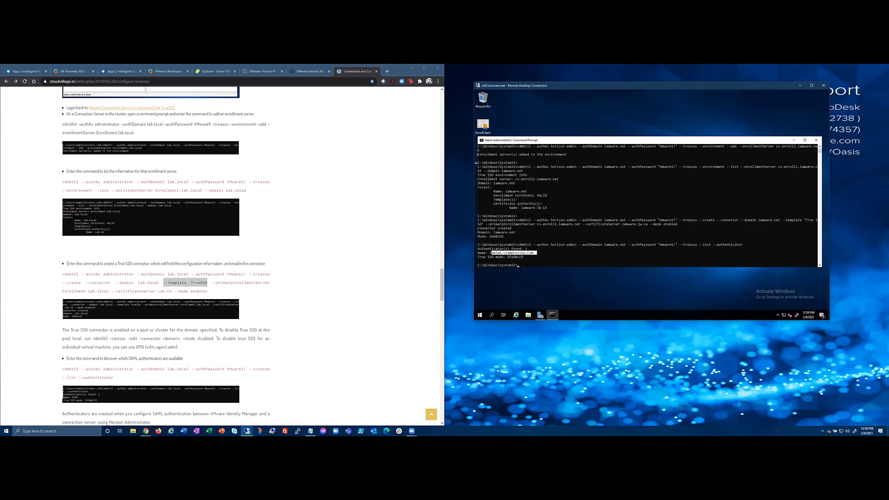
{"action": "left_click", "coordinate": [527, 264]}
{"action": "key", "text": "alt+Tab"}
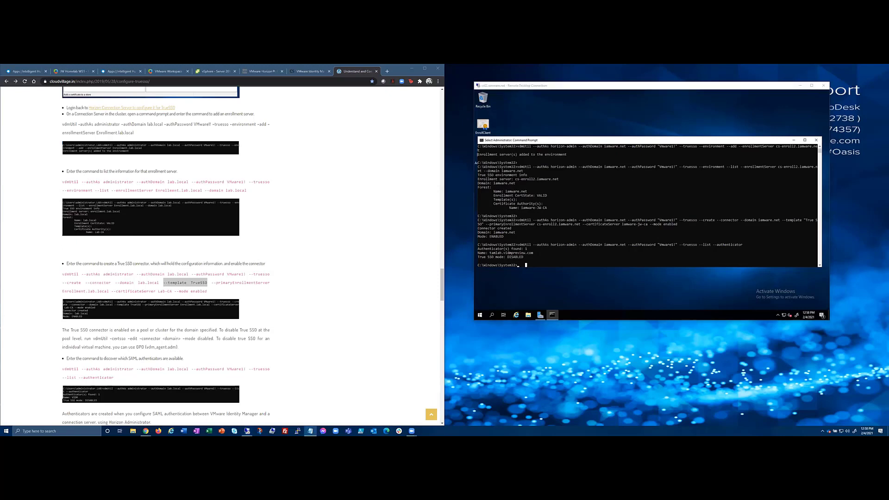
{"action": "left_click", "coordinate": [481, 140]}
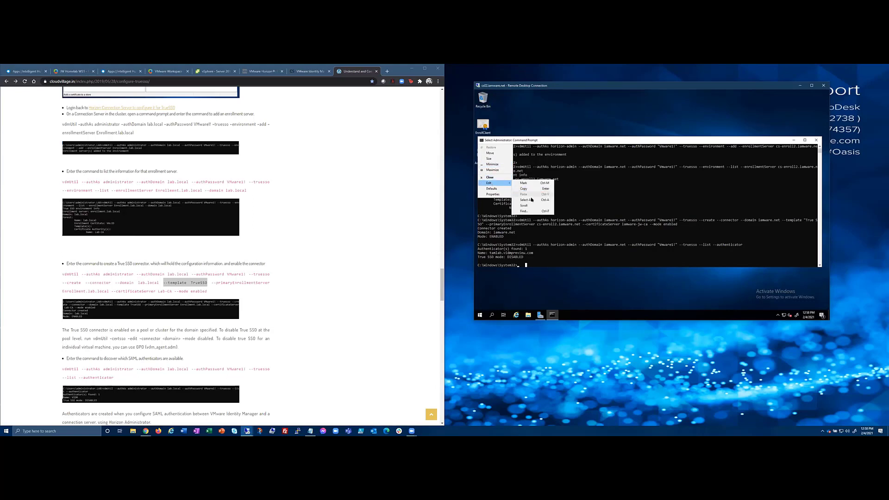
{"action": "left_click", "coordinate": [561, 140]}
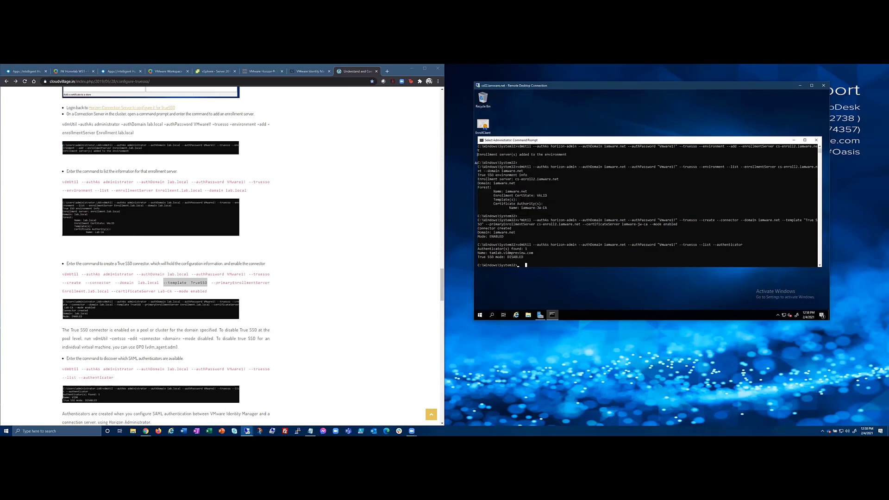
{"action": "key", "text": "Escape"}
{"action": "key", "text": "alt+Tab"}
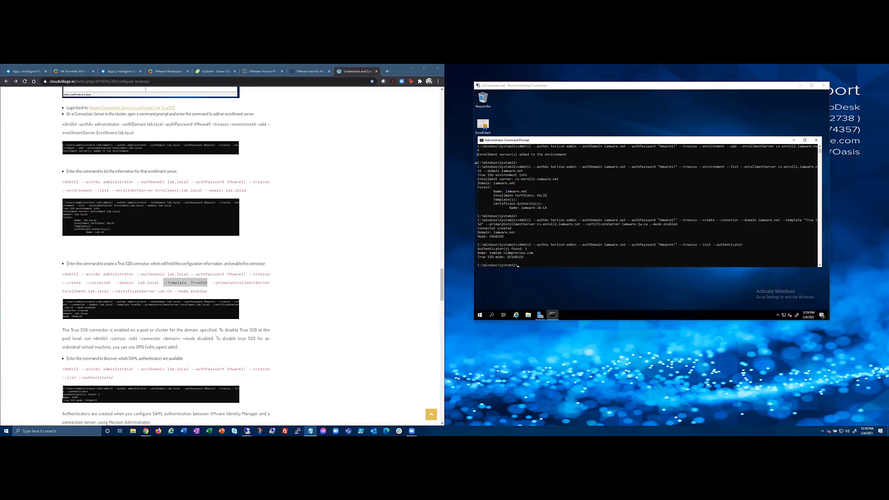
Run the vdmUtil --authenticator --edit command, setting truessoMode to ENABLE_IF_NO_PASSWORD.
{"action": "left_click", "coordinate": [481, 140]}
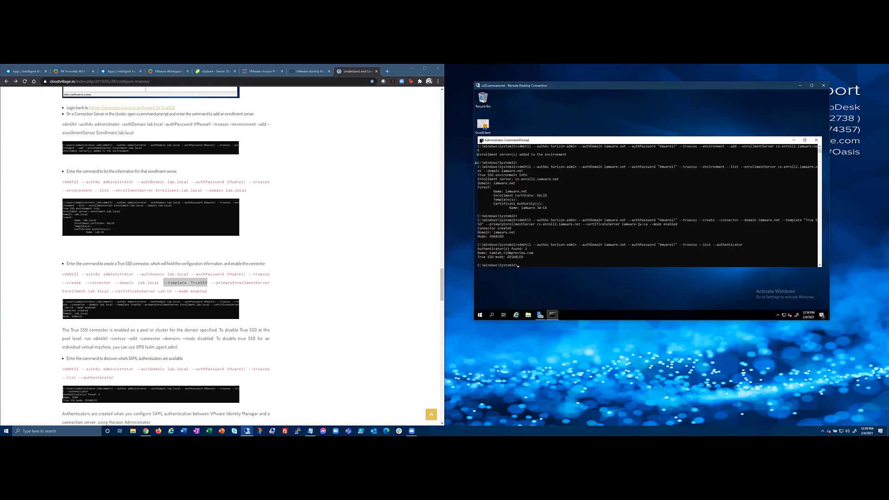
{"action": "mouse_move", "coordinate": [494, 184]}
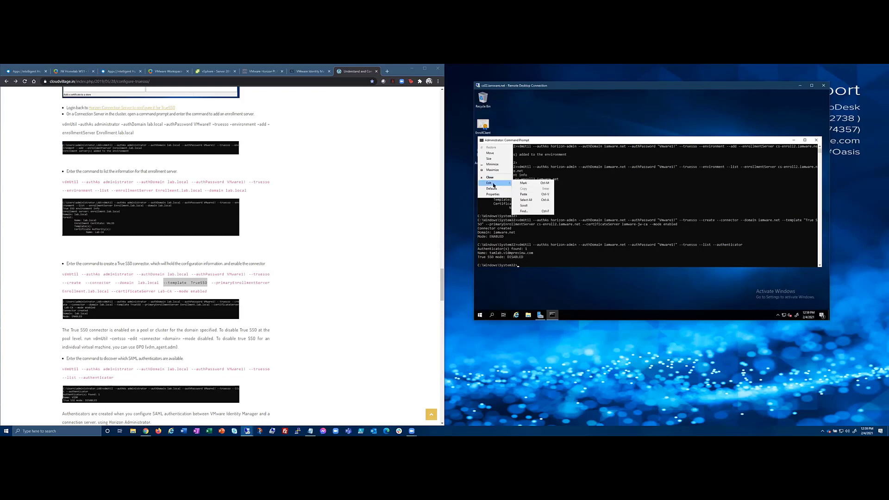
{"action": "left_click", "coordinate": [524, 194]}
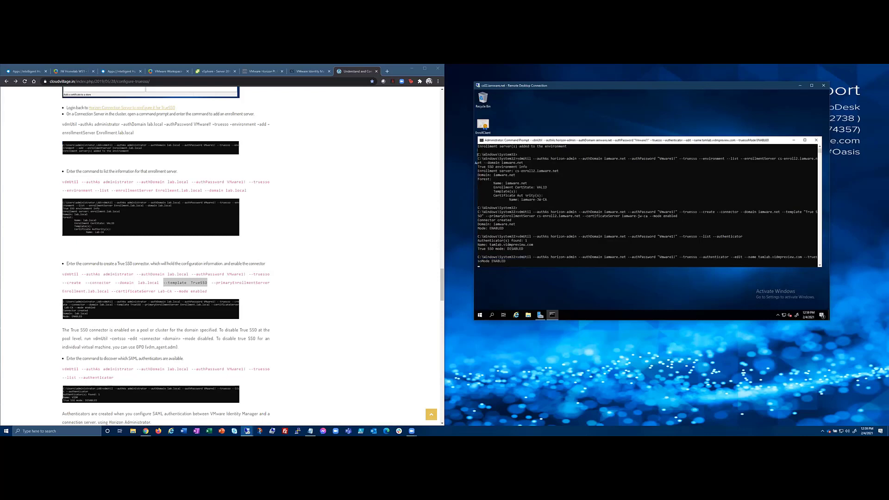
{"action": "key", "text": "Return"}
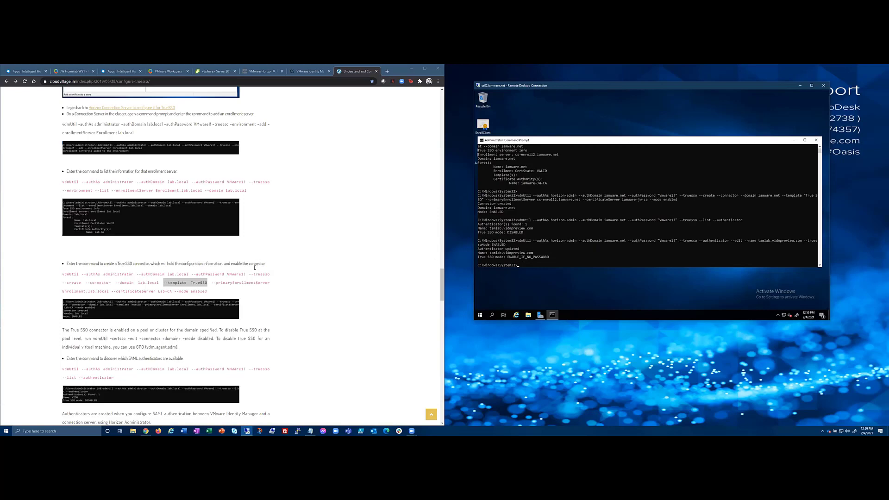
{"action": "scroll", "coordinate": [255, 268], "scroll_direction": "down", "scroll_amount": 5}
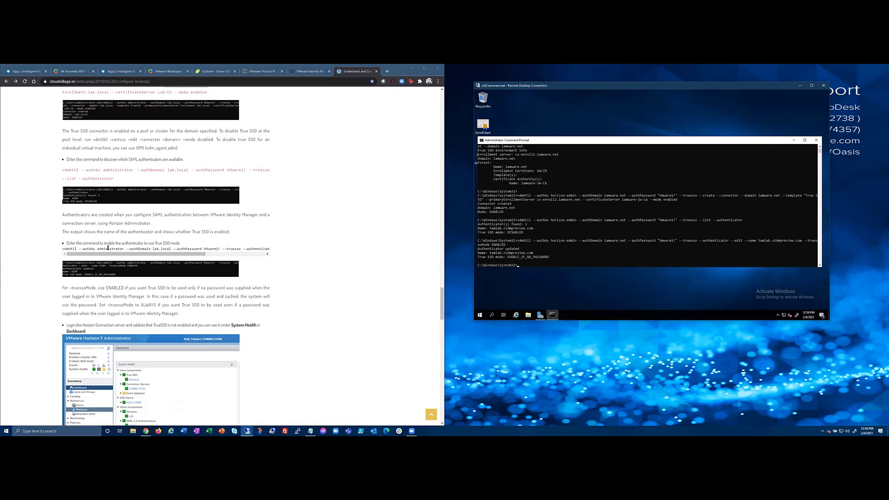
{"action": "left_click_drag", "start_coordinate": [63, 288], "coordinate": [157, 288]}
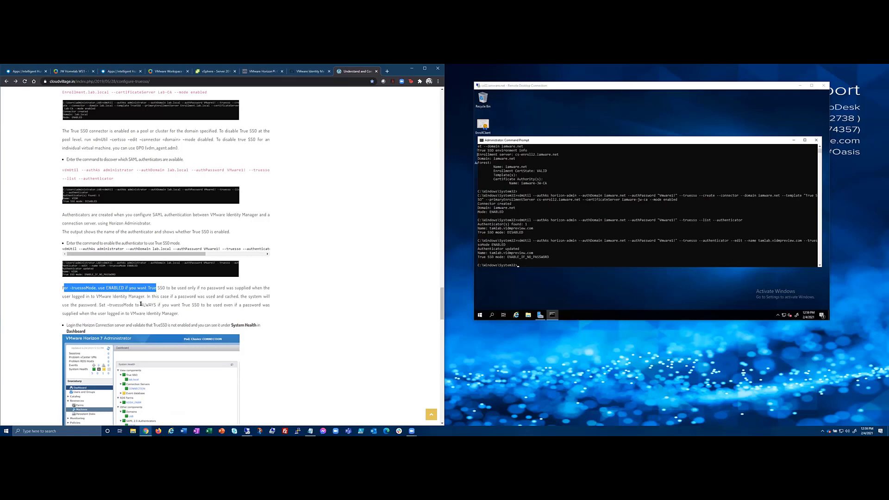
{"action": "left_click_drag", "start_coordinate": [140, 304], "coordinate": [160, 305]}
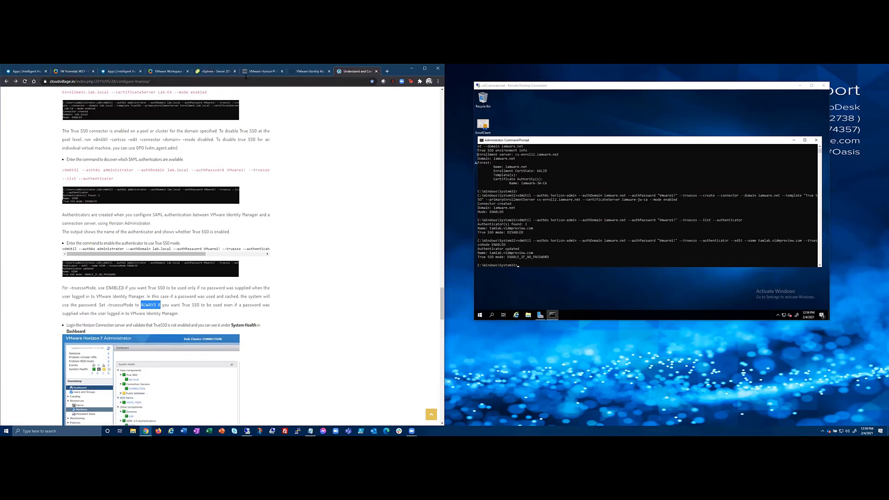
Set True-SSO integration on connection server CS02 to Optional under Authentication and save.
{"action": "left_click", "coordinate": [253, 72]}
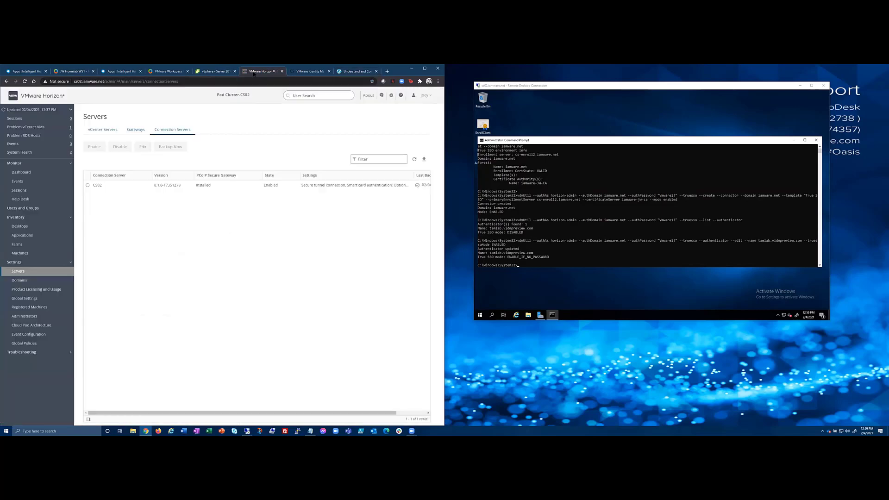
{"action": "left_click", "coordinate": [88, 185]}
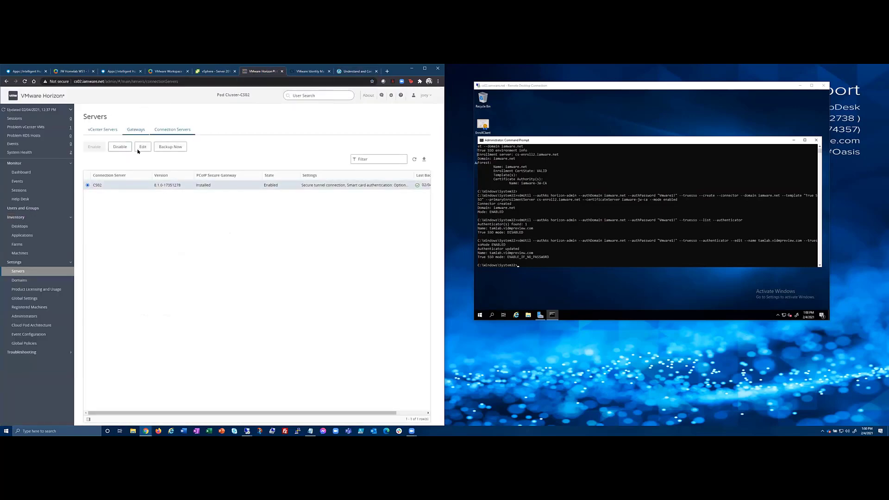
{"action": "left_click", "coordinate": [142, 148]}
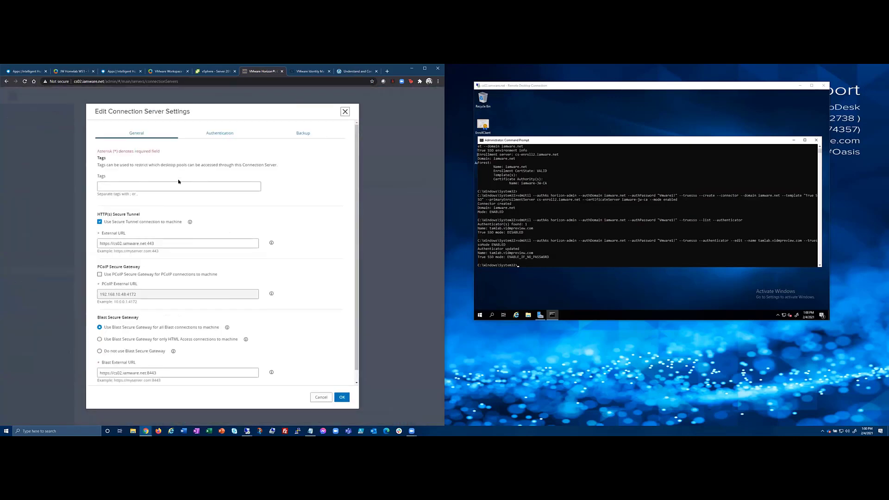
{"action": "left_click", "coordinate": [216, 135]}
{"action": "scroll", "coordinate": [166, 303], "scroll_direction": "down", "scroll_amount": 3}
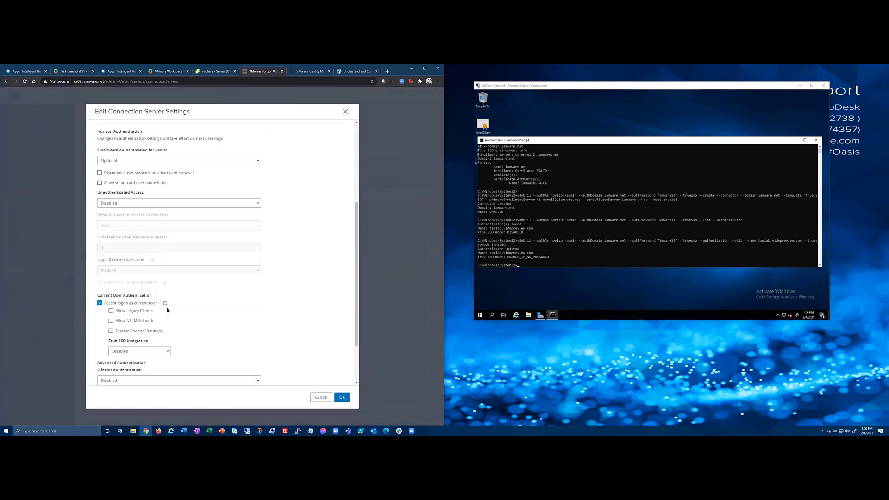
{"action": "left_click", "coordinate": [130, 352]}
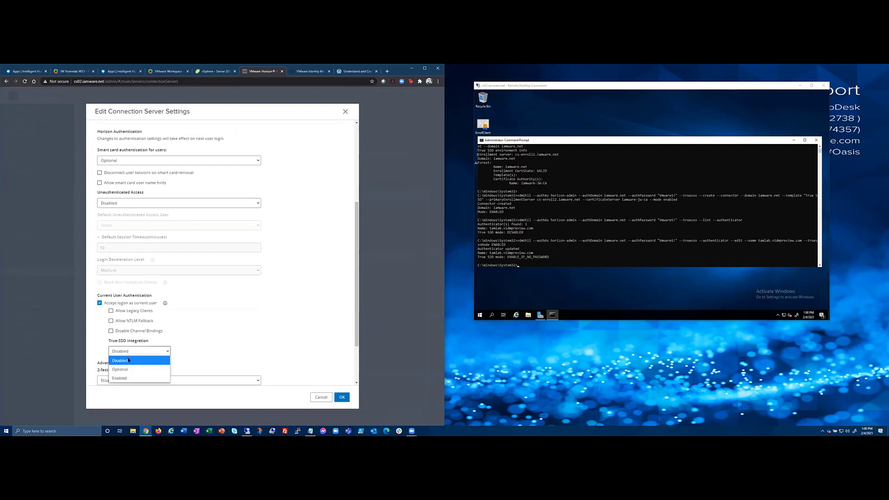
{"action": "left_click", "coordinate": [127, 370]}
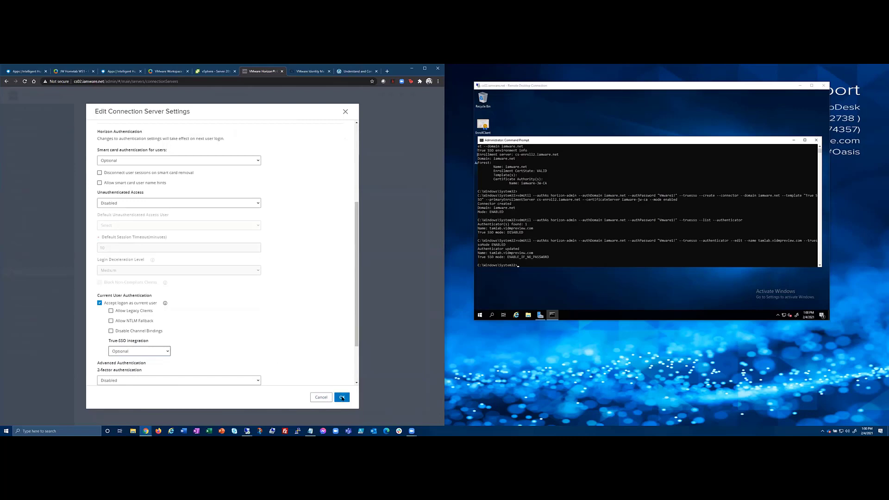
{"action": "left_click", "coordinate": [341, 398]}
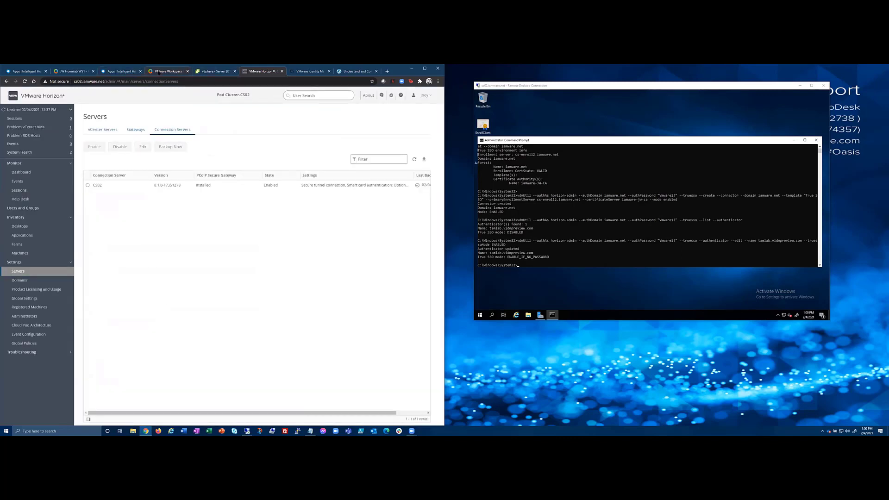
{"action": "left_click", "coordinate": [159, 72]}
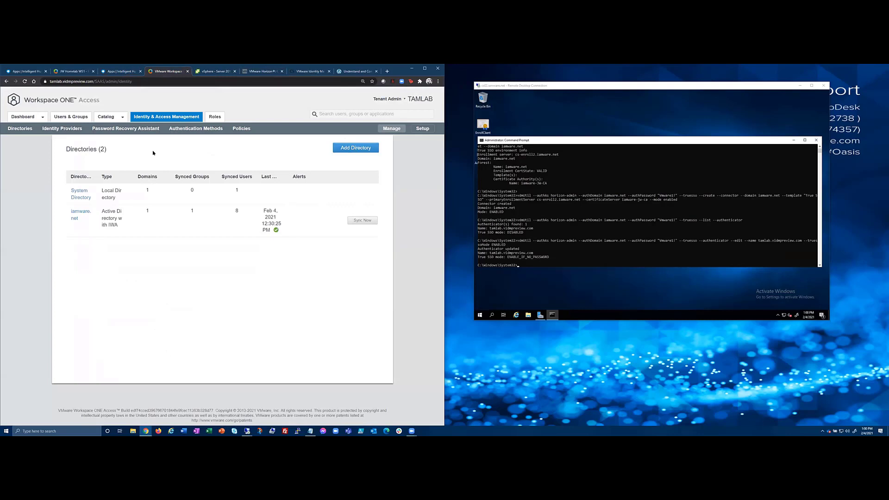
Edit the cs02.iamware.net virtual apps collection and turn on True SSO for its pod.
{"action": "left_click", "coordinate": [121, 117]}
{"action": "left_click", "coordinate": [119, 148]}
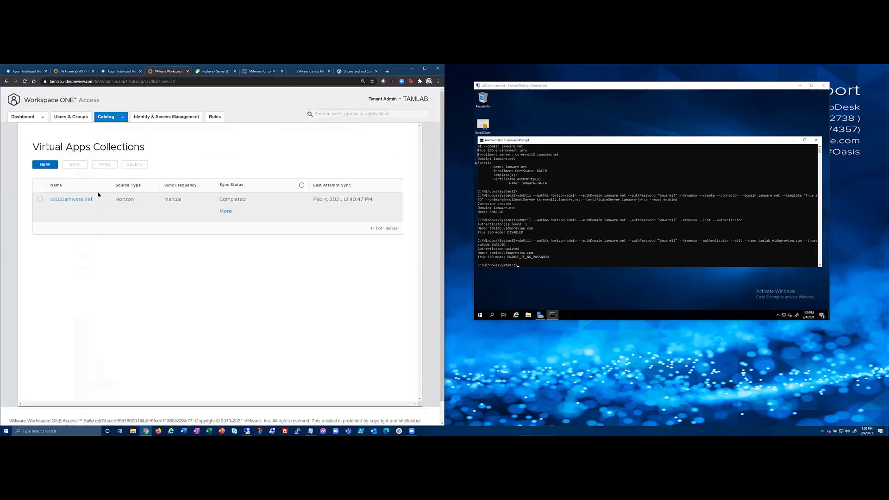
{"action": "left_click", "coordinate": [40, 199]}
{"action": "left_click", "coordinate": [74, 164]}
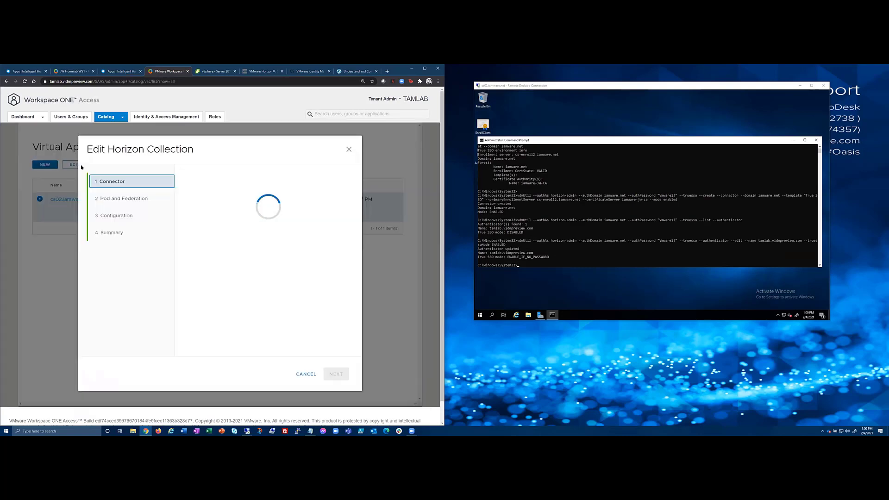
{"action": "left_click", "coordinate": [335, 373]}
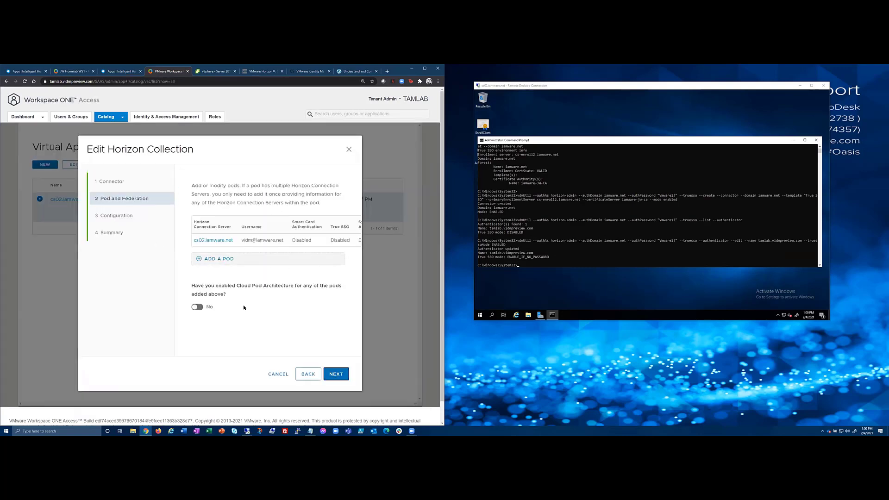
{"action": "left_click", "coordinate": [208, 244]}
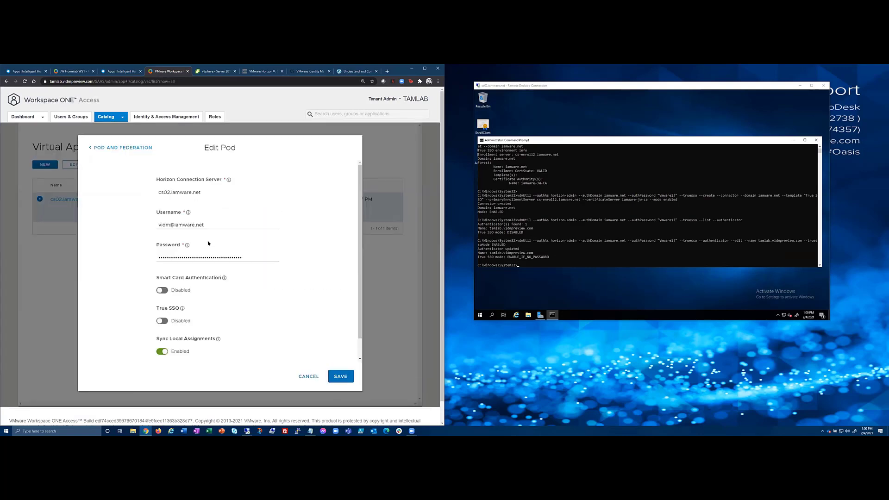
{"action": "left_click", "coordinate": [163, 321]}
{"action": "mouse_move", "coordinate": [182, 311]}
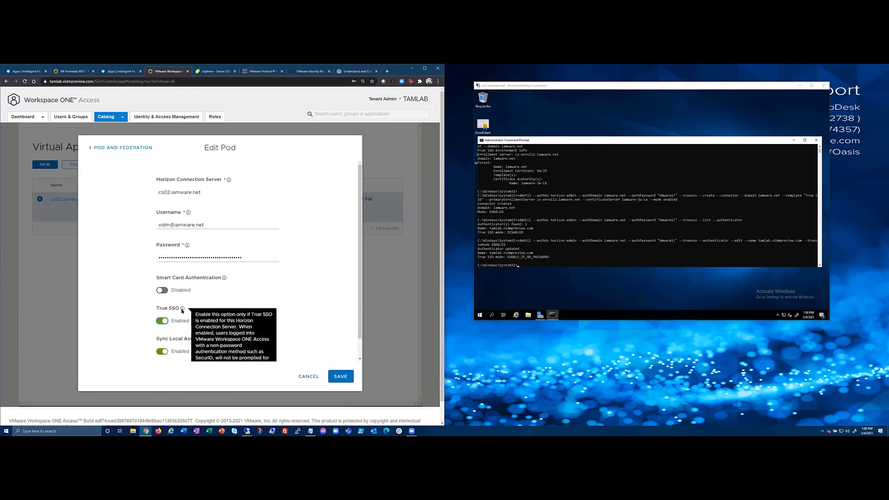
{"action": "left_click", "coordinate": [339, 376]}
Save the updated Horizon collection and sync it with the Horizon pod.
{"action": "left_click", "coordinate": [339, 375]}
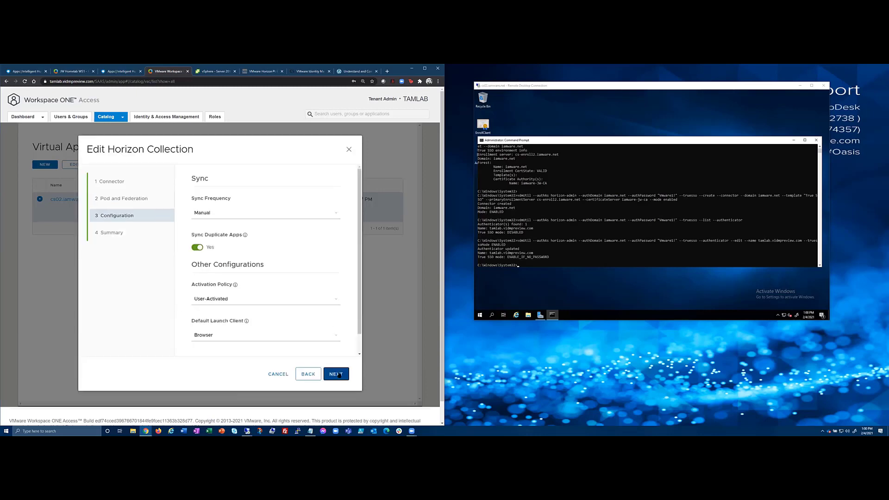
{"action": "left_click", "coordinate": [339, 375]}
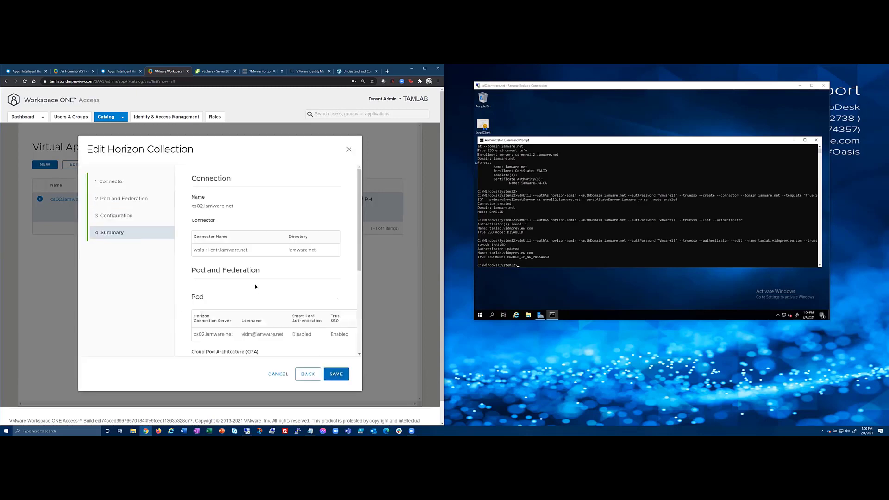
{"action": "left_click", "coordinate": [336, 374]}
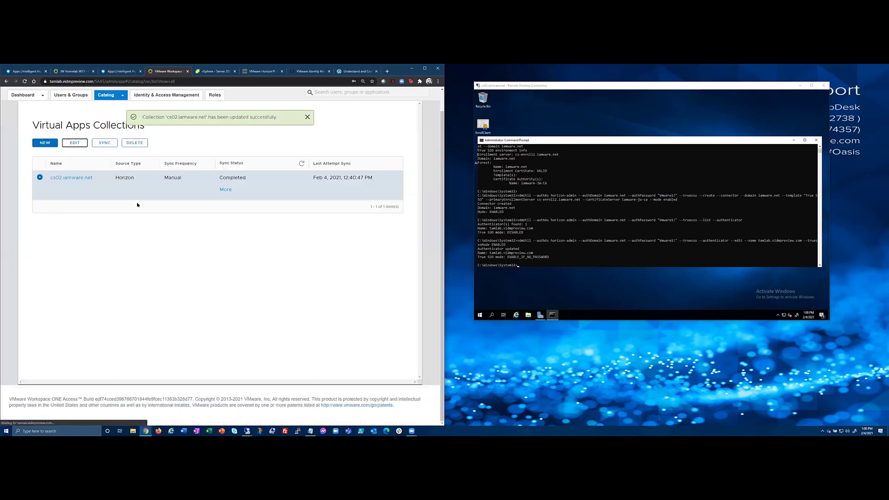
{"action": "left_click", "coordinate": [105, 143]}
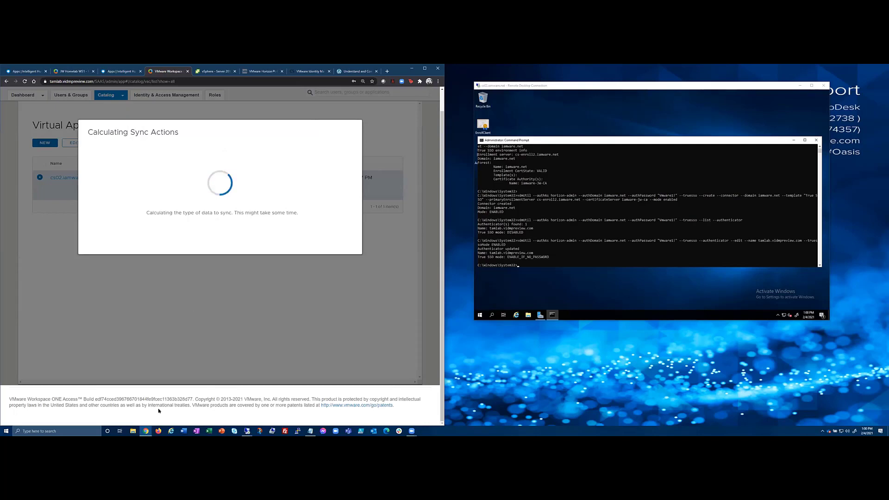
{"action": "left_click", "coordinate": [146, 432]}
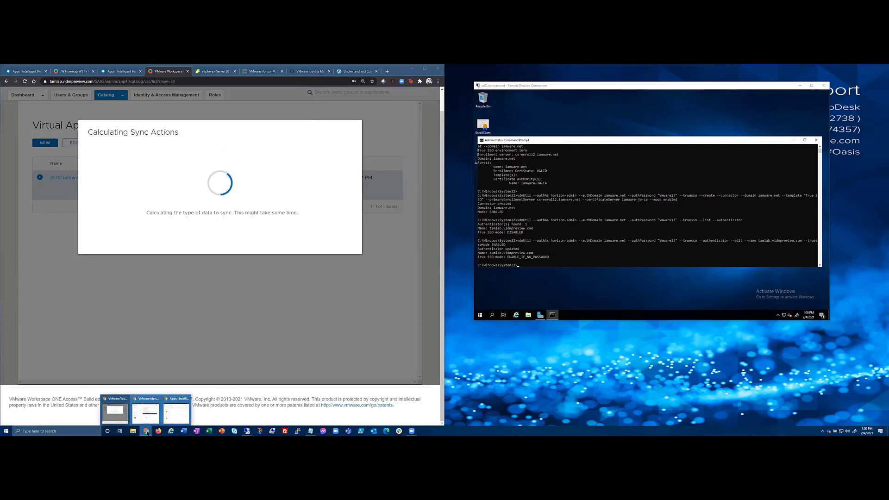
{"action": "left_click", "coordinate": [170, 416]}
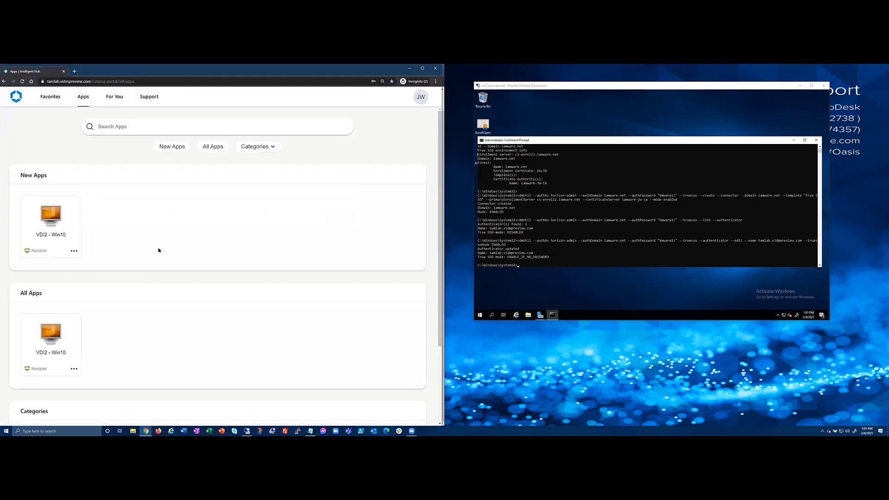
Reload the Intelligent Hub Apps page and launch the VDI2 - Win10 desktop.
{"action": "left_click", "coordinate": [22, 81]}
{"action": "left_click_drag", "start_coordinate": [135, 75], "coordinate": [174, 75]}
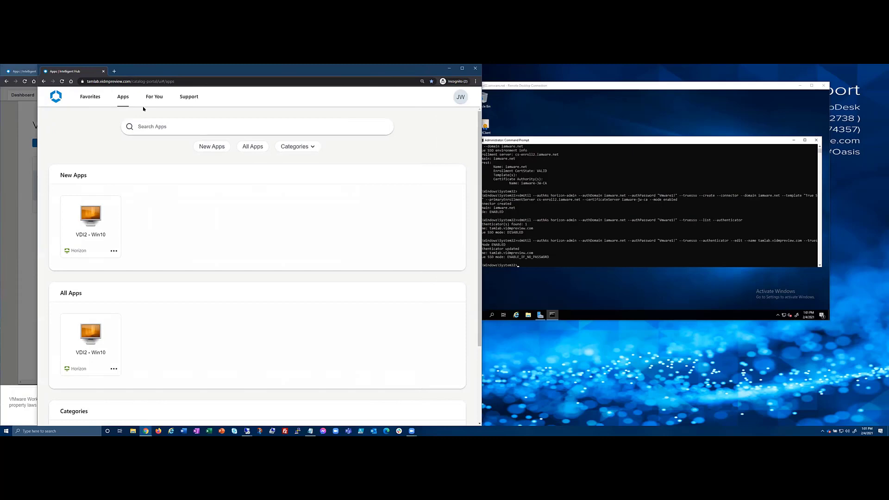
{"action": "left_click", "coordinate": [92, 219]}
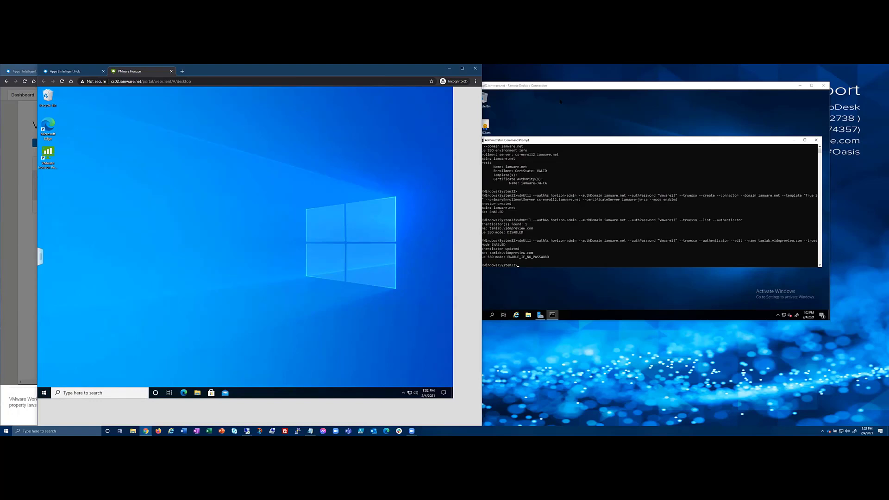
Shift the Win10 desktop window aside, then close the VMware Horizon desktop tab.
{"action": "left_click", "coordinate": [596, 88]}
{"action": "left_click_drag", "start_coordinate": [595, 88], "coordinate": [646, 88]}
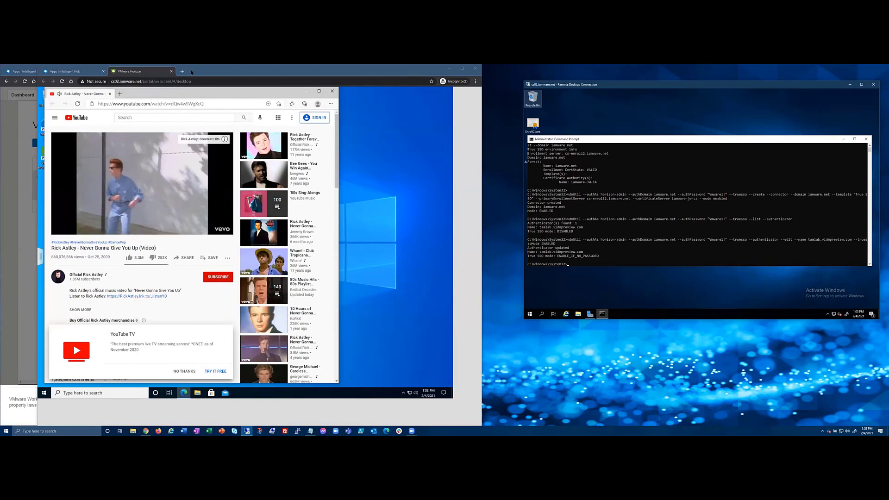
{"action": "left_click", "coordinate": [171, 71]}
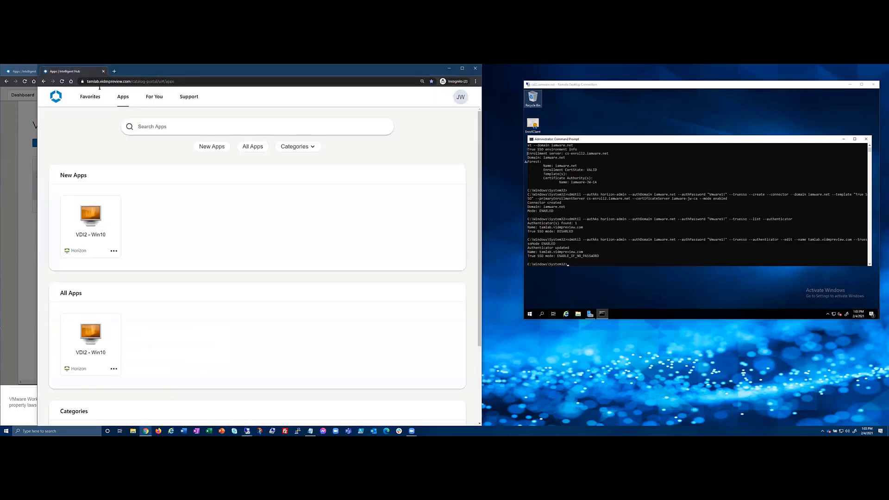
{"action": "left_click_drag", "start_coordinate": [153, 72], "coordinate": [154, 72]}
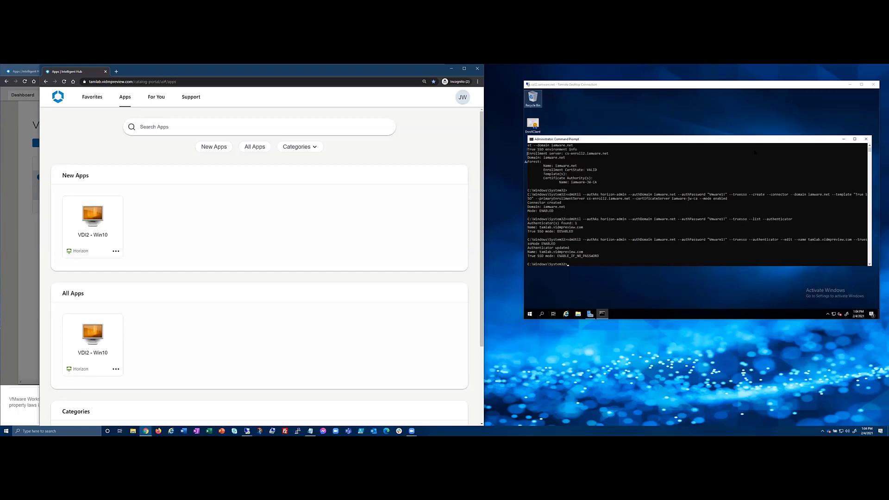
{"action": "left_click", "coordinate": [663, 88]}
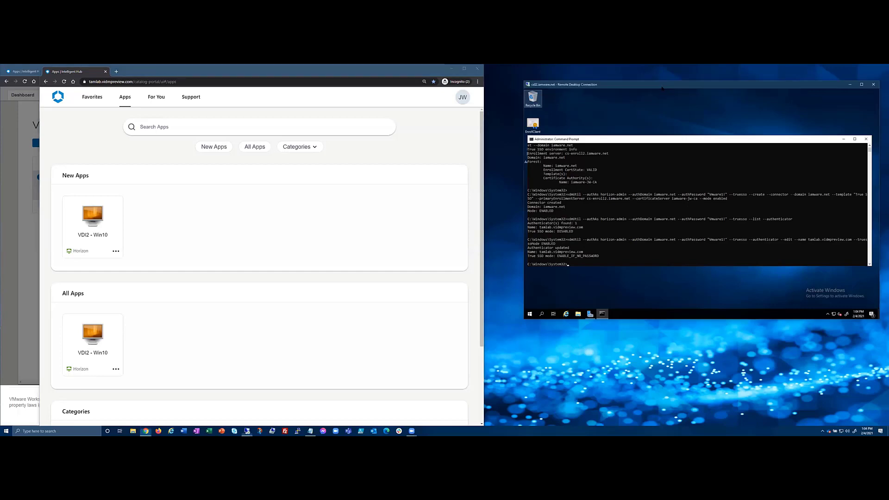
{"action": "left_click_drag", "start_coordinate": [660, 86], "coordinate": [632, 92]}
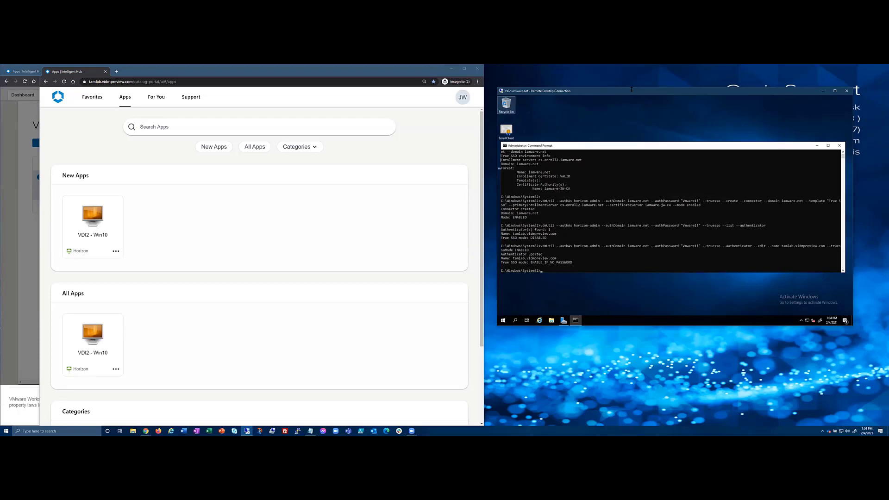